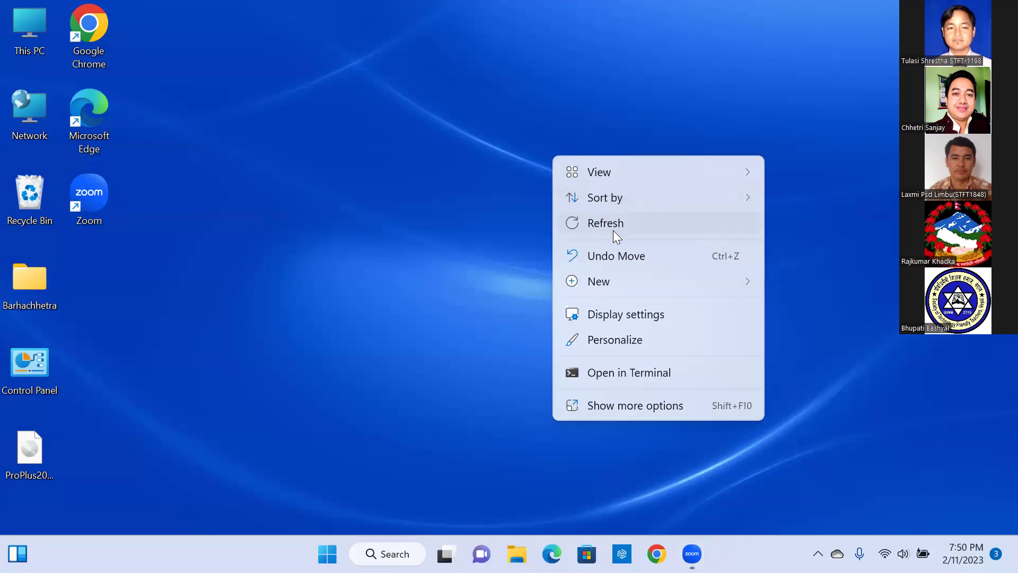
# Refresh the desktop and open the Worksheet folder inside the Barhachhetra folder
pyautogui.click(615, 236)
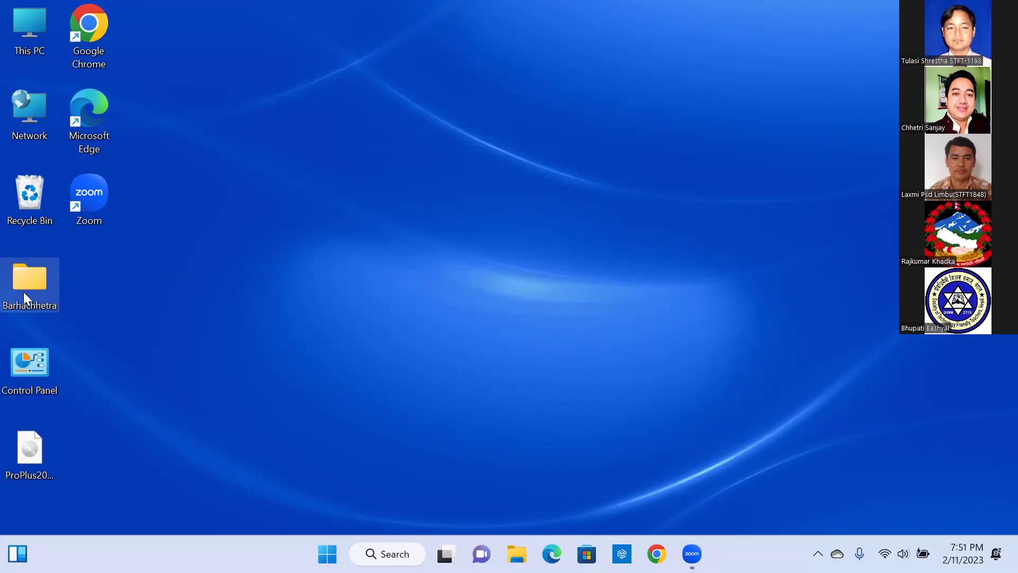
pyautogui.doubleClick(23, 292)
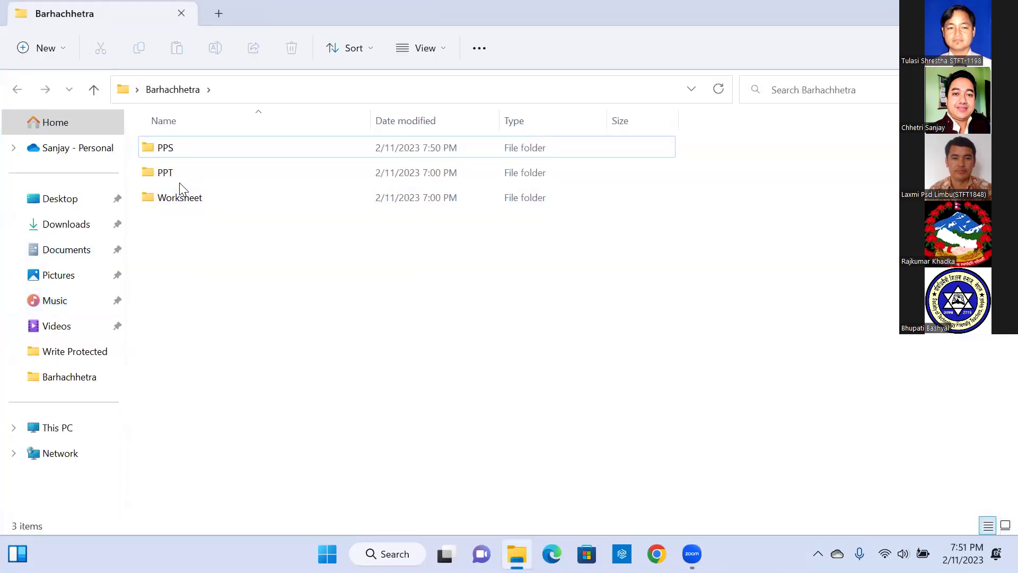
pyautogui.click(181, 201)
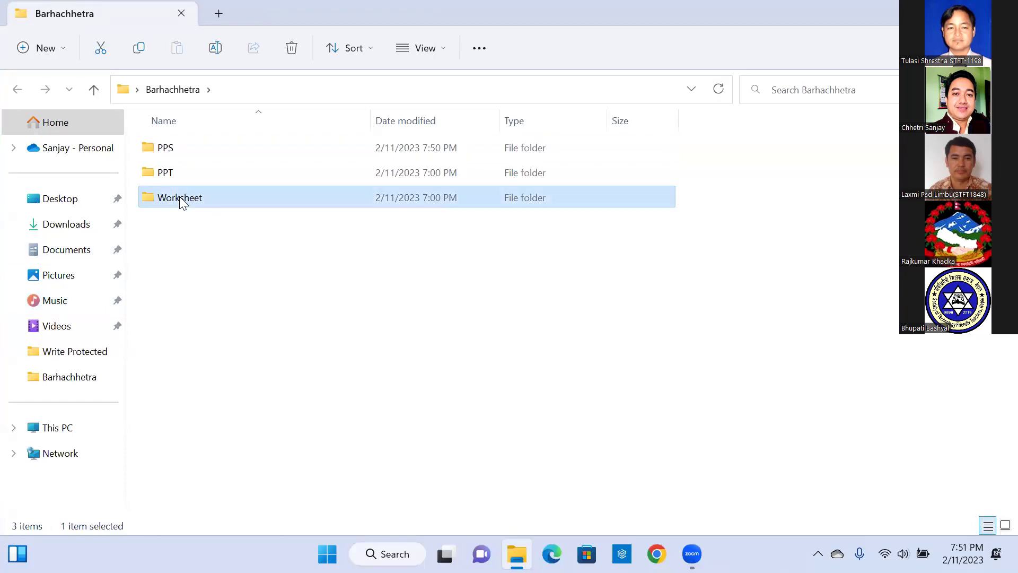
pyautogui.doubleClick(181, 200)
# Lower the system volume and rename the Day 5 Practical Sheet file as Day 6 Practical Sheet
pyautogui.click(193, 175)
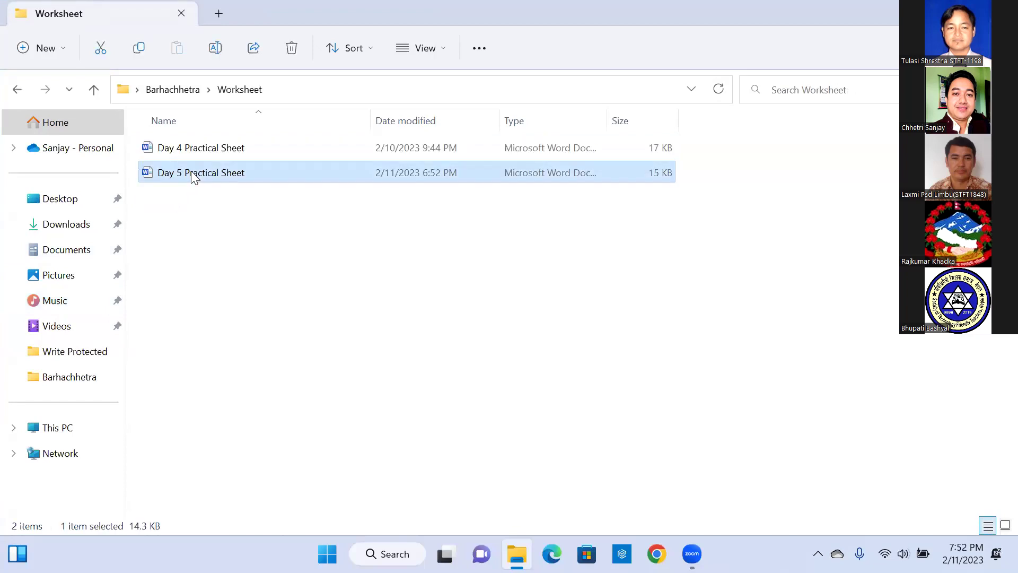
pyautogui.press('XF86AudioLowerVolume')
pyautogui.press('XF86AudioLowerVolume')
pyautogui.press('XF86AudioLowerVolume')
pyautogui.click(162, 172)
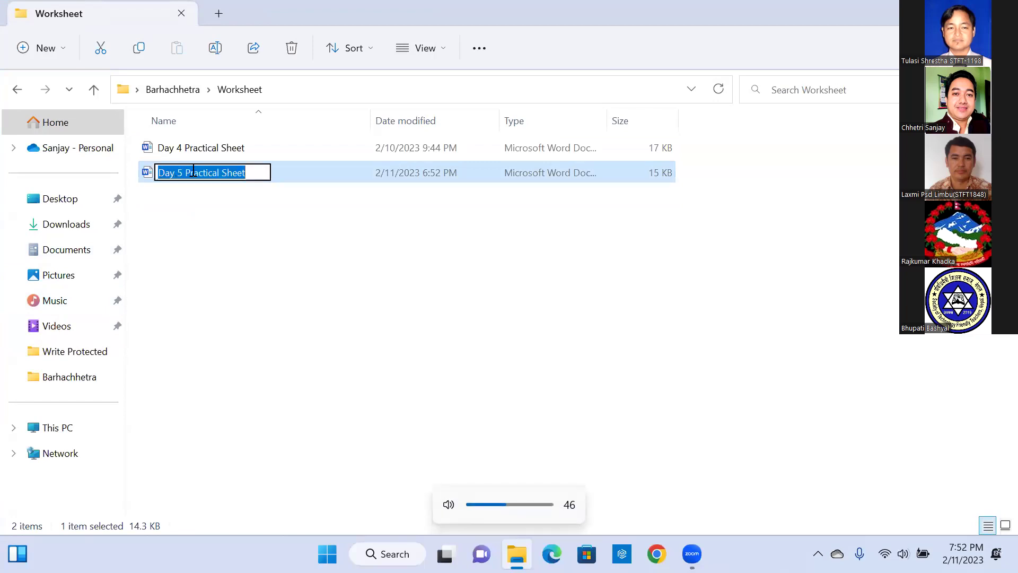
pyautogui.click(182, 172)
pyautogui.press('BackSpace')
pyautogui.write('6')
pyautogui.press('Return')
# Open the Day 6 Practical Sheet and look through its topic list to the Paragraph Formatting and Line Spacing section
pyautogui.doubleClick(184, 173)
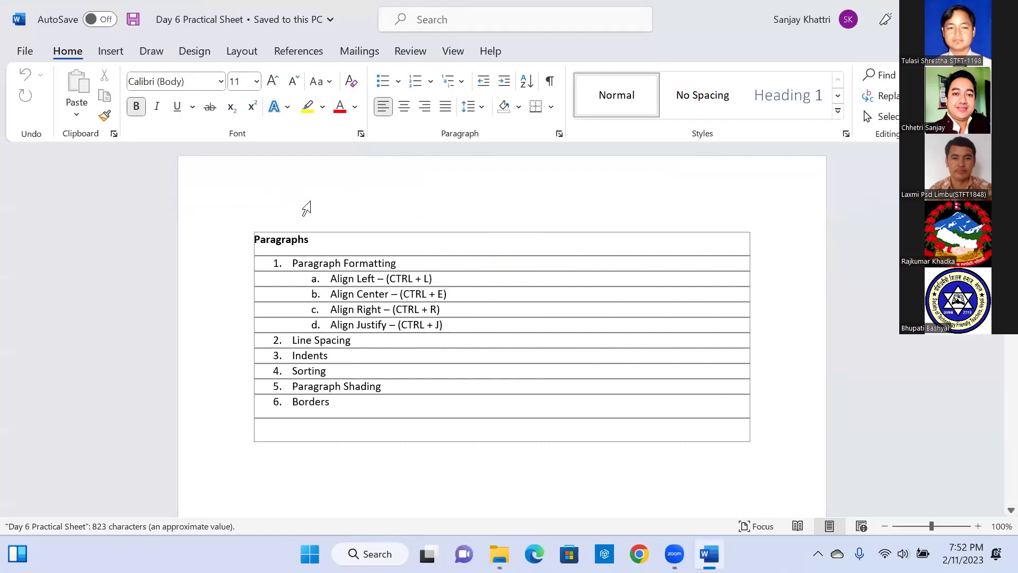
pyautogui.scroll(5, 338, 301)
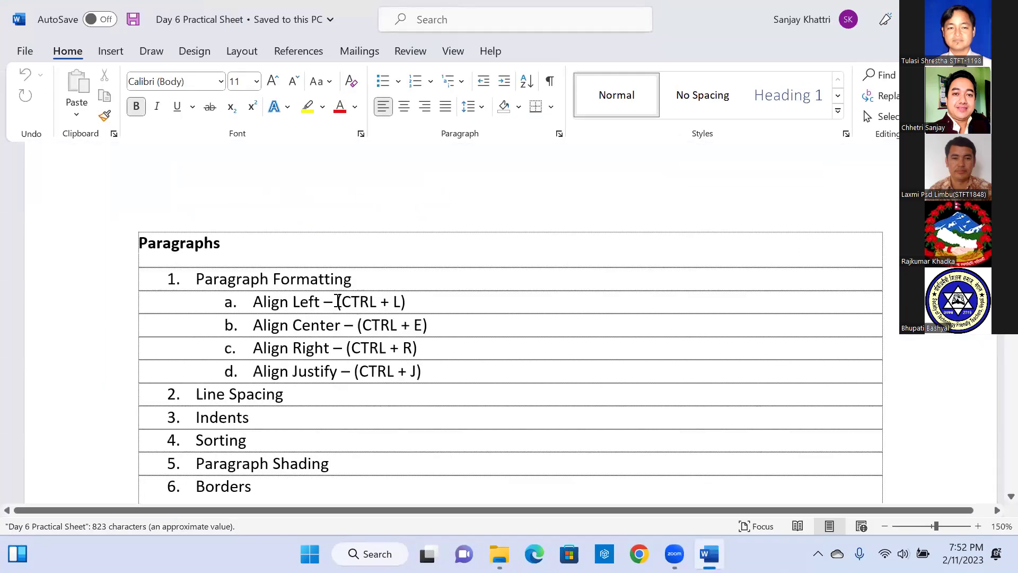
pyautogui.scroll(-1, 338, 300)
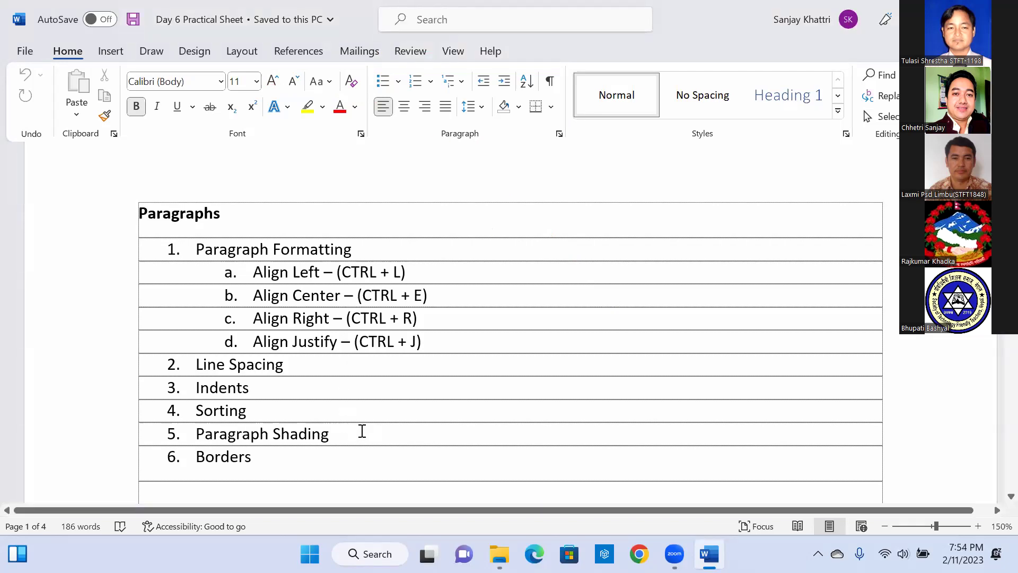
pyautogui.scroll(-1, 369, 427)
pyautogui.scroll(-4, 370, 427)
pyautogui.scroll(10, 369, 427)
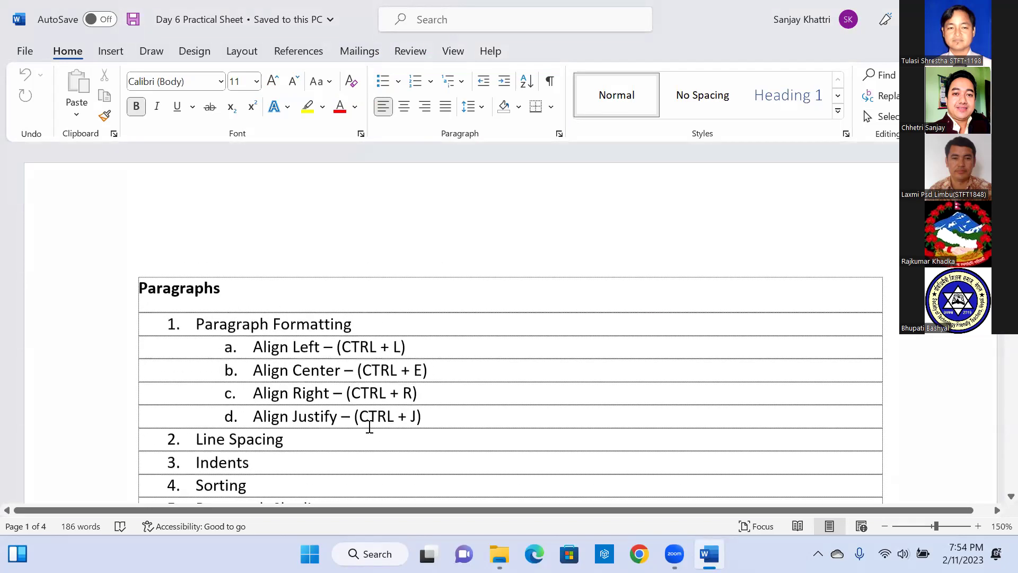
pyautogui.scroll(-6, 369, 427)
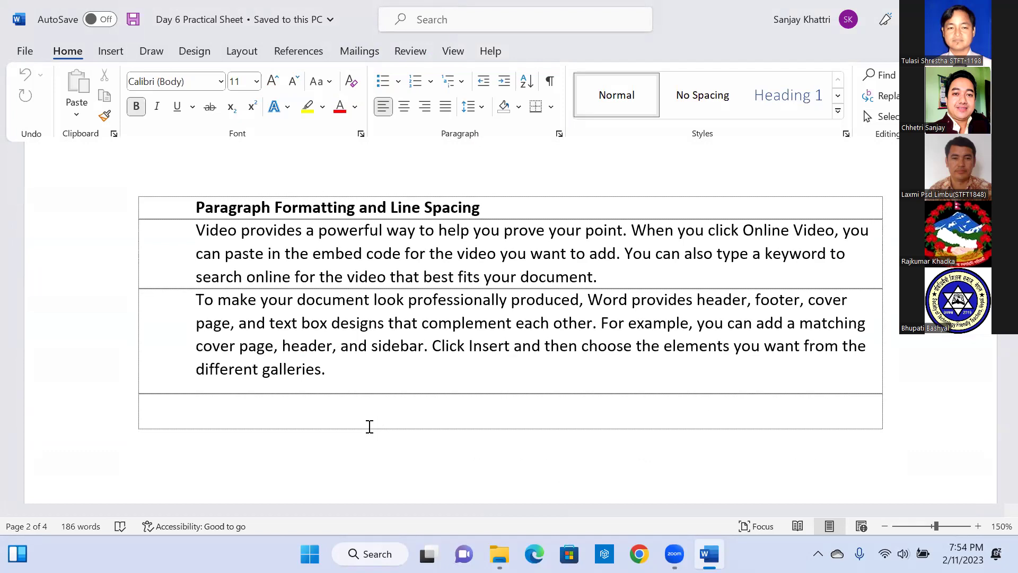
# Below the second paragraph of the Paragraph Formatting section, leave a blank line and generate sample text with =RAND(1,1)
pyautogui.click(337, 363)
pyautogui.hotkey('ctrl', 'z')
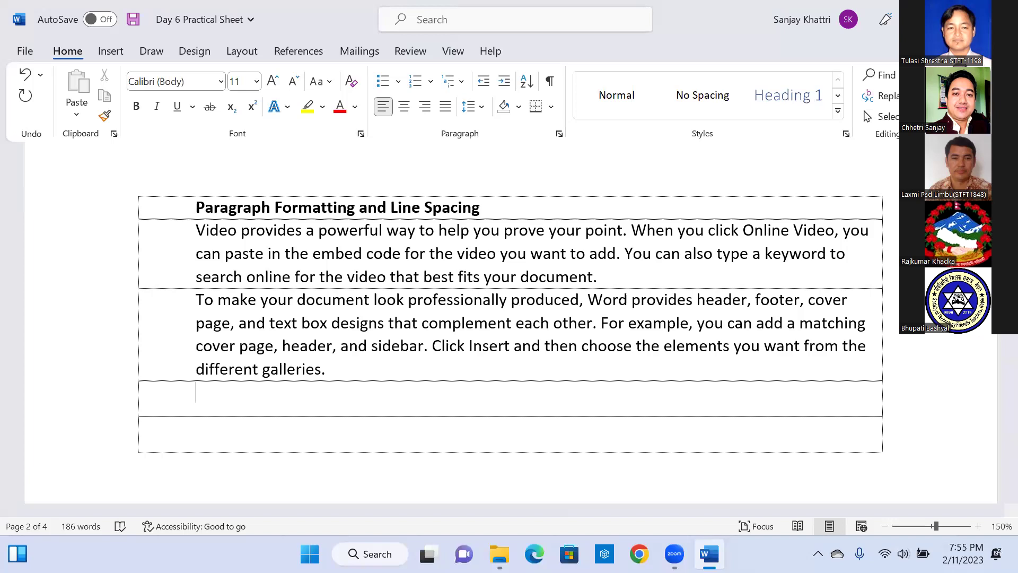
pyautogui.write('=RAND(')
pyautogui.write('1')
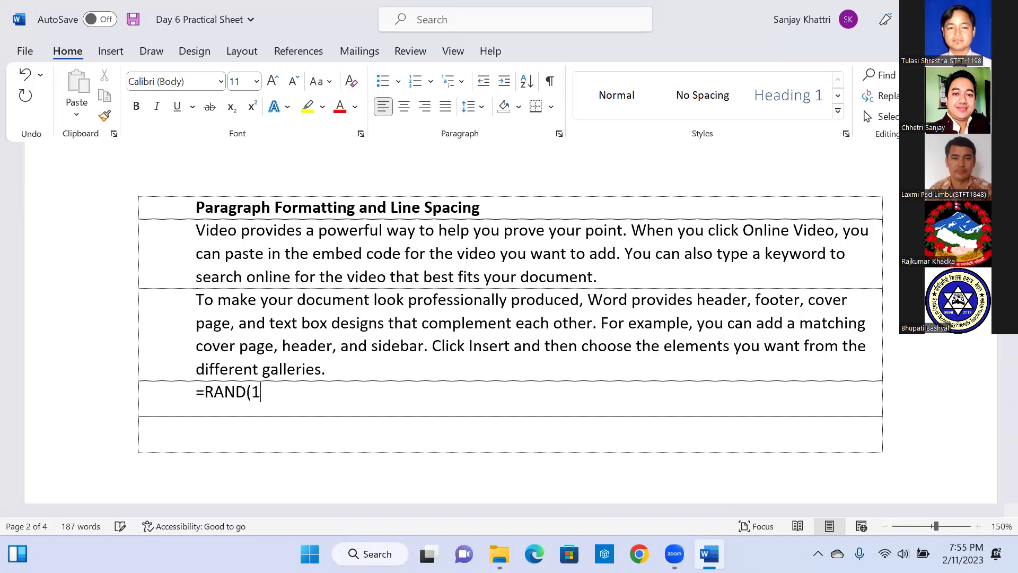
pyautogui.write(',1)')
pyautogui.press('XF86MonBrightnessDown')
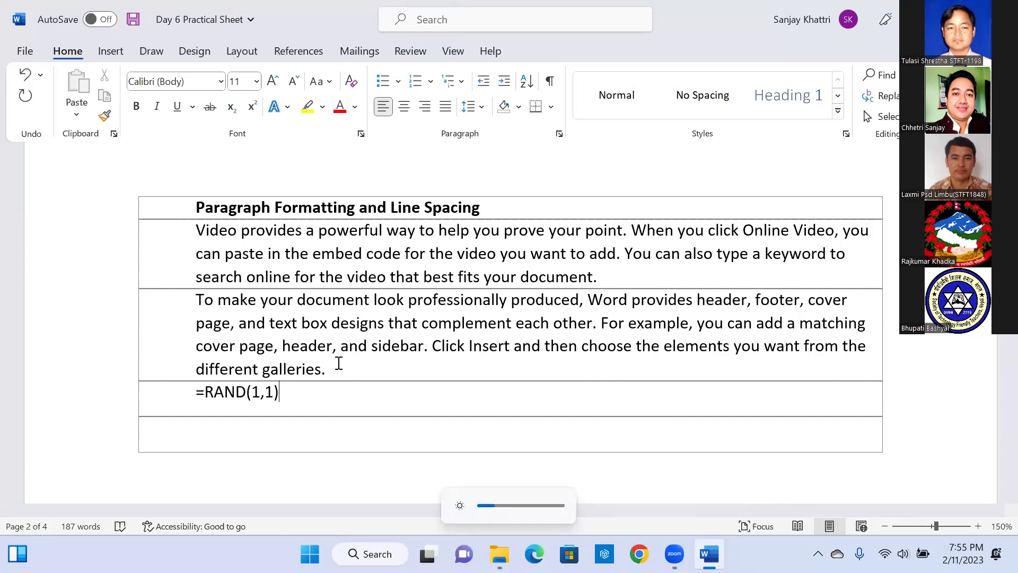
pyautogui.press('XF86MonBrightnessUp')
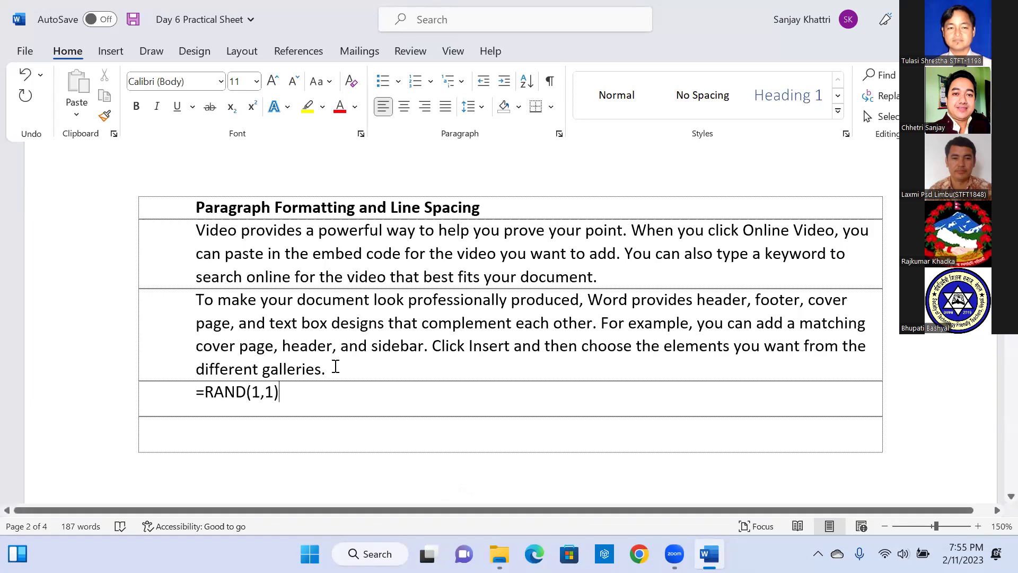
pyautogui.moveTo(285, 362); pyautogui.dragTo(219, 332)
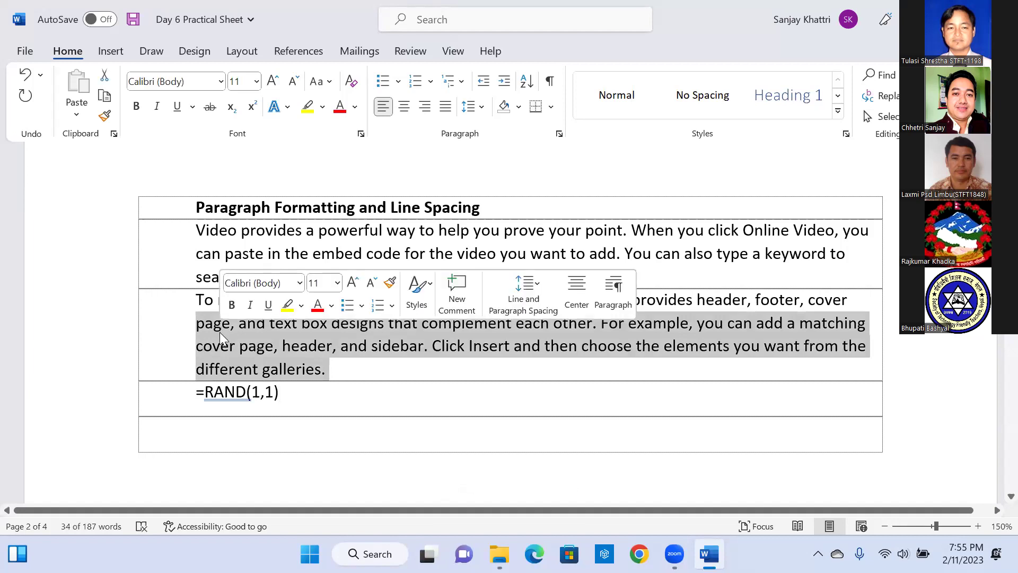
pyautogui.click(283, 390)
pyautogui.click(330, 369)
pyautogui.press('Return')
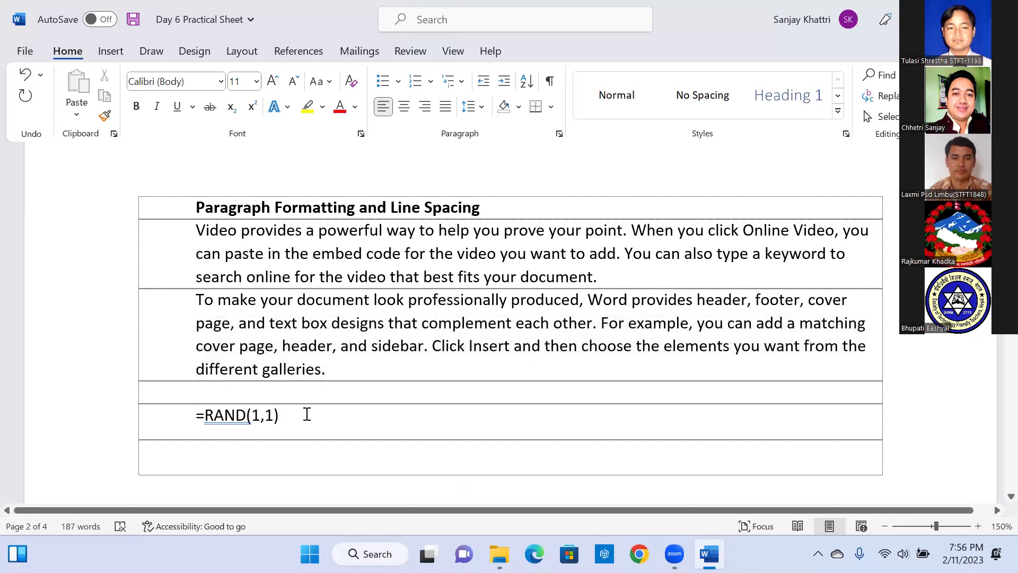
pyautogui.press('Return')
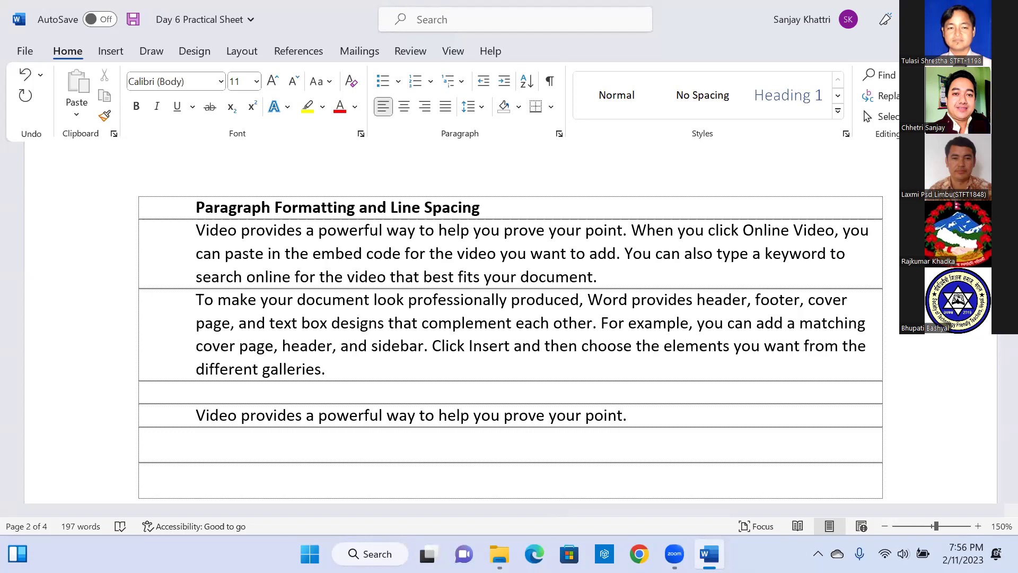
# Generate more sample text with =RAND(2,2), leaving a blank line after the single generated sentence
pyautogui.write('RAND(2,2)')
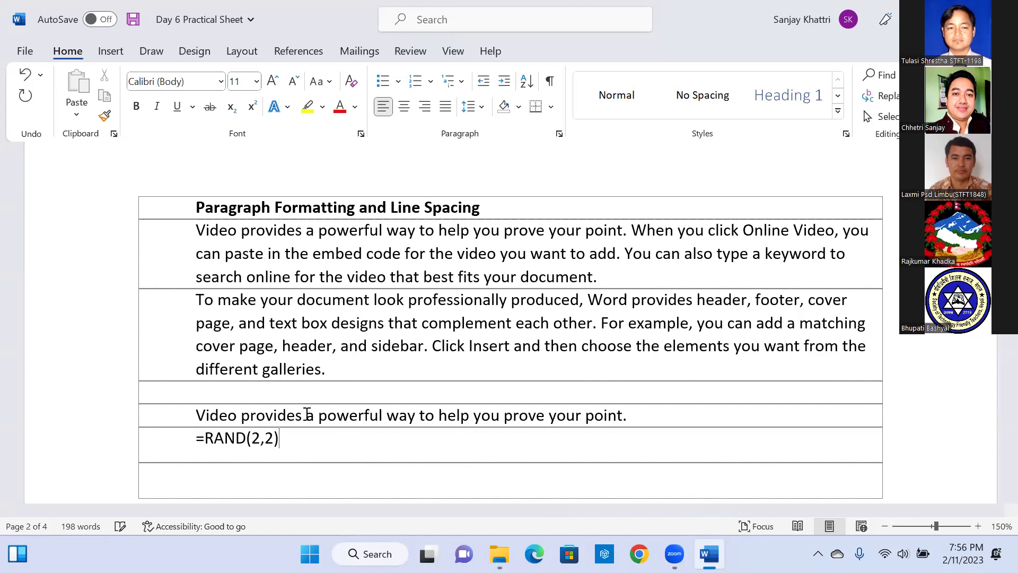
pyautogui.click(647, 414)
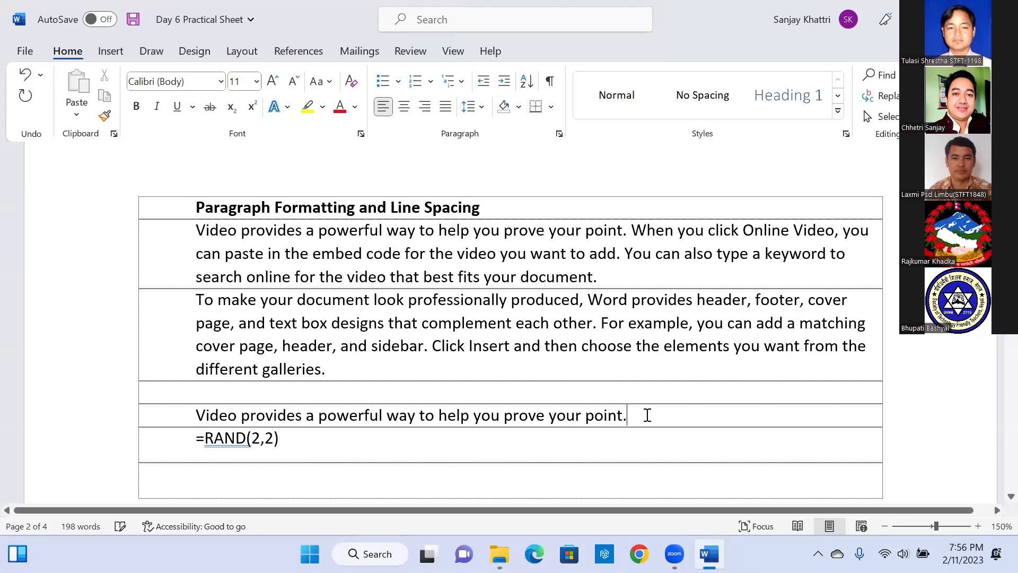
pyautogui.press('Return')
pyautogui.scroll(-2, 480, 413)
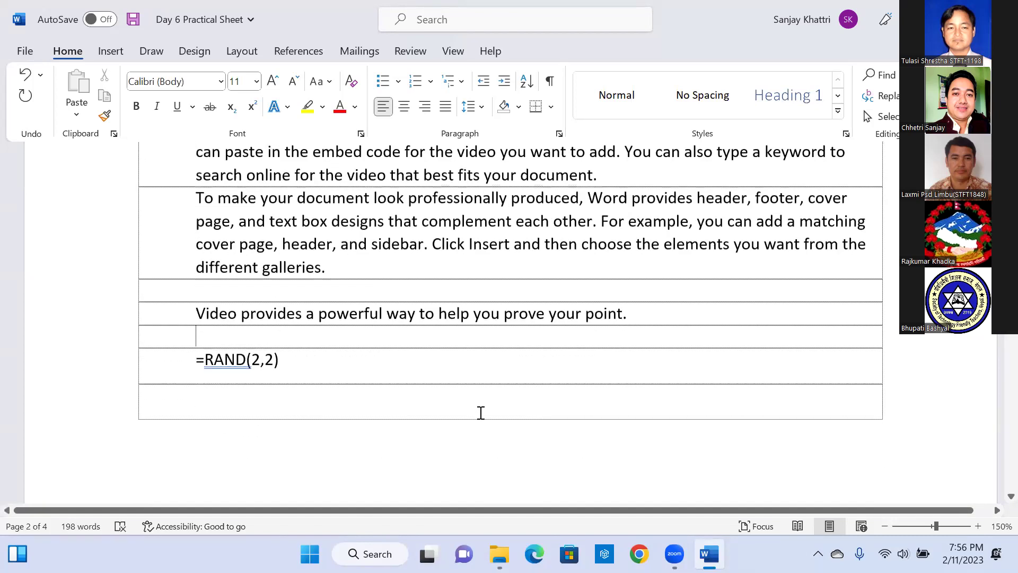
pyautogui.click(301, 351)
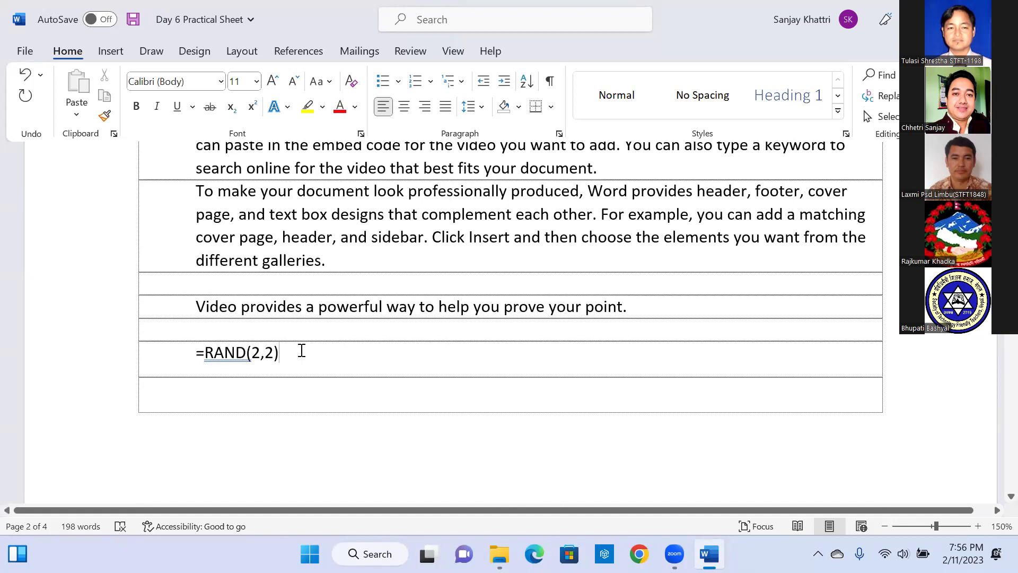
pyautogui.press('Return')
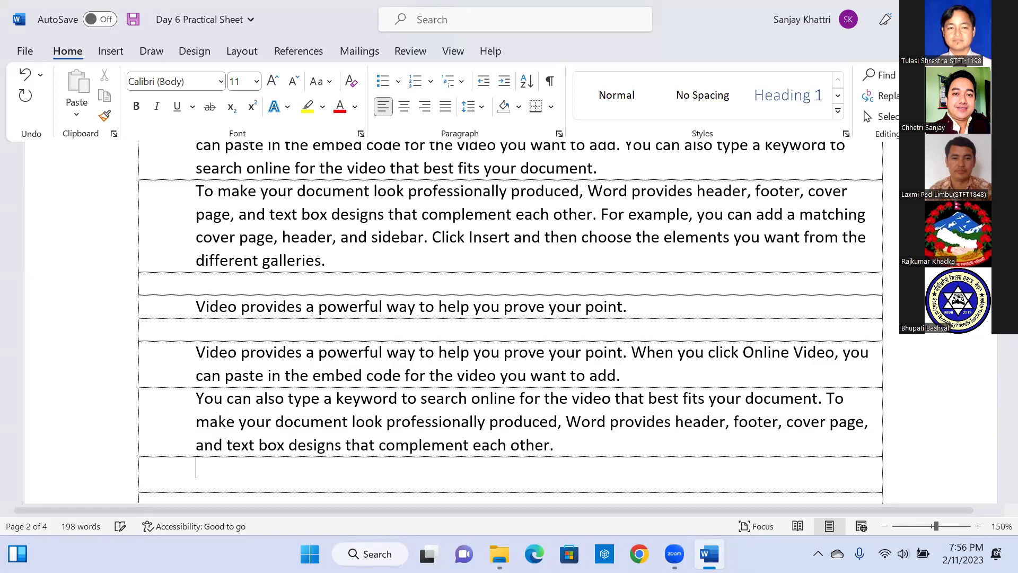
# Delete the generated sample text below the blank line that follows the two original paragraphs
pyautogui.moveTo(632, 374); pyautogui.dragTo(559, 436)
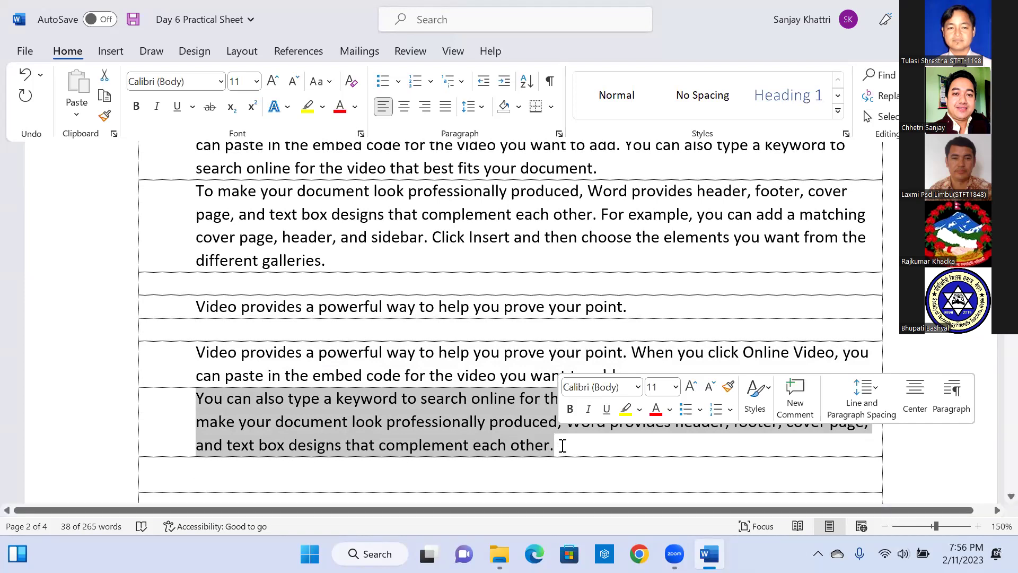
pyautogui.moveTo(561, 444); pyautogui.dragTo(202, 310)
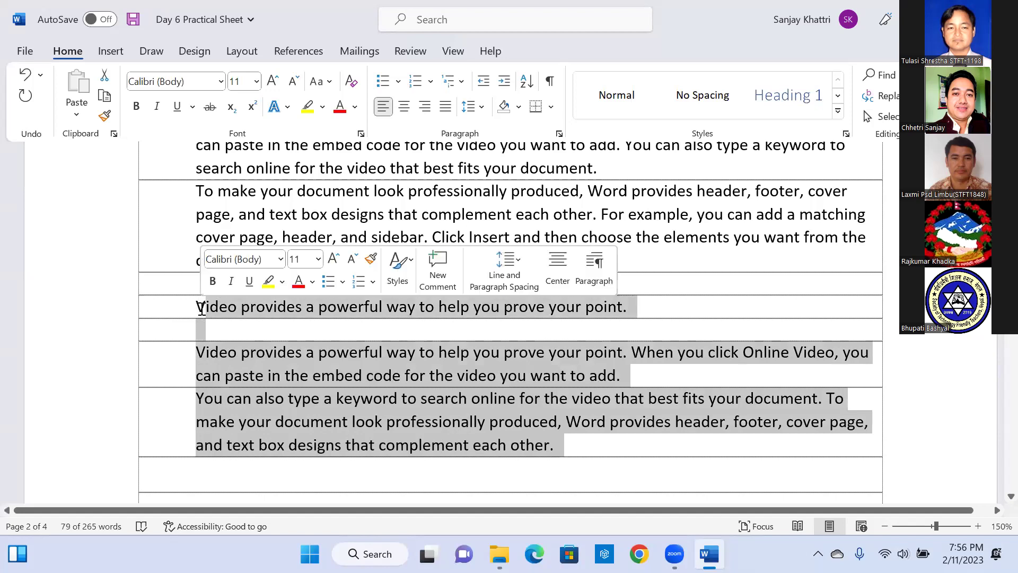
pyautogui.press('Delete')
pyautogui.press('BackSpace')
# Generate two paragraphs of sample text with =RAND(2) below the blank line
pyautogui.write('=')
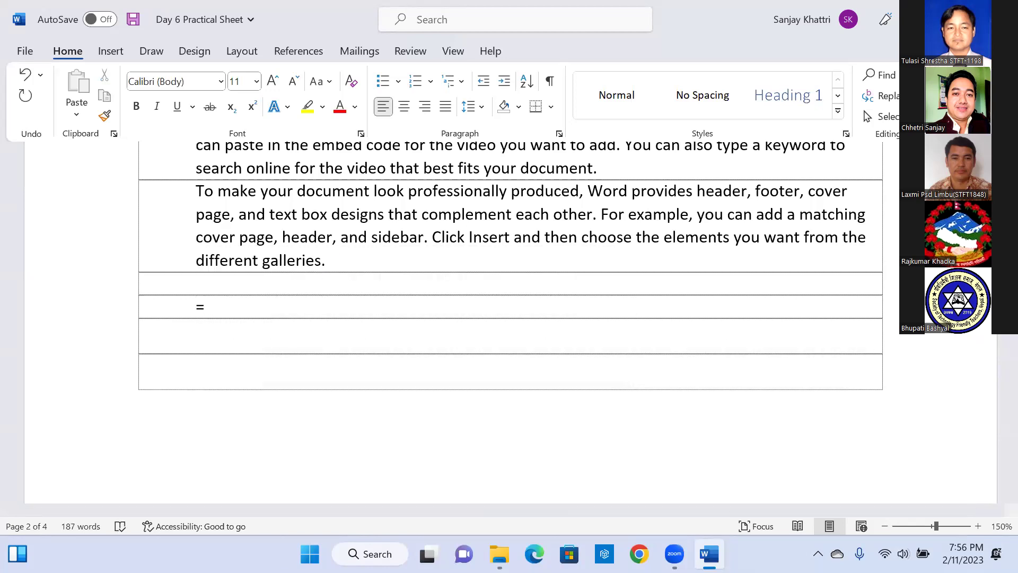
pyautogui.write('RAND(')
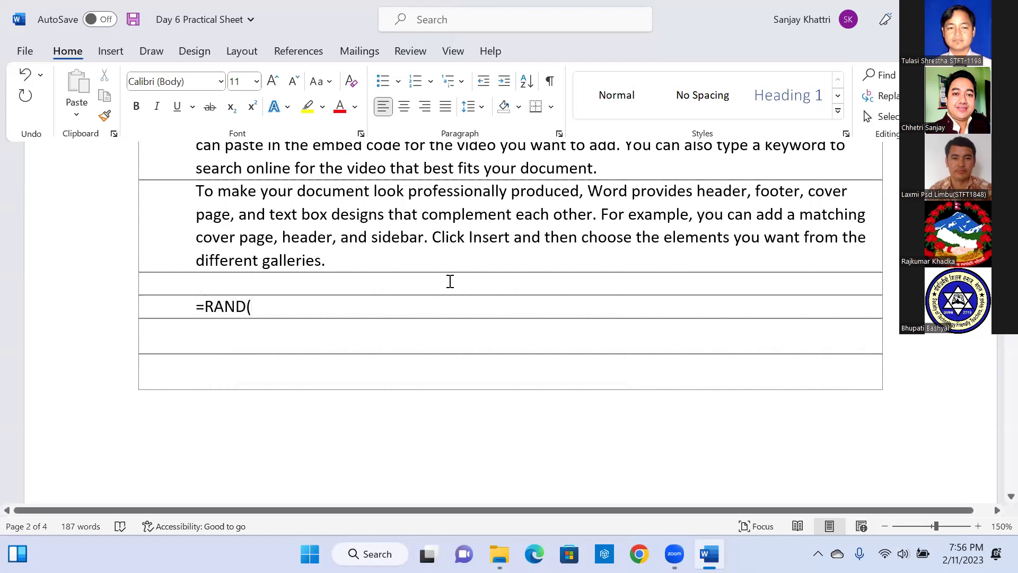
pyautogui.write('2)')
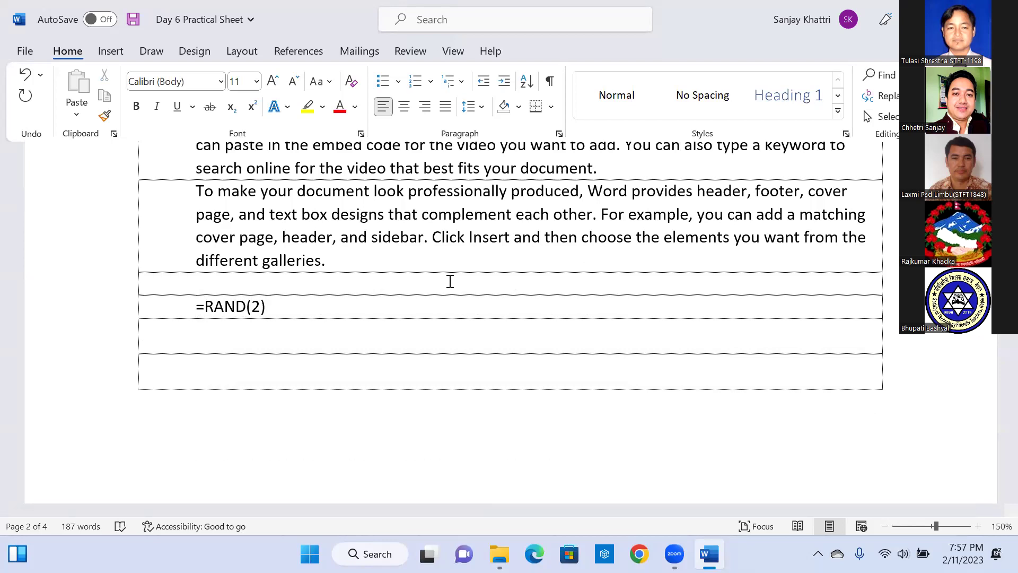
pyautogui.press('Return')
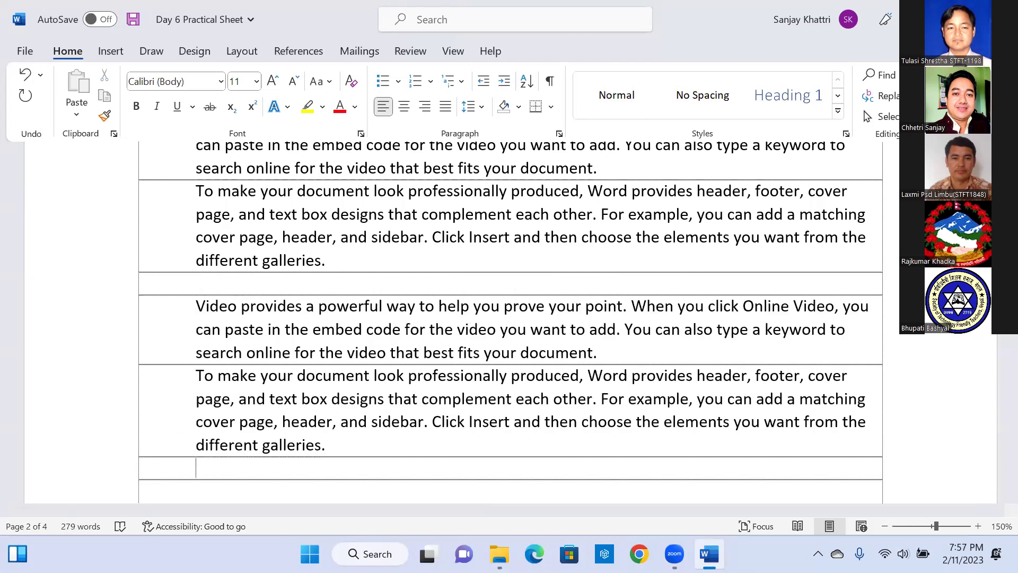
# Examine the two generated paragraphs and their individual sentences, comparing them with the original text above
pyautogui.tripleClick(293, 332)
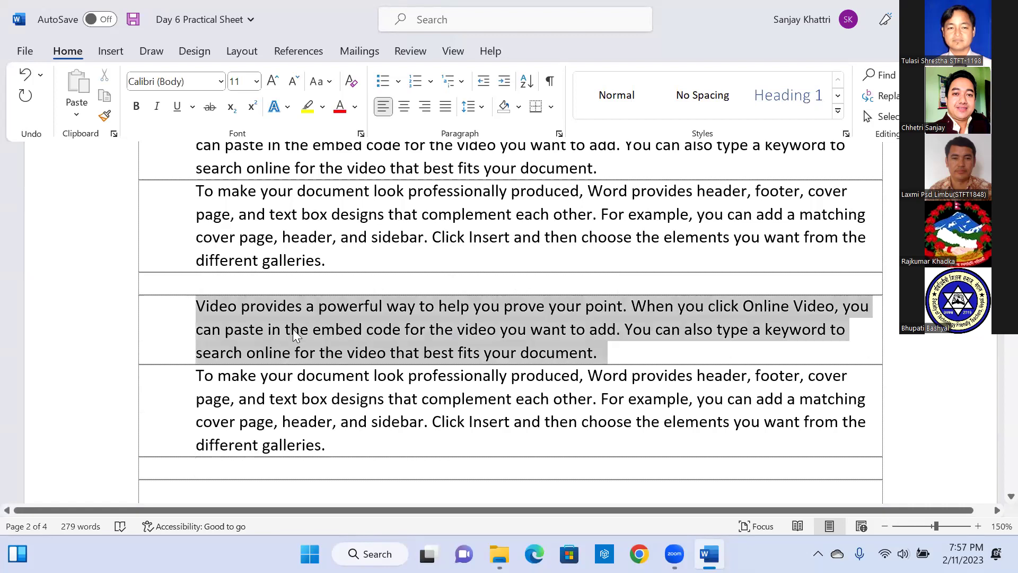
pyautogui.tripleClick(418, 398)
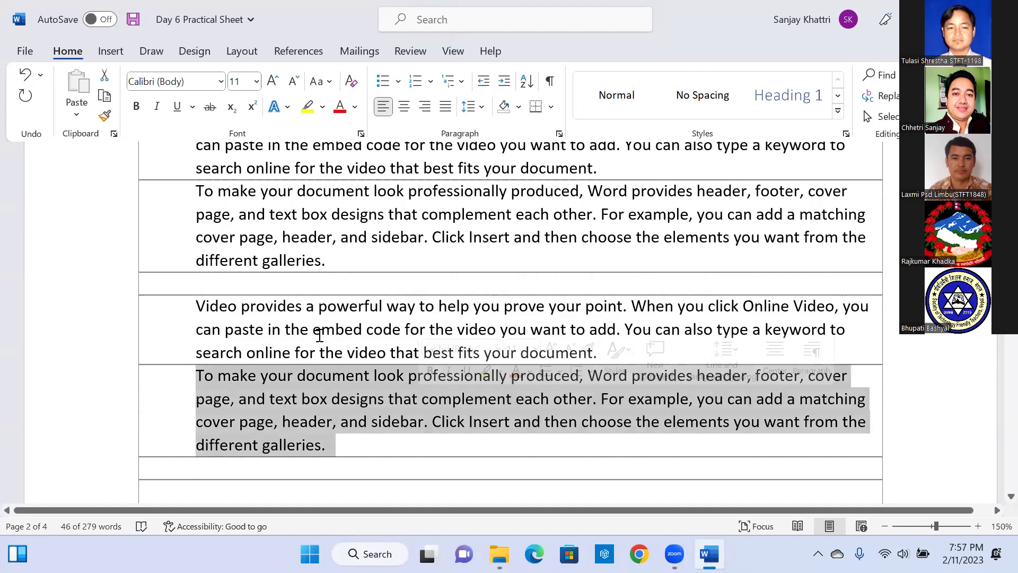
pyautogui.click(320, 335)
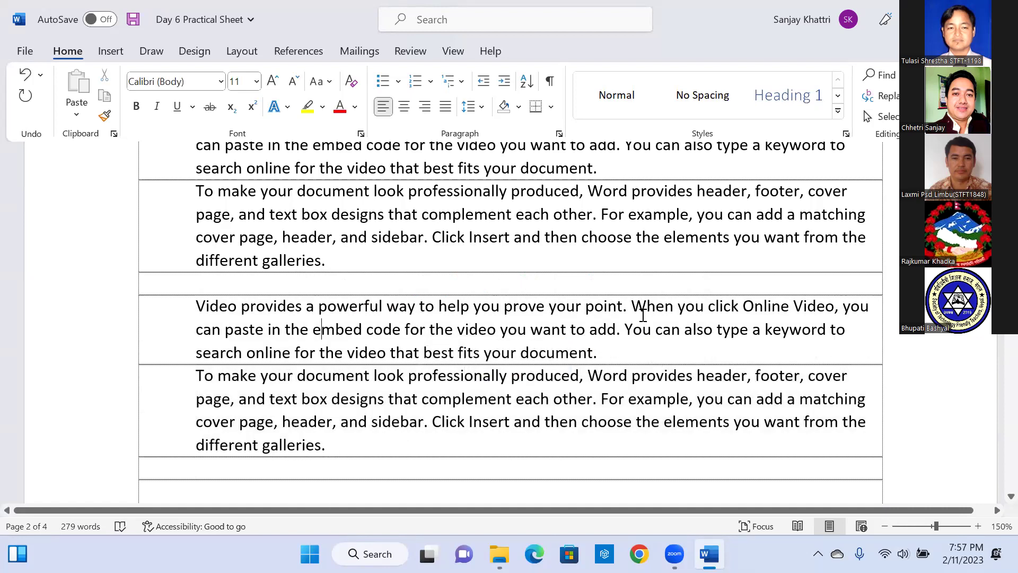
pyautogui.keyDown('ctrl'); pyautogui.click(632, 306); pyautogui.keyUp('ctrl')
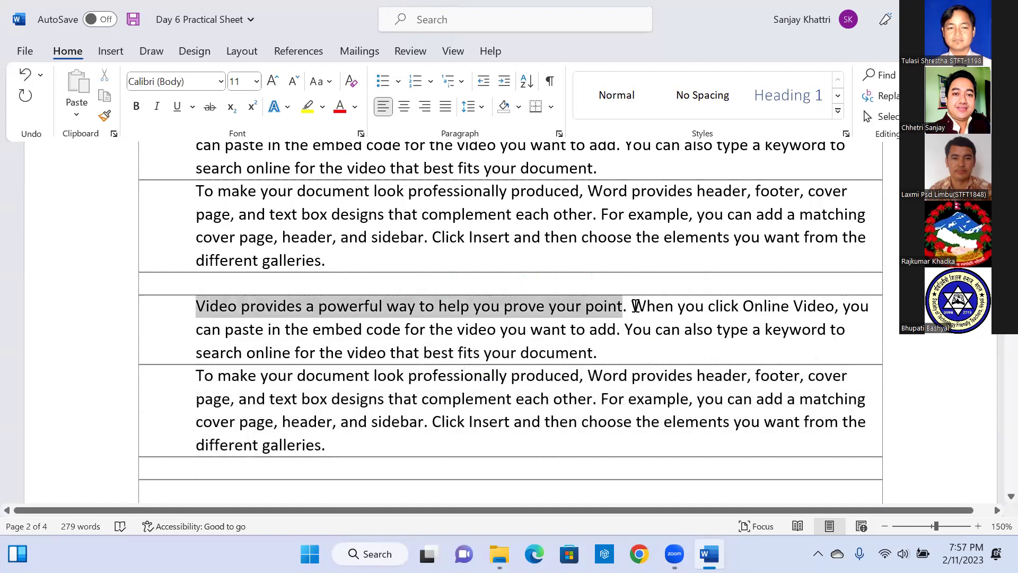
pyautogui.keyDown('ctrl'); pyautogui.click(618, 329); pyautogui.keyUp('ctrl')
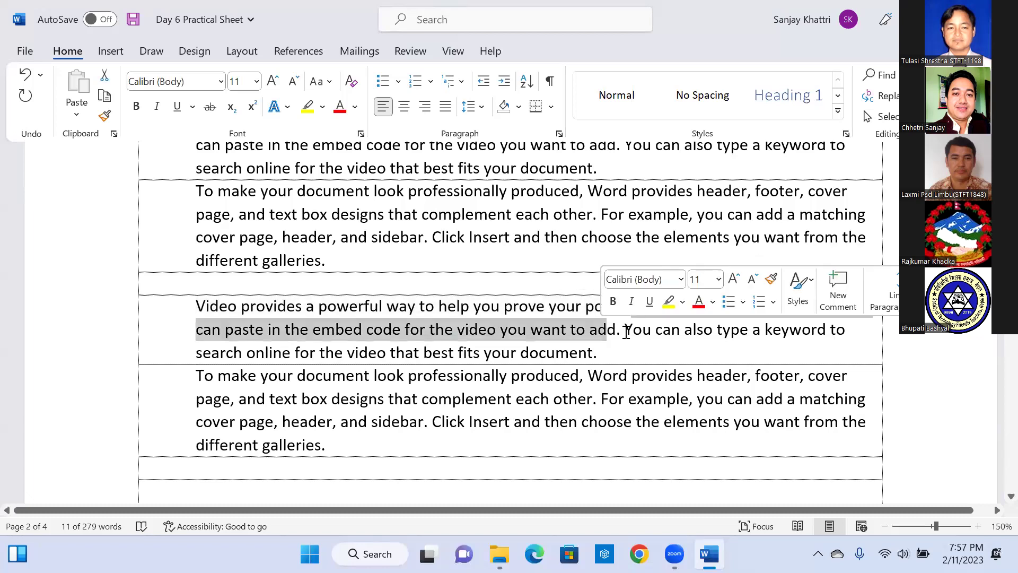
pyautogui.keyDown('ctrl'); pyautogui.click(626, 332); pyautogui.keyUp('ctrl')
pyautogui.moveTo(461, 361); pyautogui.dragTo(484, 436)
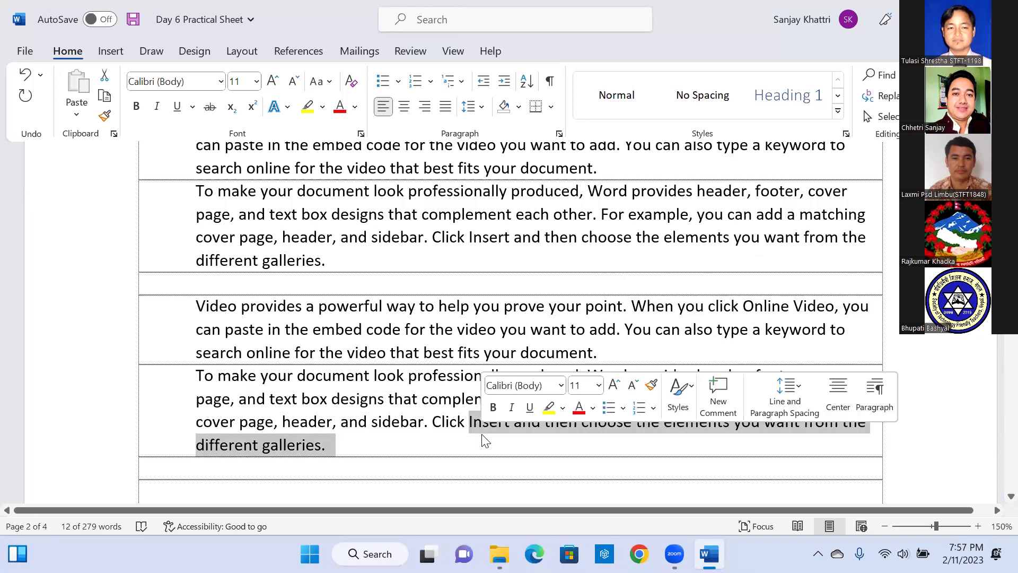
pyautogui.scroll(3, 382, 364)
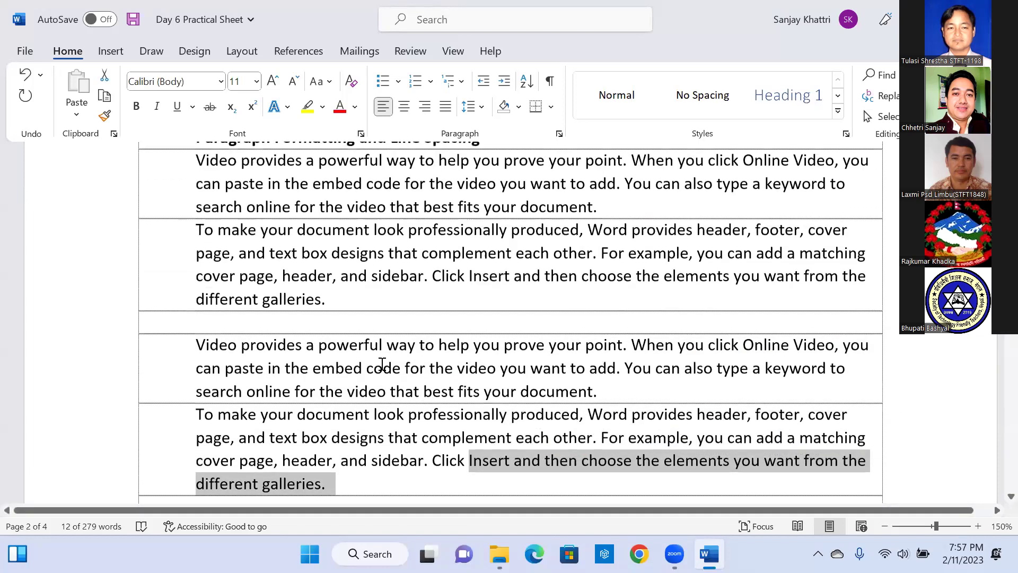
# Delete all the sample paragraphs below the "Paragraph Formatting and Line Spacing" heading
pyautogui.scroll(-5, 382, 361)
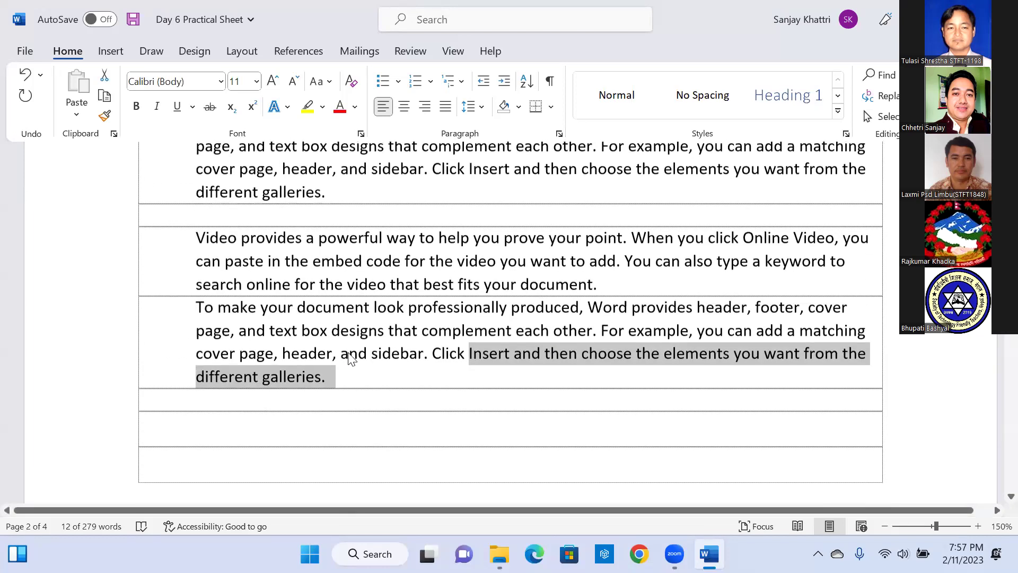
pyautogui.moveTo(348, 358); pyautogui.dragTo(194, 237)
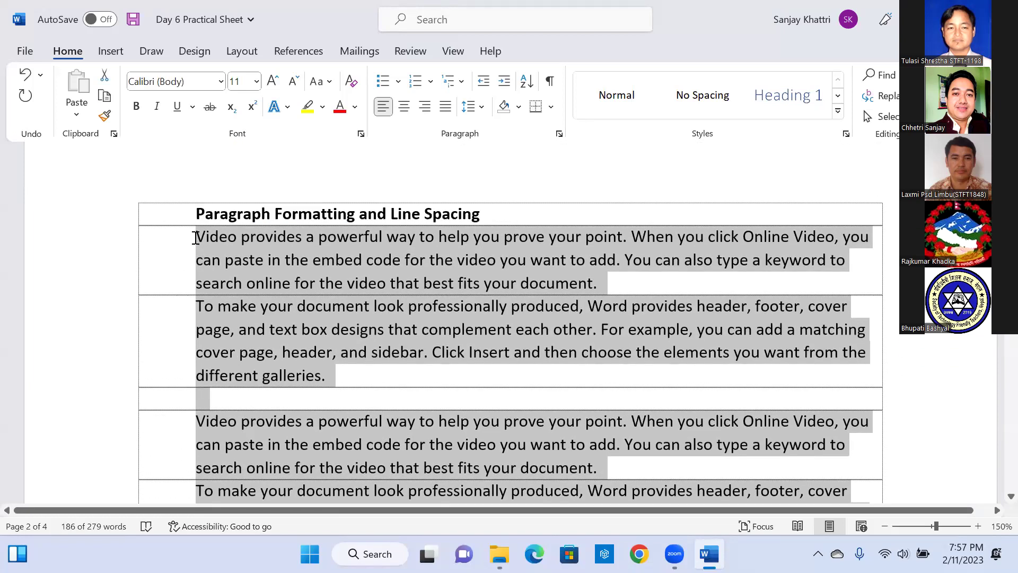
pyautogui.press('Delete')
# Generate two paragraphs of sample text with =RAND(2) directly below the "Paragraph Formatting and Line Spacing" heading
pyautogui.write('=RAND(')
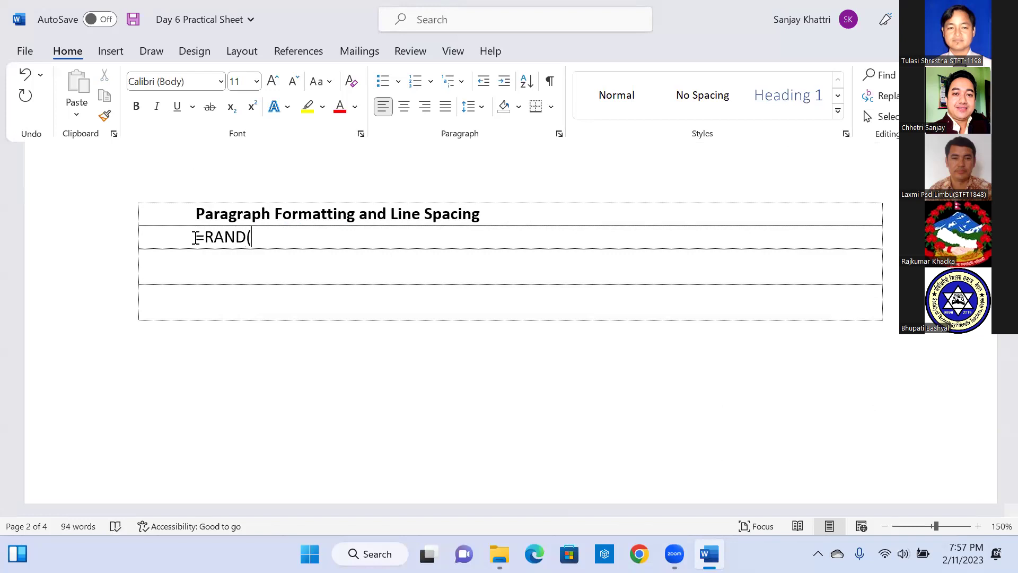
pyautogui.write('2)')
pyautogui.press('BackSpace')
pyautogui.write(',2')
pyautogui.press('BackSpace')
pyautogui.press('BackSpace')
pyautogui.write(')')
pyautogui.press('Return')
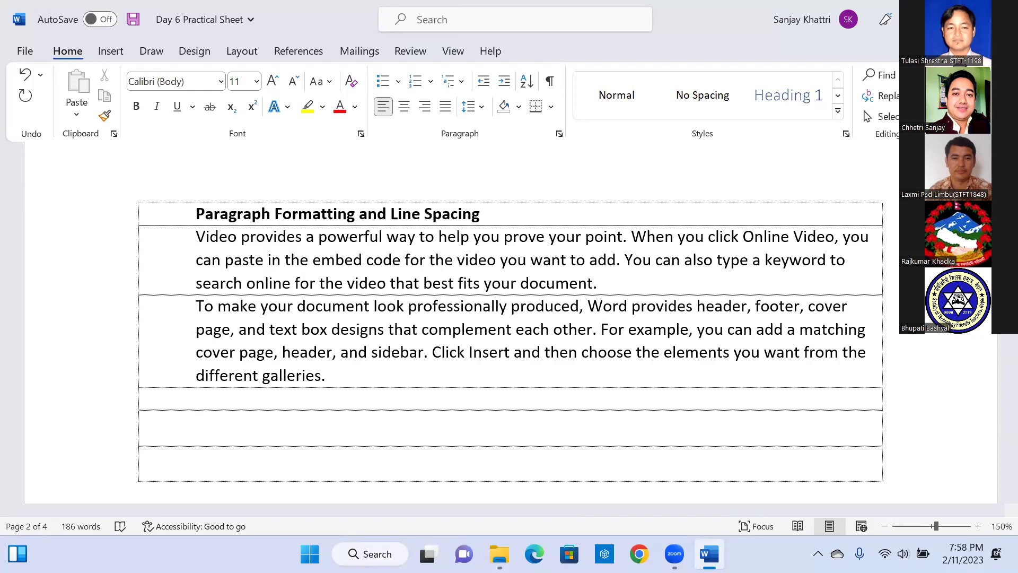
# Review the four alignment options listed under Paragraph Formatting on the first page and return to the sample paragraphs
pyautogui.scroll(5, 318, 293)
pyautogui.scroll(6, 316, 293)
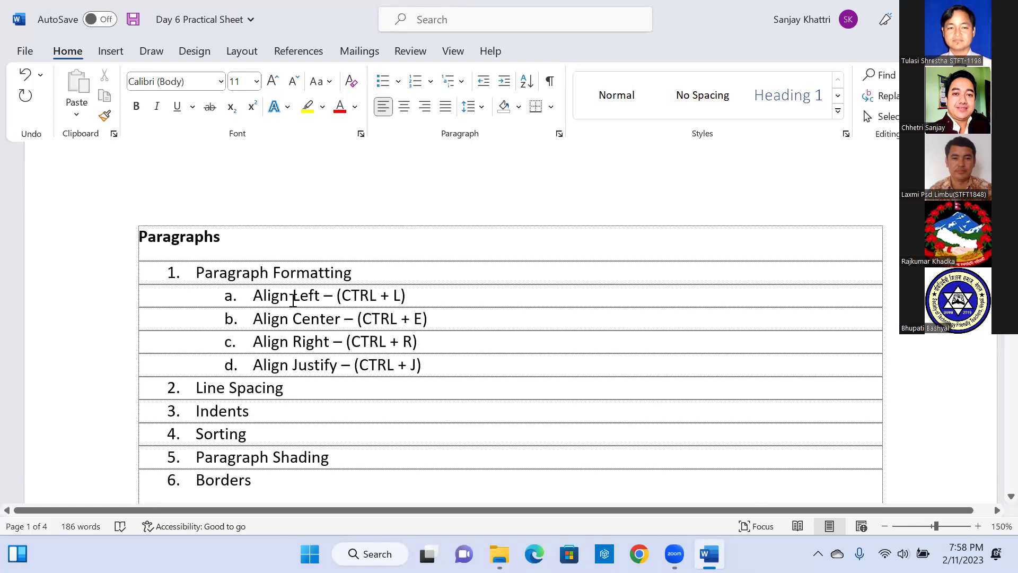
pyautogui.scroll(-5, 315, 335)
pyautogui.scroll(-10, 313, 347)
pyautogui.scroll(-3, 314, 346)
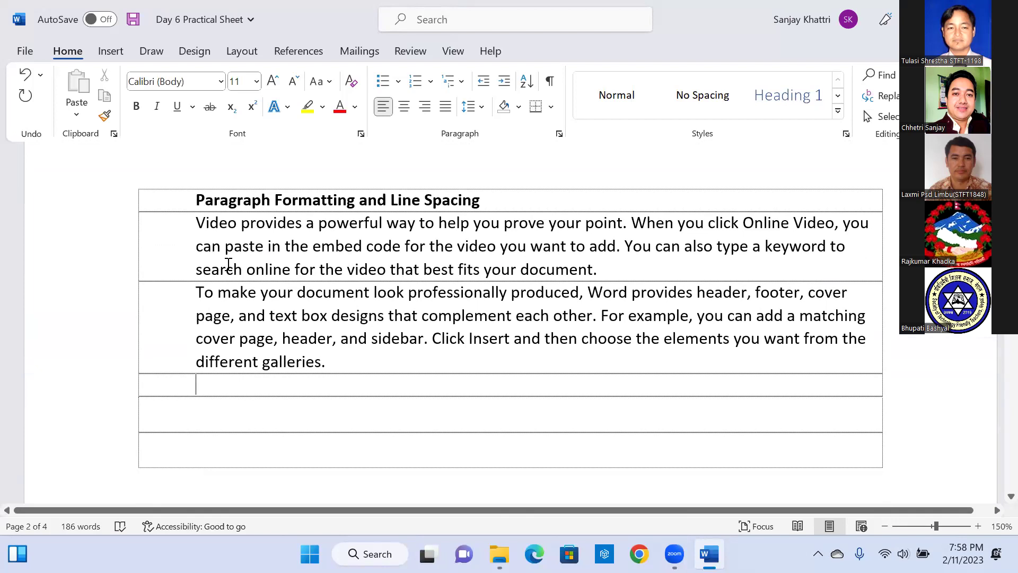
# Examine the line starts and line ends of the two left-aligned sample paragraphs
pyautogui.click(201, 222)
pyautogui.moveTo(196, 222); pyautogui.dragTo(300, 227)
pyautogui.click(198, 220)
pyautogui.click(198, 221)
pyautogui.click(344, 246)
pyautogui.click(522, 262)
pyautogui.click(249, 291)
pyautogui.click(215, 293)
pyautogui.moveTo(610, 263); pyautogui.dragTo(205, 226)
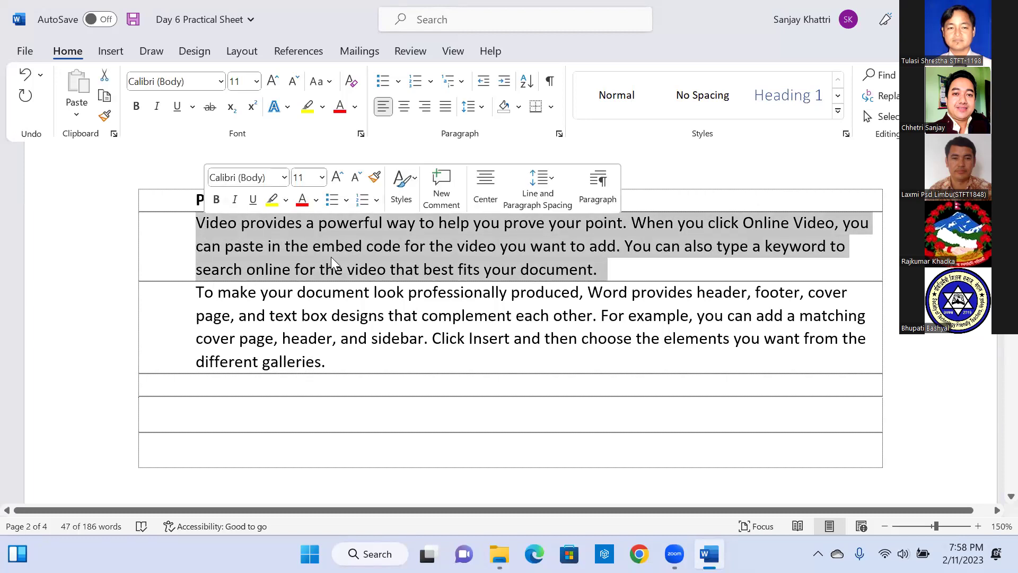
pyautogui.click(552, 257)
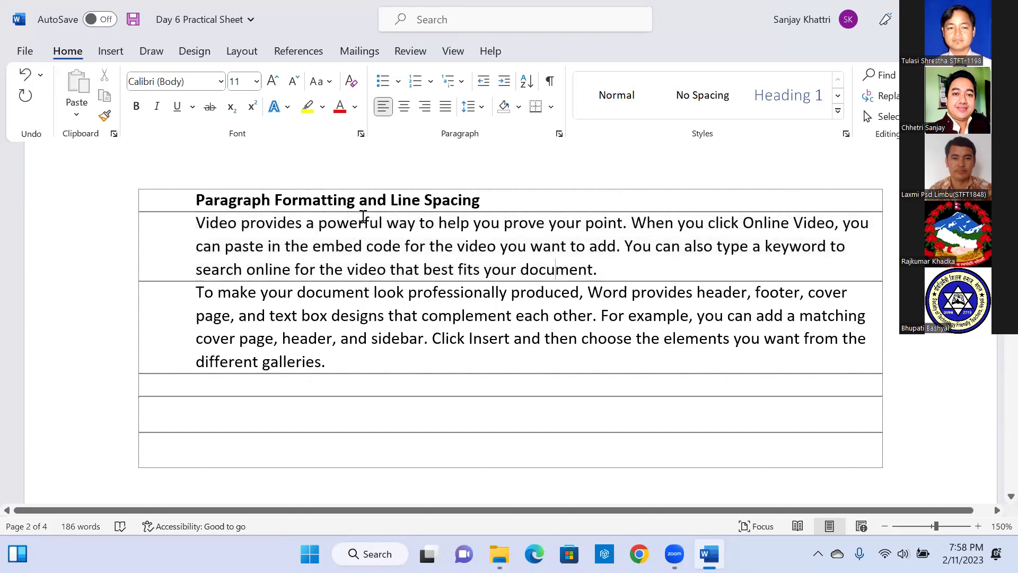
pyautogui.click(238, 222)
pyautogui.click(300, 315)
# Center-align both sample paragraphs and inspect how their lines sit between the margins
pyautogui.moveTo(332, 364); pyautogui.dragTo(200, 225)
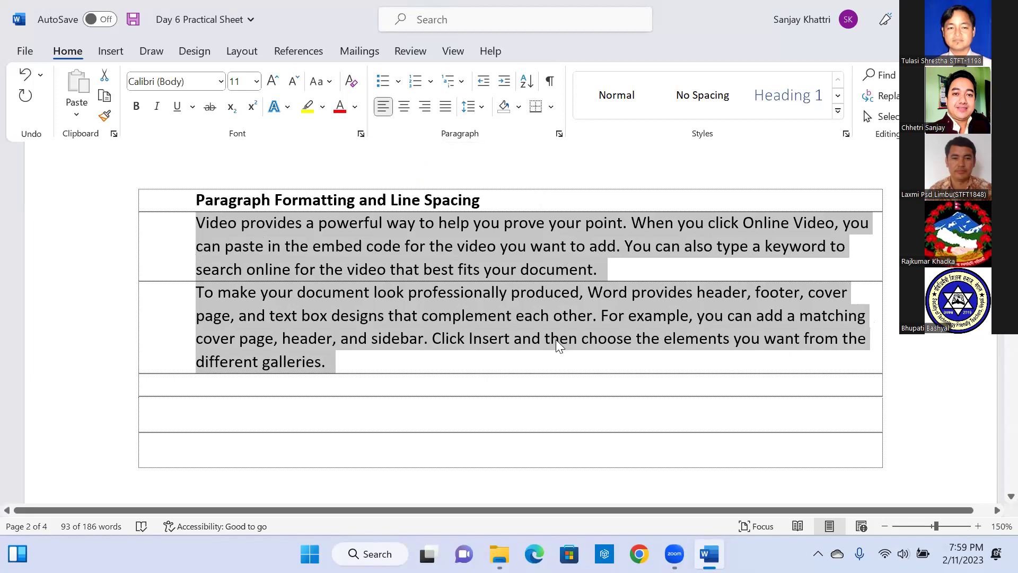
pyautogui.click(404, 107)
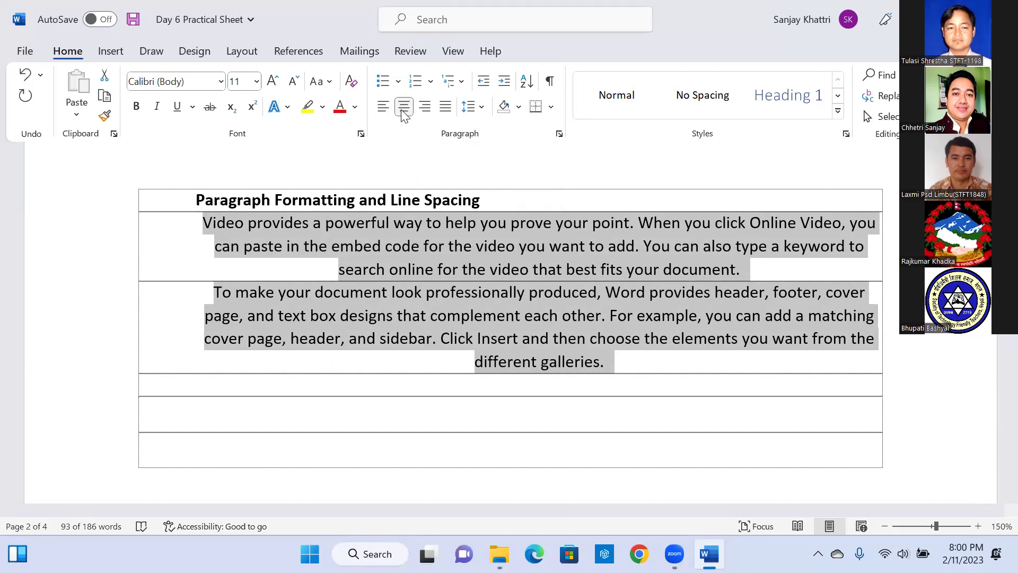
pyautogui.click(400, 242)
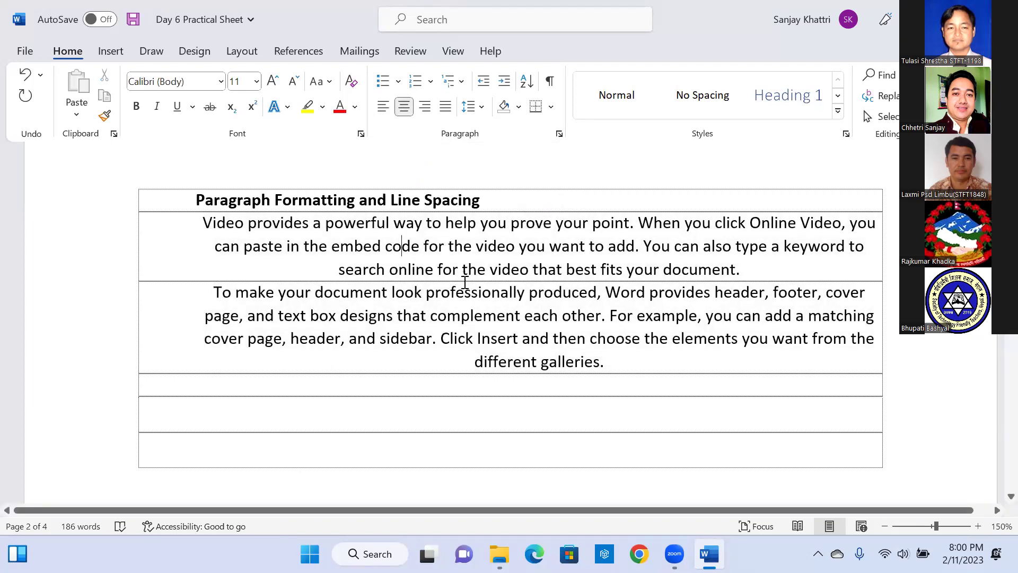
pyautogui.moveTo(202, 225); pyautogui.dragTo(332, 262)
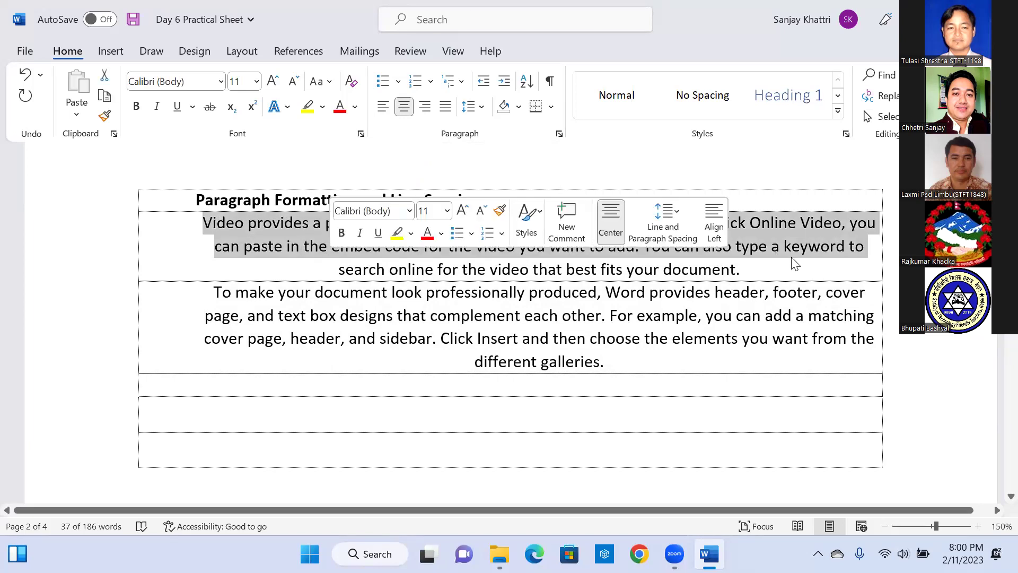
pyautogui.click(827, 259)
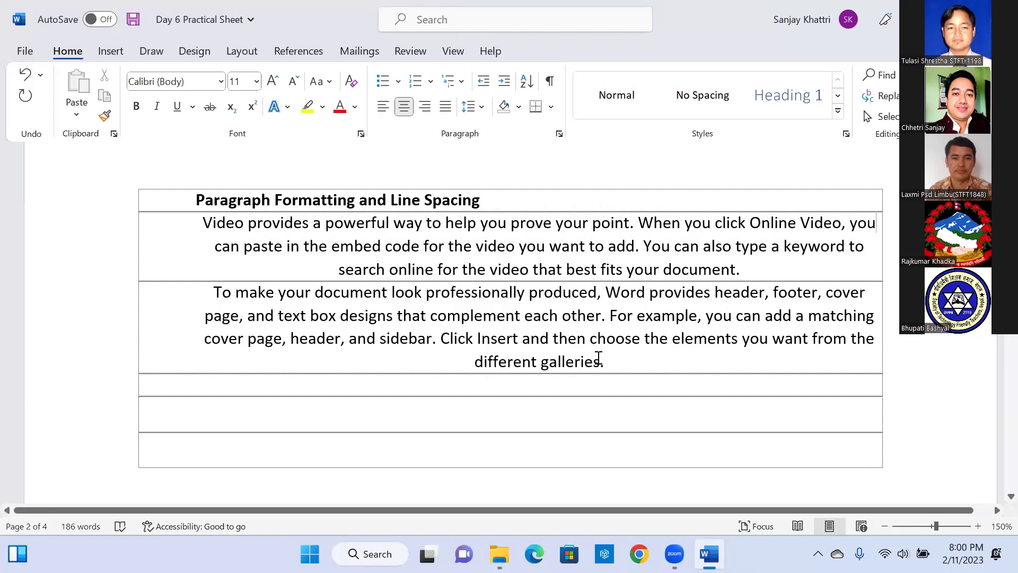
# Compare right, left and center alignment on both sample paragraphs, ending with left alignment
pyautogui.moveTo(614, 363); pyautogui.dragTo(207, 228)
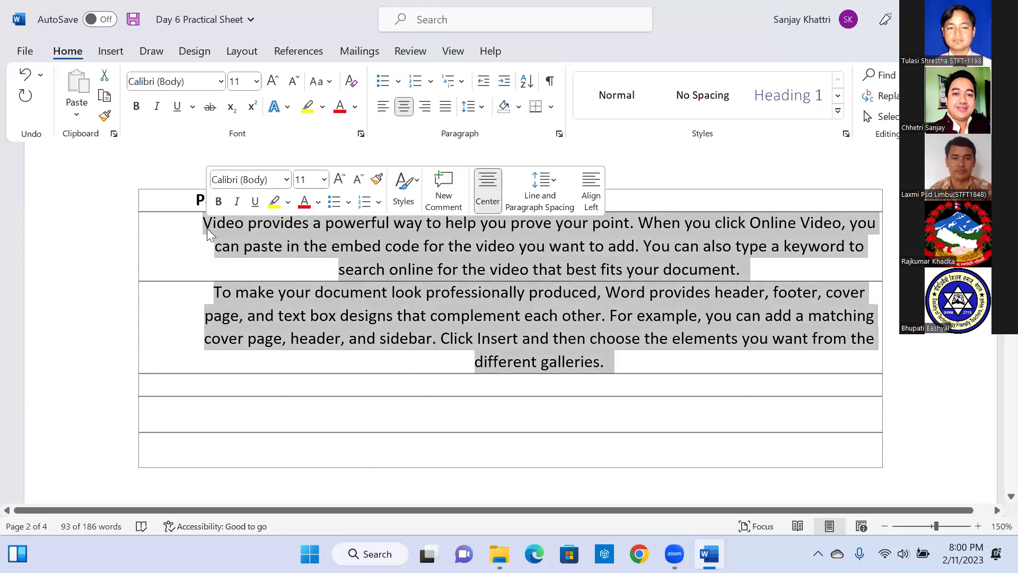
pyautogui.click(425, 107)
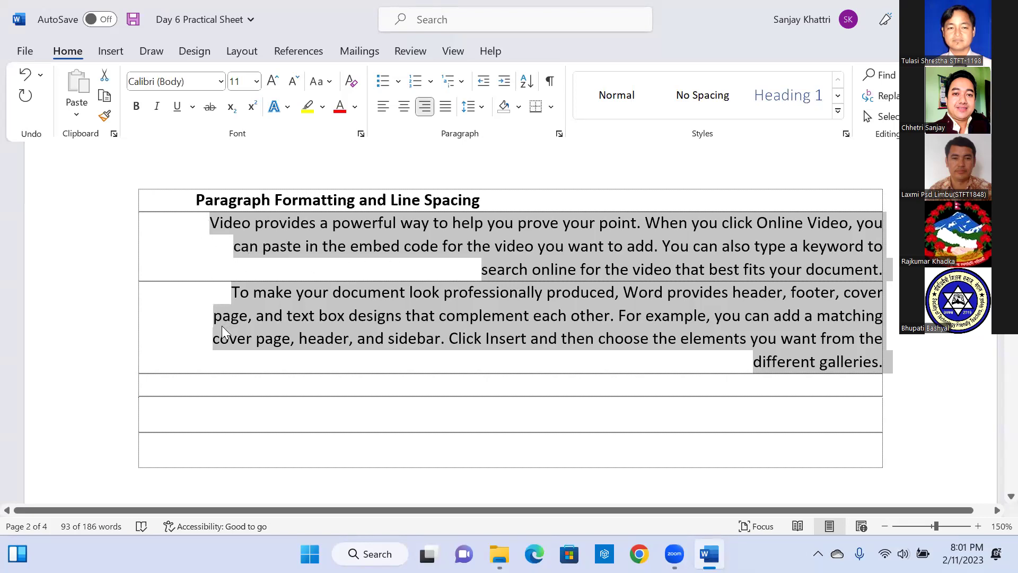
pyautogui.click(387, 111)
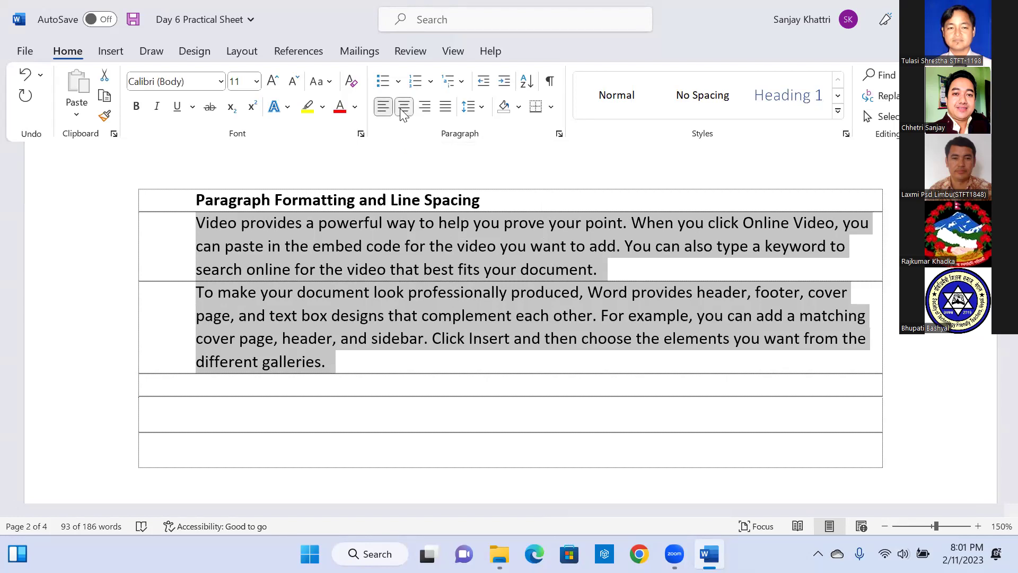
pyautogui.click(403, 108)
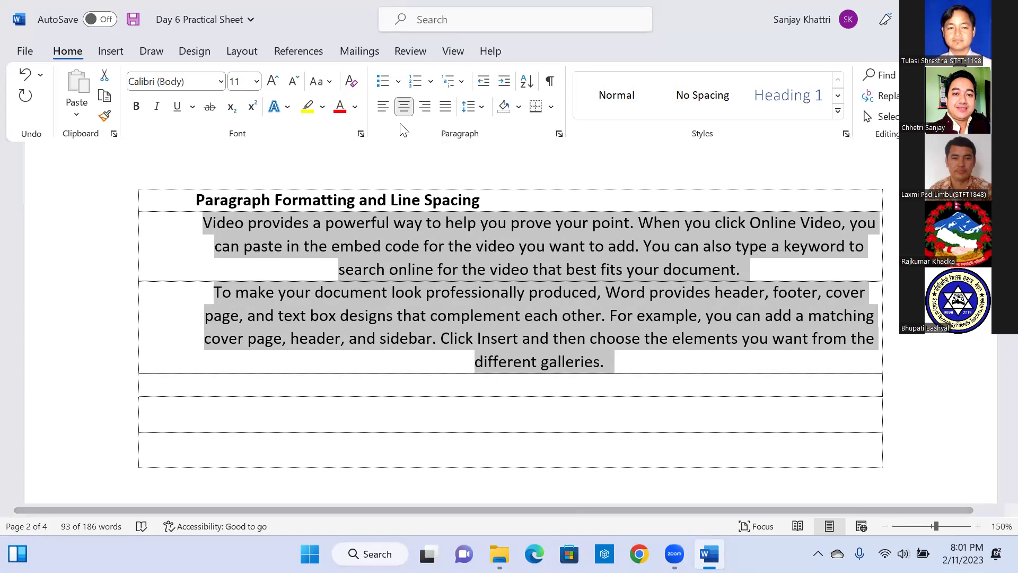
pyautogui.click(427, 113)
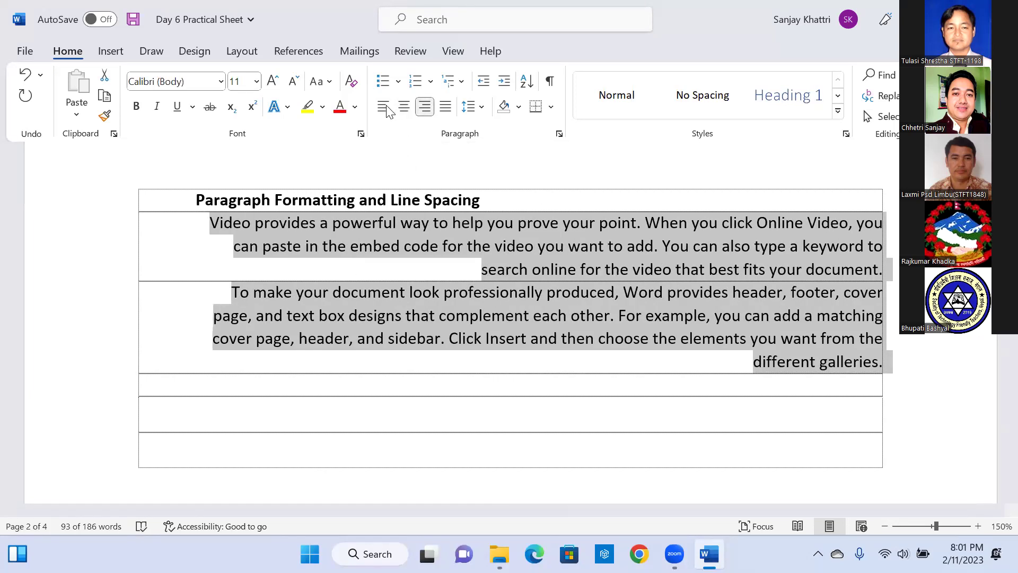
pyautogui.click(385, 114)
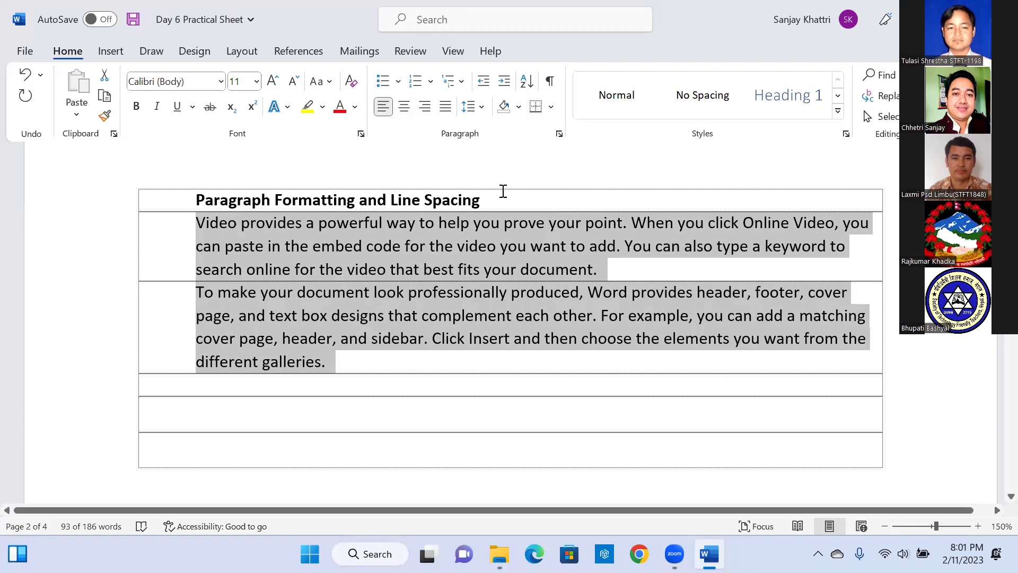
# Justify both sample paragraphs and inspect the full lines and the short last line of the first paragraph
pyautogui.click(446, 107)
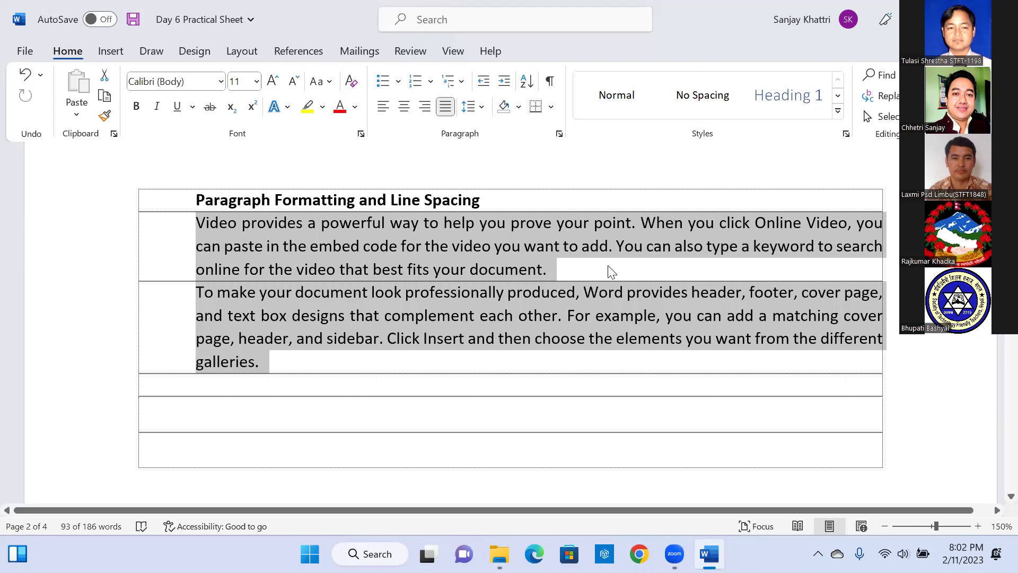
pyautogui.click(567, 264)
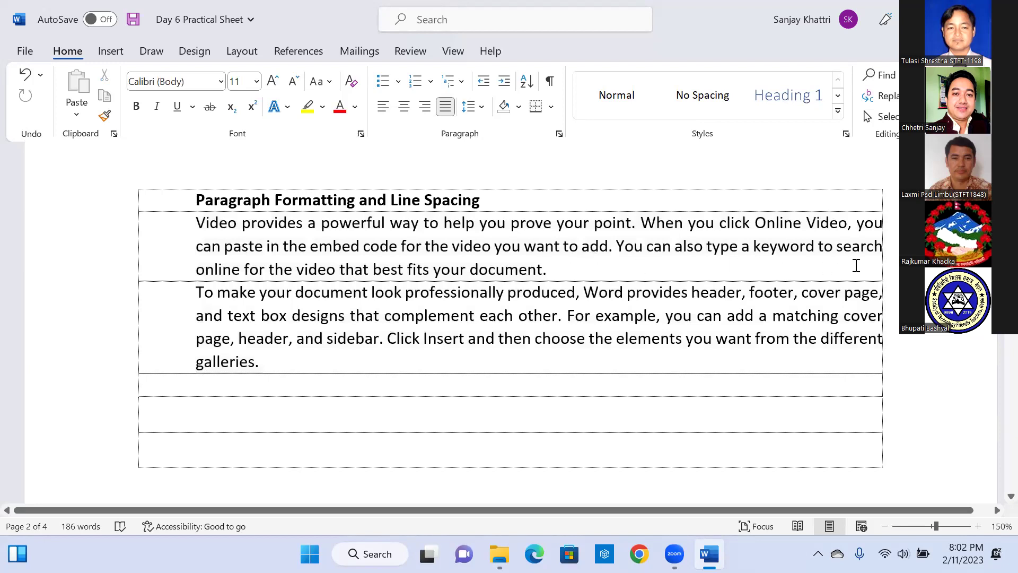
pyautogui.moveTo(556, 268); pyautogui.dragTo(510, 268)
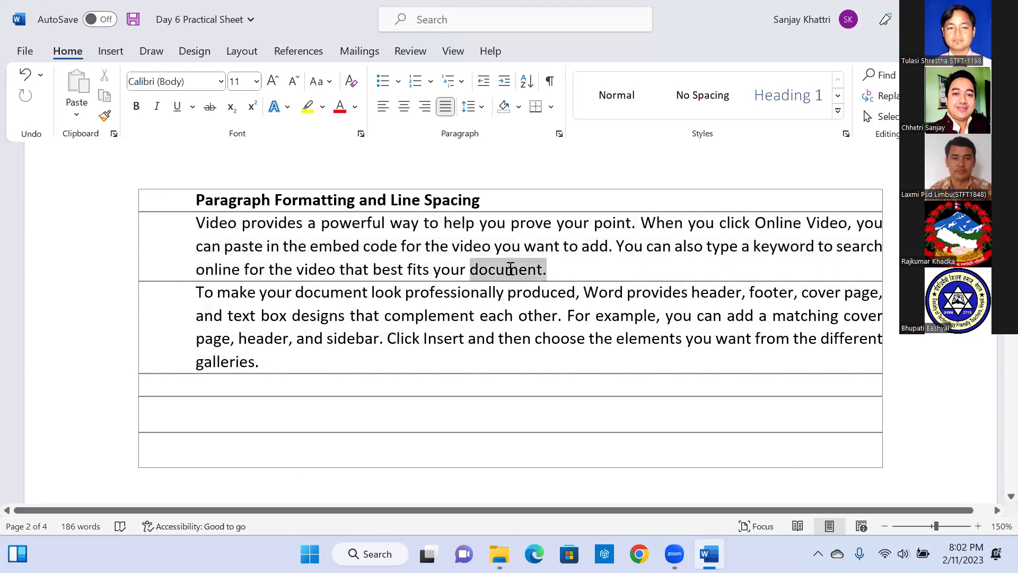
pyautogui.click(556, 270)
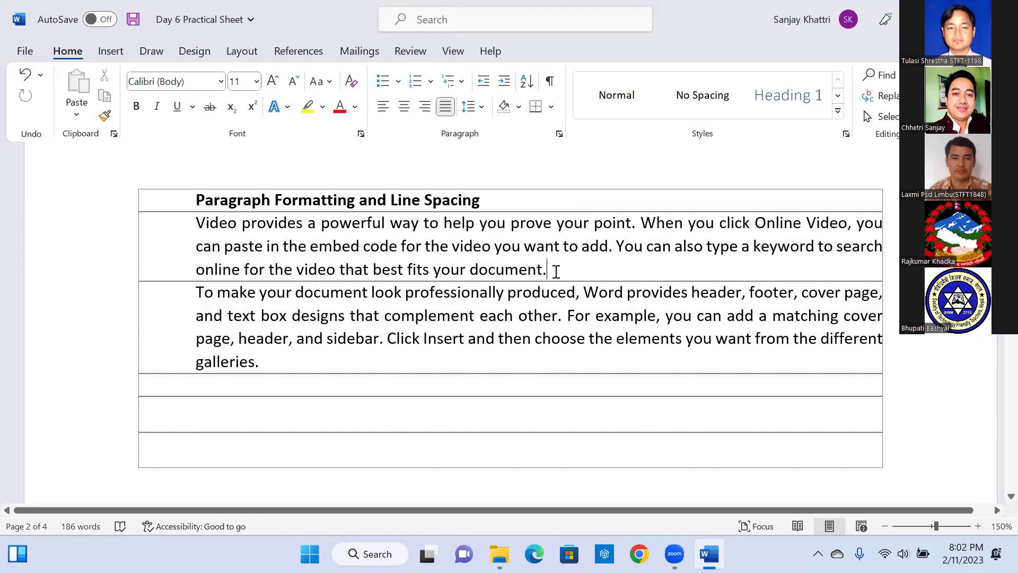
pyautogui.moveTo(548, 268); pyautogui.dragTo(875, 270)
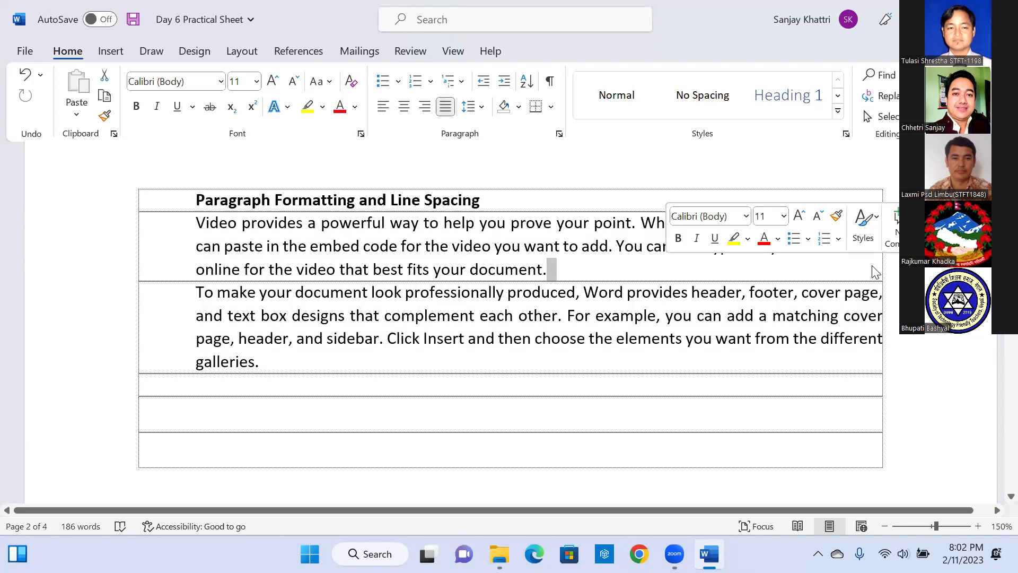
pyautogui.click(591, 279)
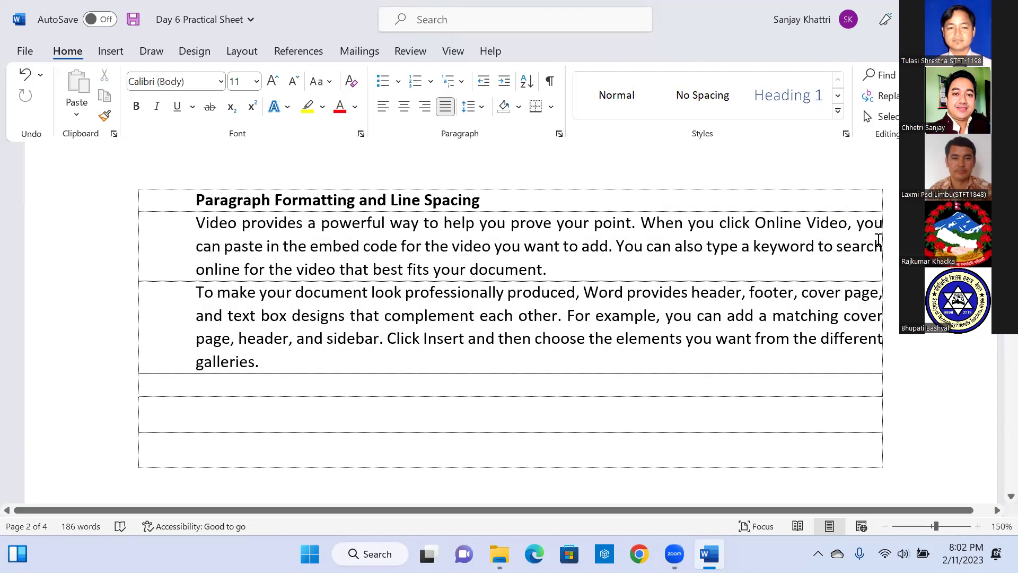
pyautogui.moveTo(879, 241); pyautogui.dragTo(194, 225)
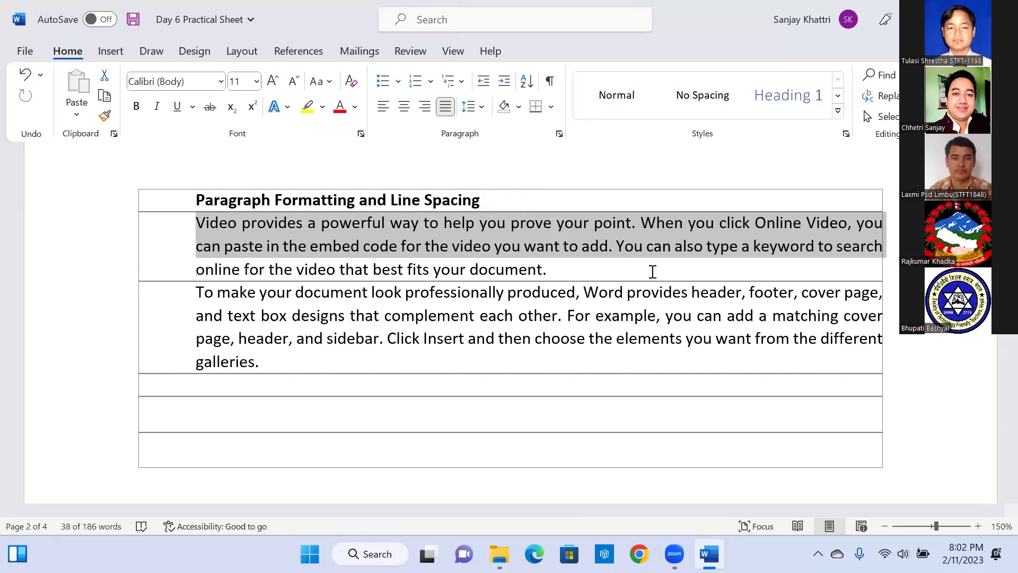
pyautogui.click(653, 271)
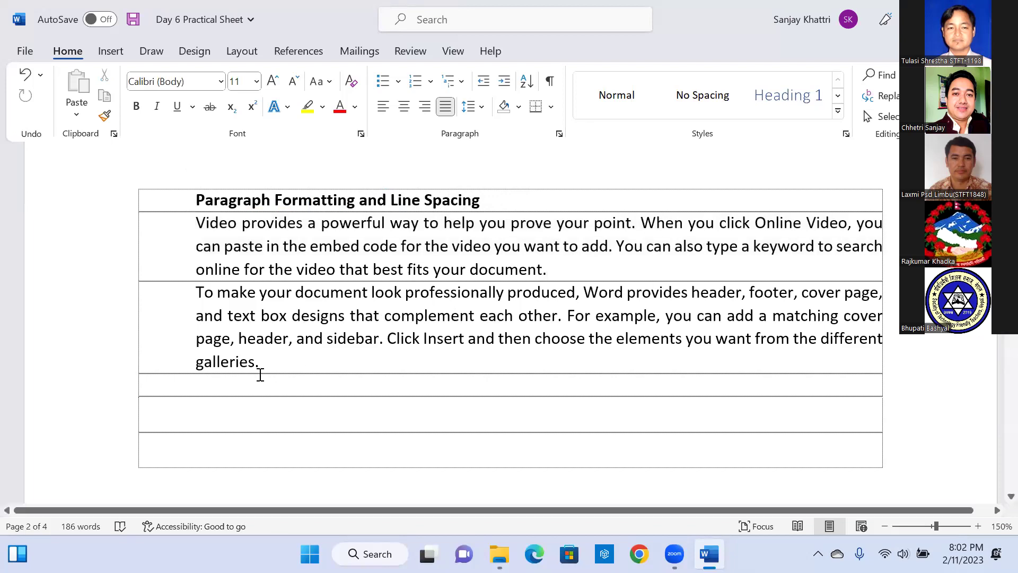
# Try right and center alignment on the two justified paragraphs and set both back to left alignment
pyautogui.moveTo(281, 361); pyautogui.dragTo(198, 232)
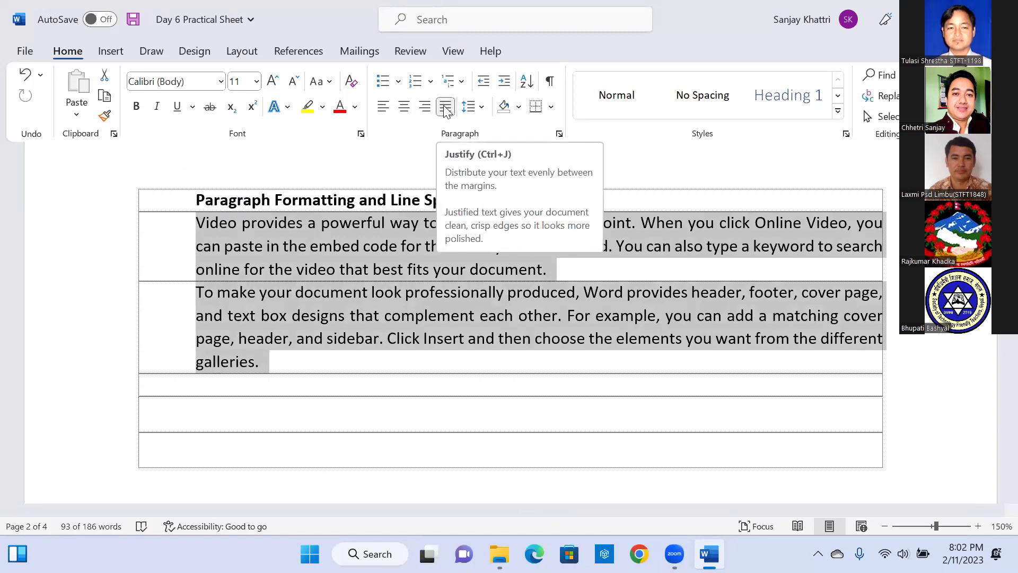
pyautogui.click(427, 112)
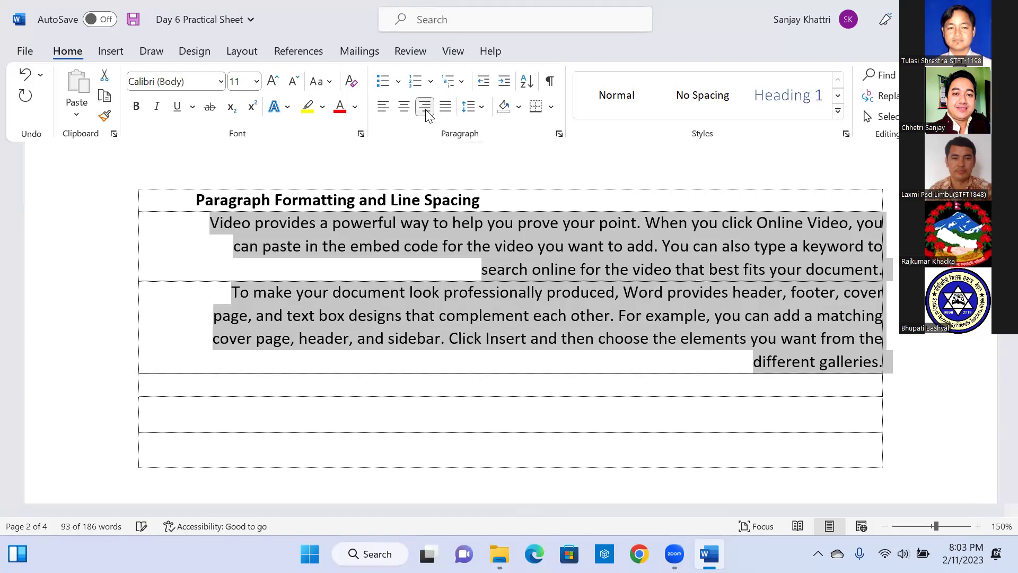
pyautogui.click(382, 107)
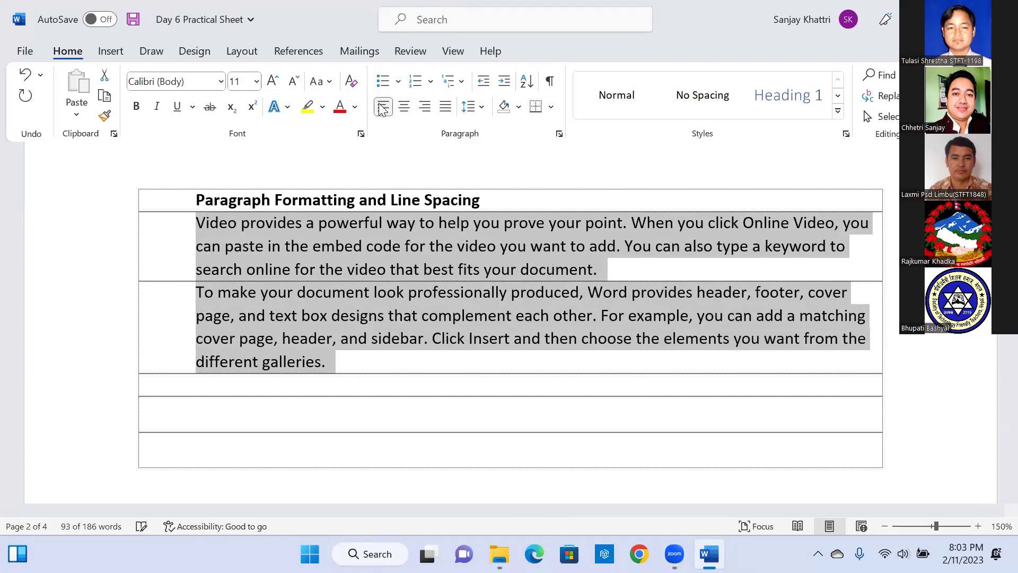
pyautogui.click(404, 107)
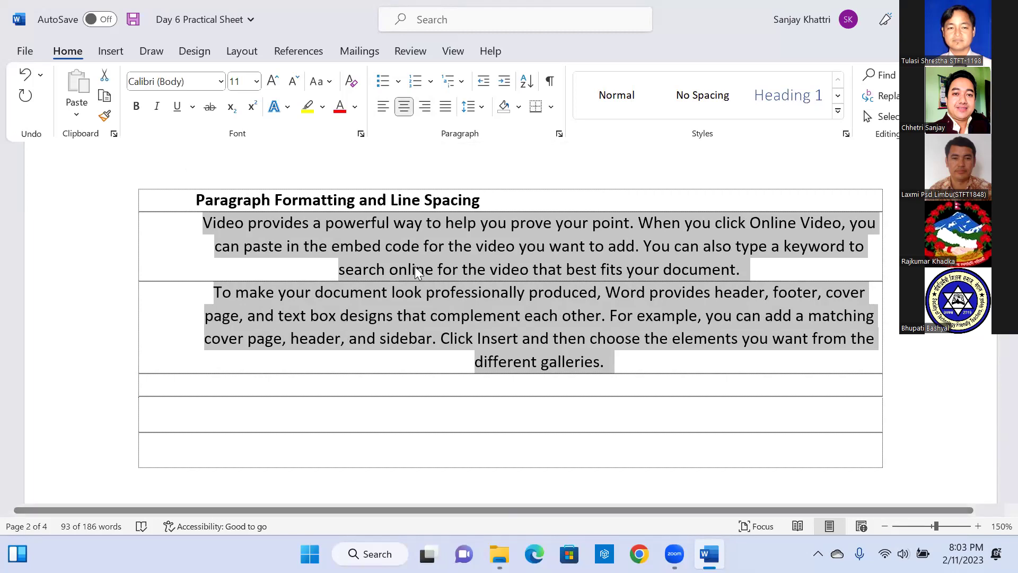
pyautogui.click(383, 108)
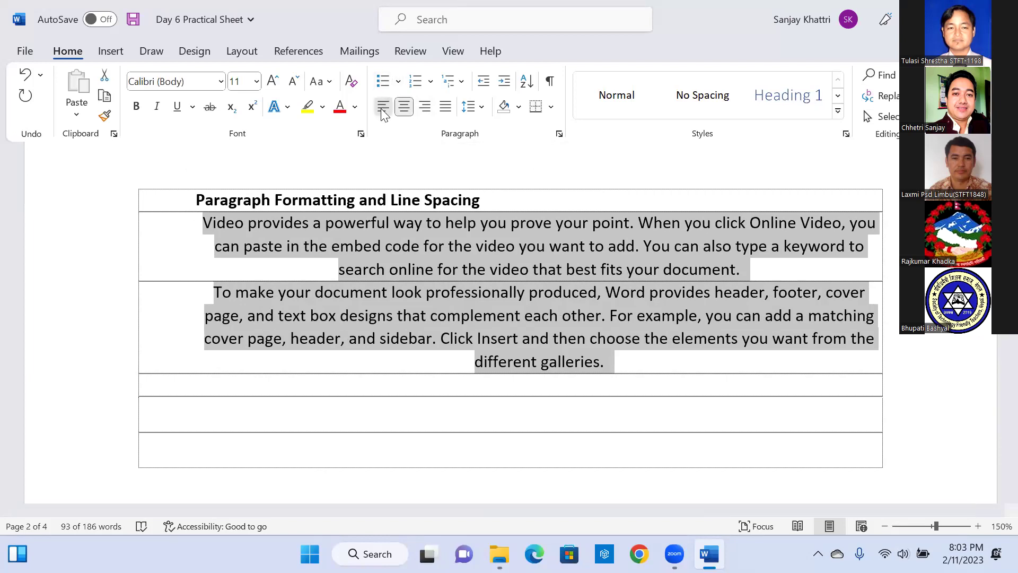
pyautogui.click(320, 225)
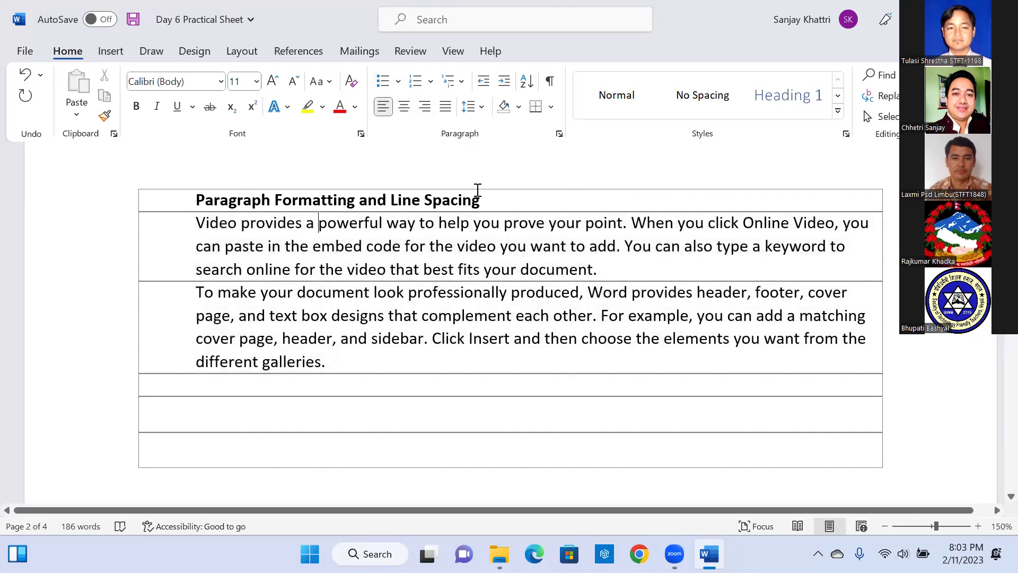
# Center the "Paragraph Formatting and Line Spacing" heading and insert a blank line below it
pyautogui.click(420, 199)
pyautogui.click(406, 108)
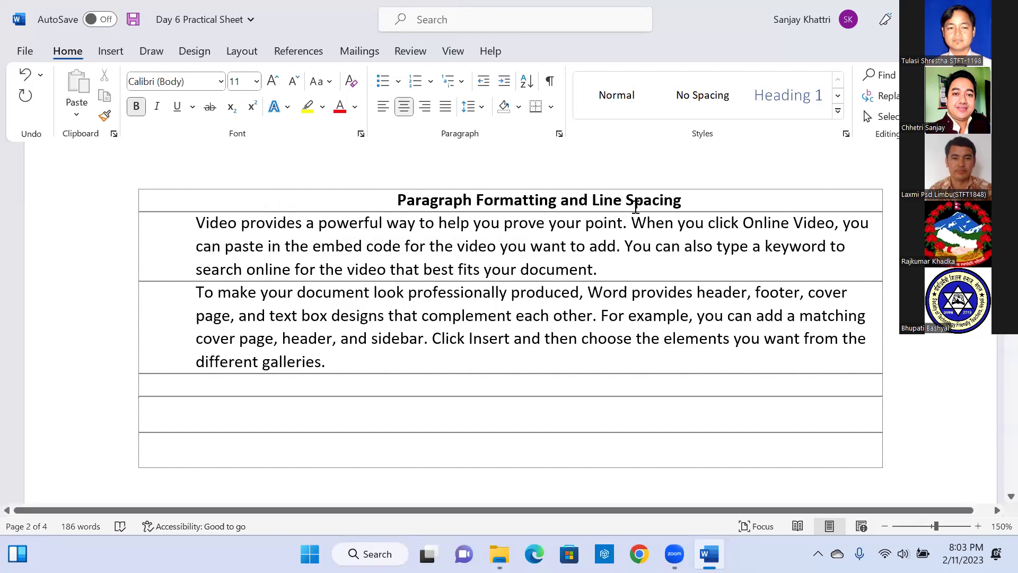
pyautogui.click(684, 201)
pyautogui.press('Return')
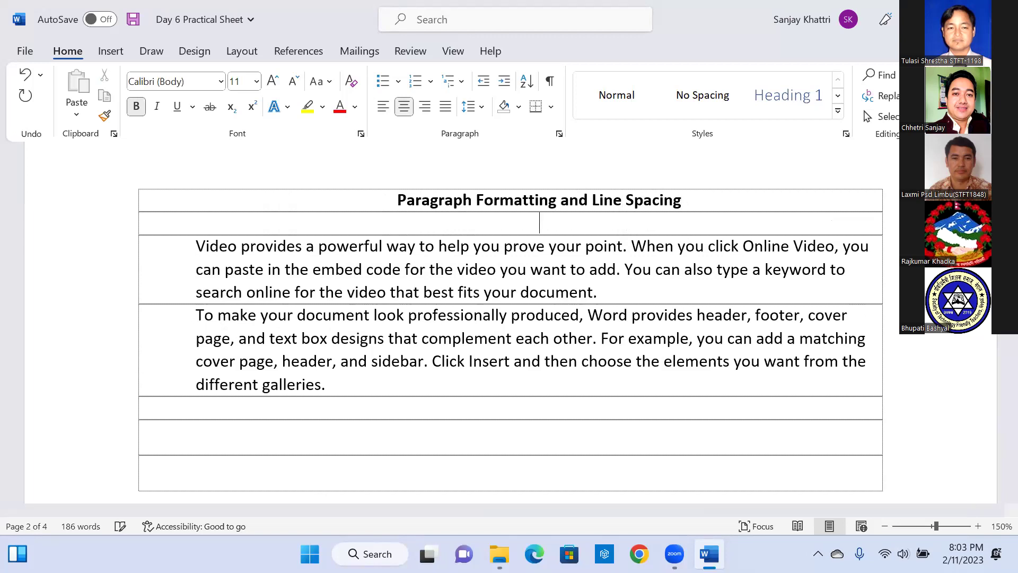
# Add the centered lines "School Name" and "Address" below the heading, followed by a new line
pyautogui.click(383, 109)
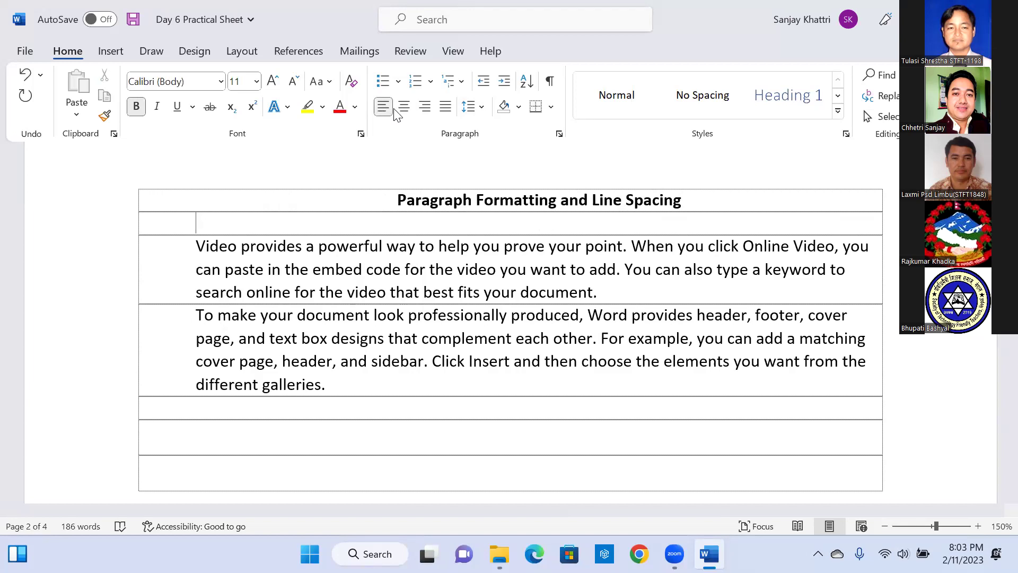
pyautogui.click(403, 109)
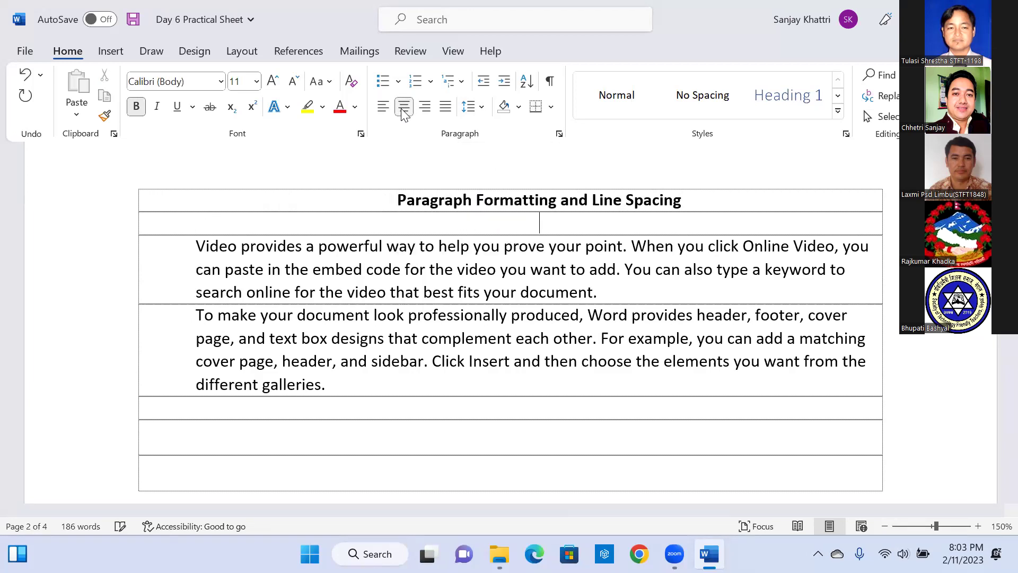
pyautogui.write('sCHOOL')
pyautogui.write('Name')
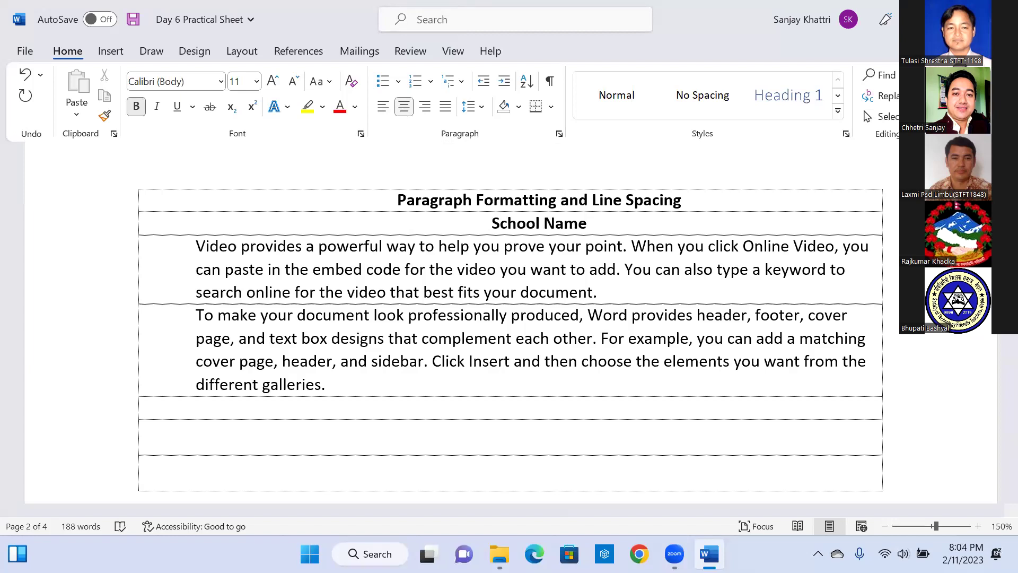
pyautogui.press('Return')
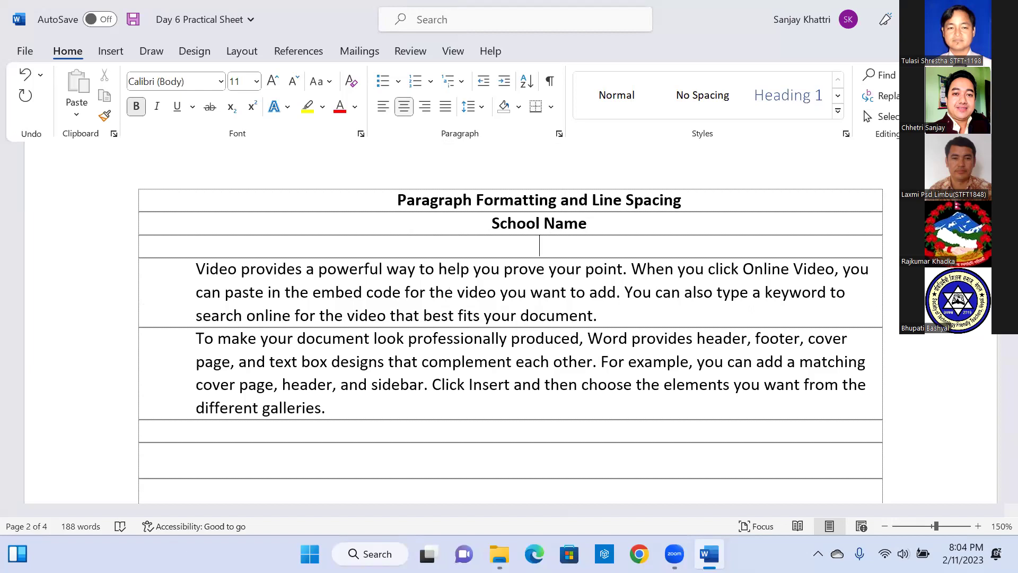
pyautogui.write('Address')
pyautogui.press('Return')
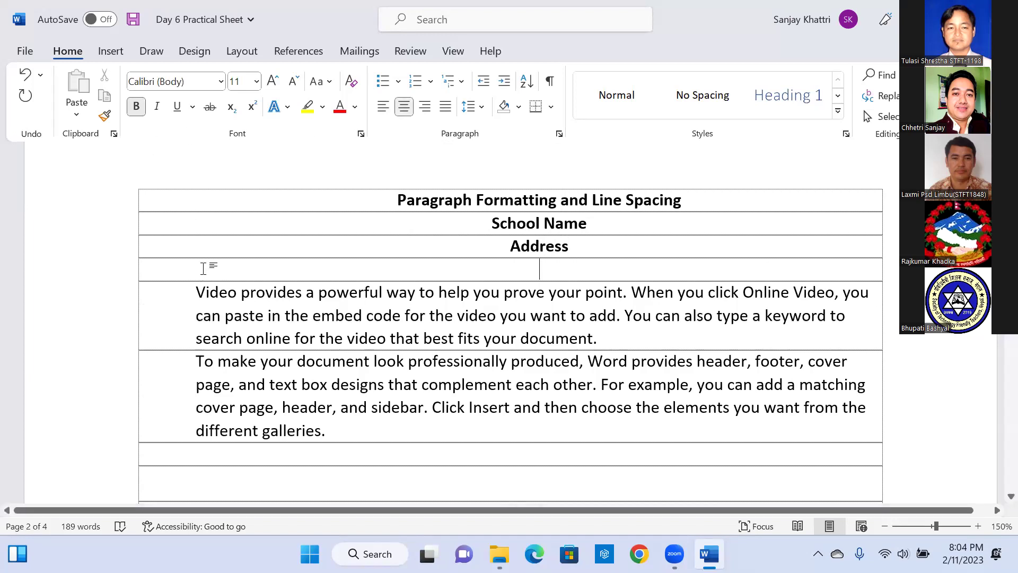
# Add a left-aligned line reading "Sub: Computer" with "F.M: 50" tabbed to its far end, followed by a new line
pyautogui.click(383, 107)
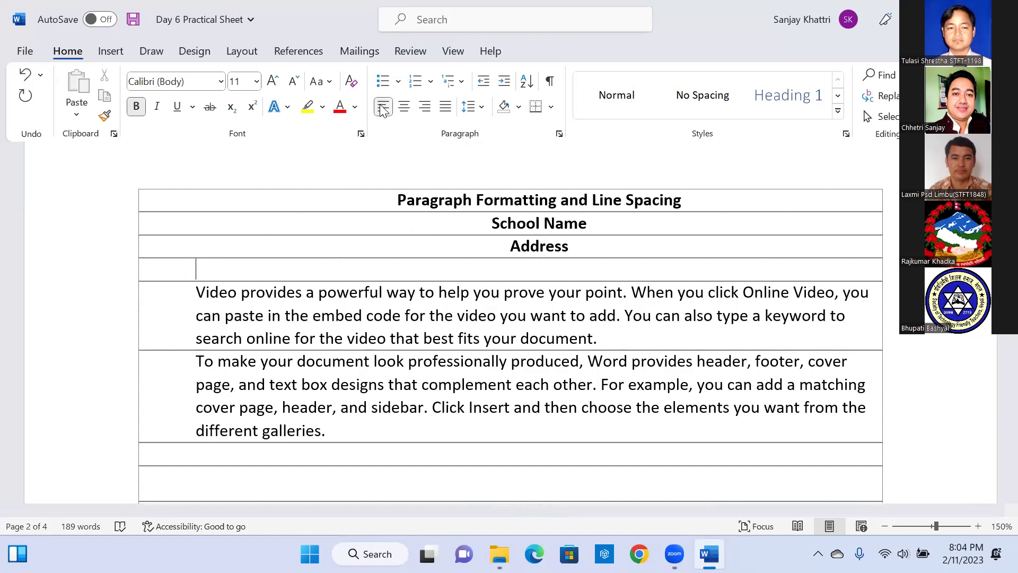
pyautogui.write('Sub: Computer')
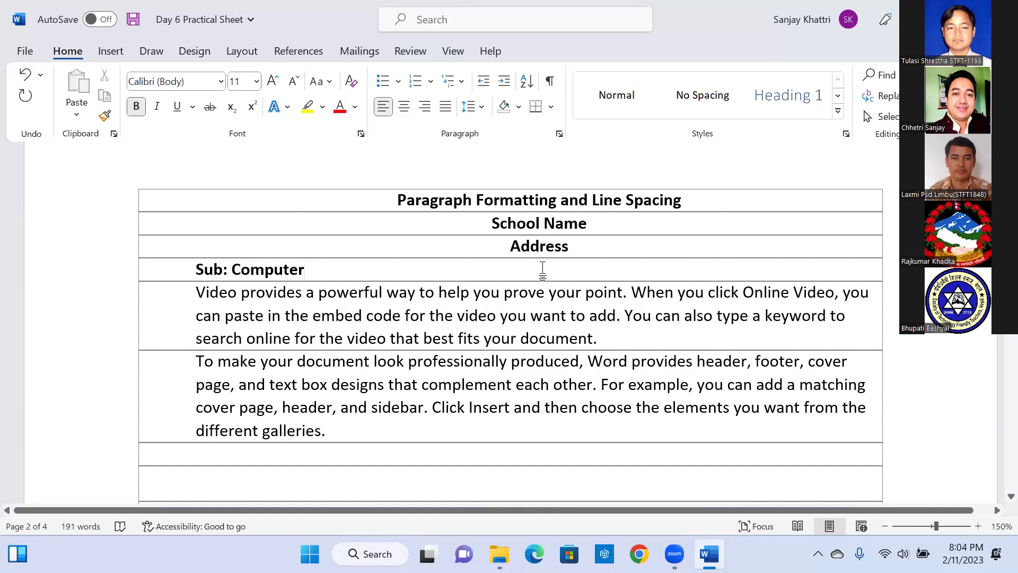
pyautogui.press('Tab')
pyautogui.press('Tab')
pyautogui.press('Tab')
pyautogui.press('Tab')
pyautogui.press('Tab')
pyautogui.press('Tab')
pyautogui.press('Tab')
pyautogui.press('Tab')
pyautogui.press('Tab')
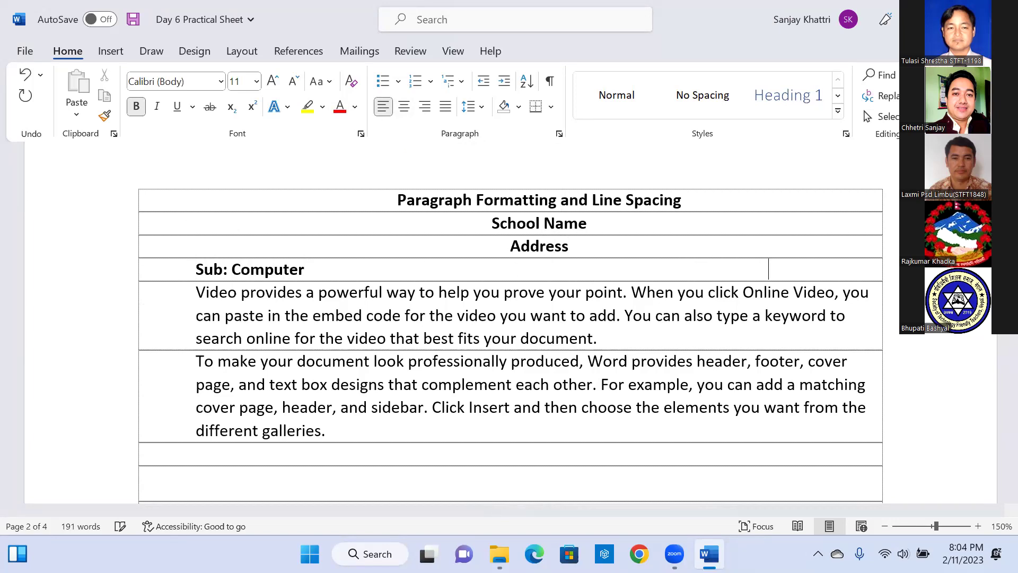
pyautogui.write('F.M: 50')
pyautogui.press('Return')
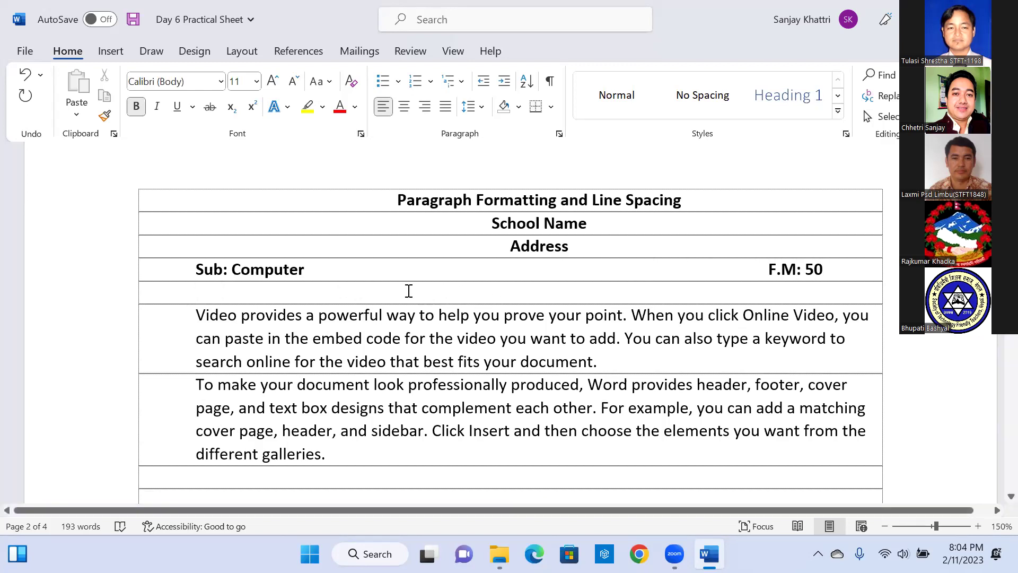
# Delete the School Name, Address and subject lines, leaving one blank line below the heading
pyautogui.moveTo(828, 268); pyautogui.dragTo(487, 218)
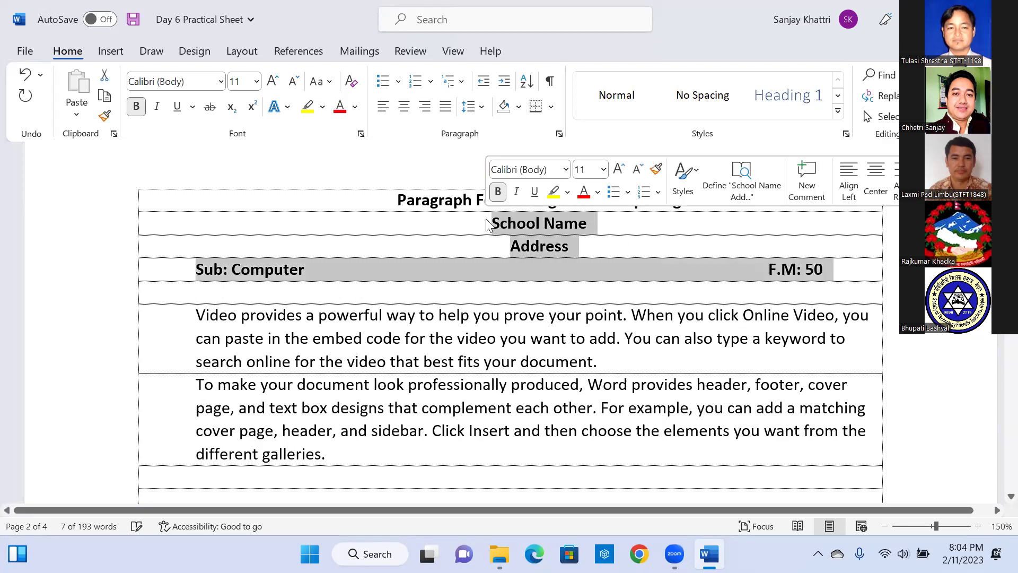
pyautogui.press('Delete')
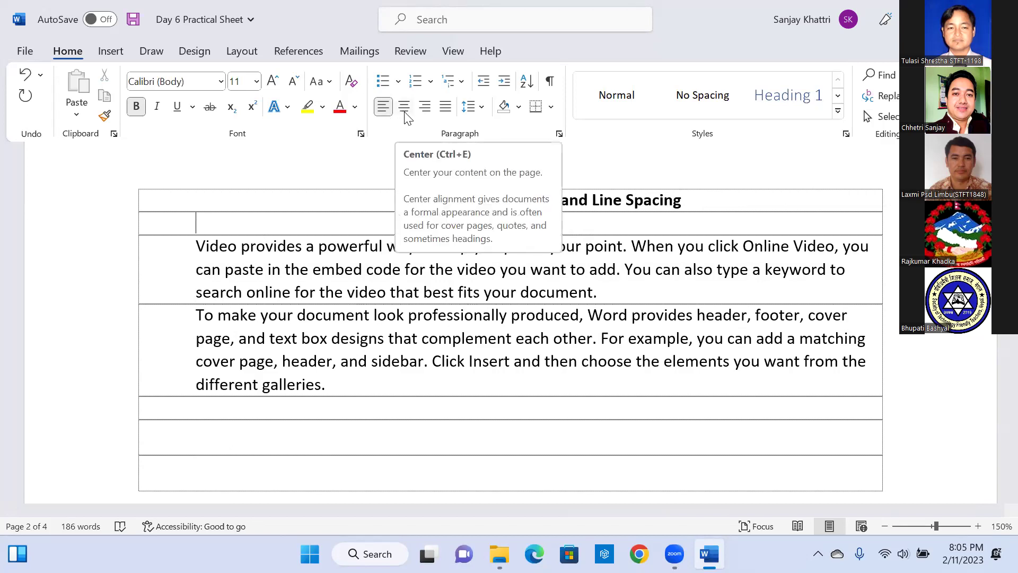
pyautogui.click(300, 269)
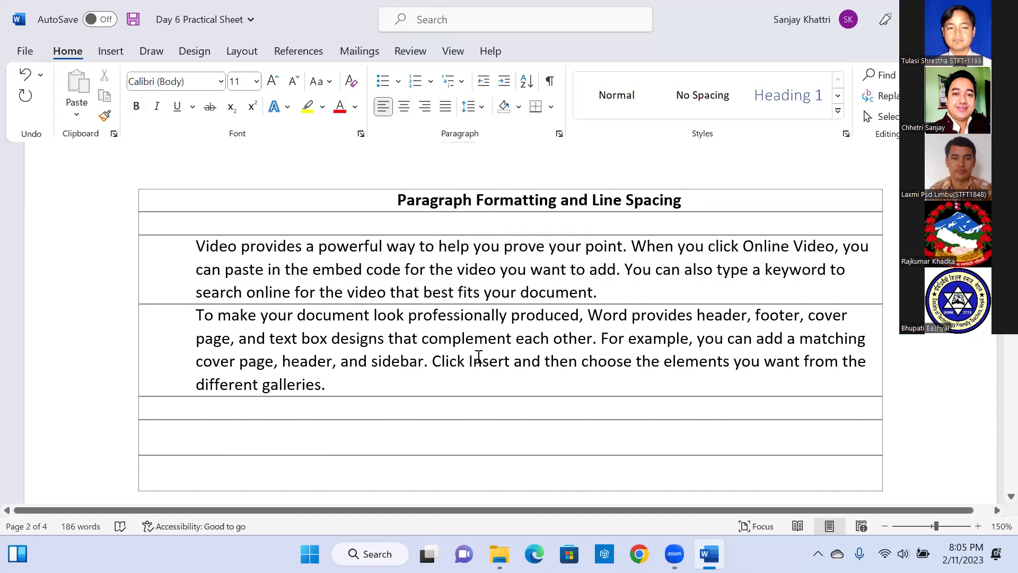
# Try justified and centered alignment on the first sample paragraph, ending with right alignment
pyautogui.moveTo(302, 336); pyautogui.dragTo(206, 247)
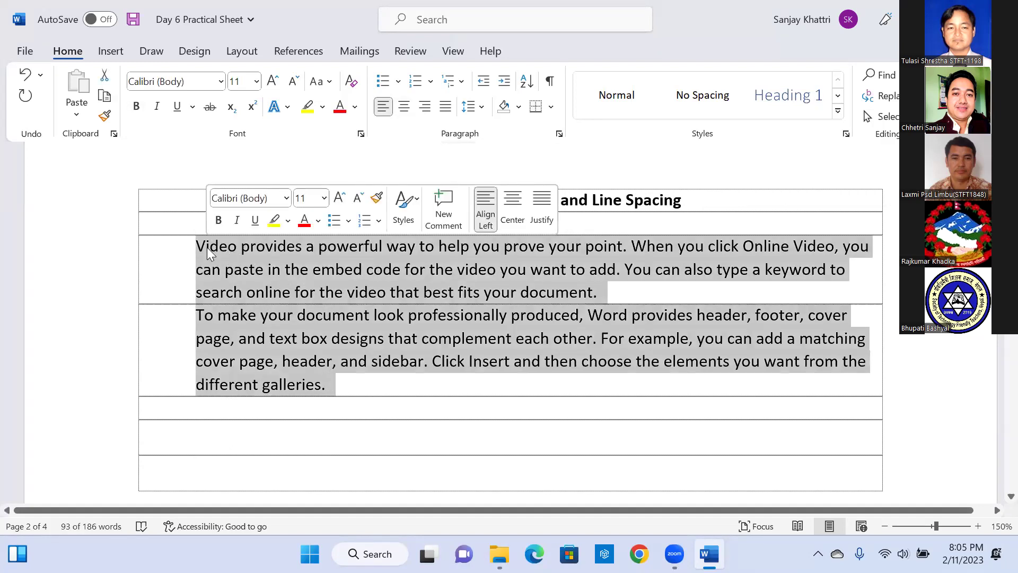
pyautogui.click(241, 258)
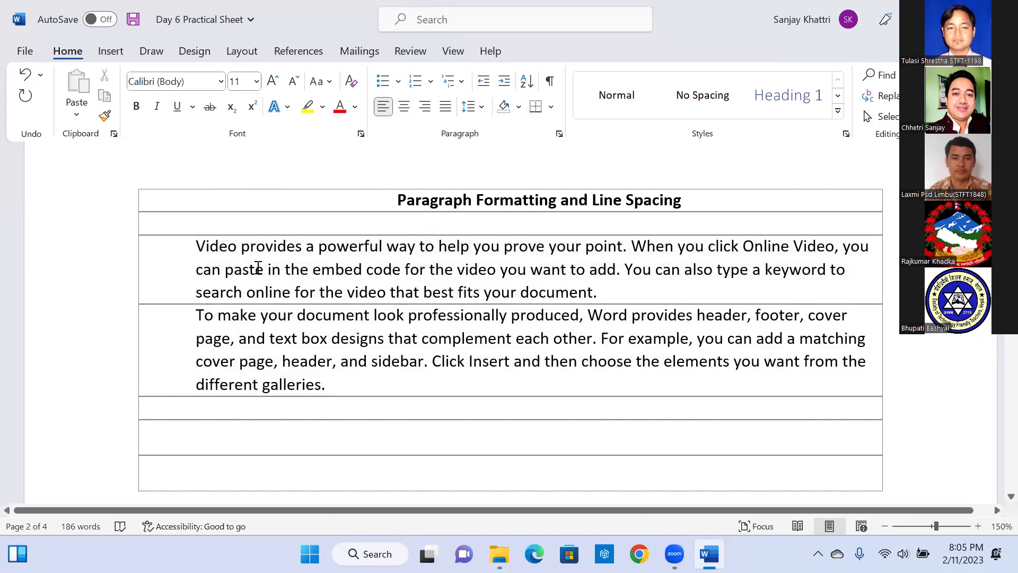
pyautogui.click(241, 247)
pyautogui.click(446, 107)
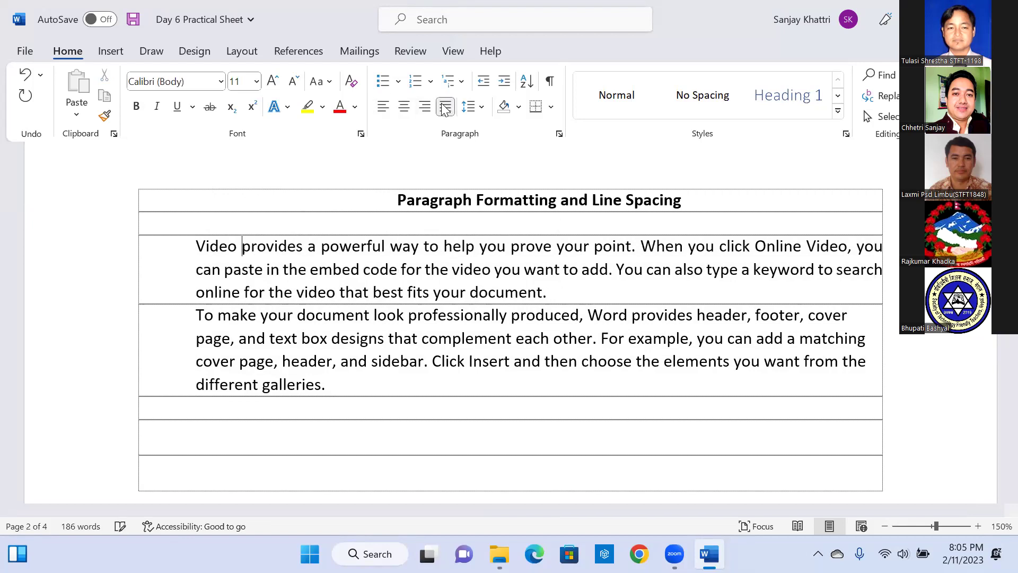
pyautogui.click(405, 109)
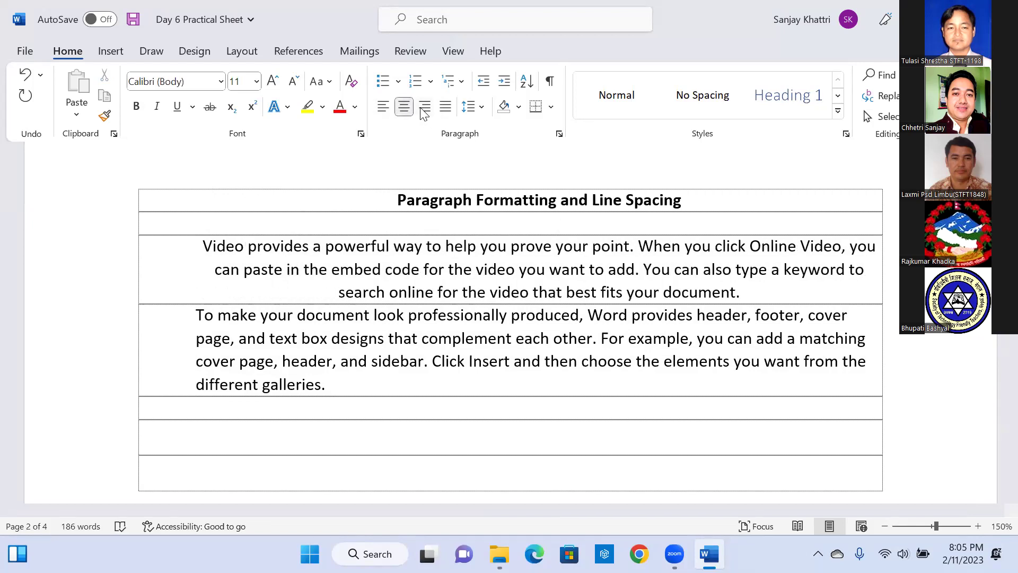
pyautogui.click(424, 109)
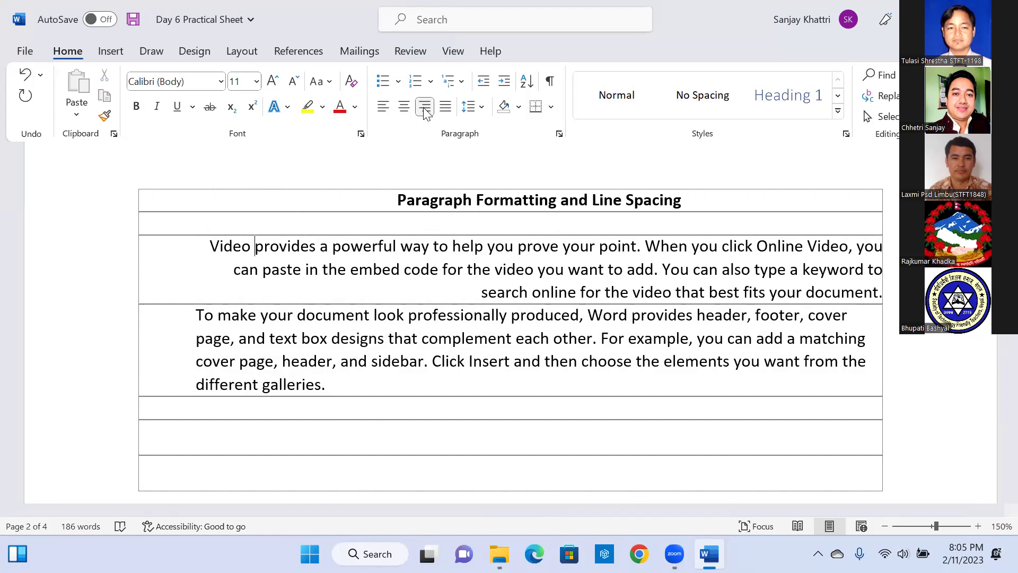
# Try center and right alignment on the second sample paragraph and finish by justifying it
pyautogui.click(425, 340)
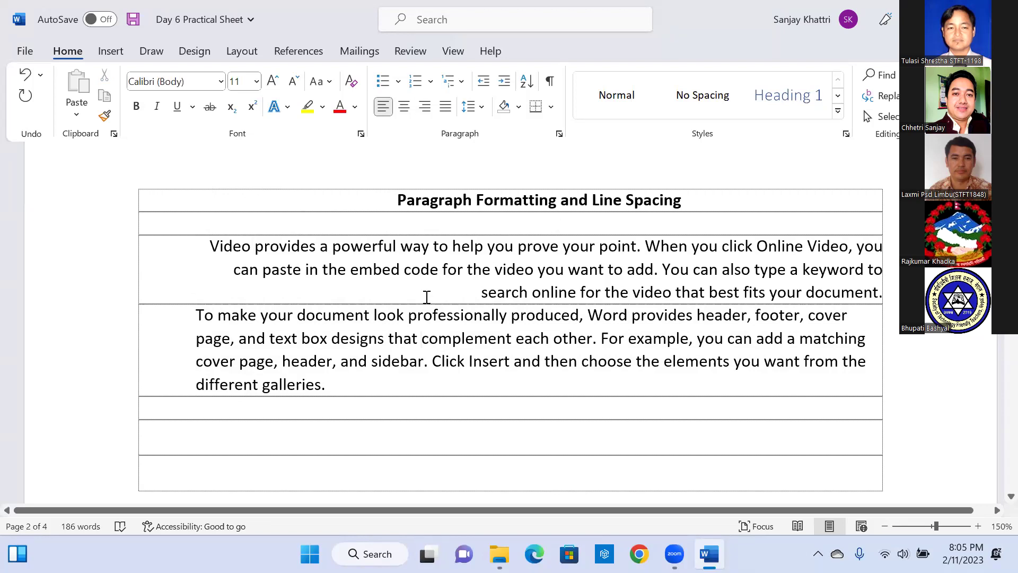
pyautogui.click(404, 108)
pyautogui.click(427, 108)
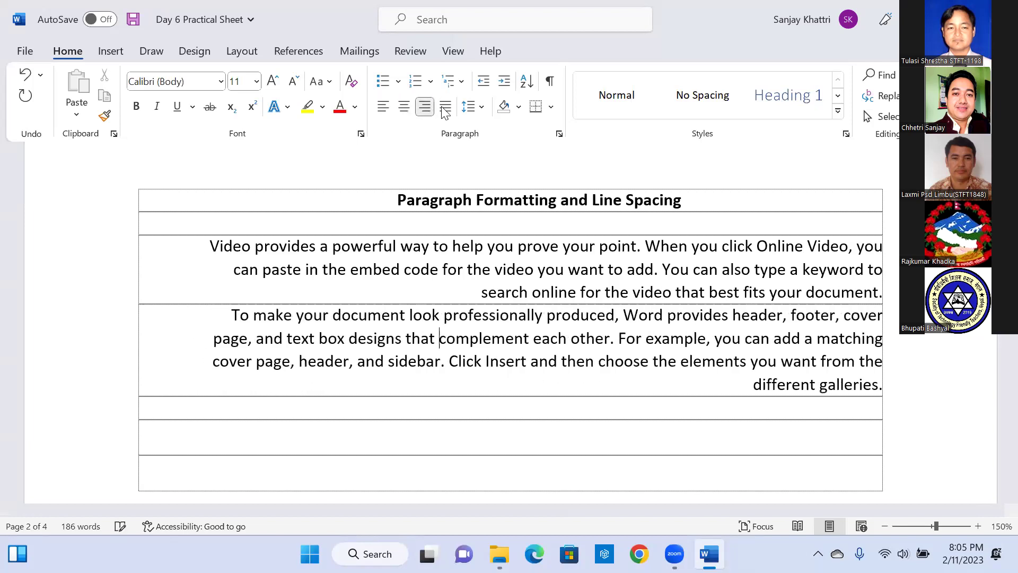
pyautogui.click(446, 107)
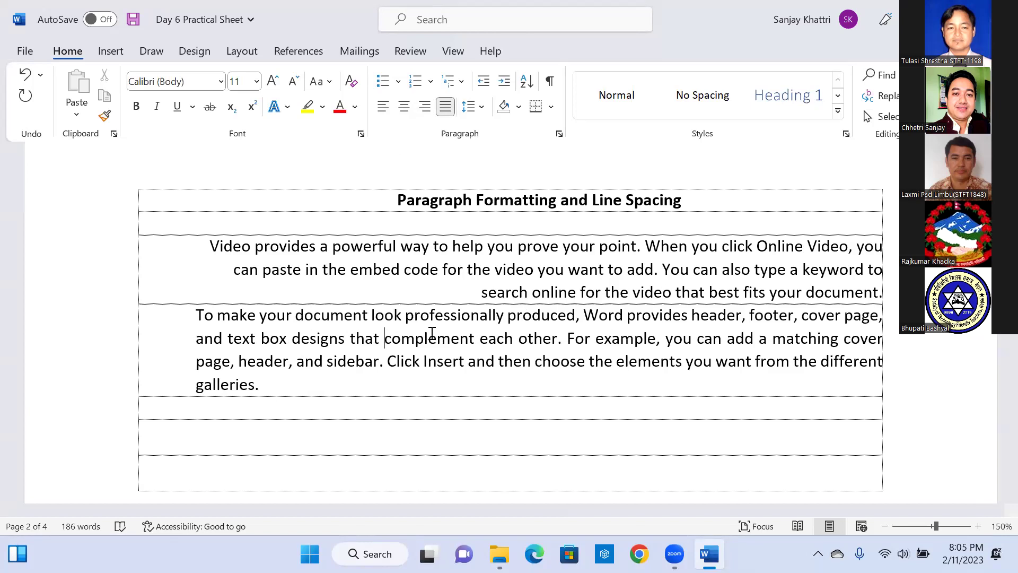
pyautogui.moveTo(265, 385); pyautogui.dragTo(219, 251)
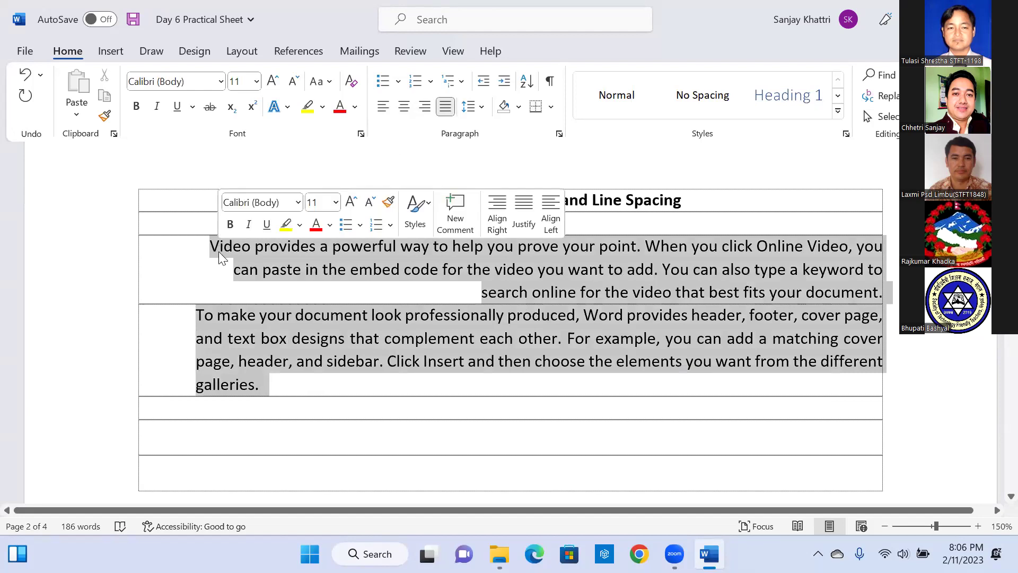
# Try center and left alignment on the first sample paragraph and finish by justifying it
pyautogui.click(351, 274)
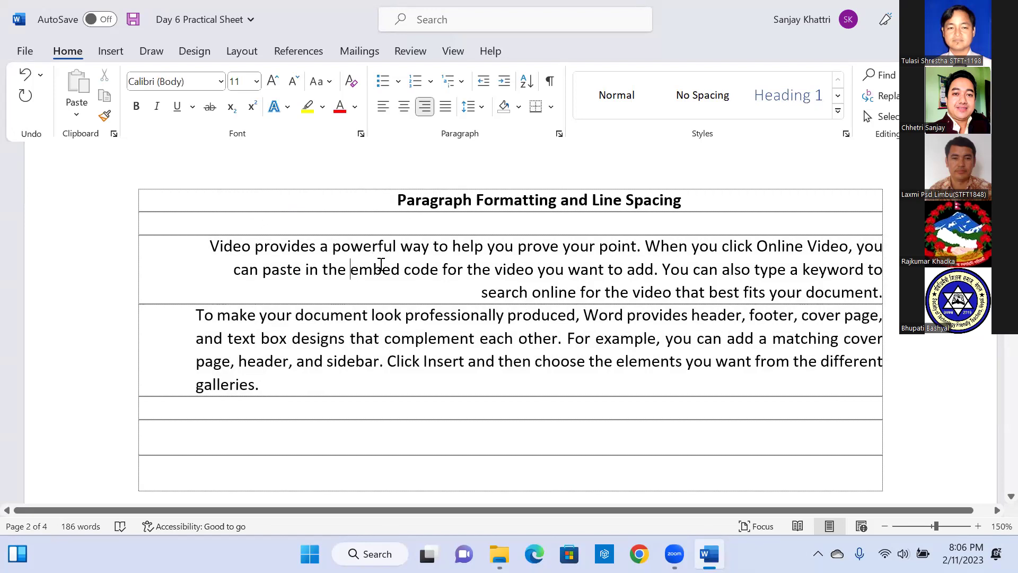
pyautogui.press('Right')
pyautogui.press('Right')
pyautogui.press('Right')
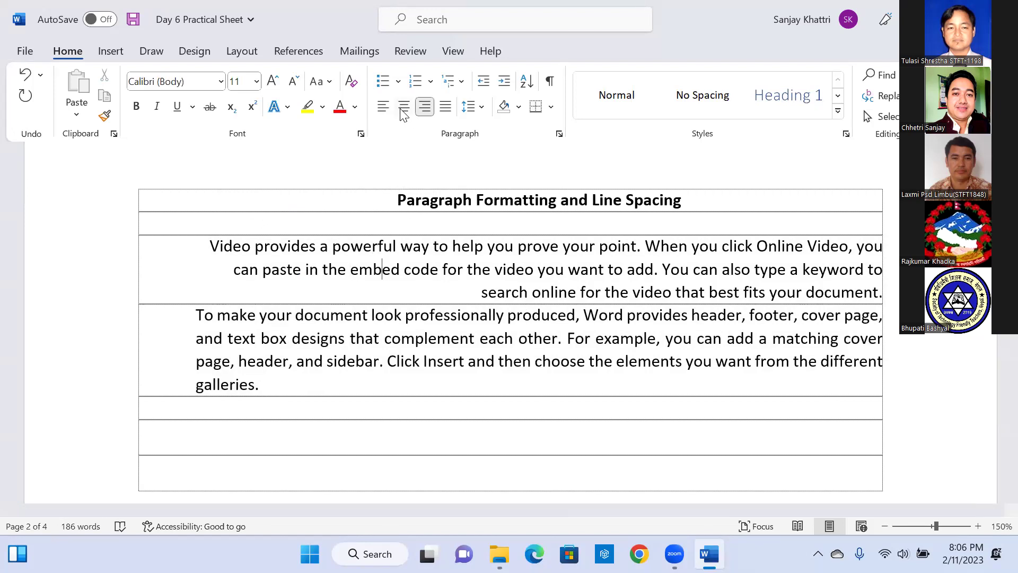
pyautogui.click(403, 108)
pyautogui.click(387, 106)
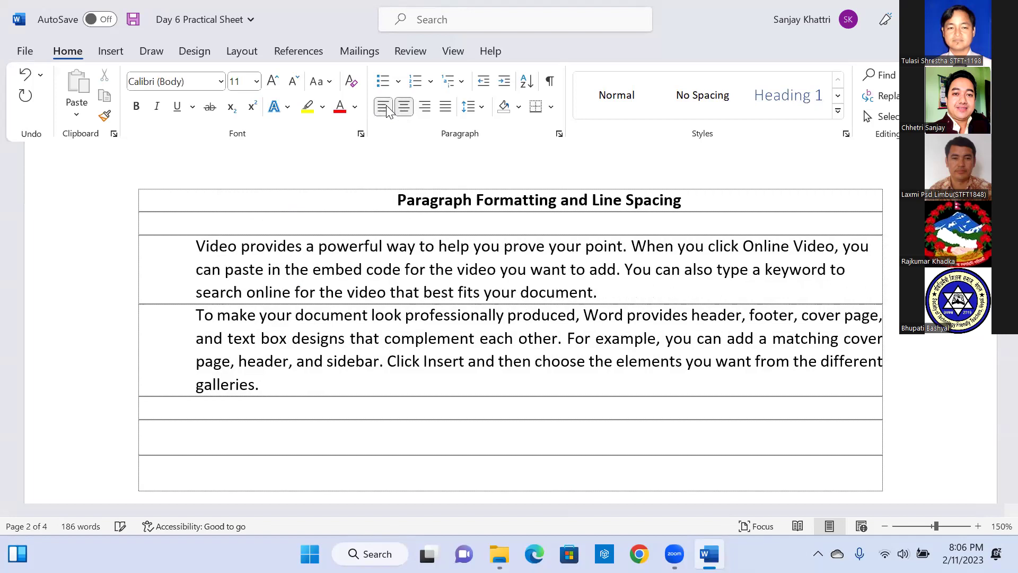
pyautogui.click(445, 108)
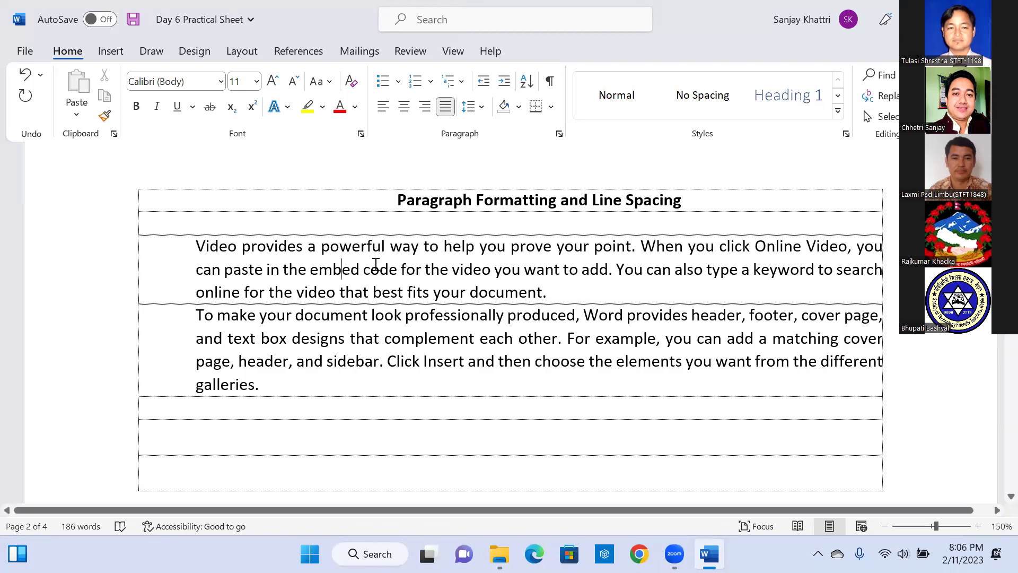
# Insert a blank line between the first and second sample paragraphs
pyautogui.click(336, 254)
pyautogui.click(192, 247)
pyautogui.keyDown('shift'); pyautogui.click(464, 292); pyautogui.keyUp('shift')
pyautogui.keyDown('shift'); pyautogui.click(538, 290); pyautogui.keyUp('shift')
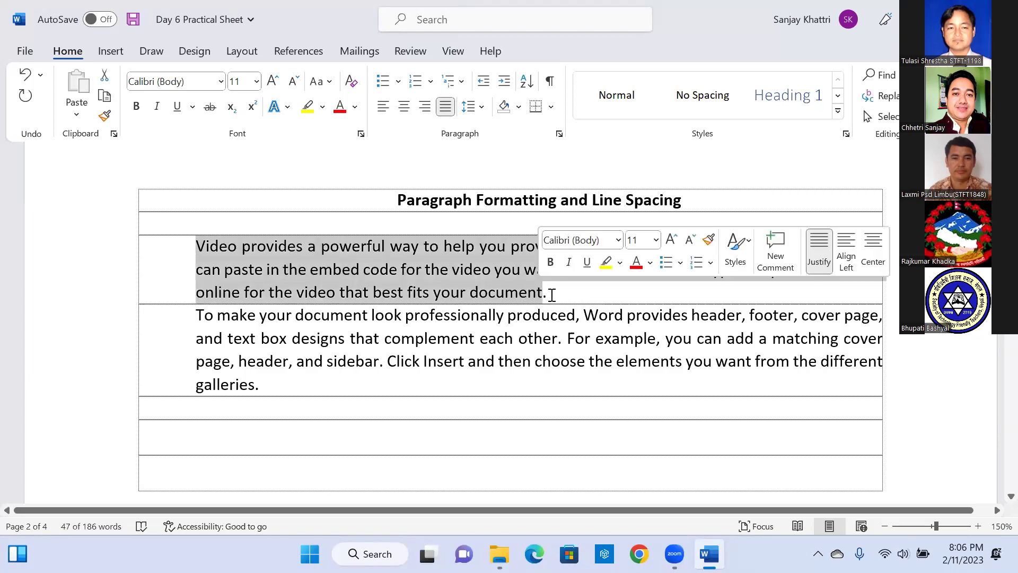
pyautogui.press('Right')
pyautogui.press('Return')
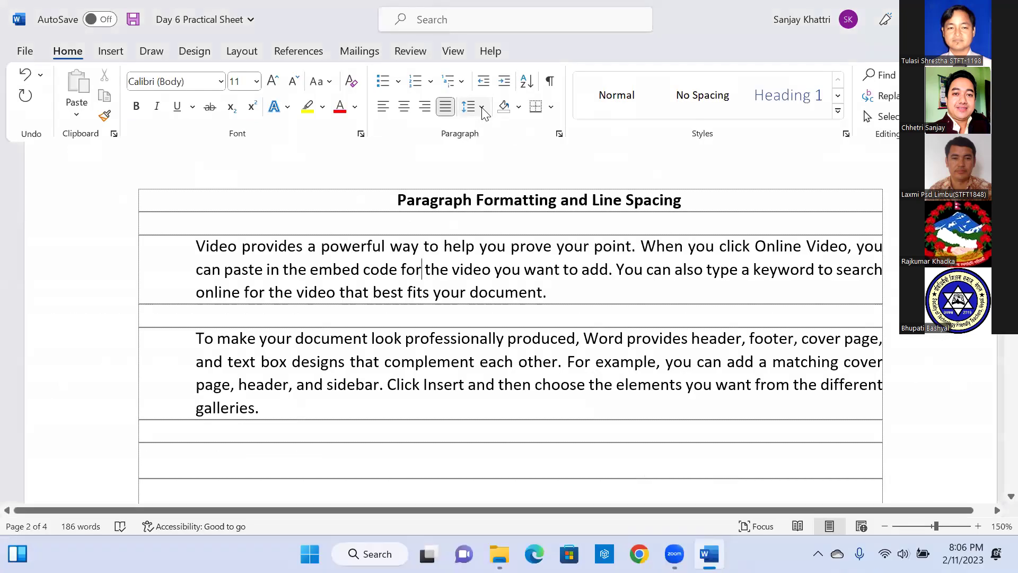
# Set the line spacing to 1.5 for the first sample paragraph and 2.0 for the second
pyautogui.click(481, 107)
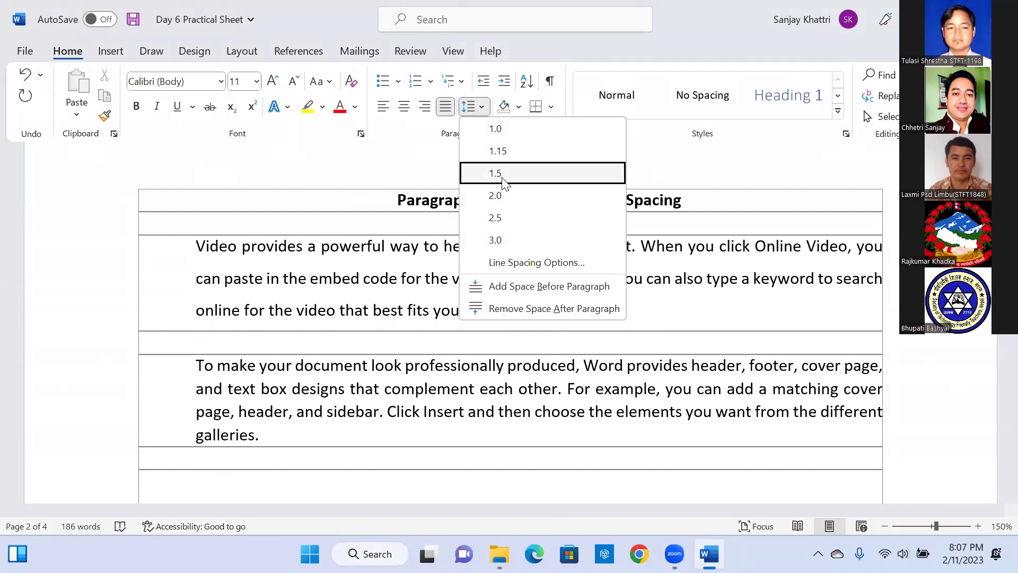
pyautogui.click(503, 178)
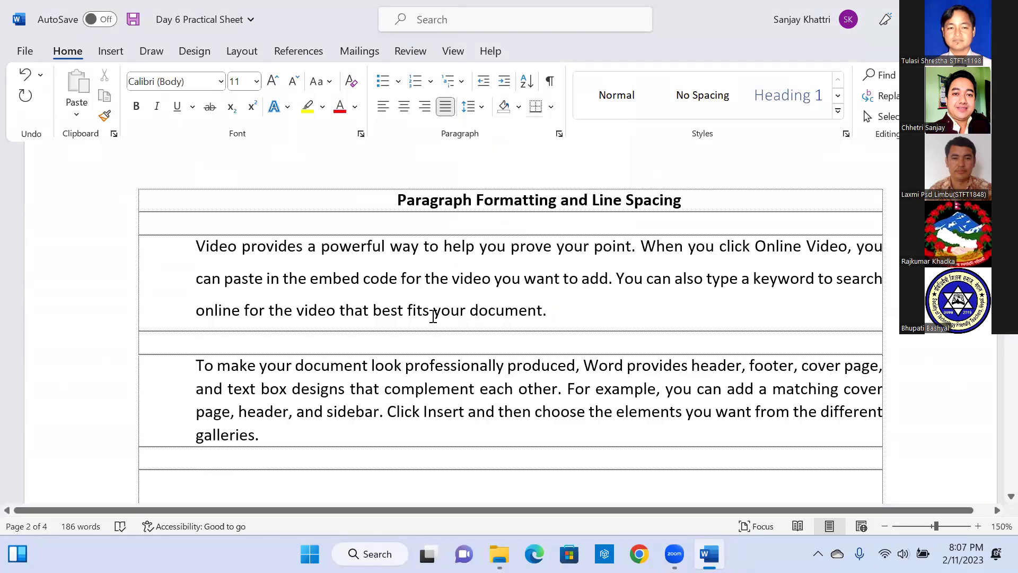
pyautogui.click(385, 389)
pyautogui.click(482, 108)
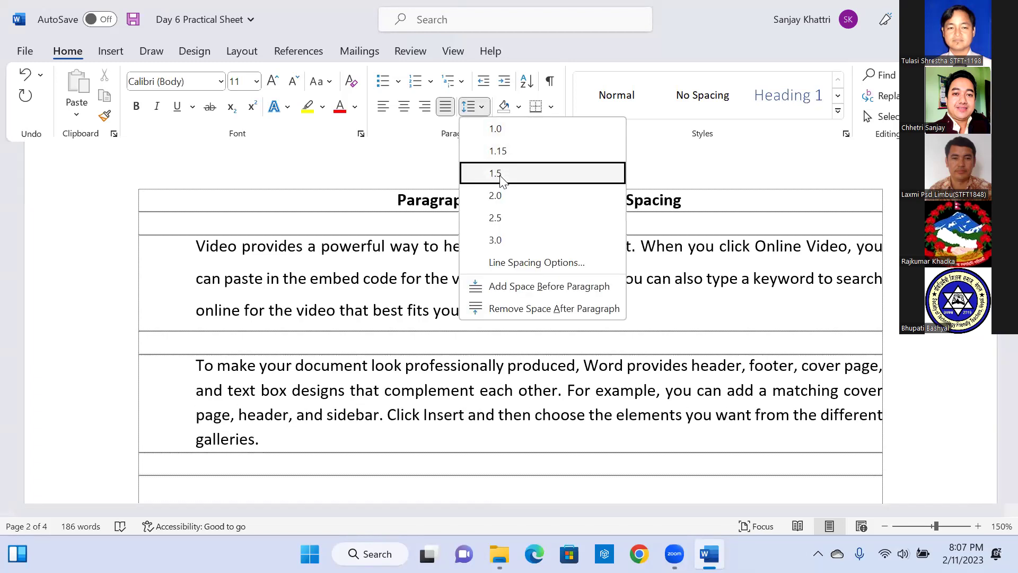
pyautogui.click(501, 195)
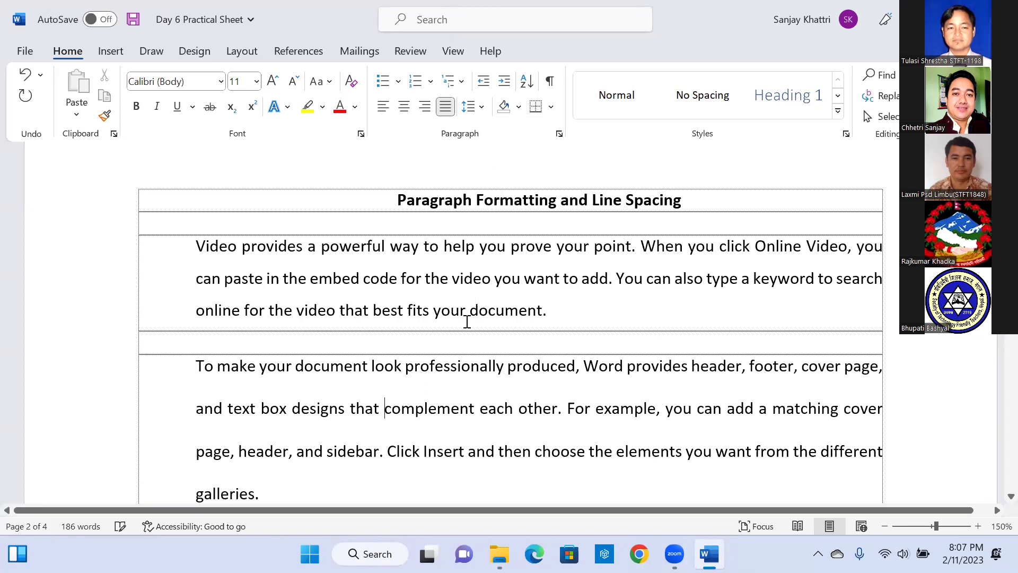
pyautogui.scroll(-2, 467, 322)
pyautogui.scroll(1, 467, 321)
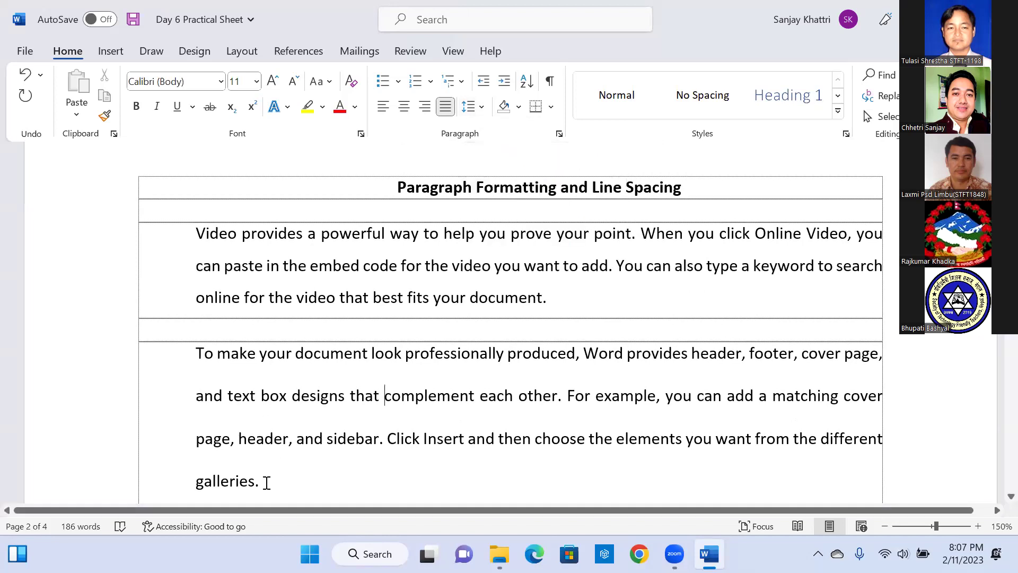
# Set the line spacing of both sample paragraphs and the blank line between them to 1.0
pyautogui.moveTo(266, 483); pyautogui.dragTo(203, 235)
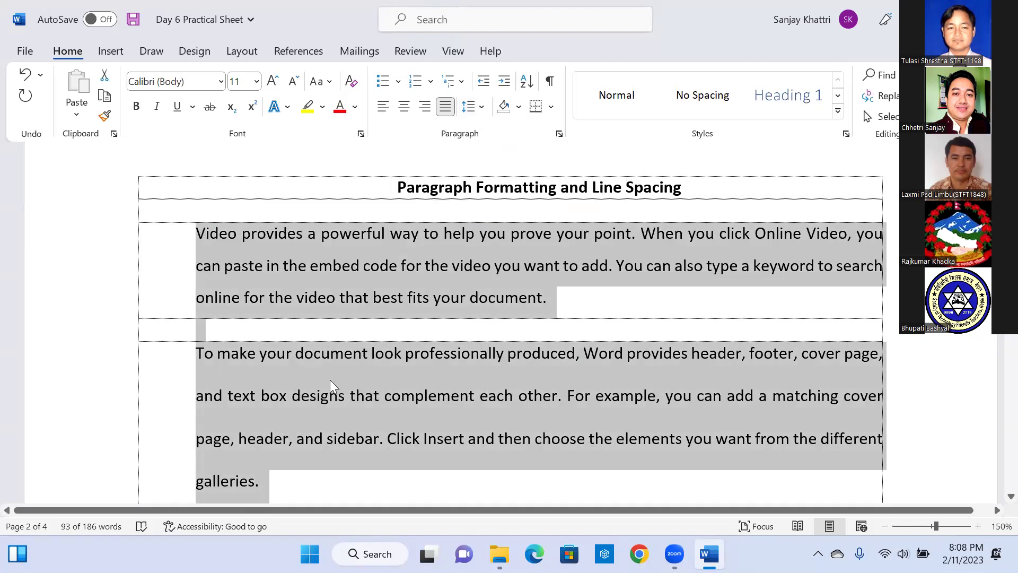
pyautogui.click(482, 108)
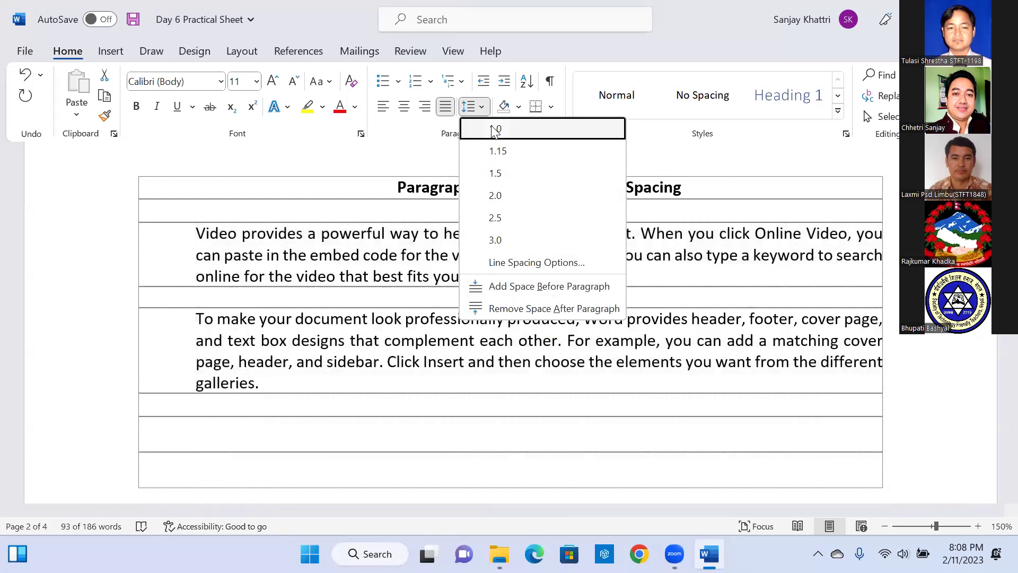
pyautogui.click(494, 130)
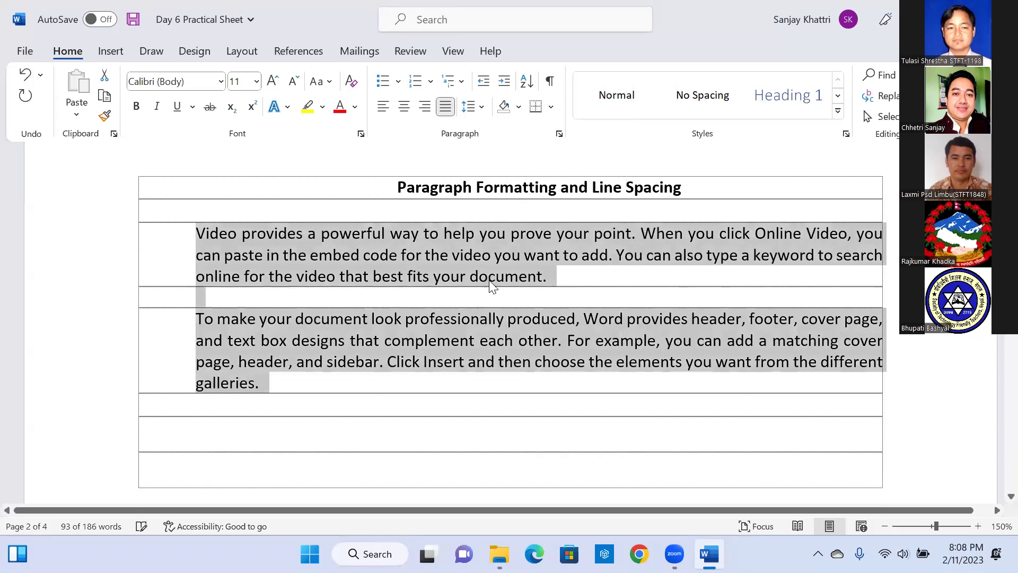
pyautogui.click(554, 293)
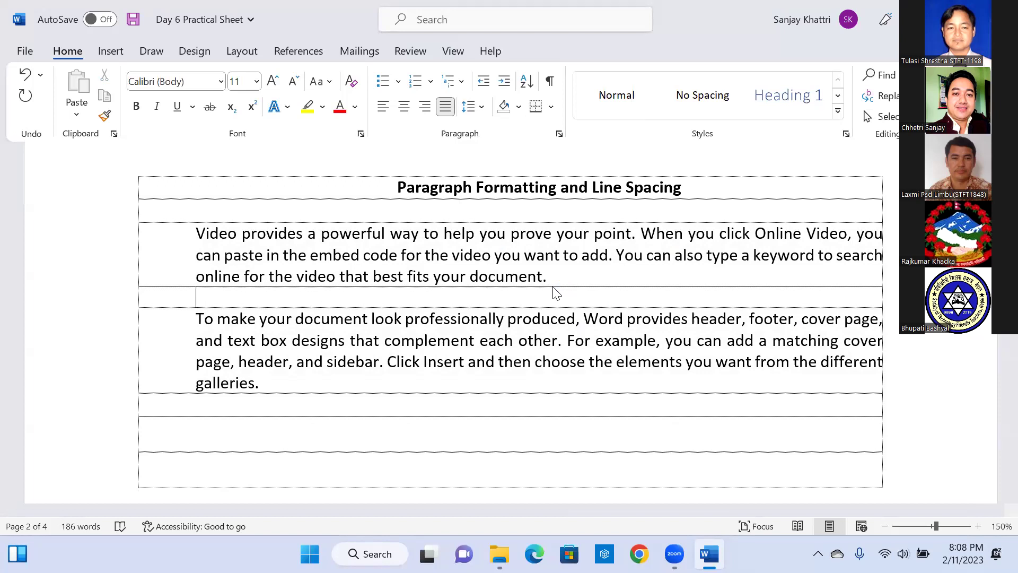
pyautogui.moveTo(552, 281); pyautogui.dragTo(203, 237)
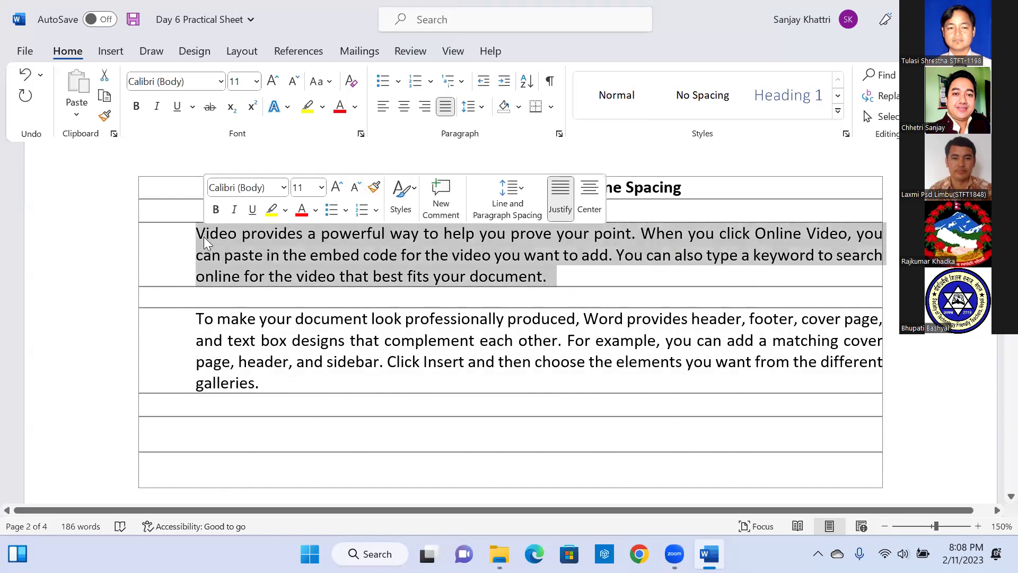
pyautogui.click(484, 109)
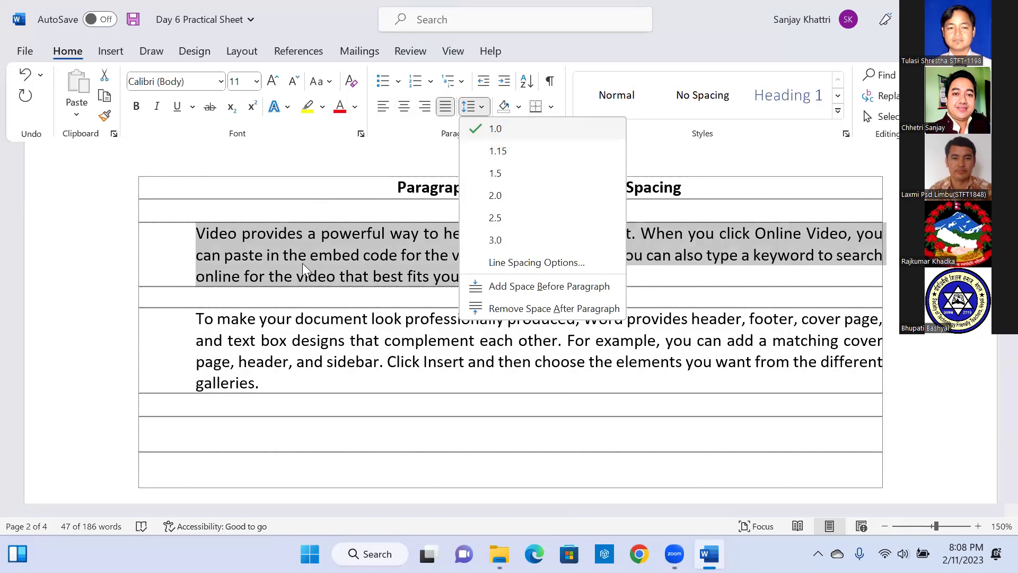
pyautogui.click(302, 263)
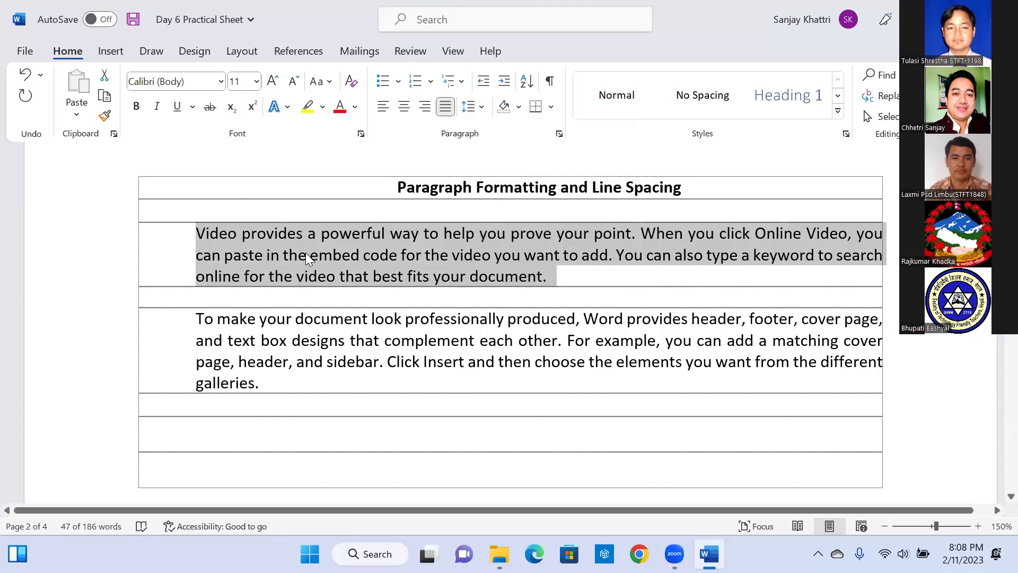
pyautogui.click(305, 252)
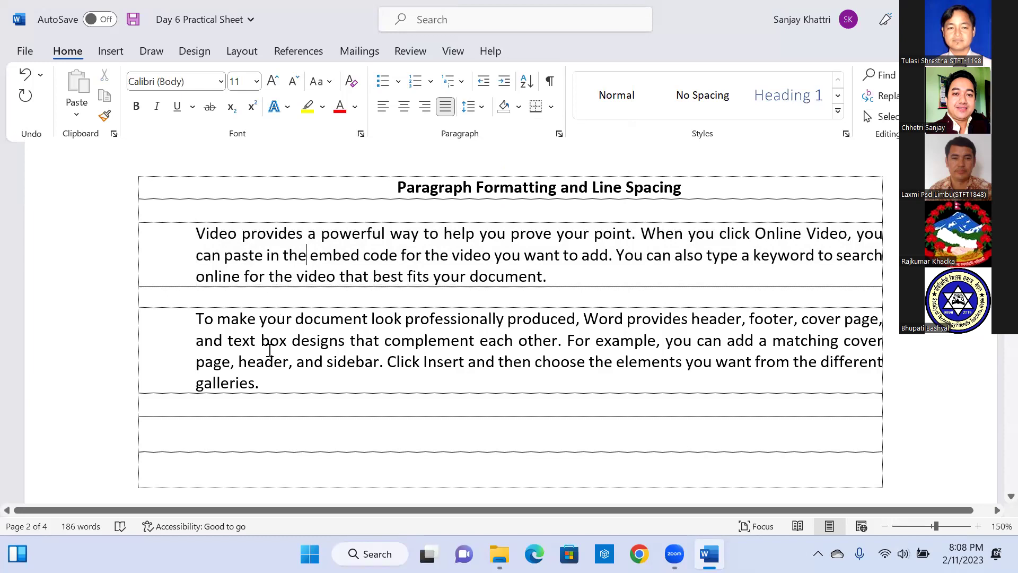
# Set the line spacing of the first sample paragraph to 1.15
pyautogui.moveTo(257, 346); pyautogui.dragTo(202, 239)
pyautogui.click(280, 253)
pyautogui.click(468, 107)
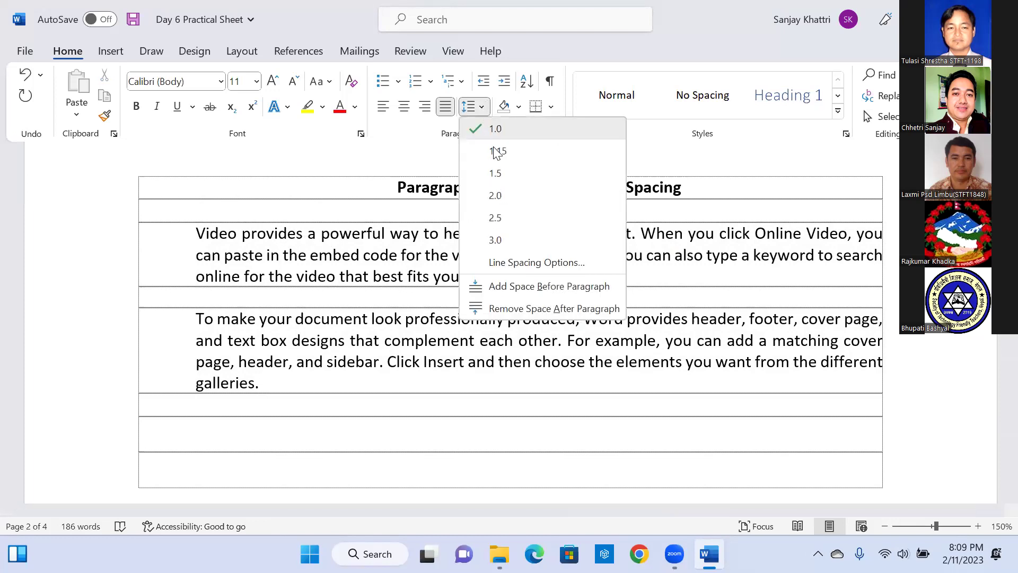
pyautogui.click(497, 152)
pyautogui.click(405, 327)
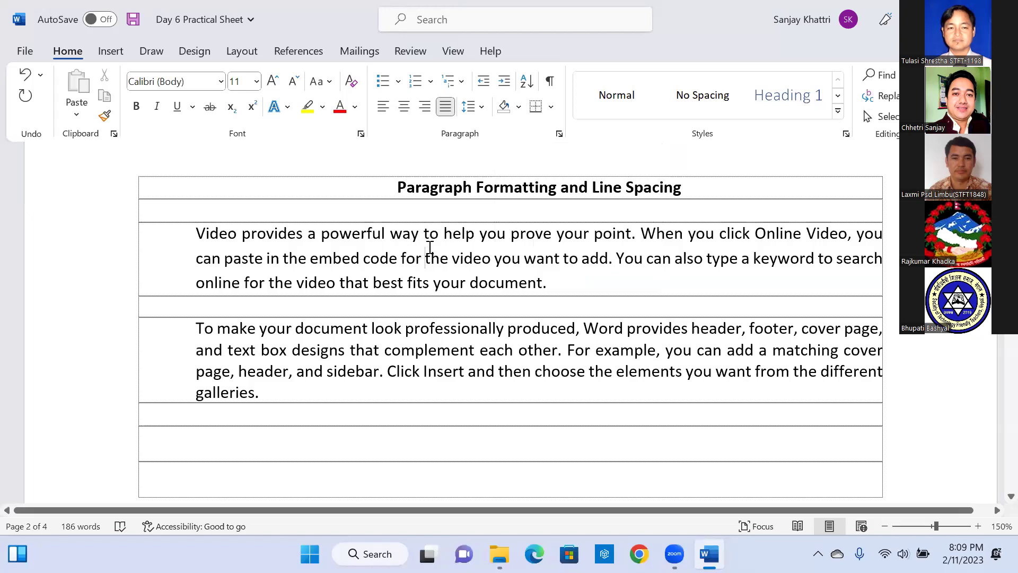
# Shade the first sample paragraph light gold and the second sample paragraph light blue
pyautogui.click(519, 108)
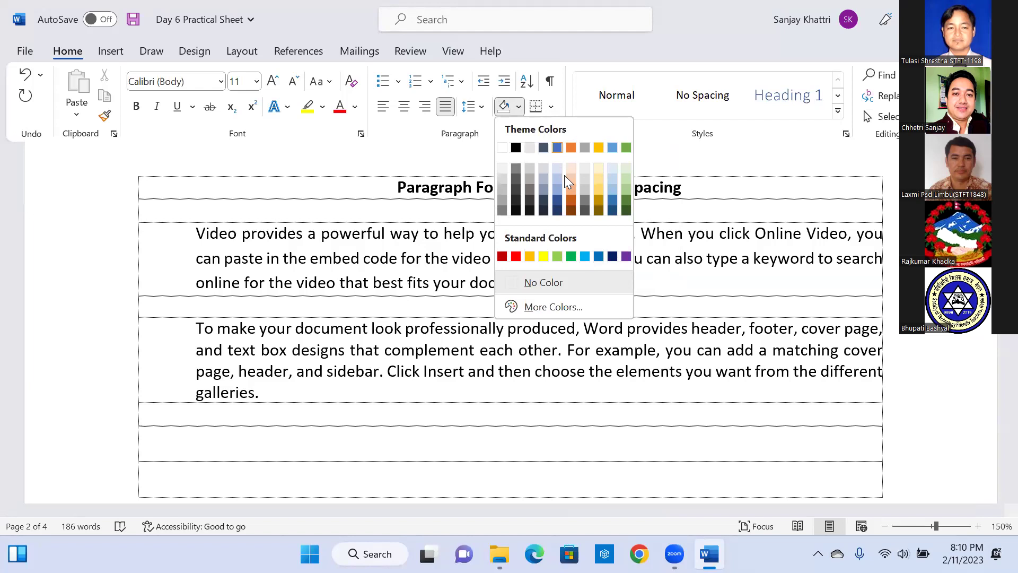
pyautogui.click(600, 178)
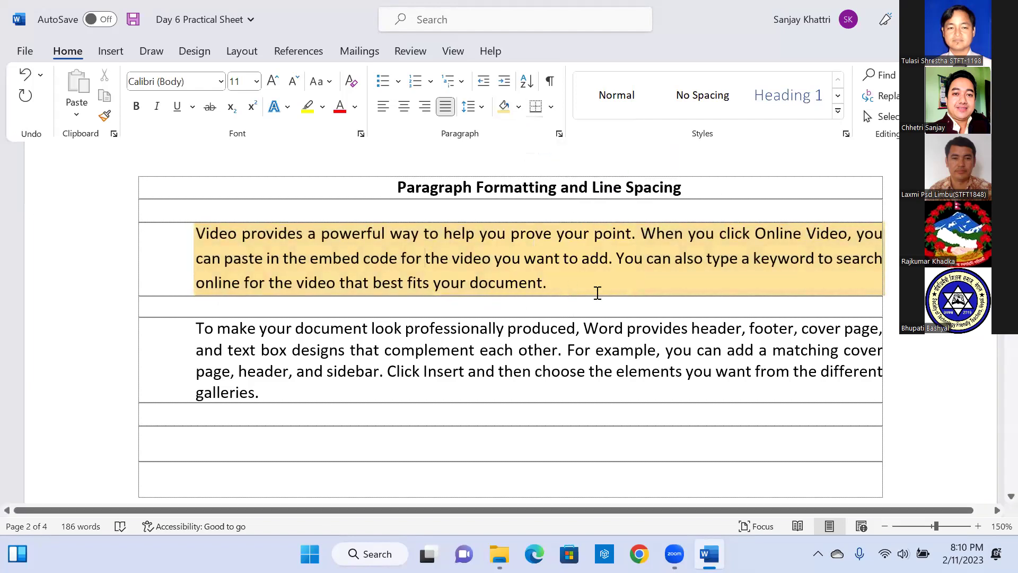
pyautogui.click(568, 348)
pyautogui.click(519, 107)
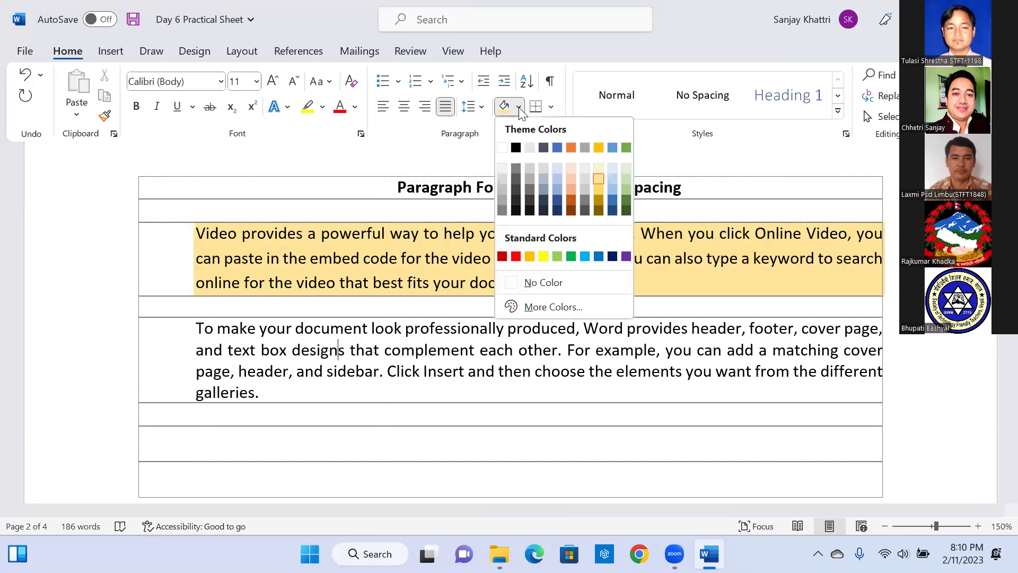
pyautogui.press('Escape')
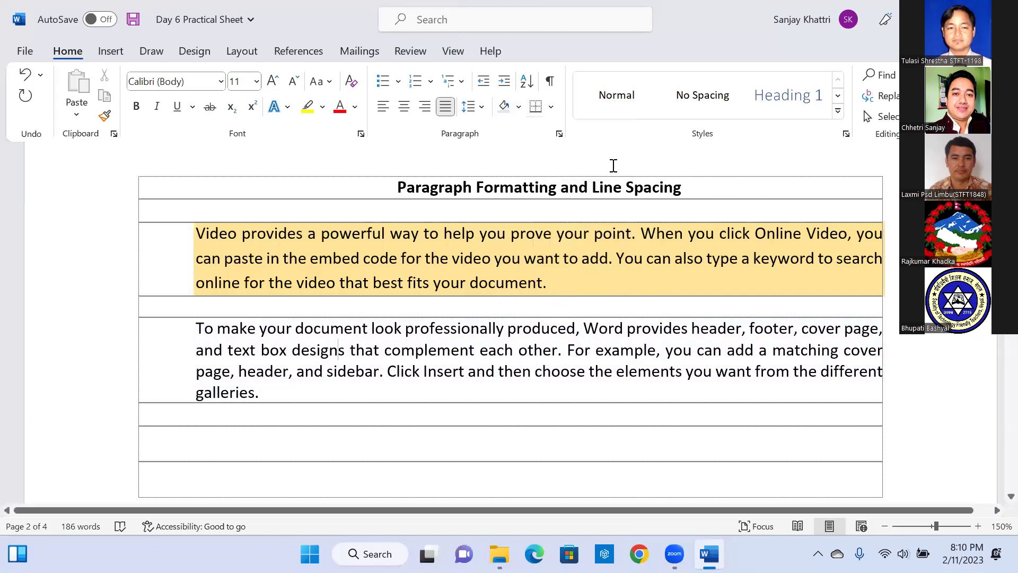
pyautogui.click(278, 399)
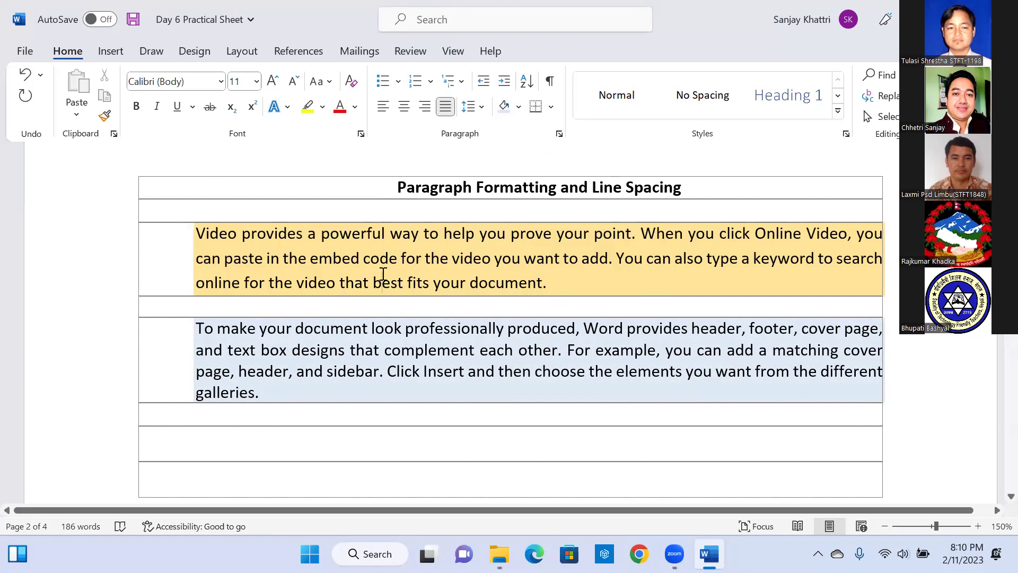
# Remove the shading from both sample paragraphs by setting each to No Color
pyautogui.click(519, 107)
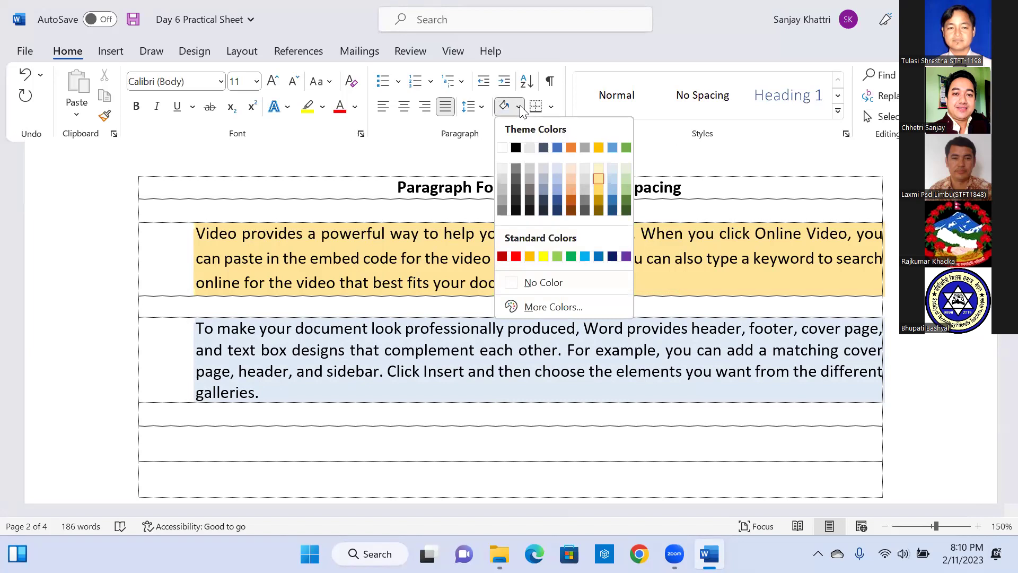
pyautogui.click(545, 282)
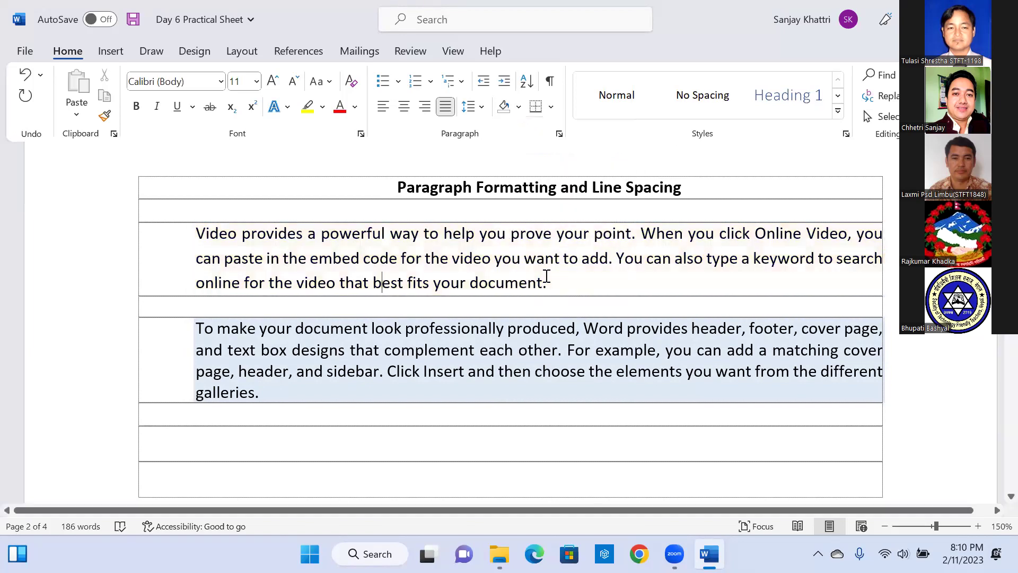
pyautogui.click(496, 351)
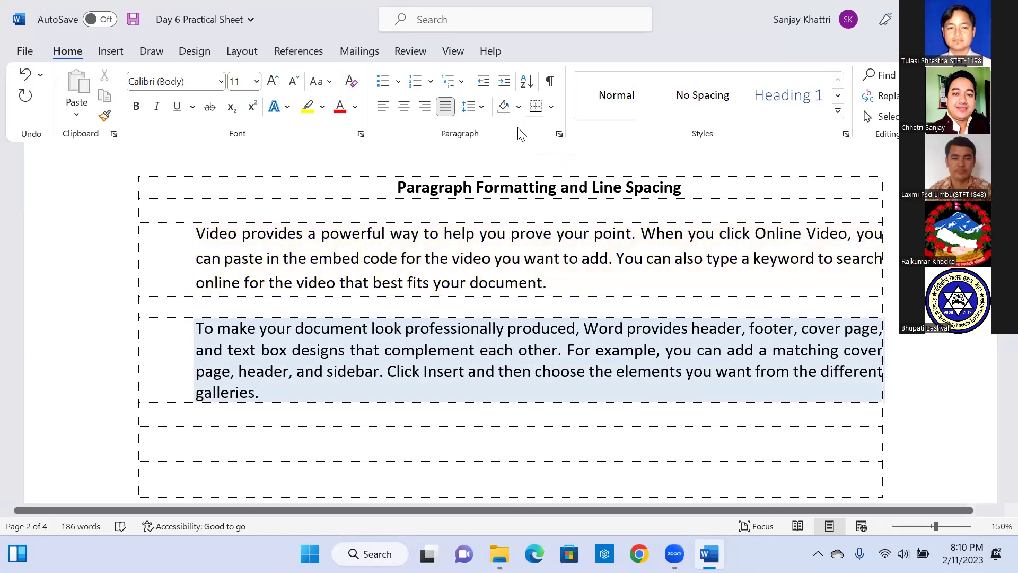
pyautogui.click(520, 107)
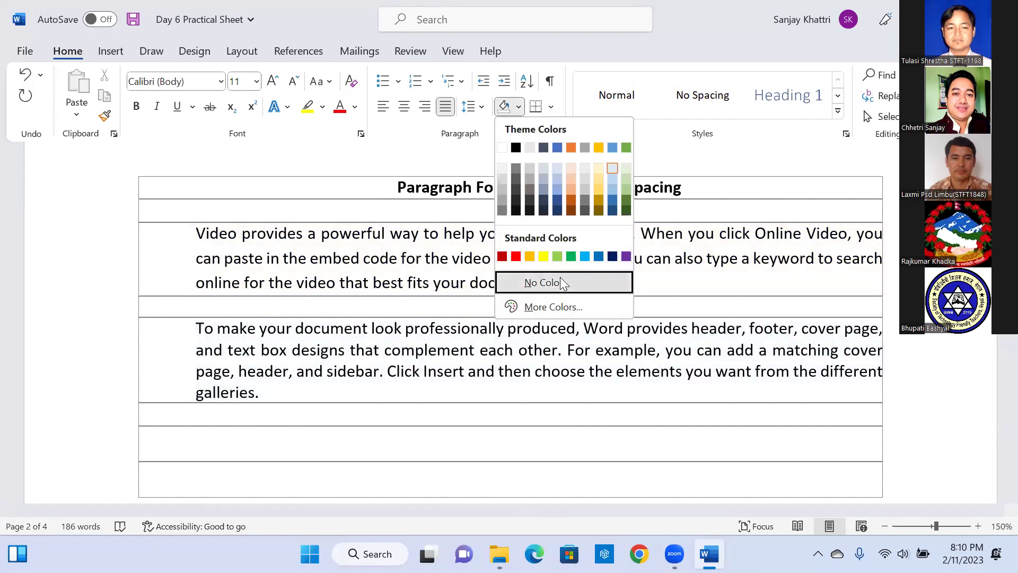
pyautogui.click(560, 281)
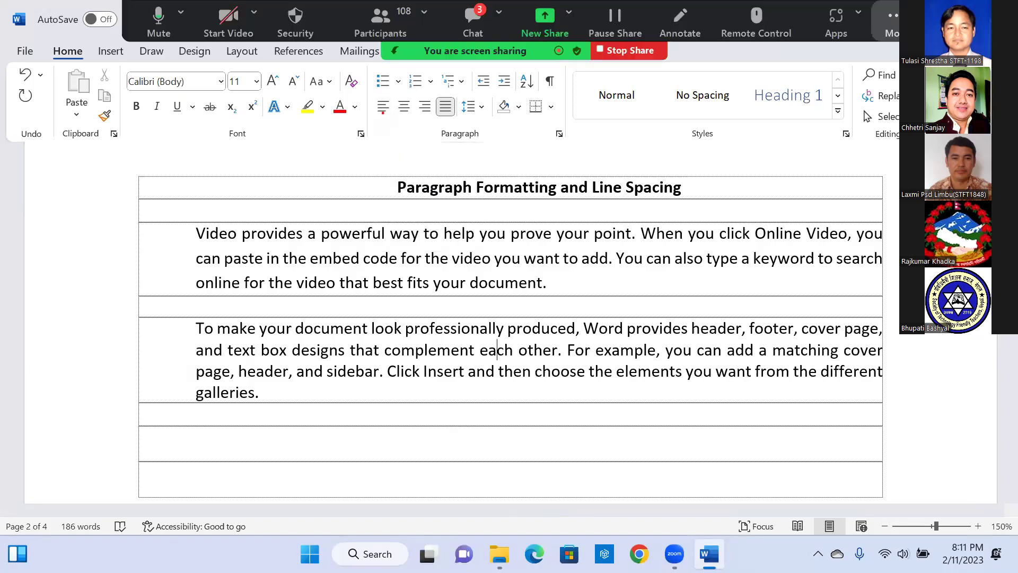
# Annotate the shared screen with red arrows pointing at the four alignment options, line spacing and shading
pyautogui.moveTo(382, 114); pyautogui.dragTo(257, 198)
pyautogui.moveTo(405, 116); pyautogui.dragTo(329, 188)
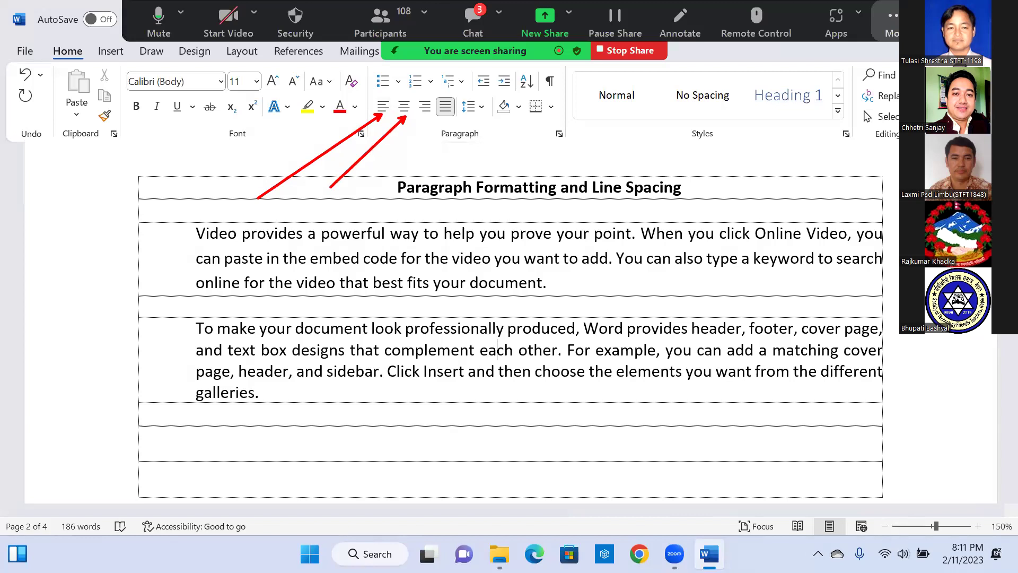
pyautogui.moveTo(425, 116); pyautogui.dragTo(365, 200)
pyautogui.moveTo(441, 119); pyautogui.dragTo(428, 166)
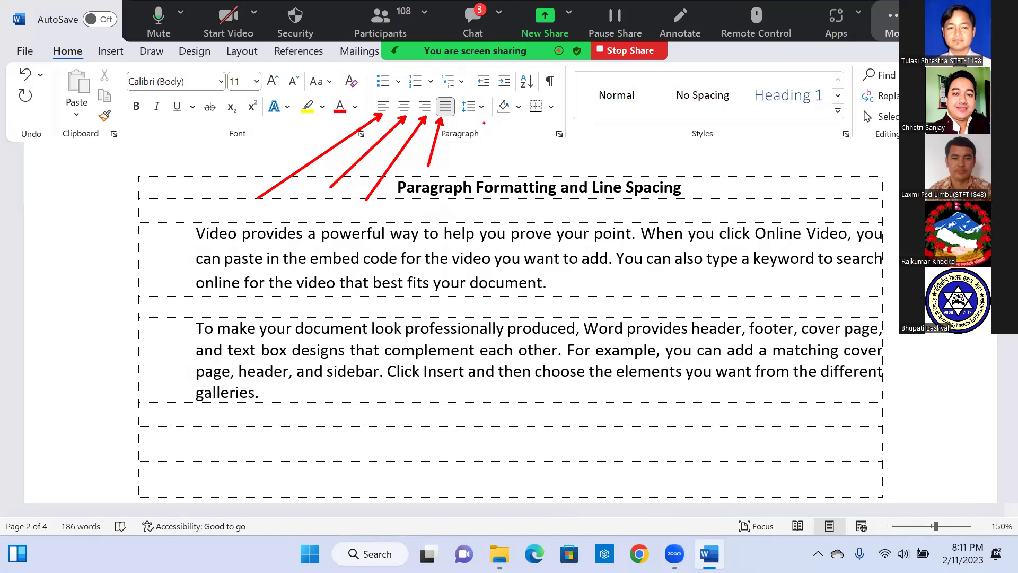
pyautogui.moveTo(520, 165); pyautogui.dragTo(479, 116)
pyautogui.moveTo(577, 208); pyautogui.dragTo(513, 117)
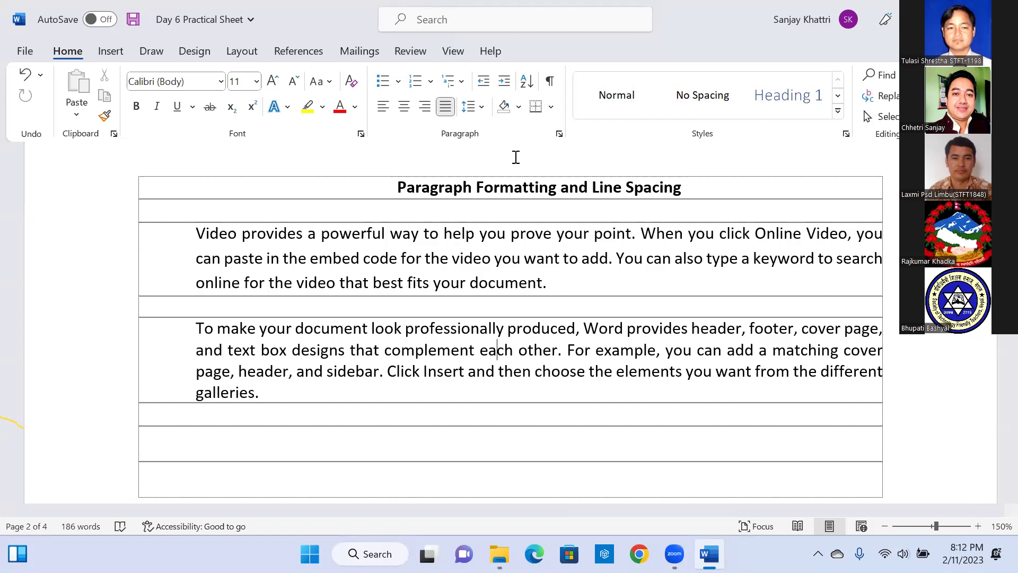
# Apply outside borders to the first sample paragraph and check the enlarged page in print preview
pyautogui.click(391, 257)
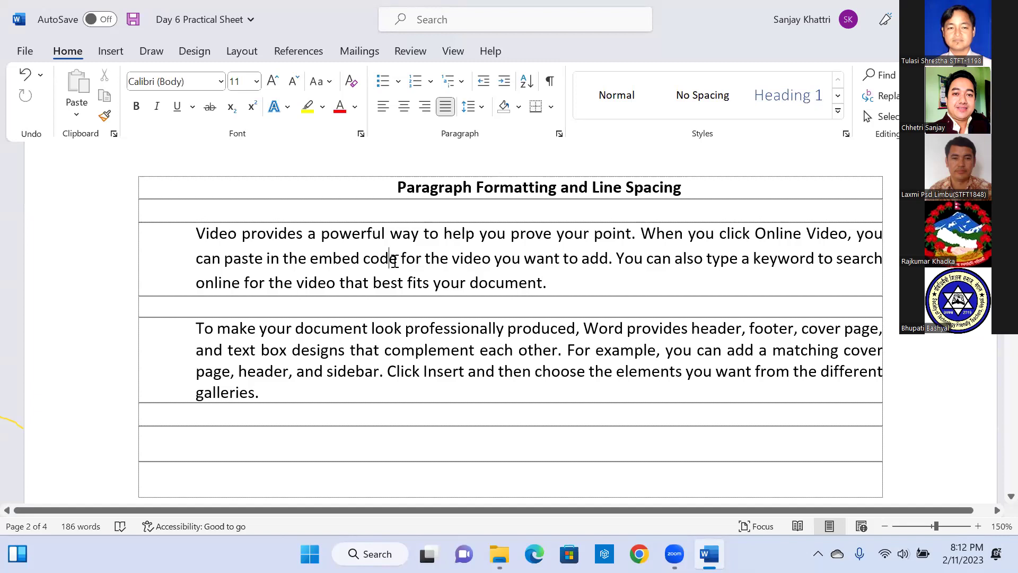
pyautogui.click(551, 109)
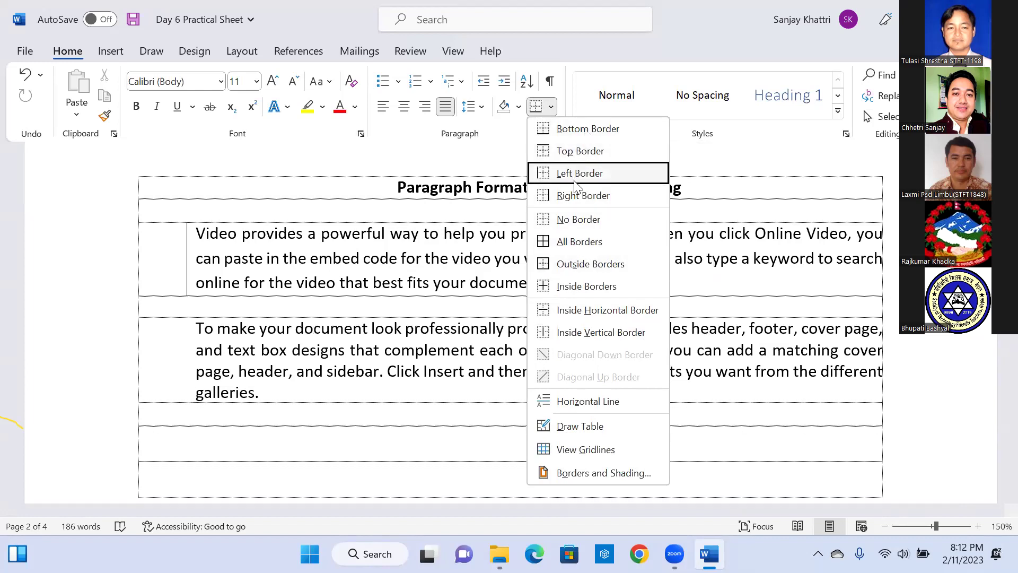
pyautogui.click(579, 270)
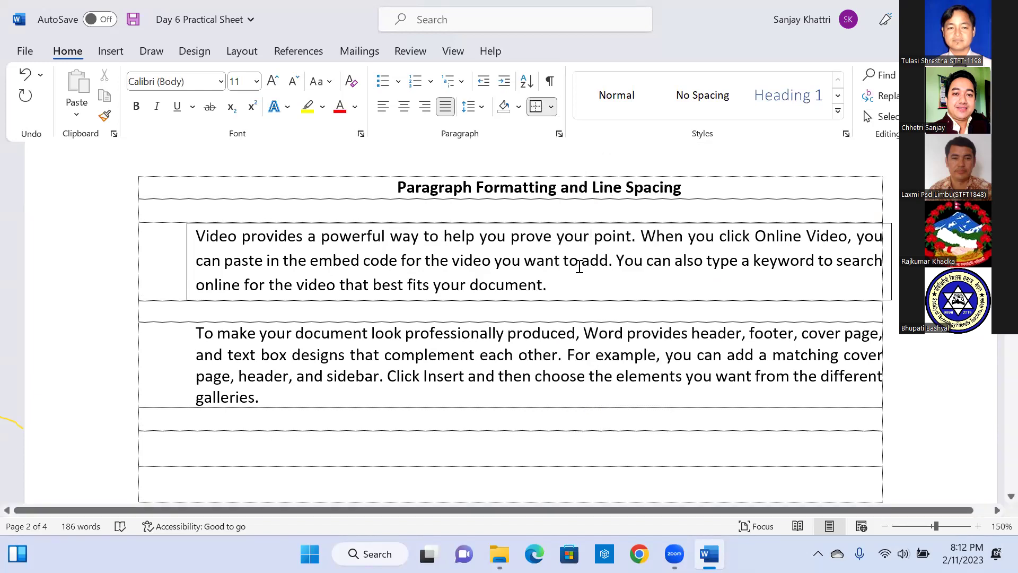
pyautogui.click(479, 422)
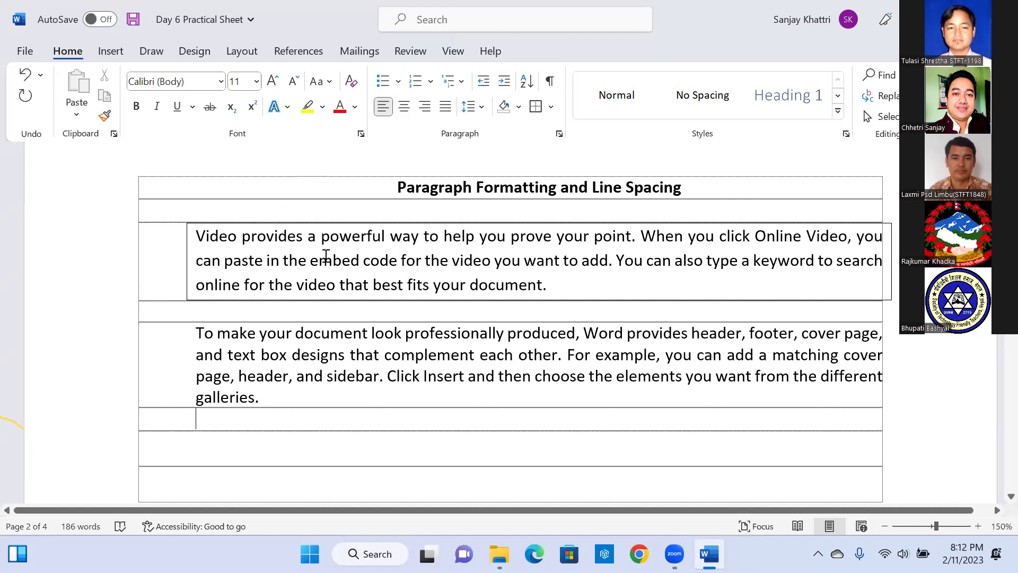
pyautogui.click(29, 53)
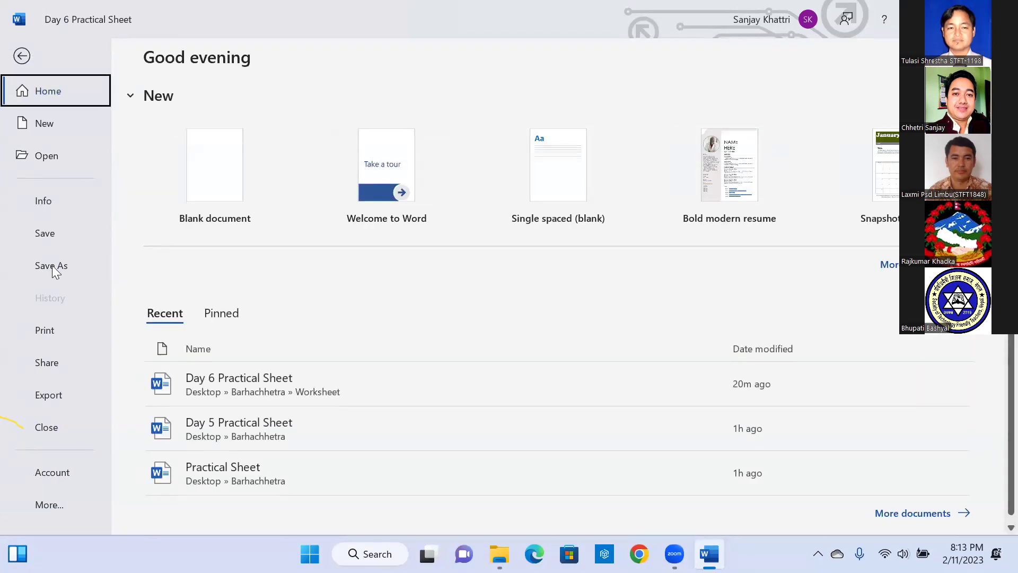
pyautogui.click(45, 331)
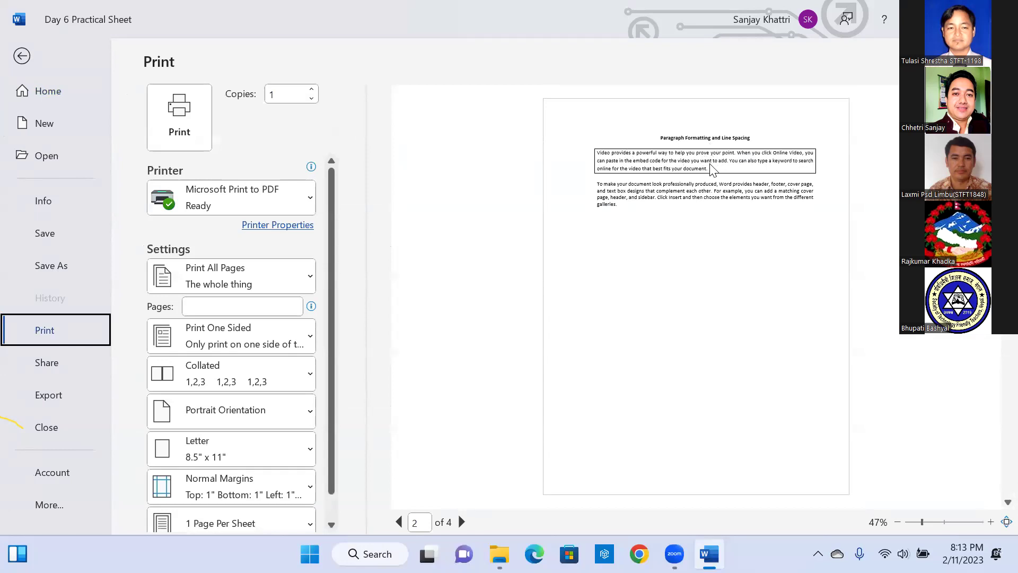
pyautogui.click(662, 166)
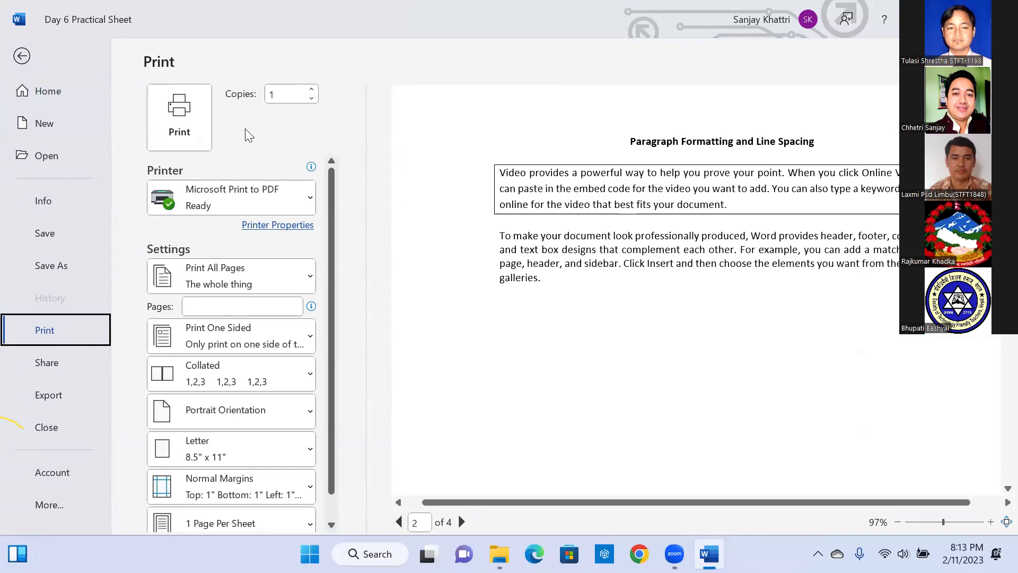
pyautogui.click(21, 54)
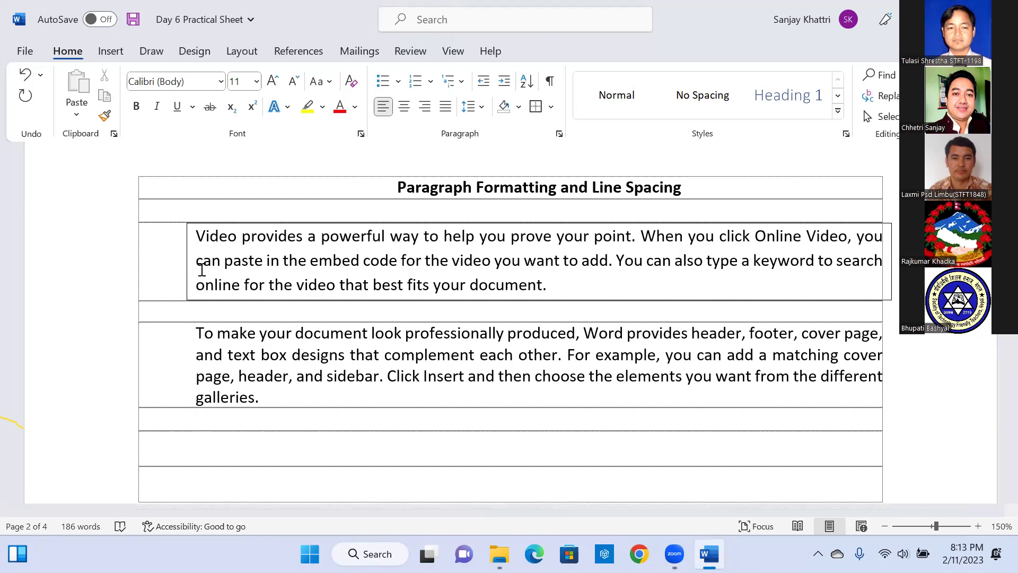
# Apply outside borders to the second sample paragraph and check both bordered paragraphs in print preview
pyautogui.click(261, 360)
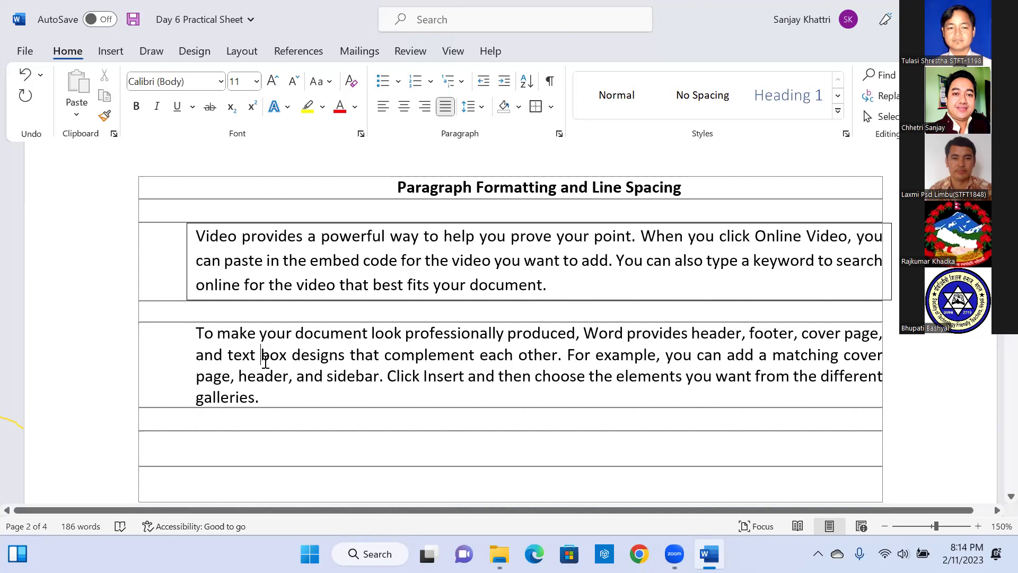
pyautogui.click(551, 108)
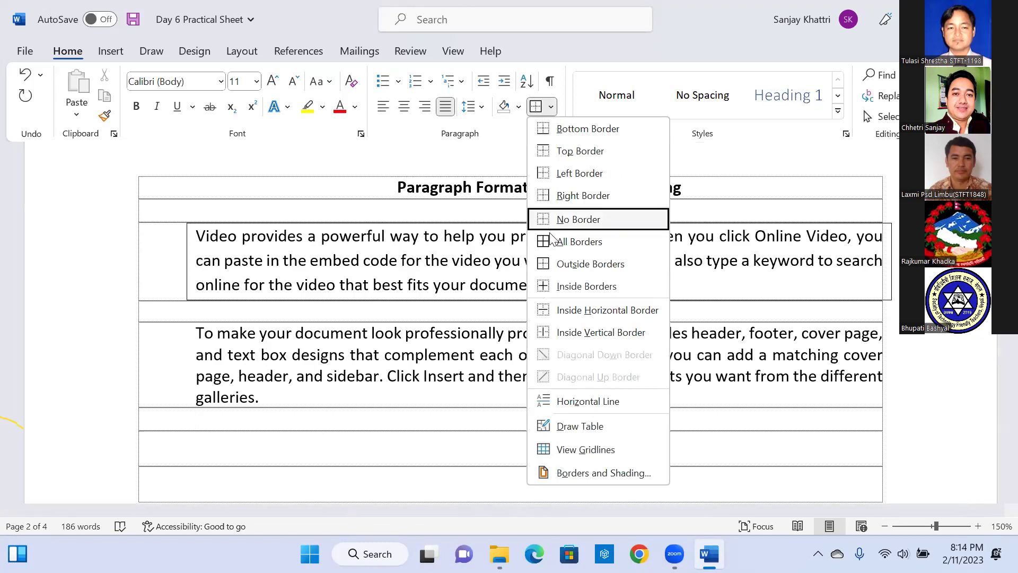
pyautogui.click(578, 269)
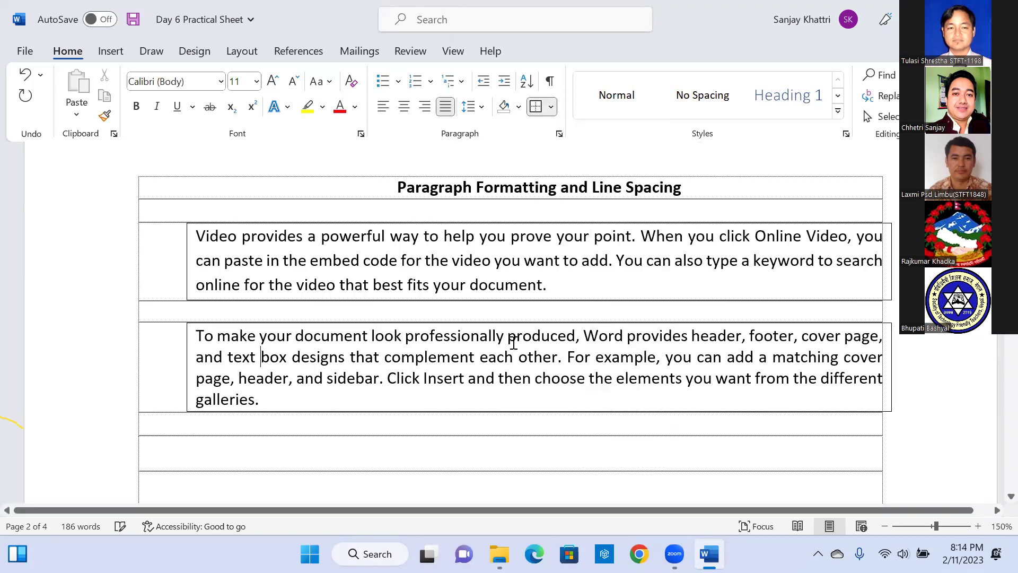
pyautogui.click(23, 56)
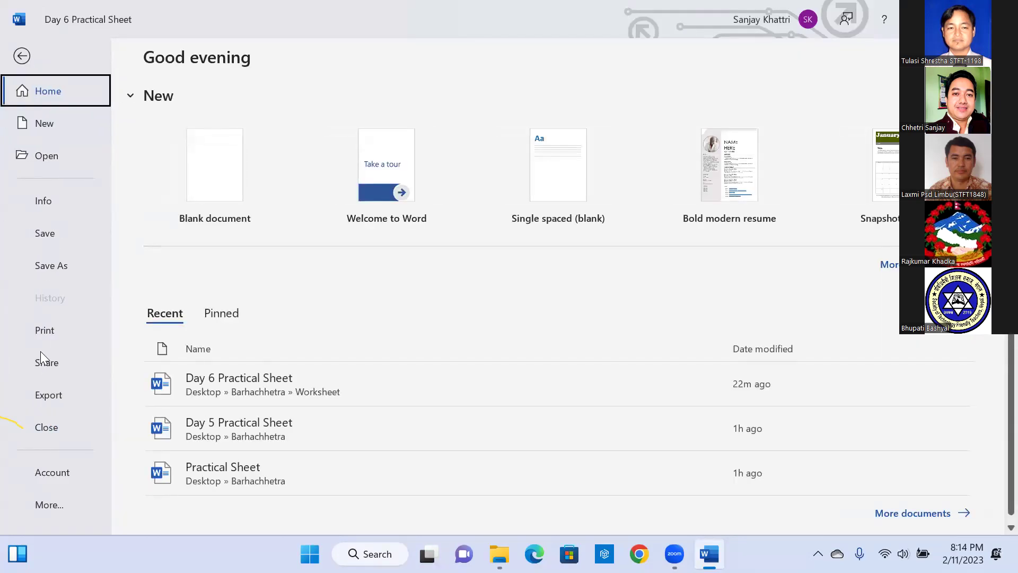
pyautogui.click(46, 329)
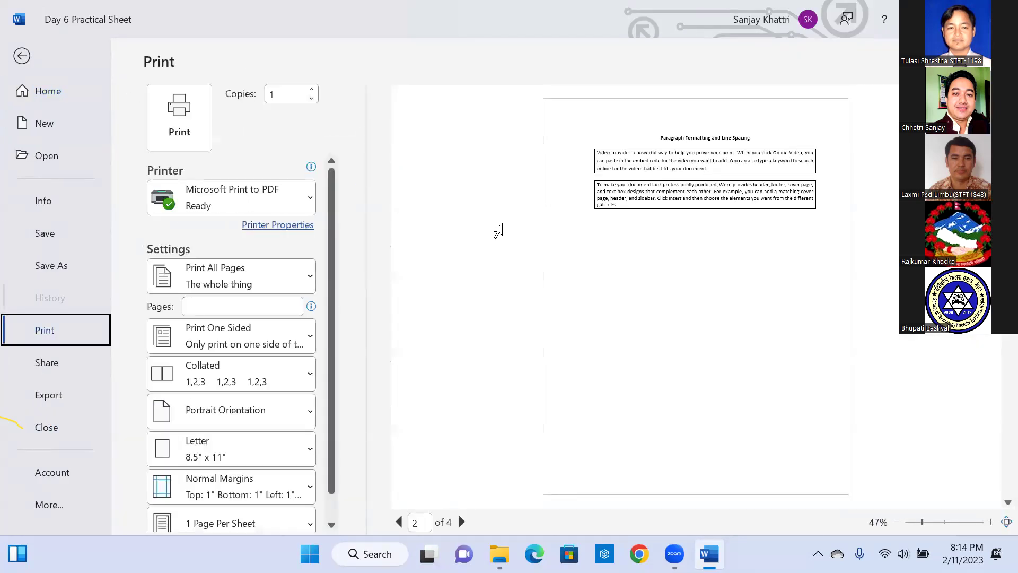
pyautogui.scroll(6, 712, 182)
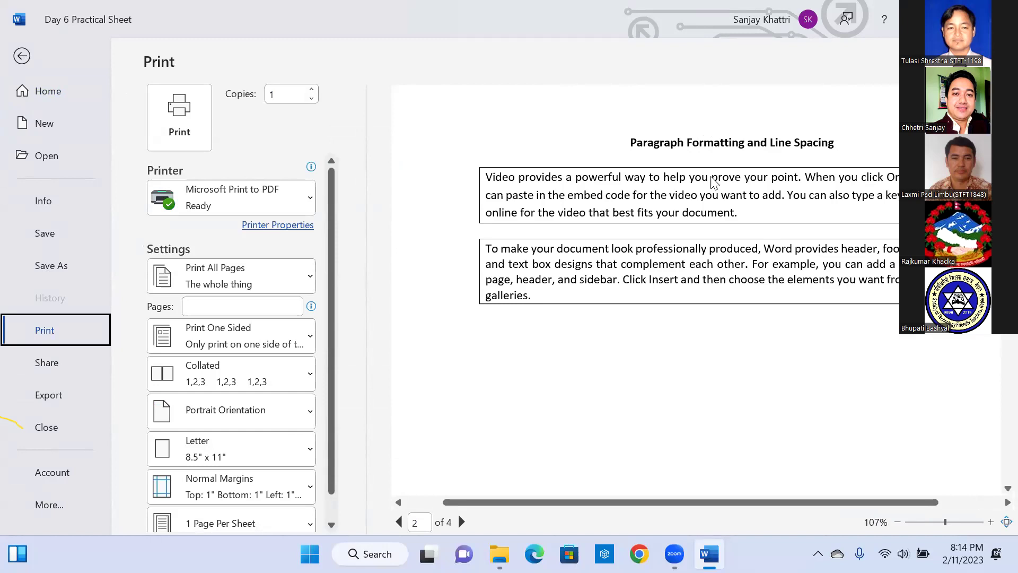
pyautogui.click(22, 57)
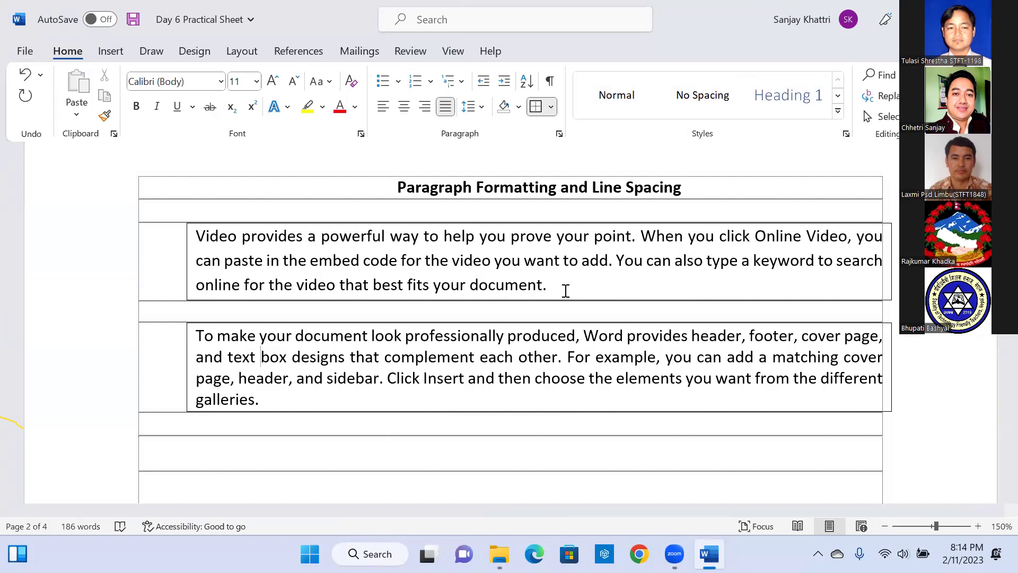
# Remove the borders from both sample paragraphs by setting each to No Border
pyautogui.click(552, 109)
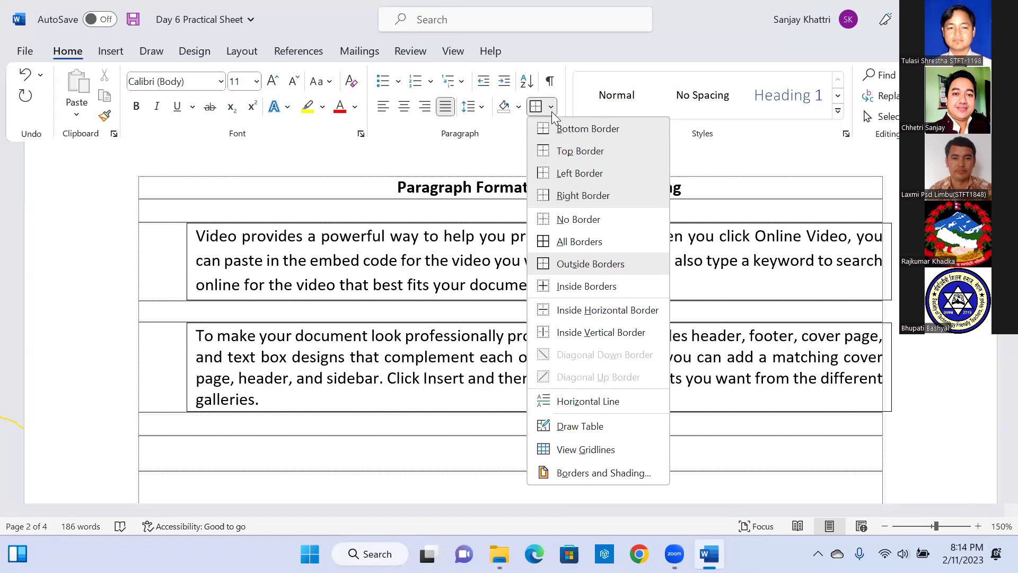
pyautogui.click(572, 218)
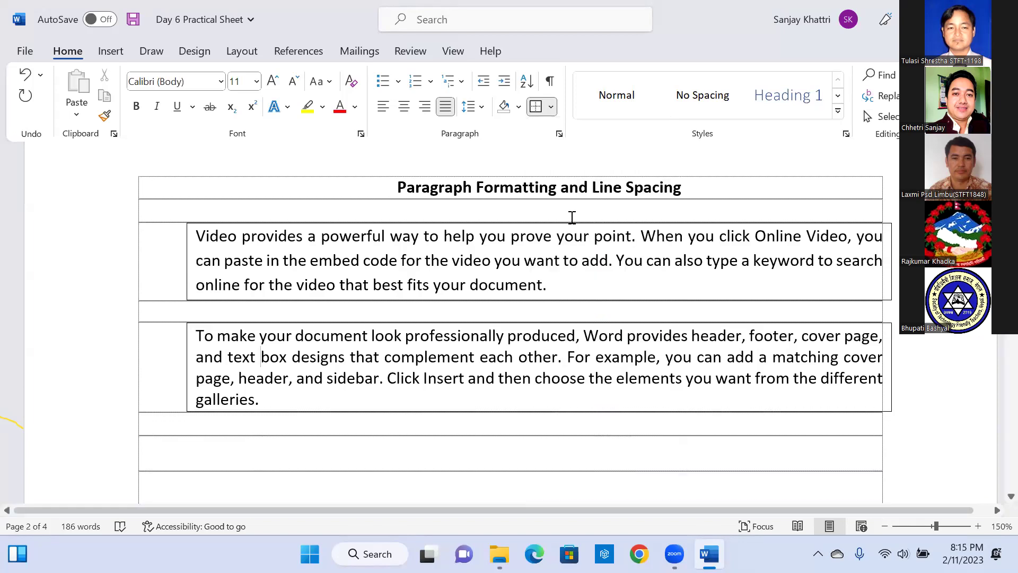
pyautogui.click(535, 257)
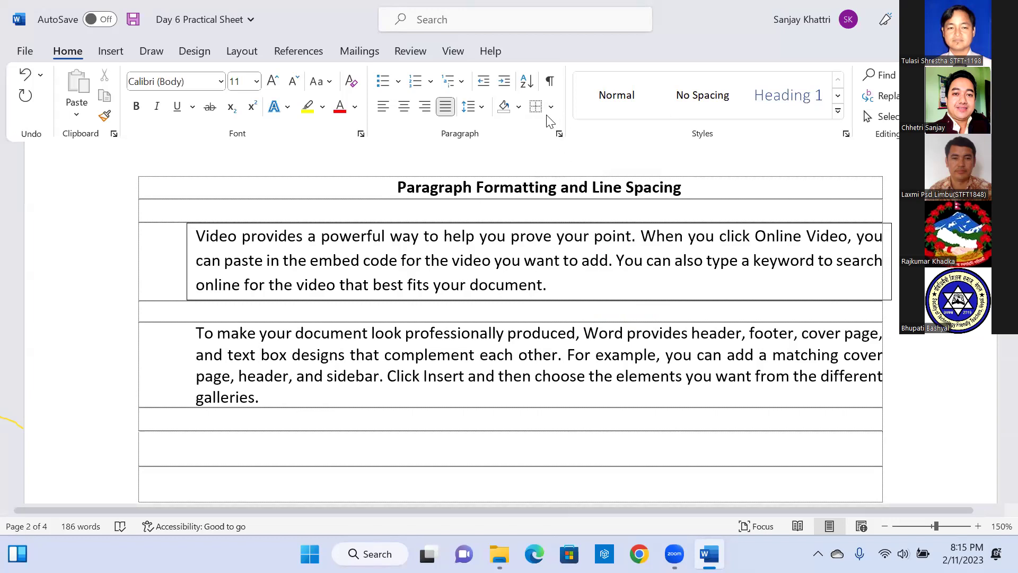
pyautogui.click(516, 250)
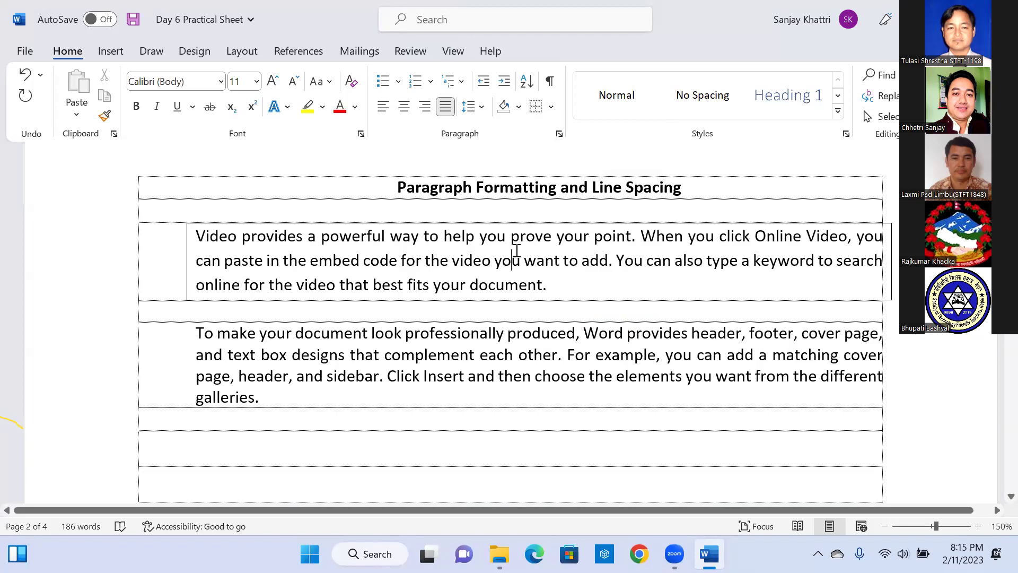
pyautogui.click(550, 108)
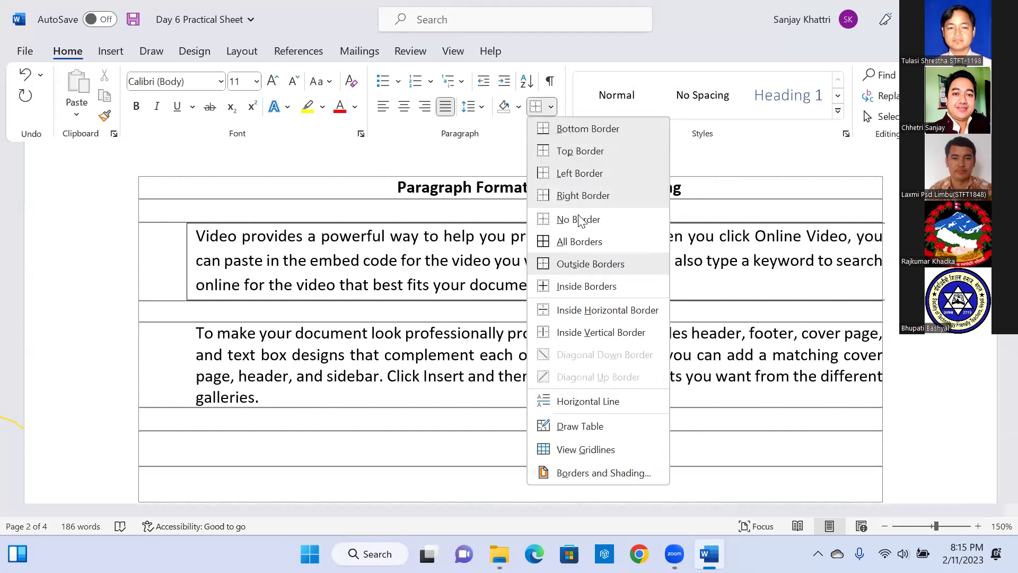
pyautogui.click(579, 219)
pyautogui.click(594, 303)
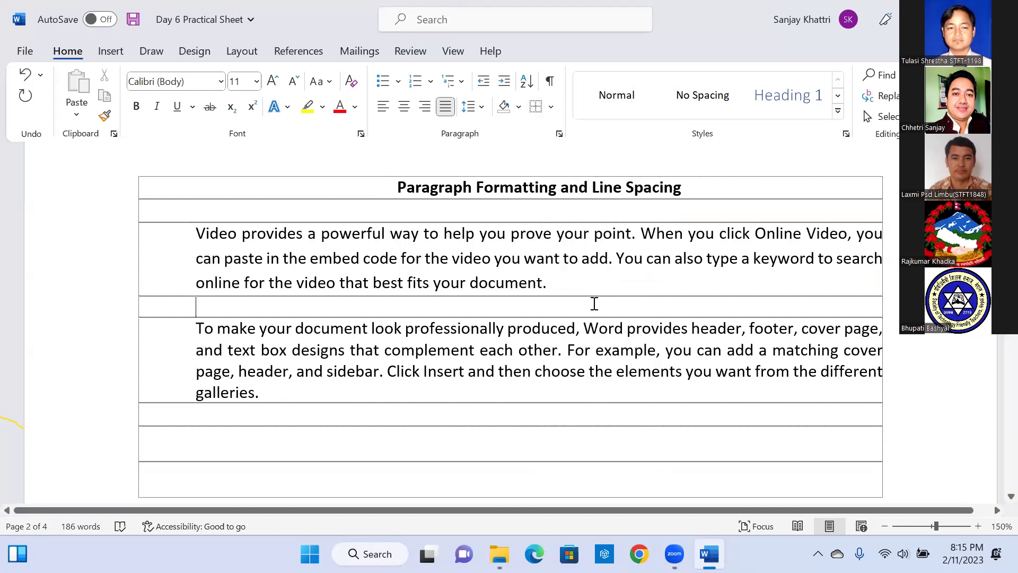
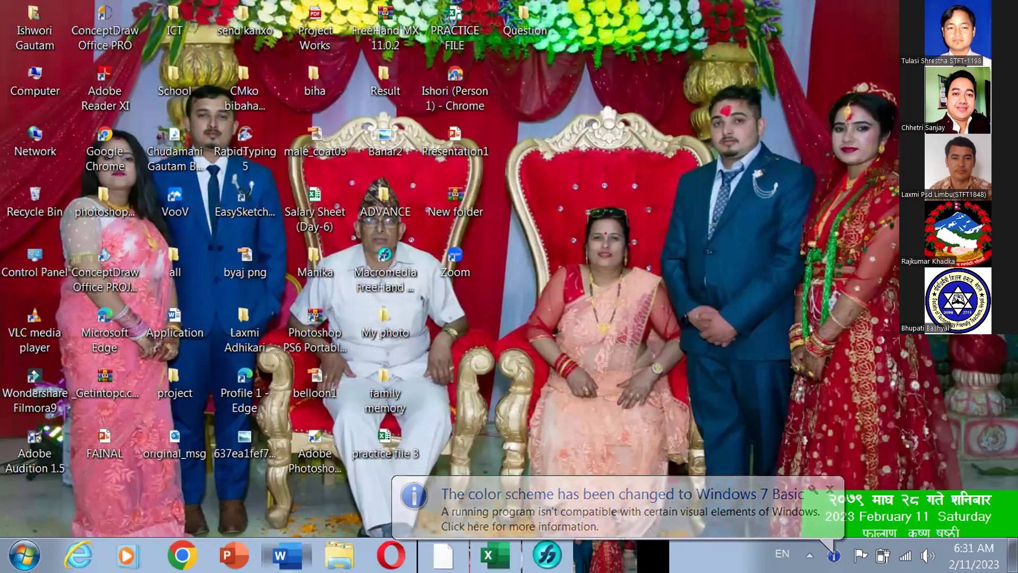
# Create a blank document in Word and enter the sample text formula =RAND(1,2) on its first line
pyautogui.click(281, 555)
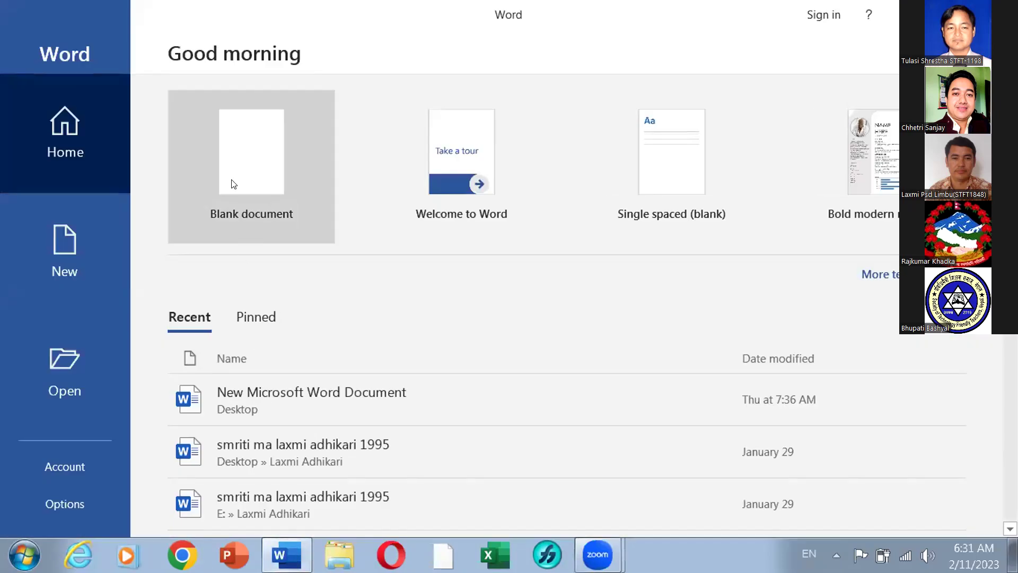
pyautogui.click(233, 162)
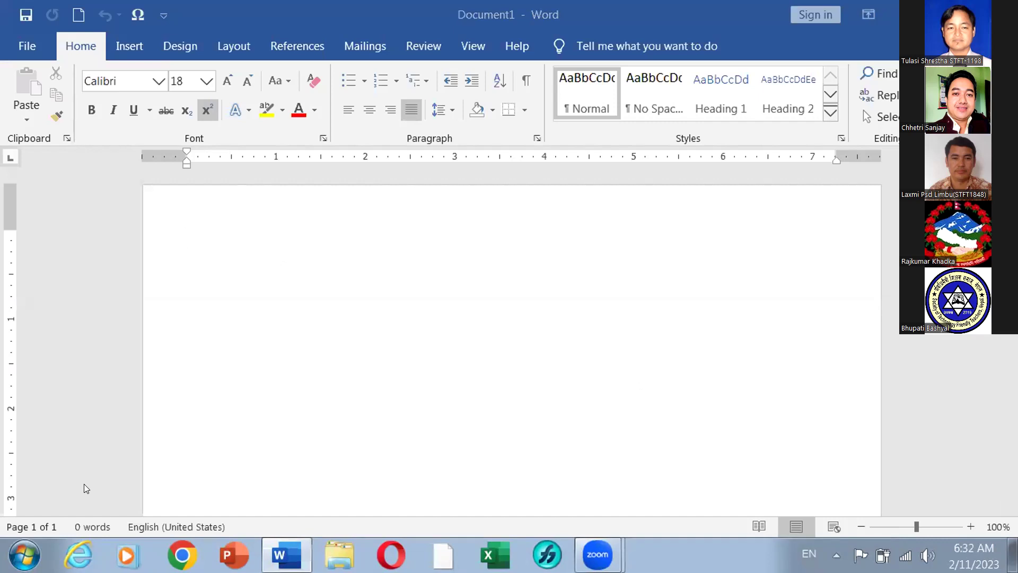
pyautogui.click(306, 296)
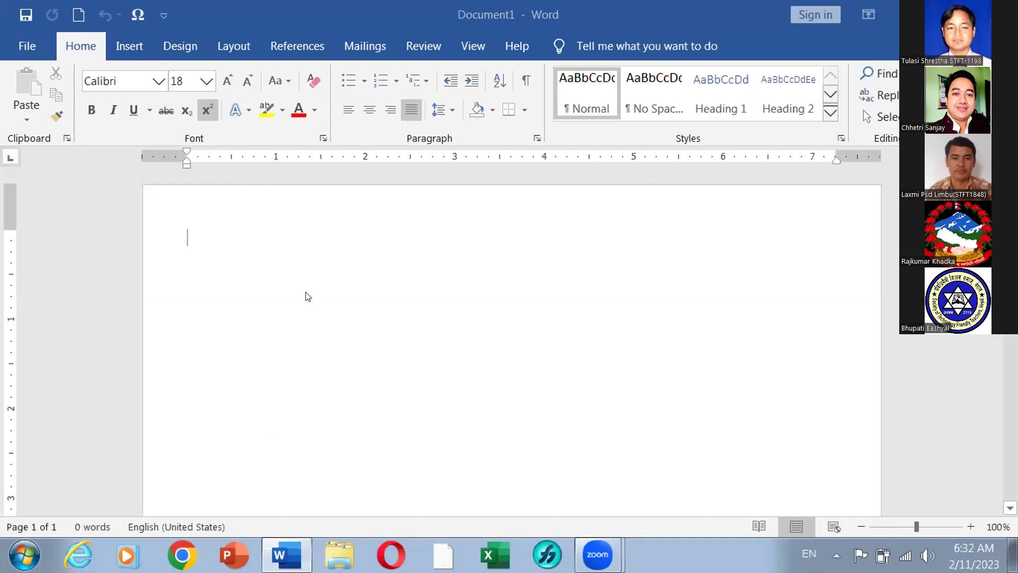
pyautogui.write('=')
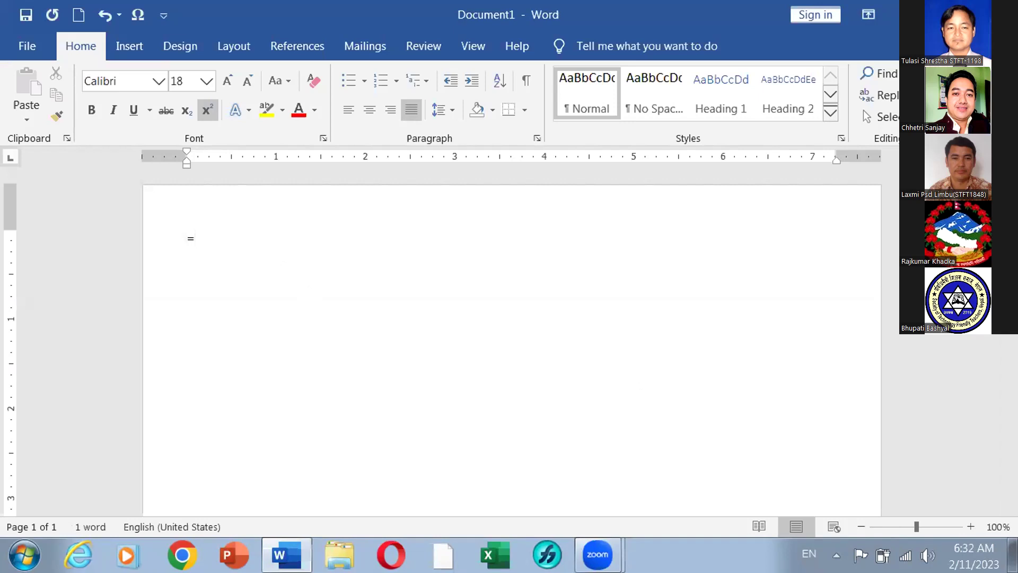
pyautogui.write('RAND(1,2)')
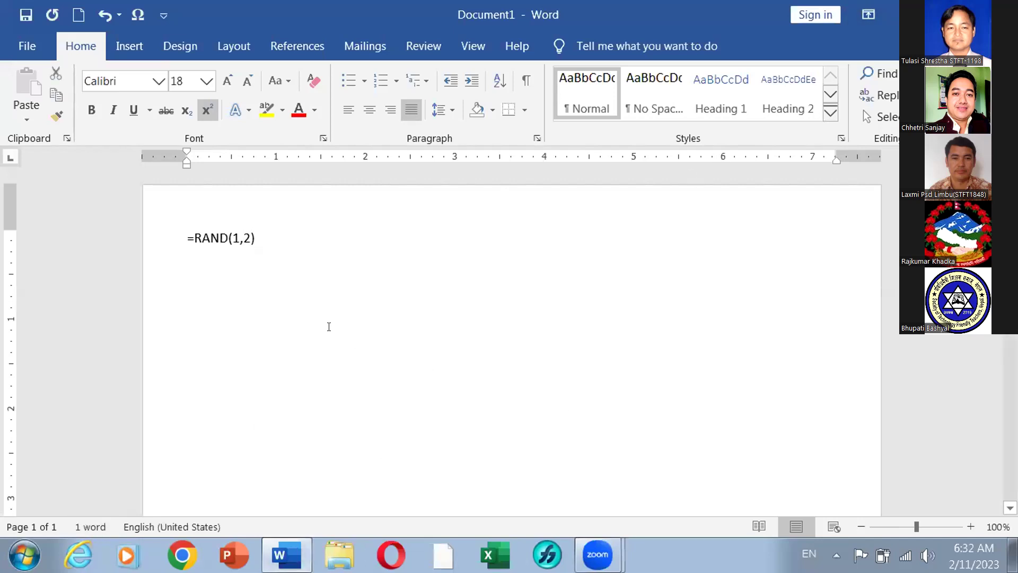
# Try to generate sample text from the =RAND(1,2) formula
pyautogui.hotkey('ctrl', 'a')
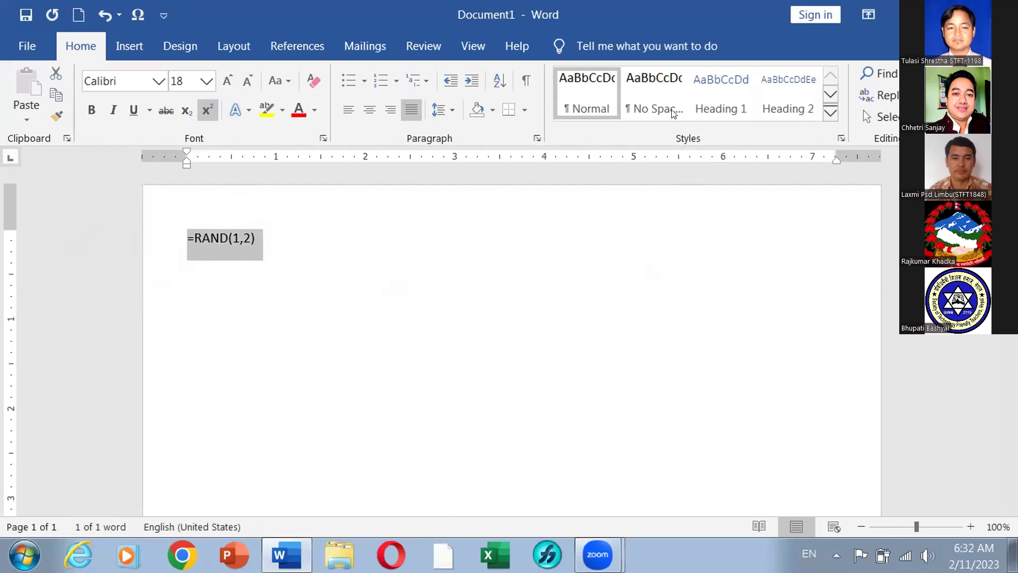
pyautogui.click(552, 313)
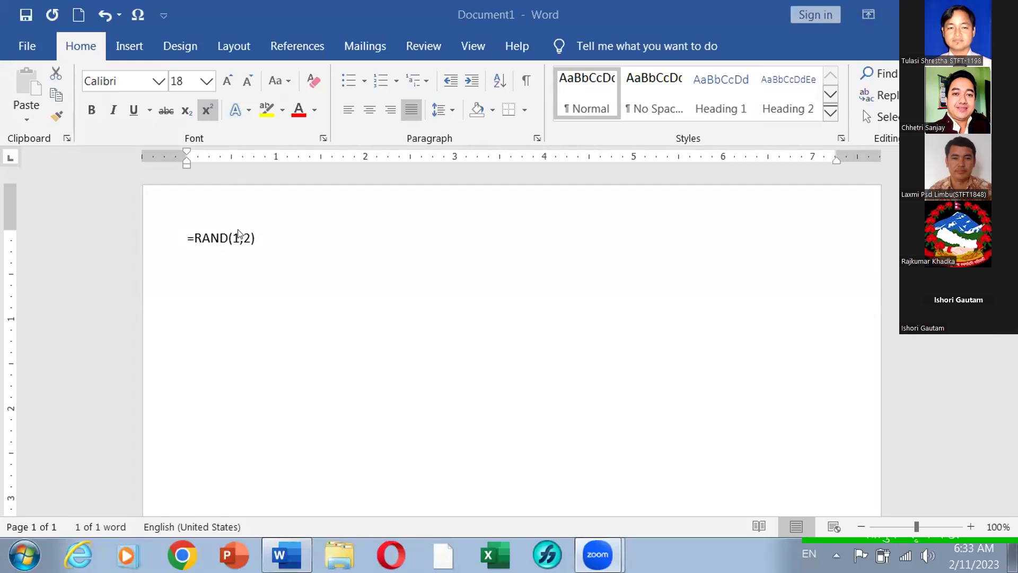
pyautogui.tripleClick(256, 237)
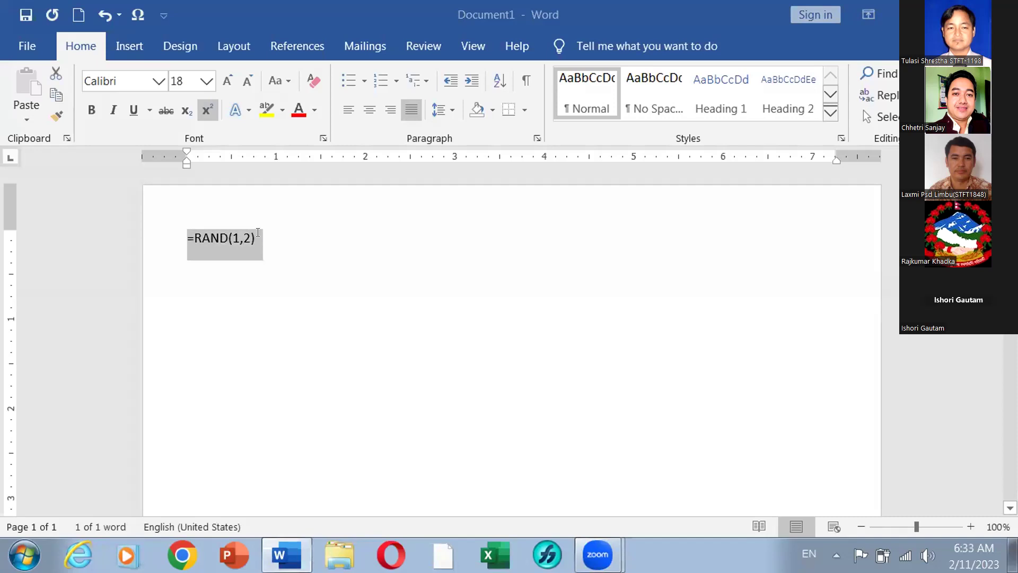
pyautogui.click(256, 233)
pyautogui.press('Return')
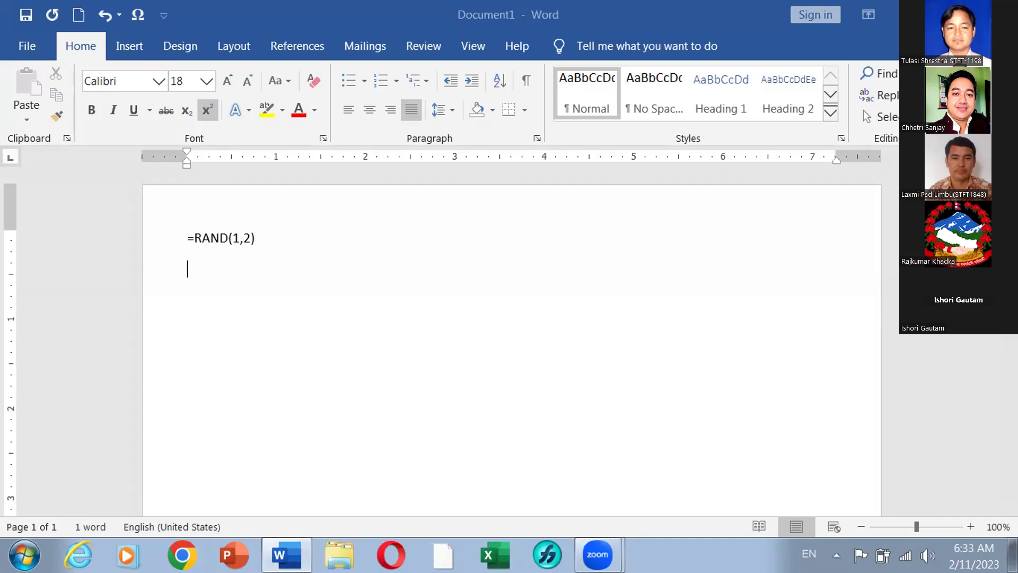
pyautogui.click(258, 236)
# Enable Replace text as you type in the AutoCorrect proofing options and generate the sample text from =RAND(1,2)
pyautogui.click(23, 25)
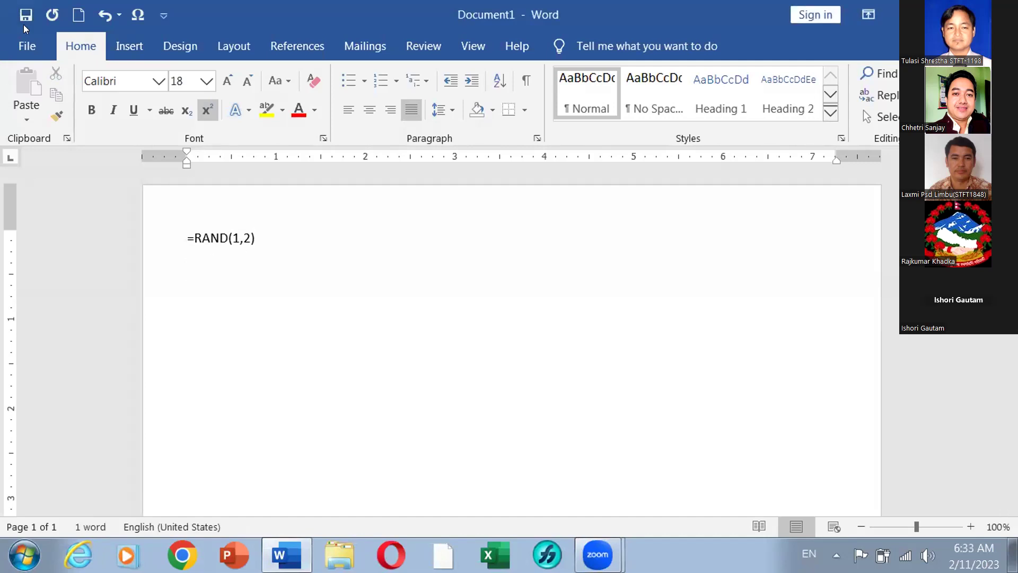
pyautogui.click(32, 50)
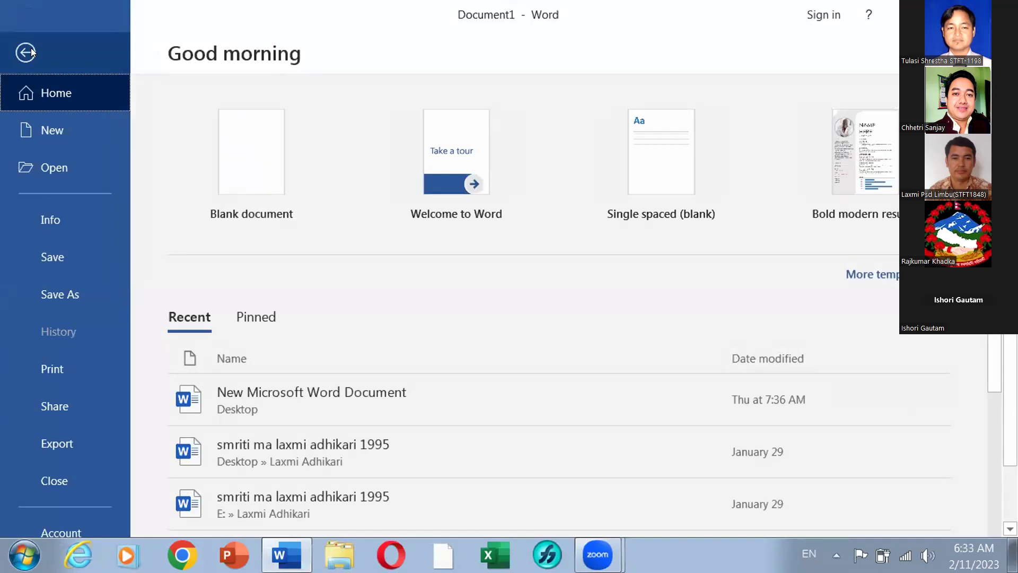
pyautogui.scroll(-2, 73, 215)
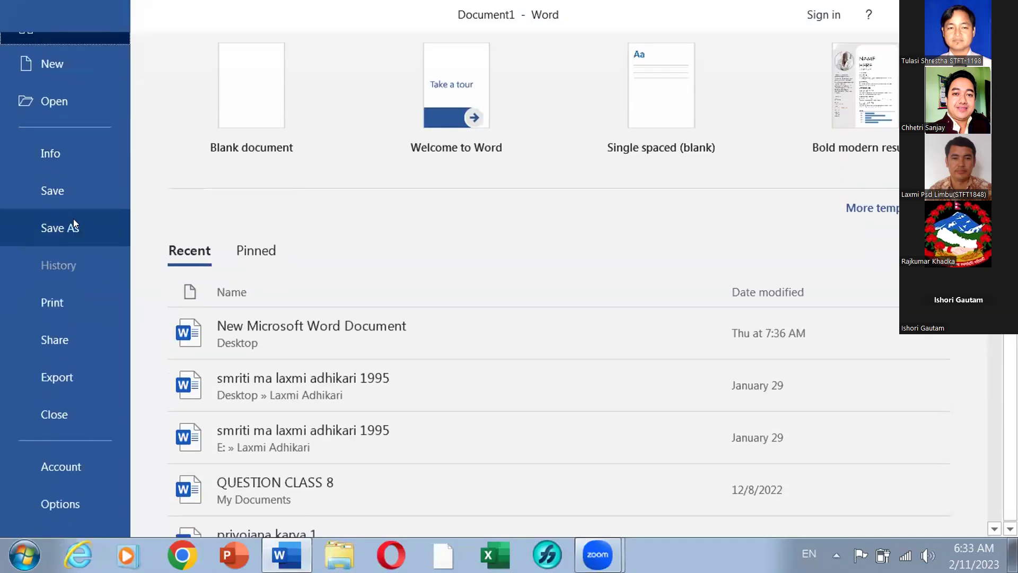
pyautogui.click(71, 497)
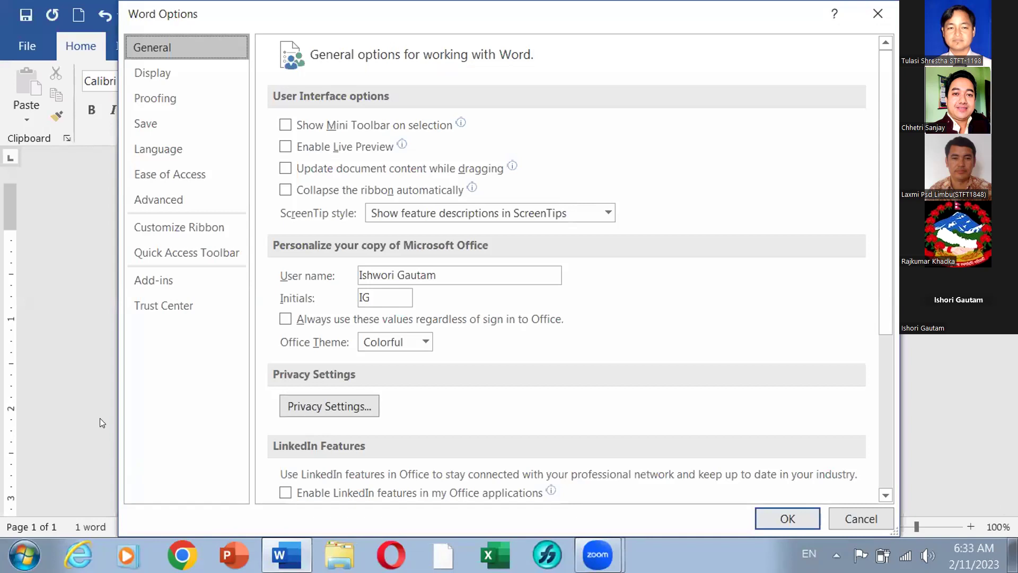
pyautogui.click(133, 99)
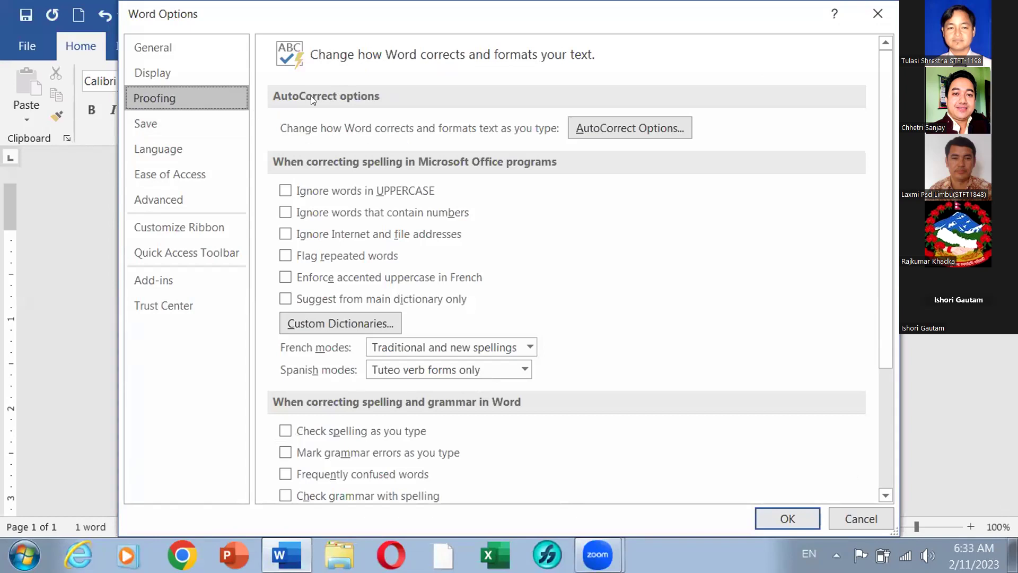
pyautogui.click(594, 121)
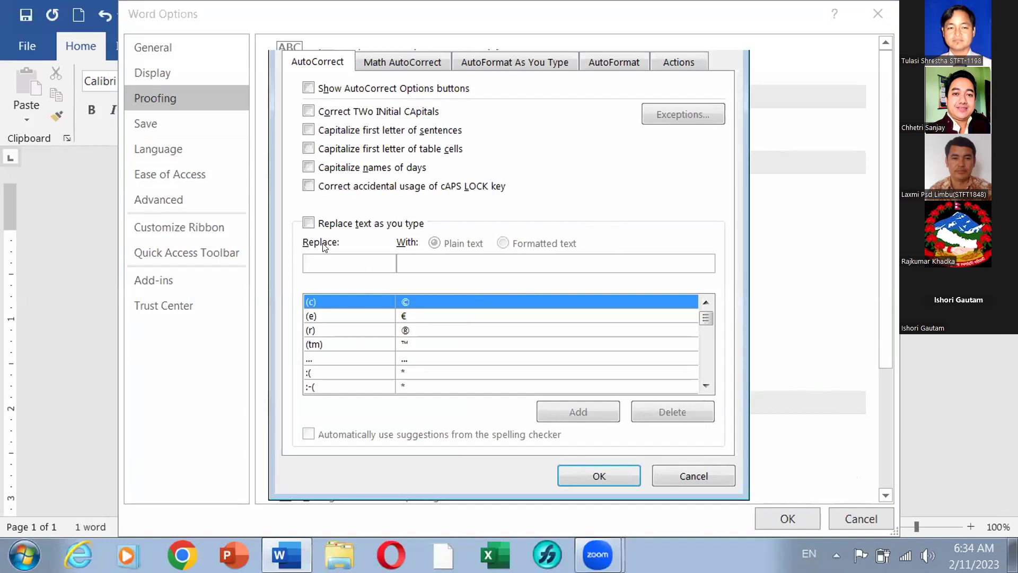
pyautogui.click(312, 223)
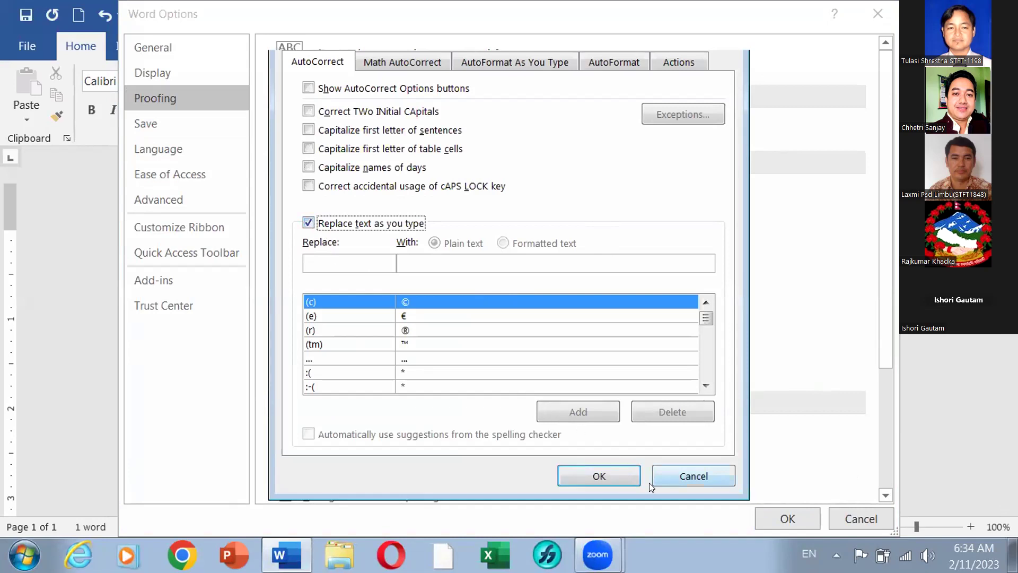
pyautogui.click(613, 473)
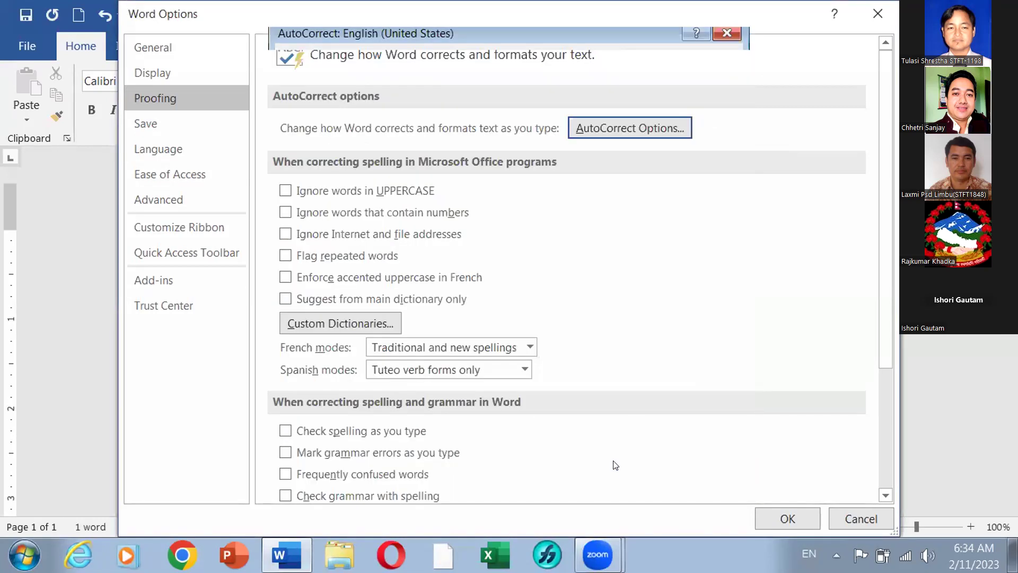
pyautogui.click(785, 519)
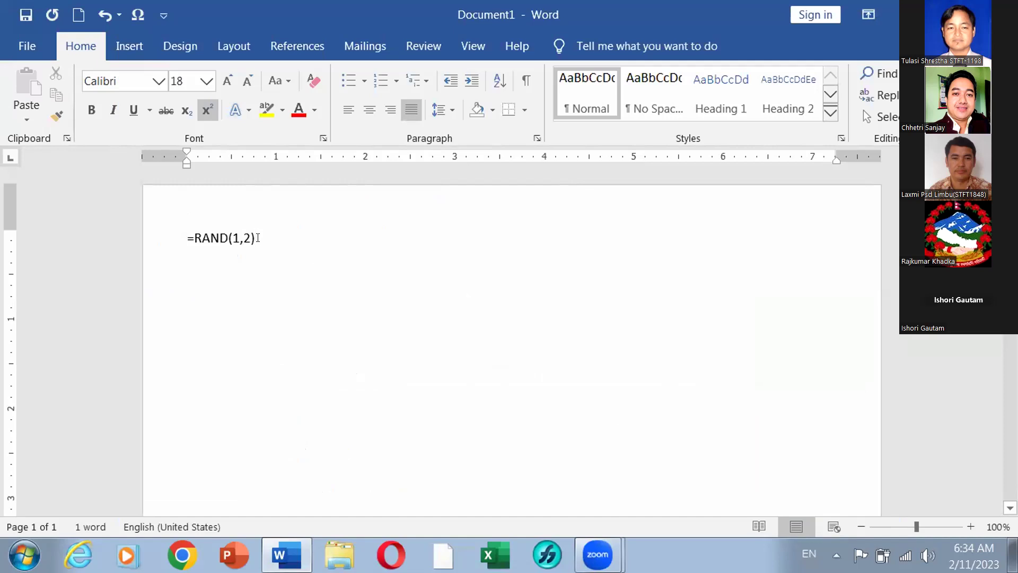
pyautogui.press('Return')
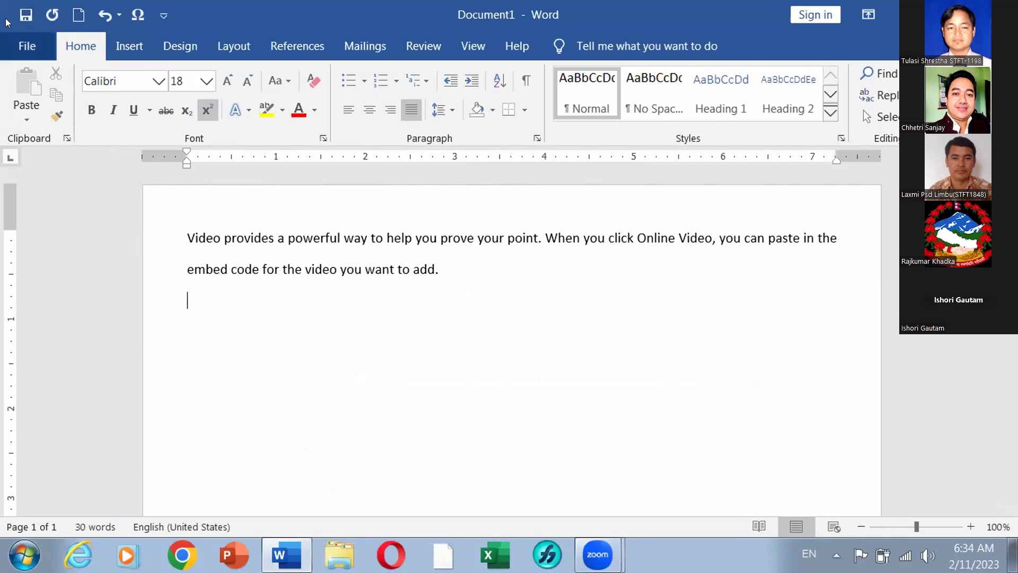
# Review the Replace text as you type setting in the AutoCorrect proofing options
pyautogui.click(27, 46)
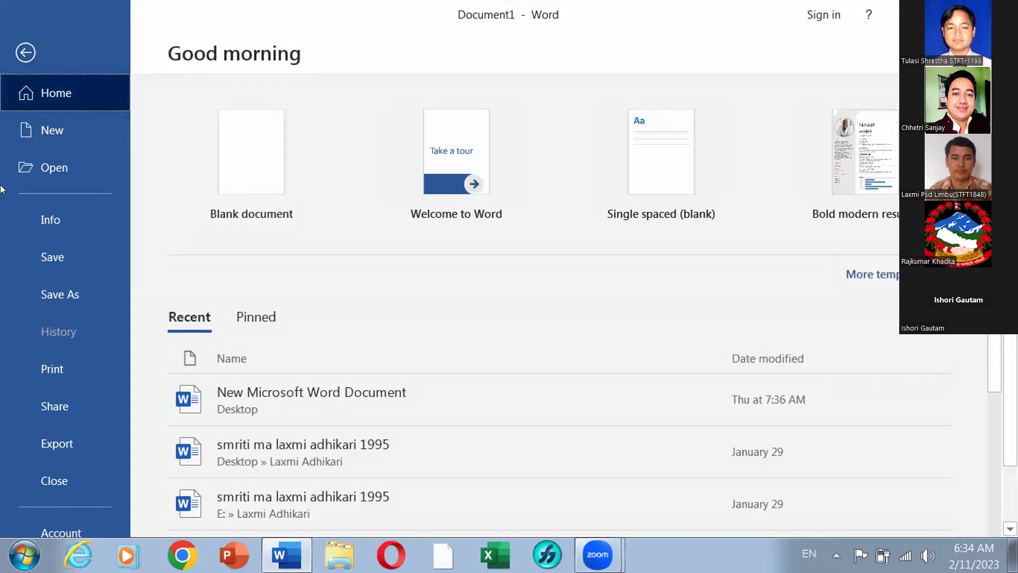
pyautogui.scroll(-2, 31, 216)
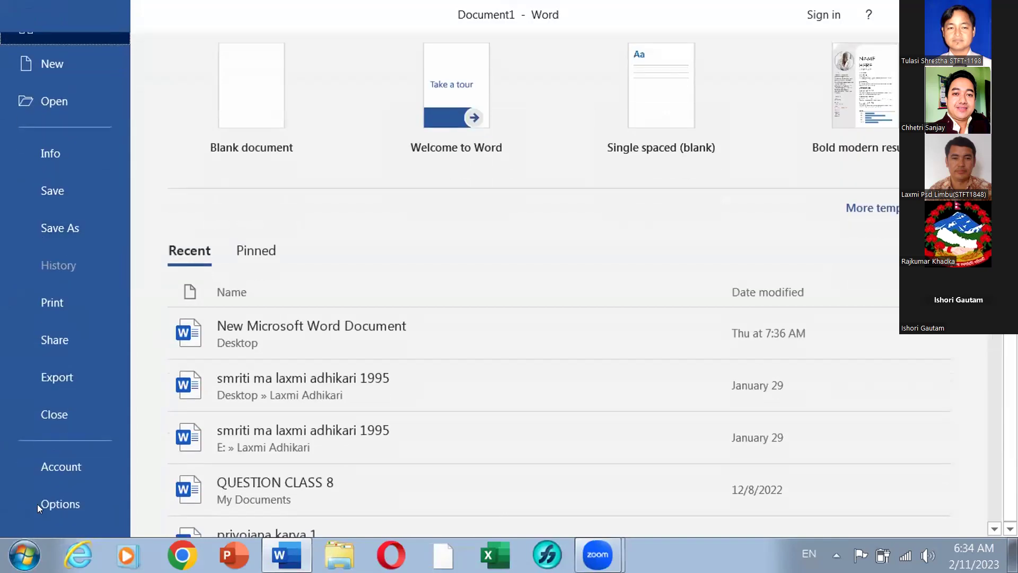
pyautogui.press('Escape')
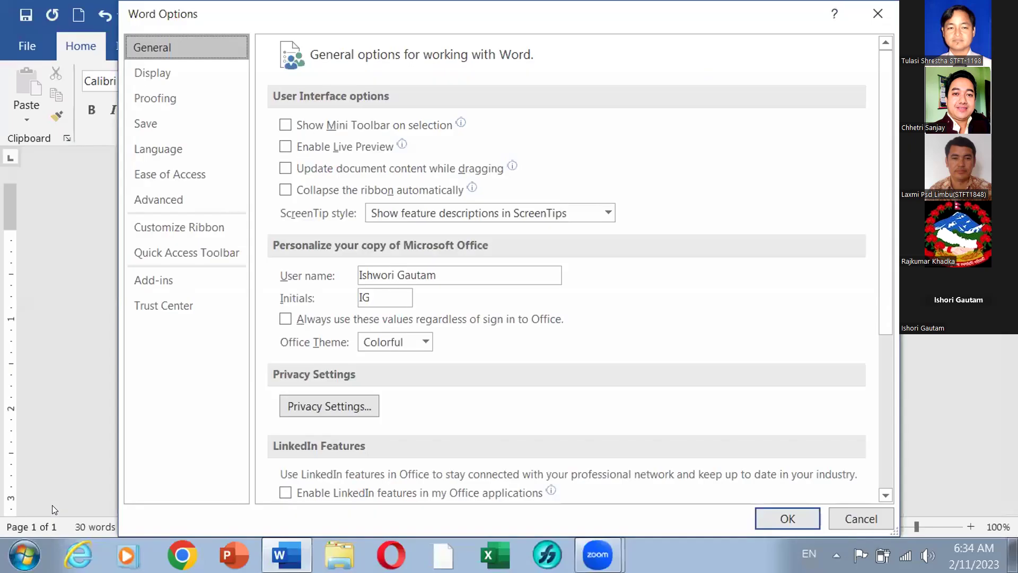
pyautogui.click(159, 100)
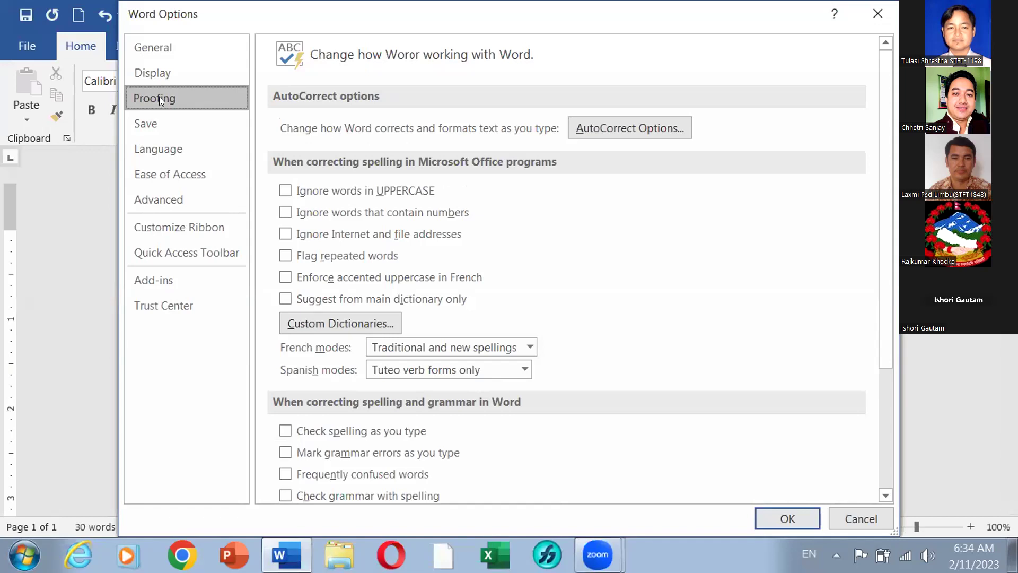
pyautogui.click(655, 124)
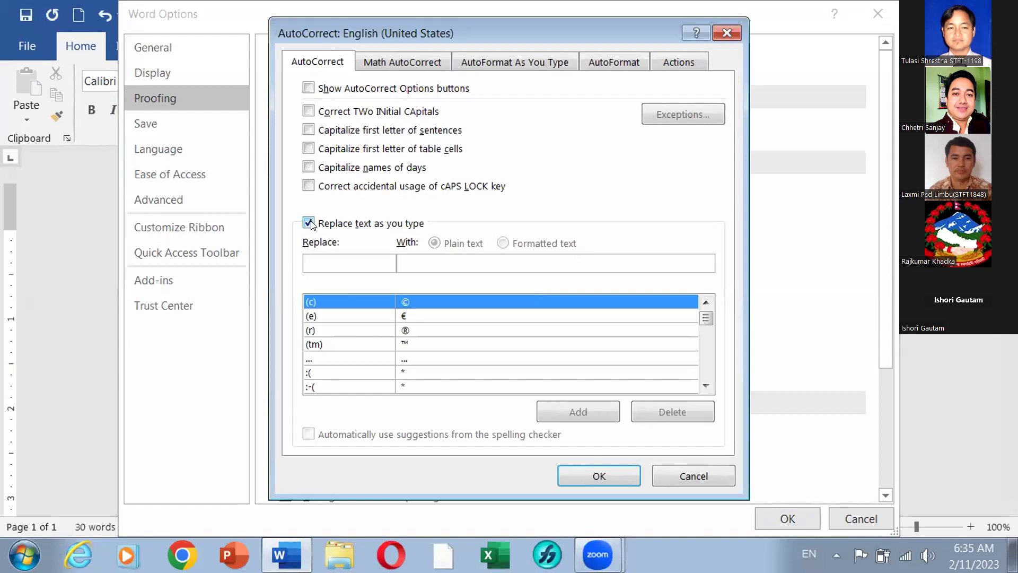
pyautogui.click(598, 475)
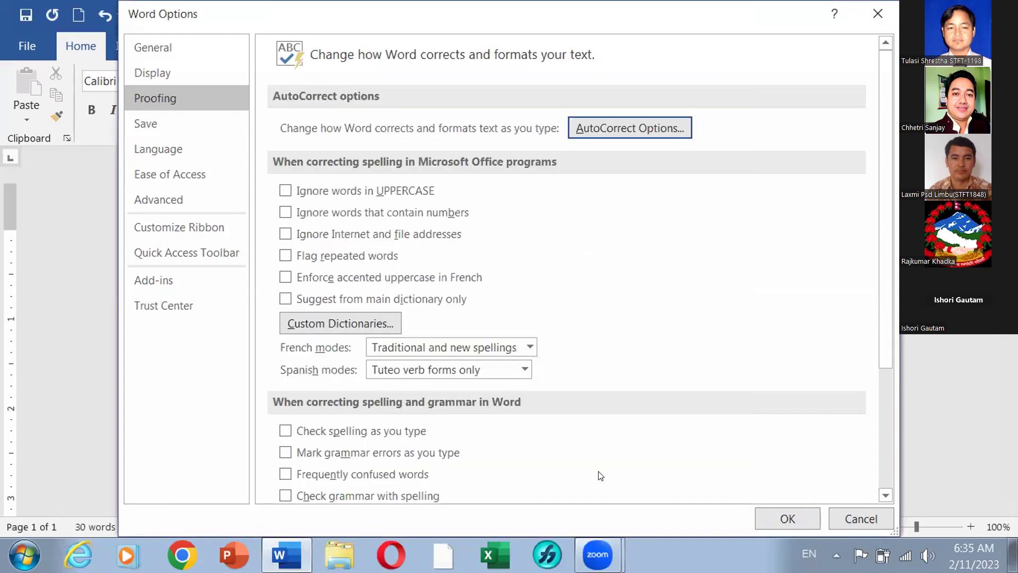
pyautogui.click(779, 517)
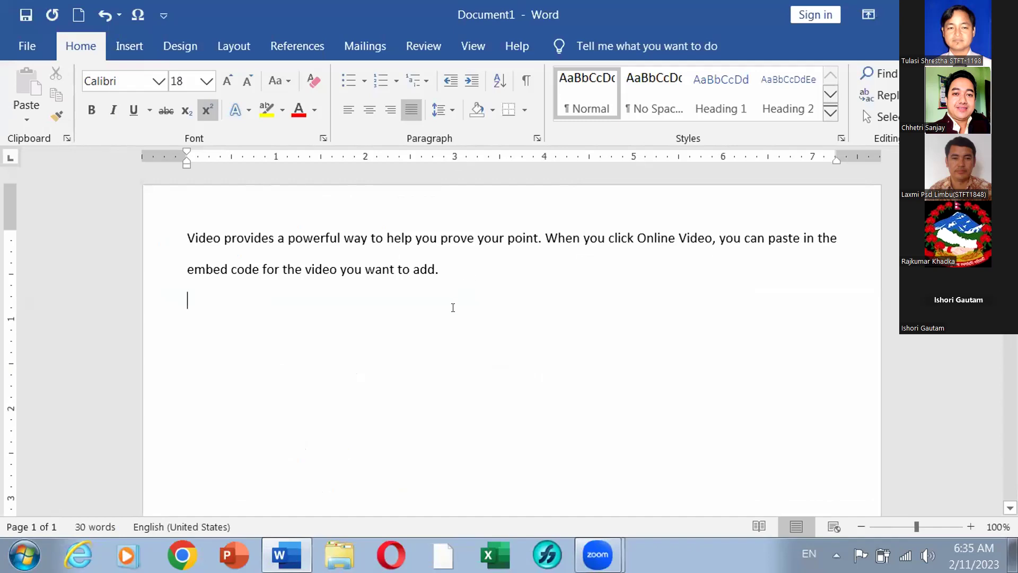
# Generate two more sample paragraphs of three sentences each below the existing text with =RAND(2,3)
pyautogui.write('=')
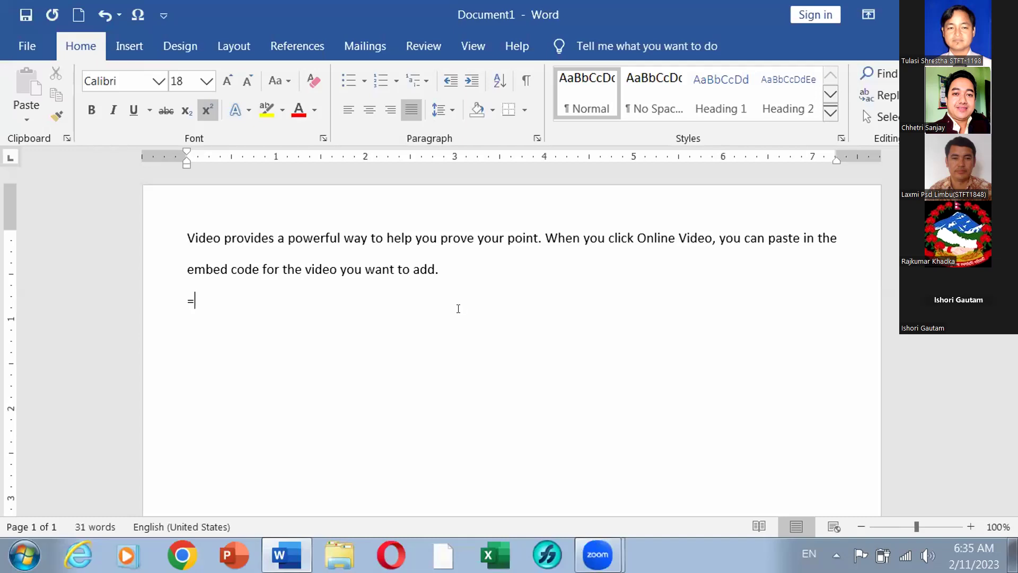
pyautogui.write('RAND(')
pyautogui.write('2,3)')
pyautogui.press('Return')
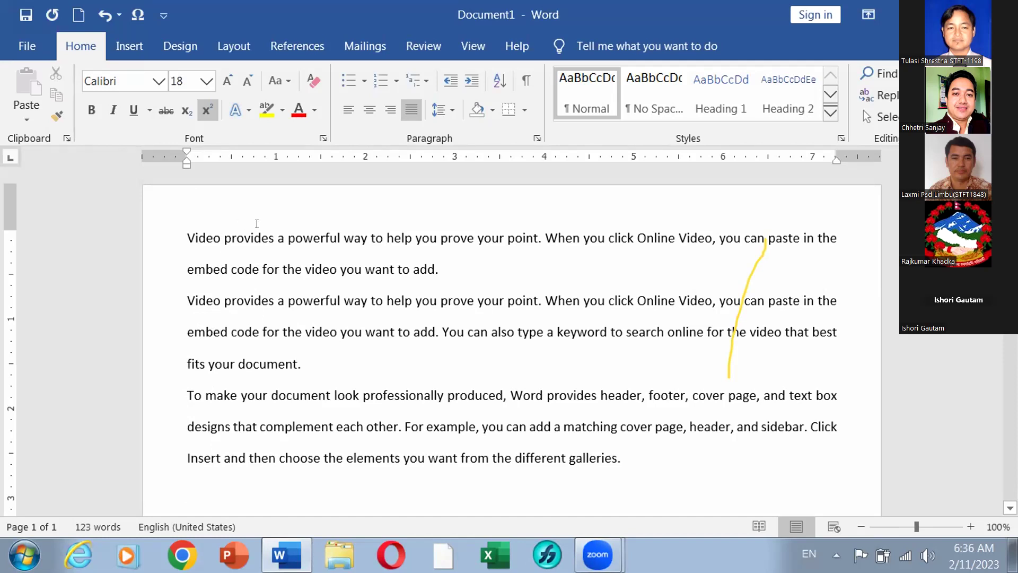
# Left-align the first paragraph and center the second paragraph
pyautogui.click(274, 237)
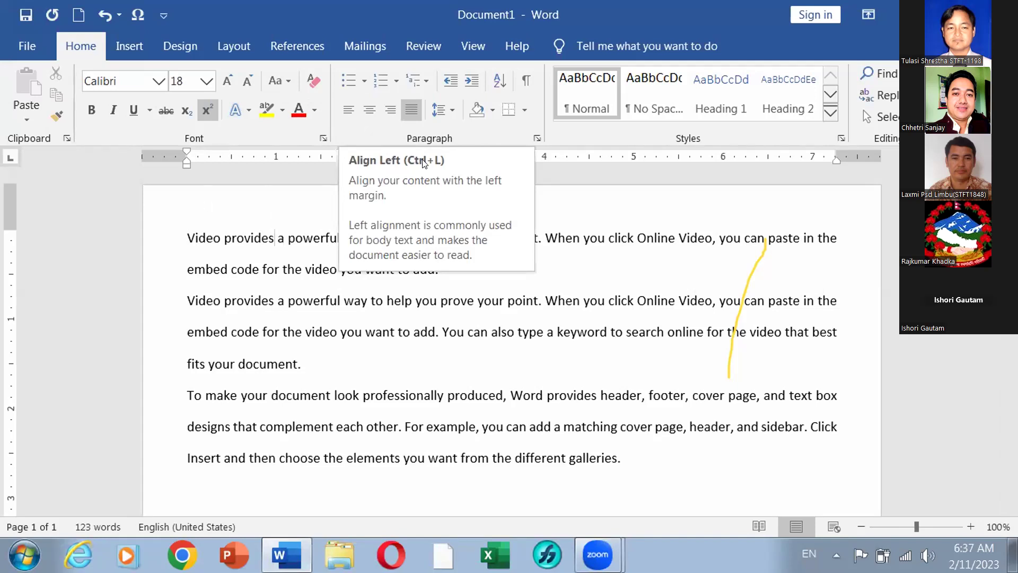
pyautogui.click(347, 109)
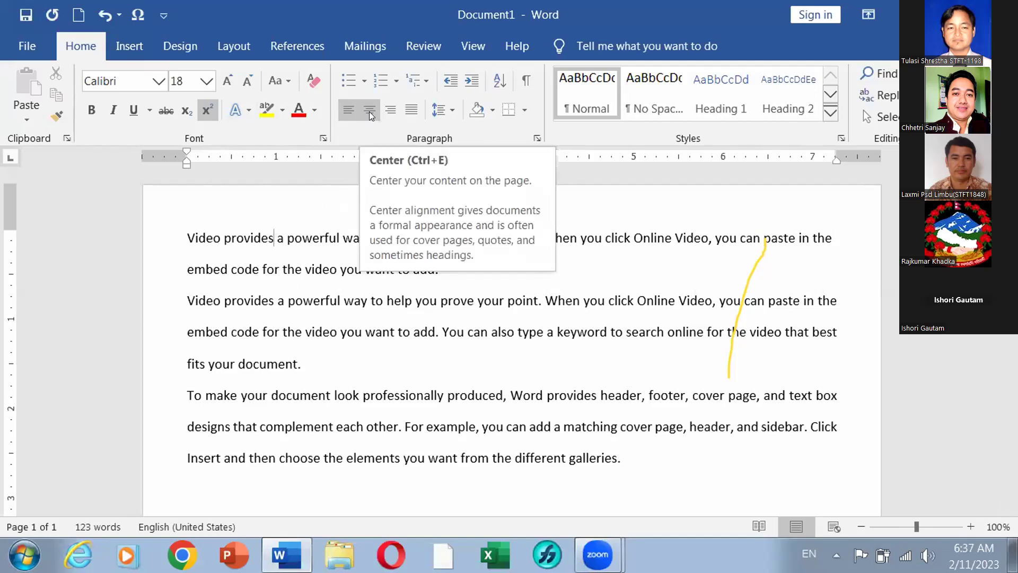
pyautogui.click(356, 327)
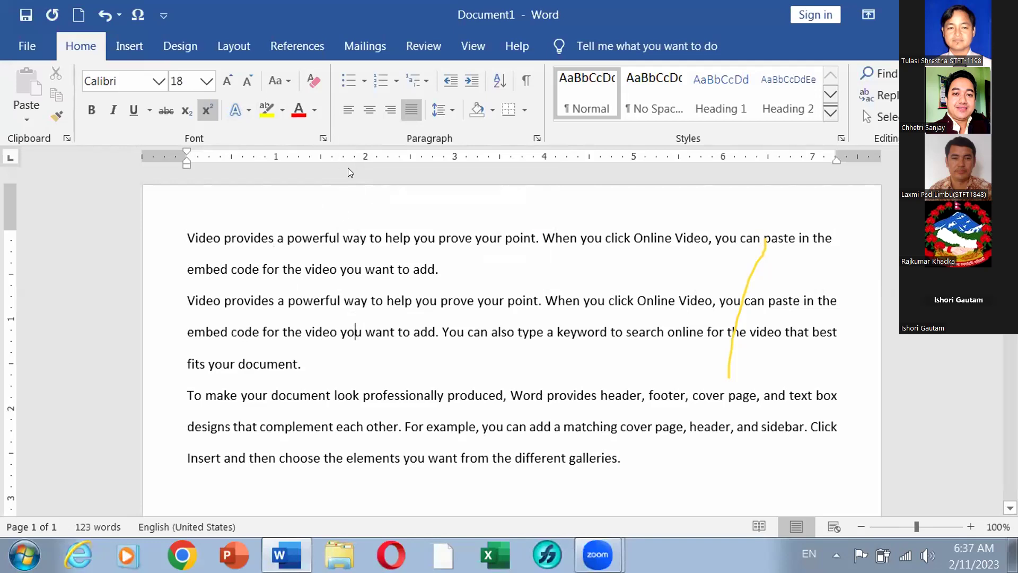
pyautogui.click(370, 115)
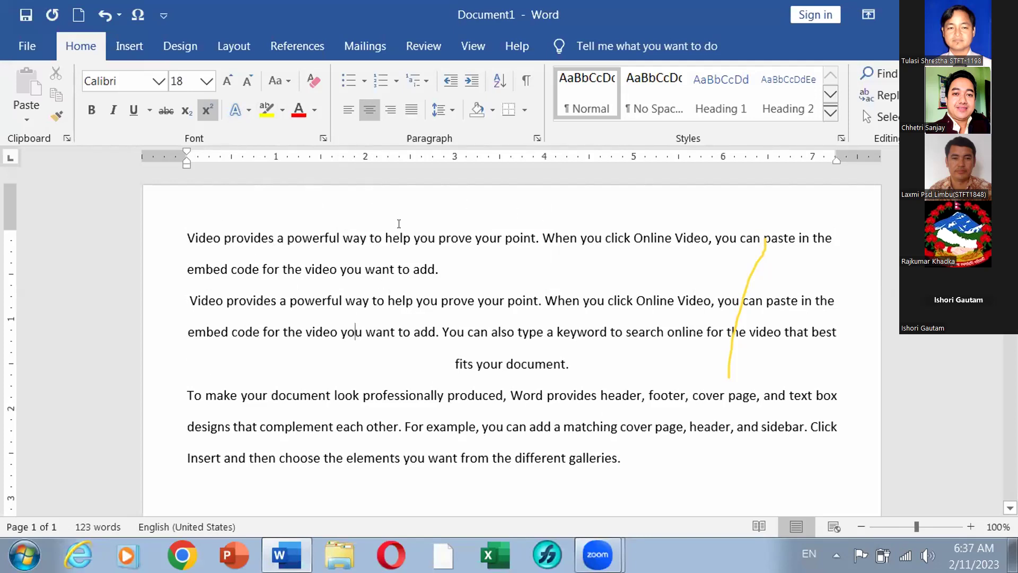
# Select all the paragraphs and try left, center and right alignment on them, finishing with Justify
pyautogui.click(183, 235)
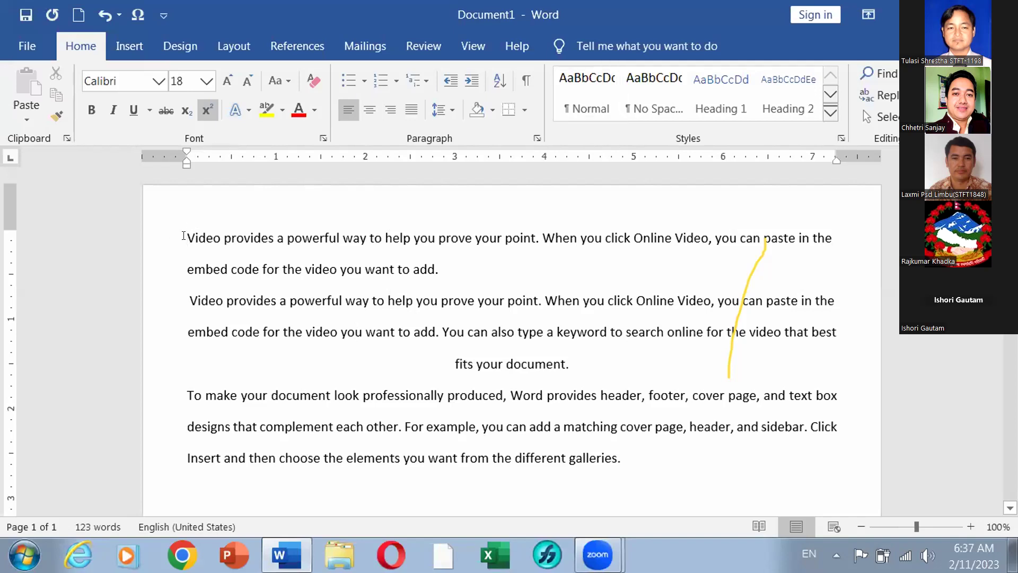
pyautogui.moveTo(183, 235); pyautogui.dragTo(577, 485)
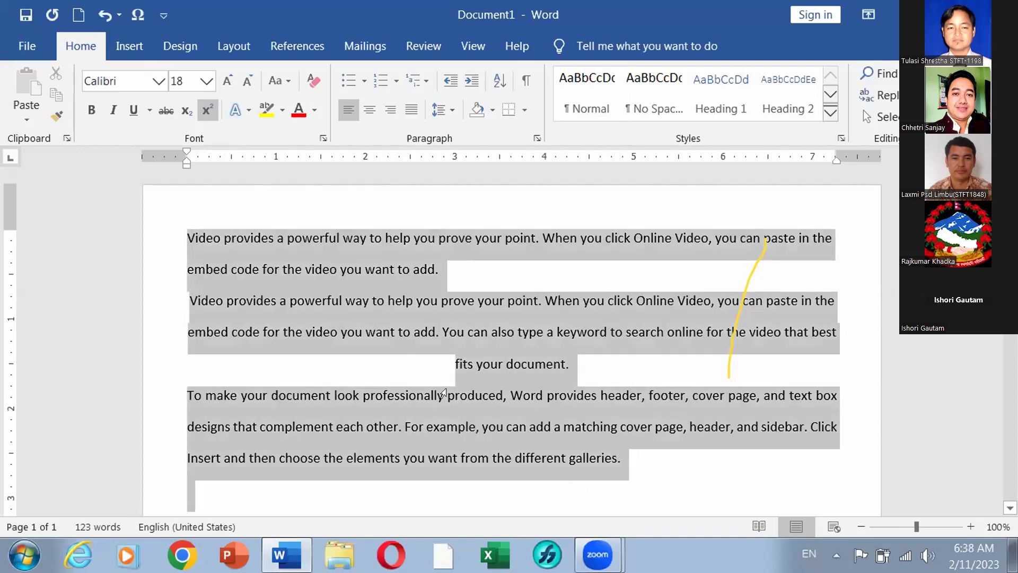
pyautogui.click(350, 112)
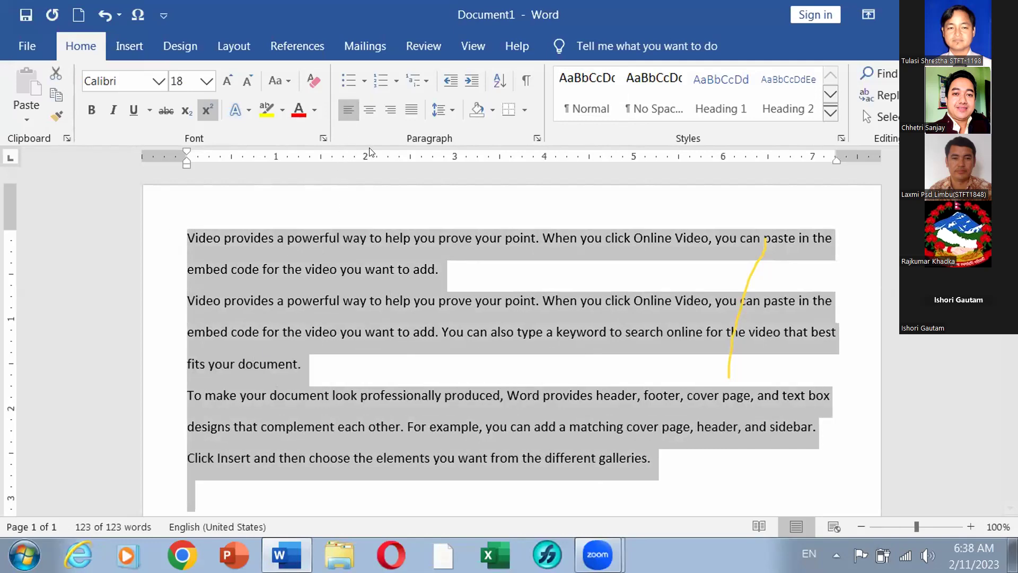
pyautogui.click(364, 111)
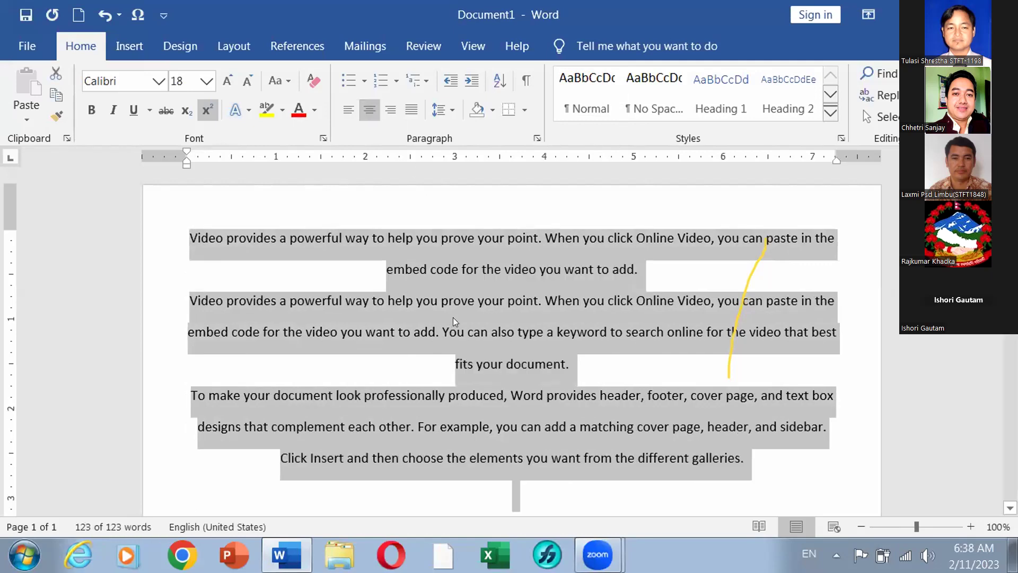
pyautogui.click(392, 112)
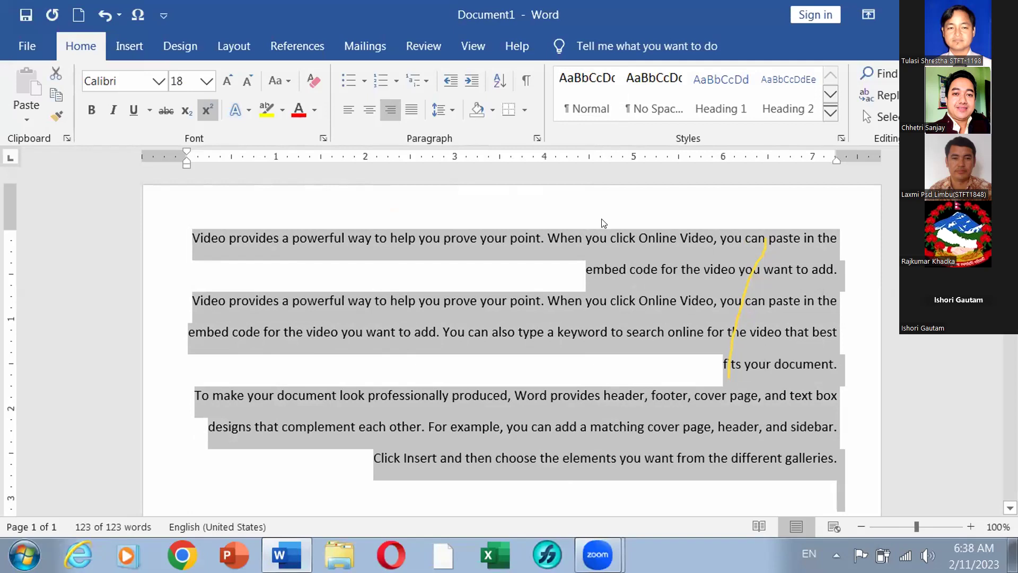
pyautogui.click(412, 111)
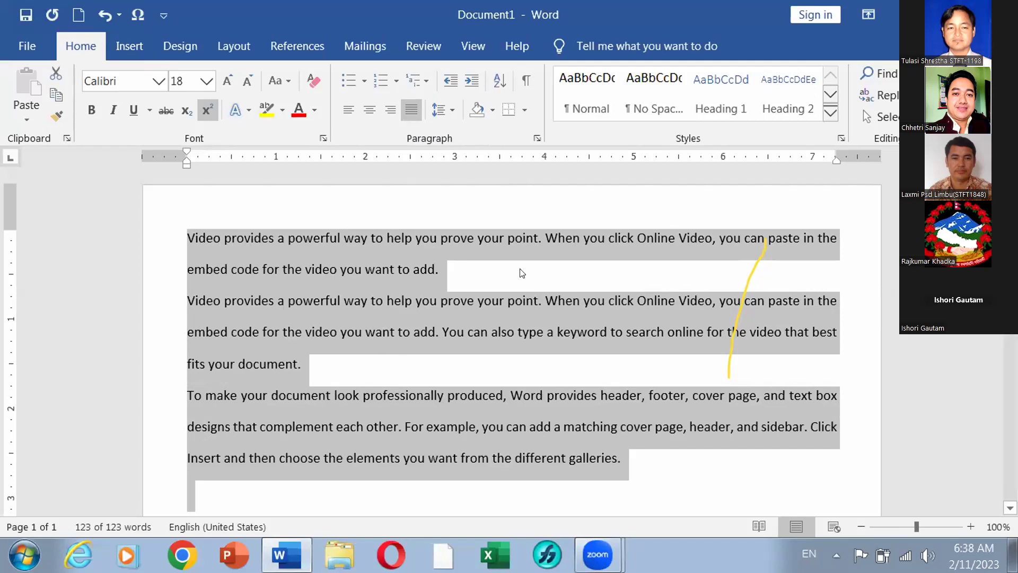
# Set the first paragraph's line spacing to 1.0
pyautogui.click(330, 197)
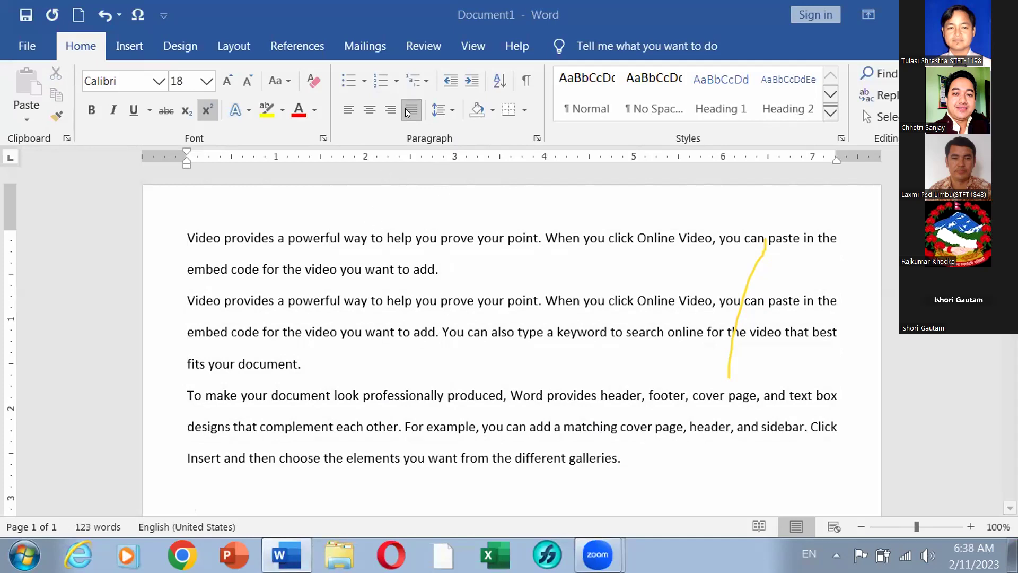
pyautogui.click(446, 111)
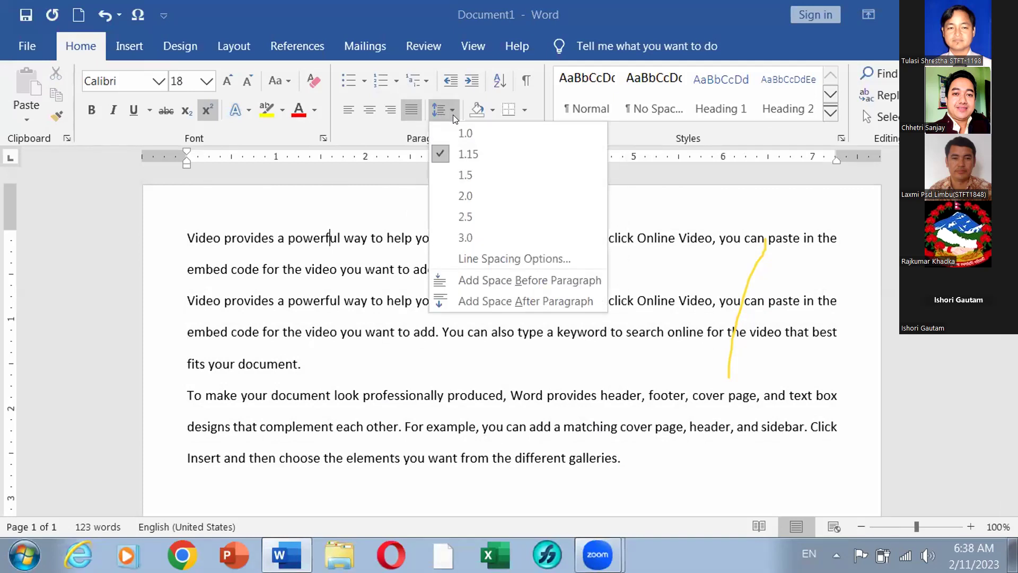
pyautogui.click(329, 228)
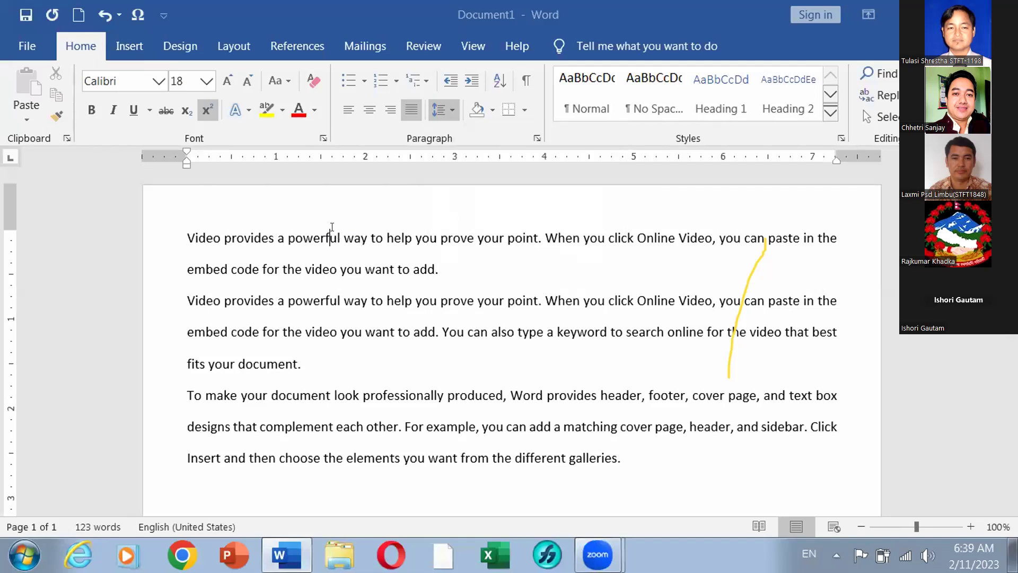
pyautogui.click(339, 229)
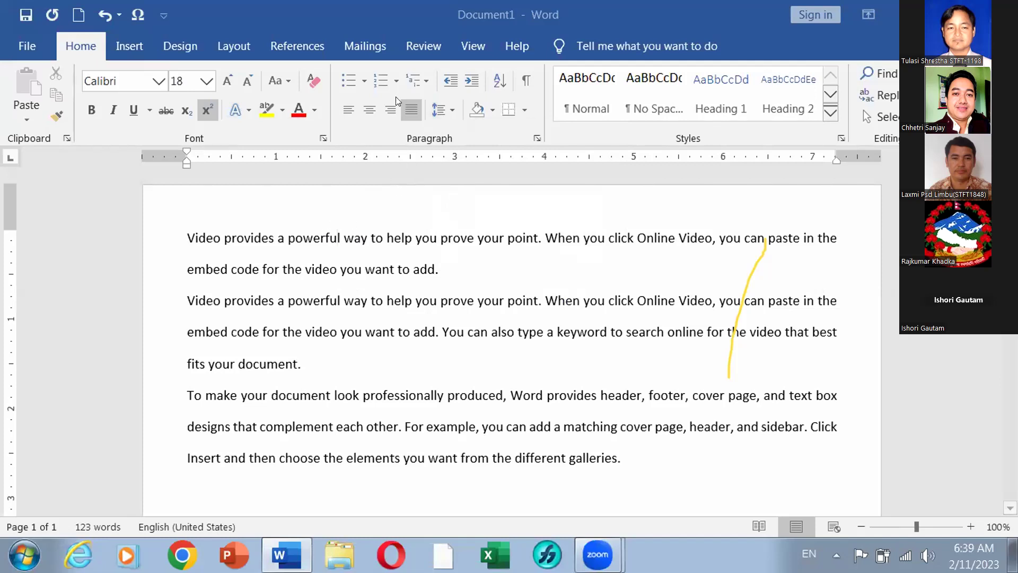
pyautogui.click(454, 111)
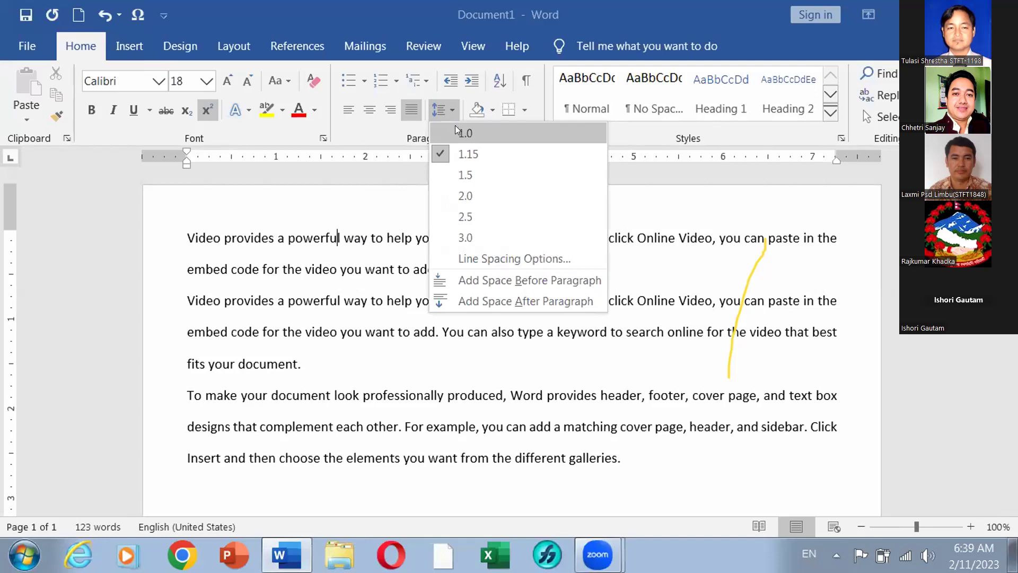
pyautogui.click(455, 127)
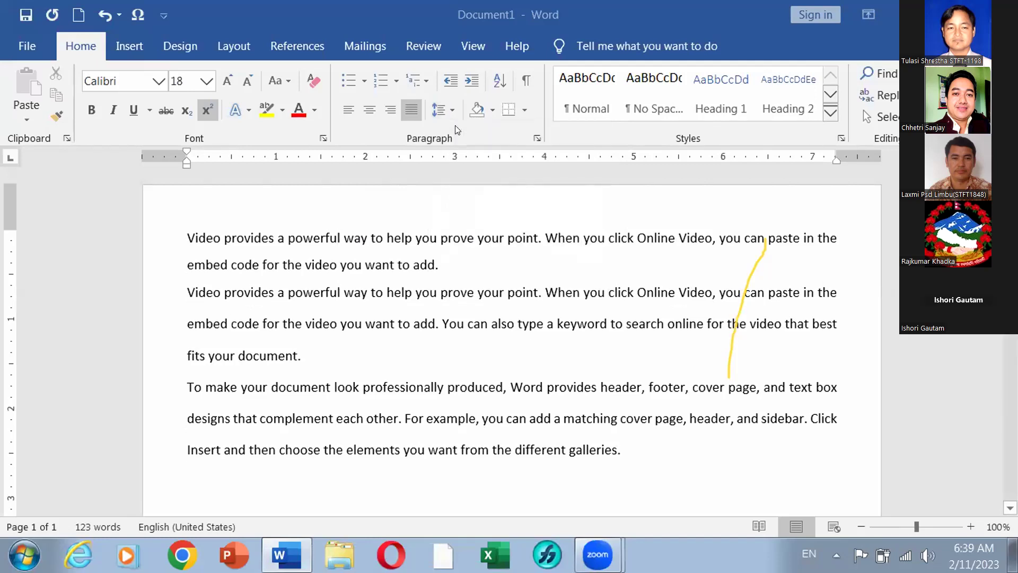
# Try line spacings of 1.15, 1.5 and 2.0 in turn on the first paragraph
pyautogui.click(452, 111)
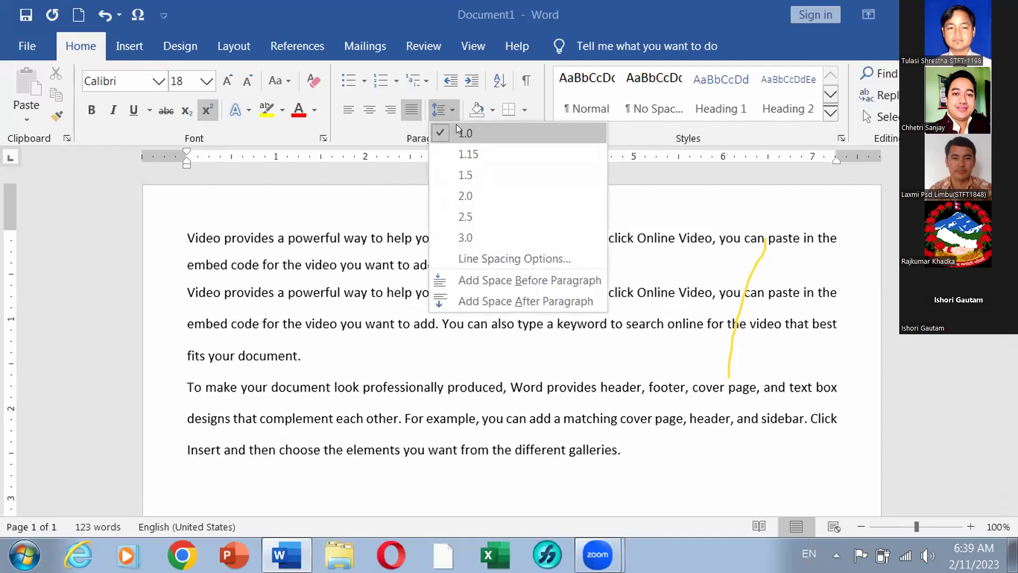
pyautogui.click(458, 155)
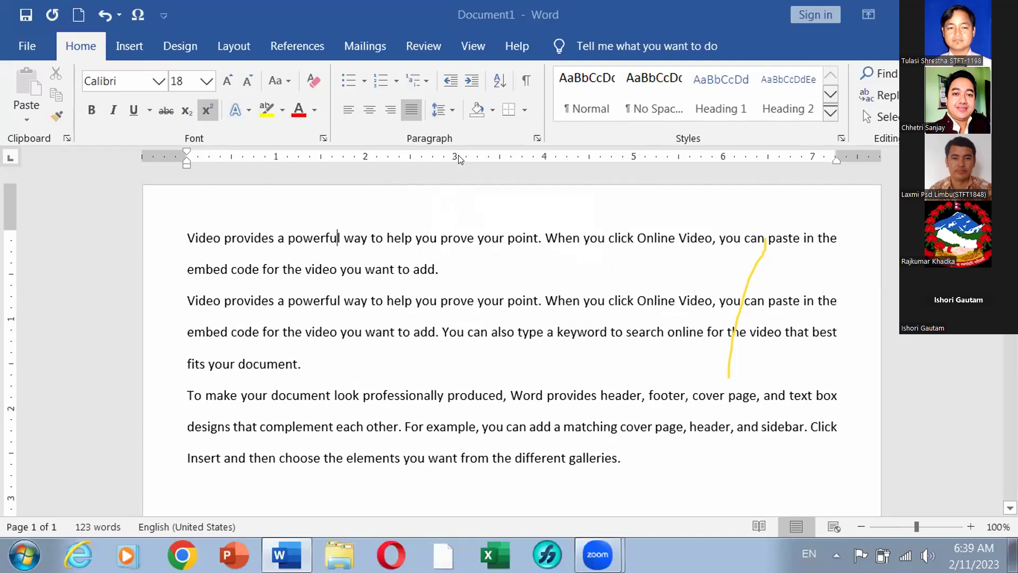
pyautogui.click(455, 110)
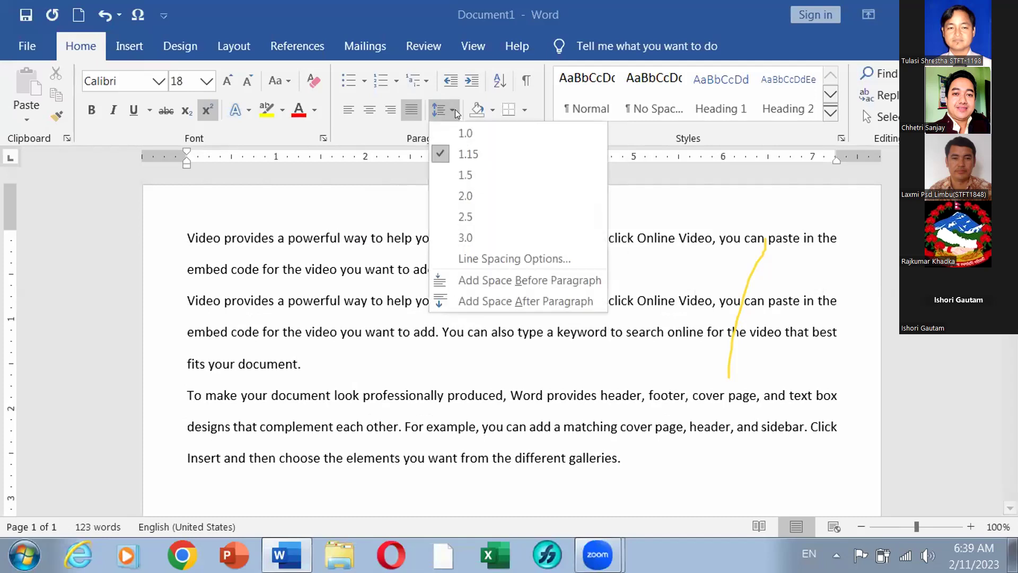
pyautogui.click(454, 179)
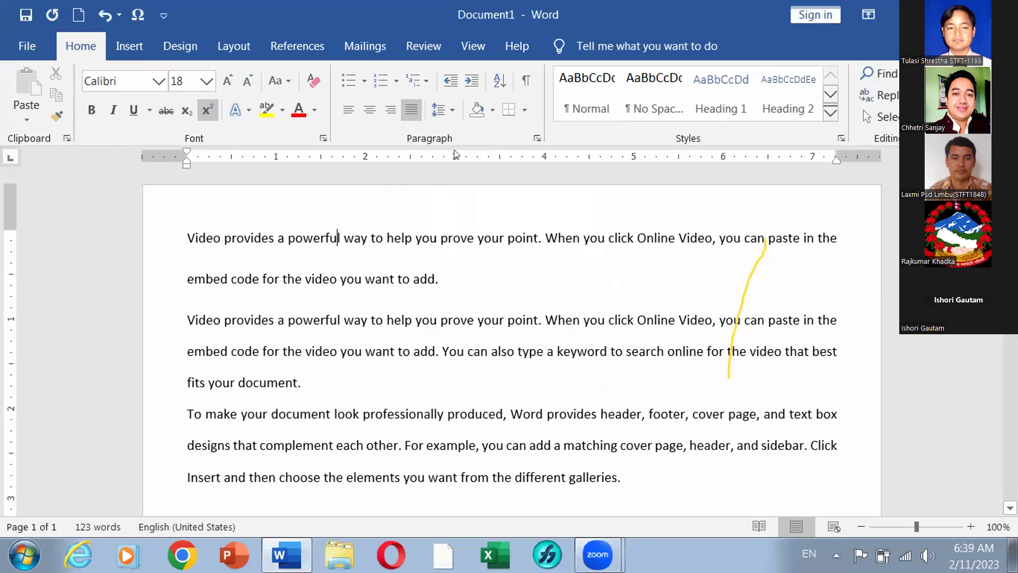
pyautogui.click(453, 103)
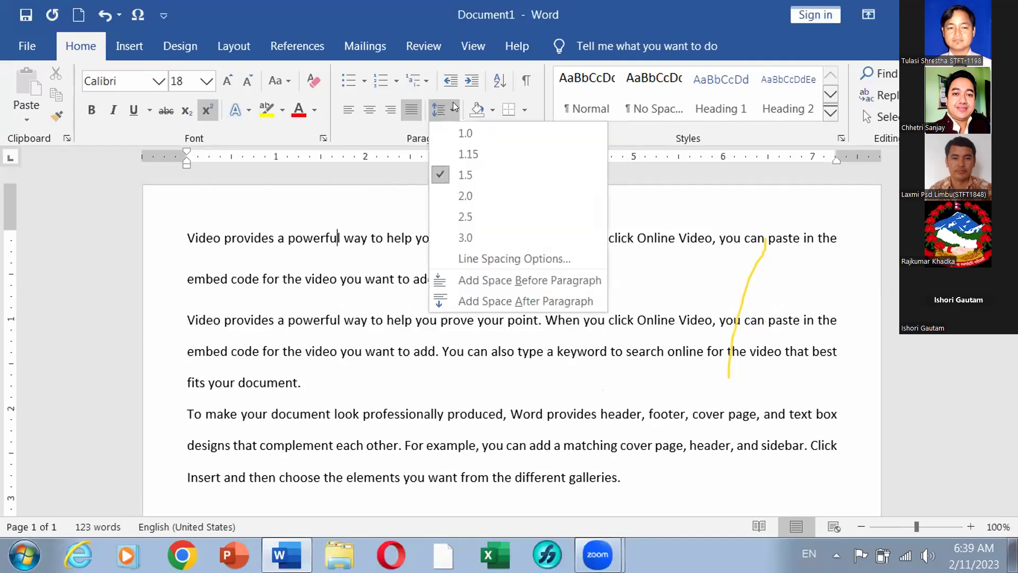
pyautogui.click(469, 192)
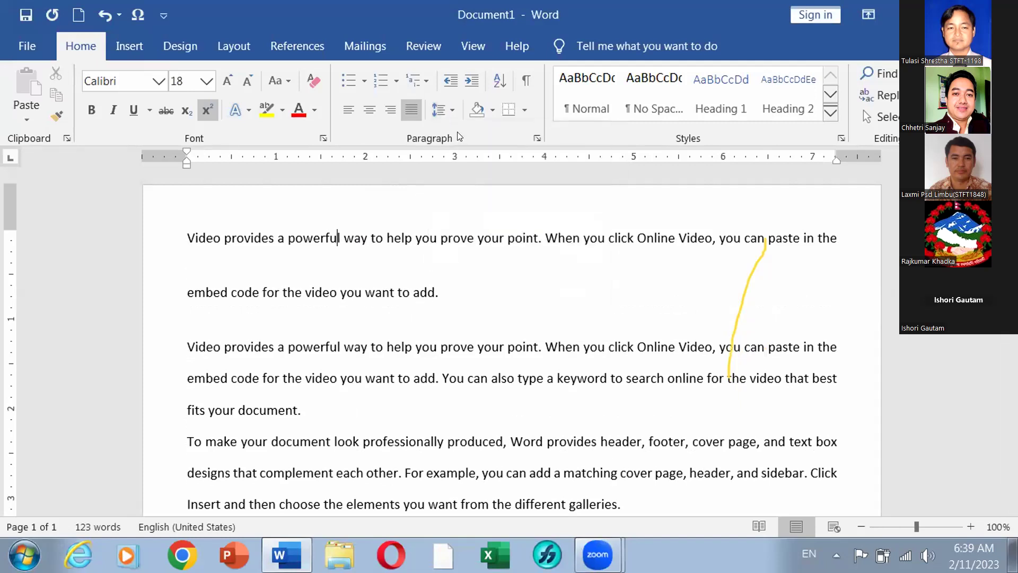
pyautogui.click(445, 109)
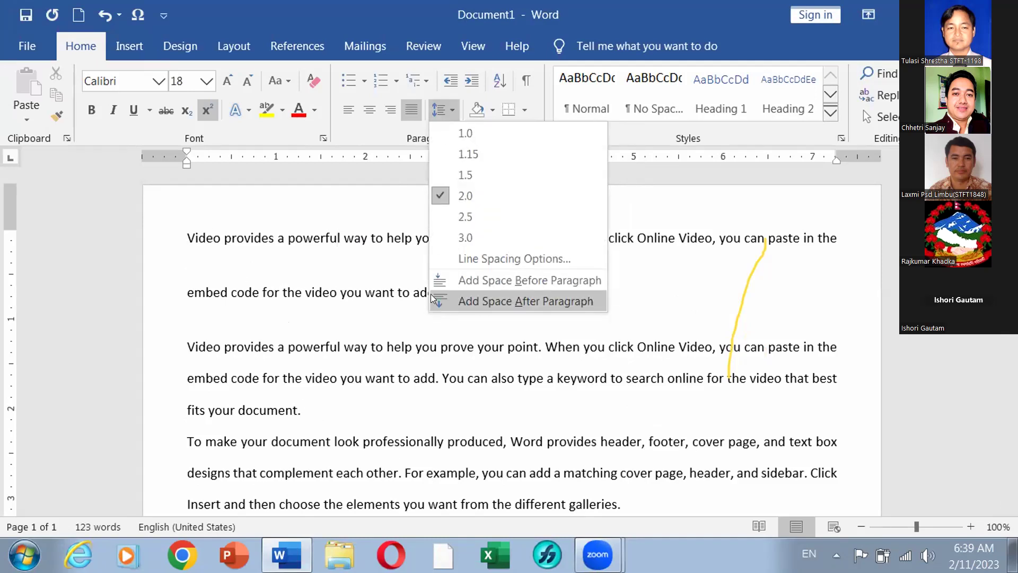
pyautogui.click(407, 376)
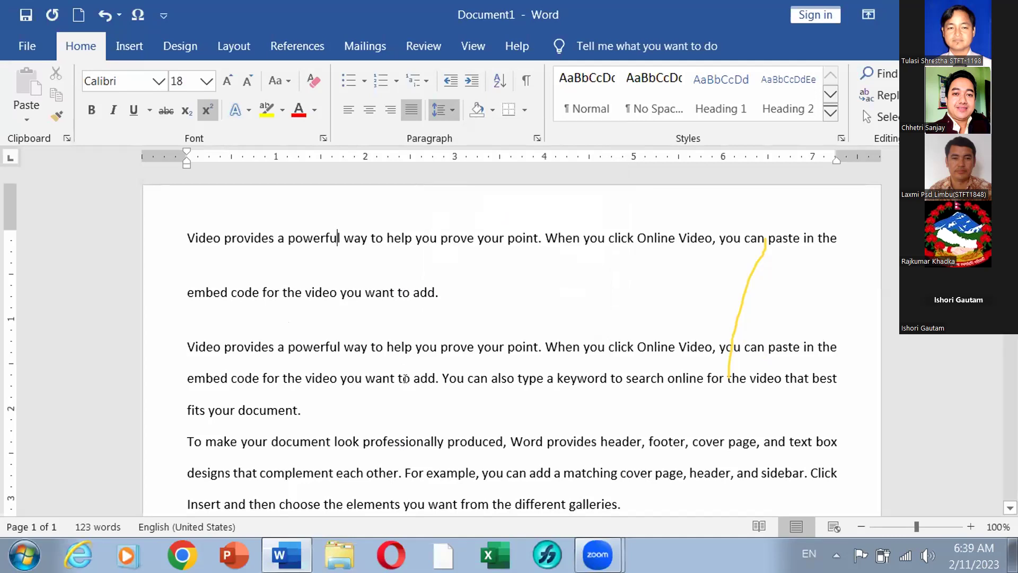
# Select all the text and try a line spacing of 2.0, finishing with 1.0
pyautogui.click(188, 234)
pyautogui.hotkey('shift', 'Down')
pyautogui.hotkey('shift', 'Down')
pyautogui.hotkey('shift', 'Down')
pyautogui.hotkey('shift', 'Down')
pyautogui.hotkey('shift', 'Down')
pyautogui.hotkey('shift', 'Down')
pyautogui.hotkey('shift', 'Down')
pyautogui.hotkey('shift', 'Down')
pyautogui.hotkey('shift', 'Down')
pyautogui.hotkey('shift', 'Down')
pyautogui.hotkey('shift', 'Down')
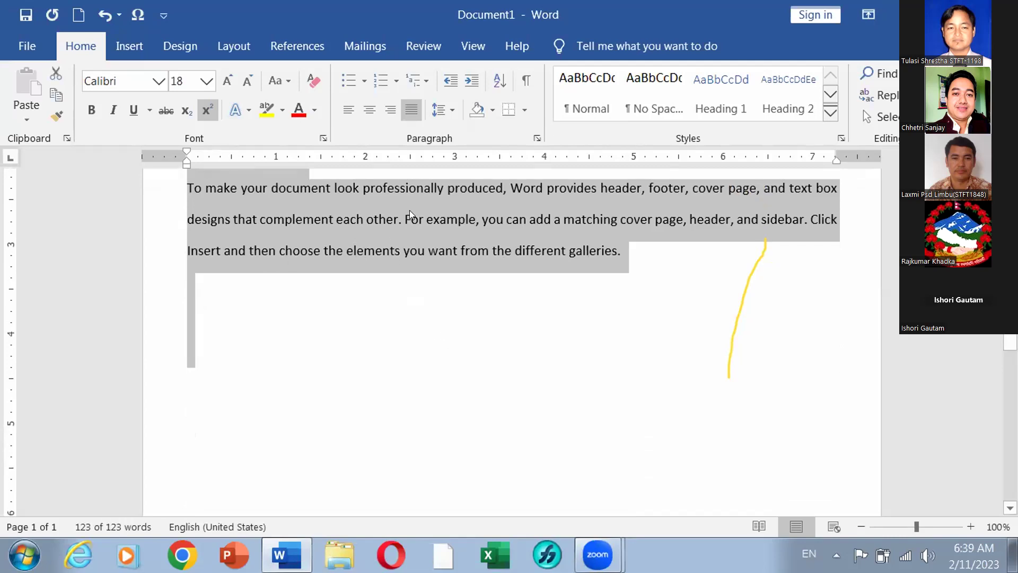
pyautogui.click(445, 110)
pyautogui.click(461, 198)
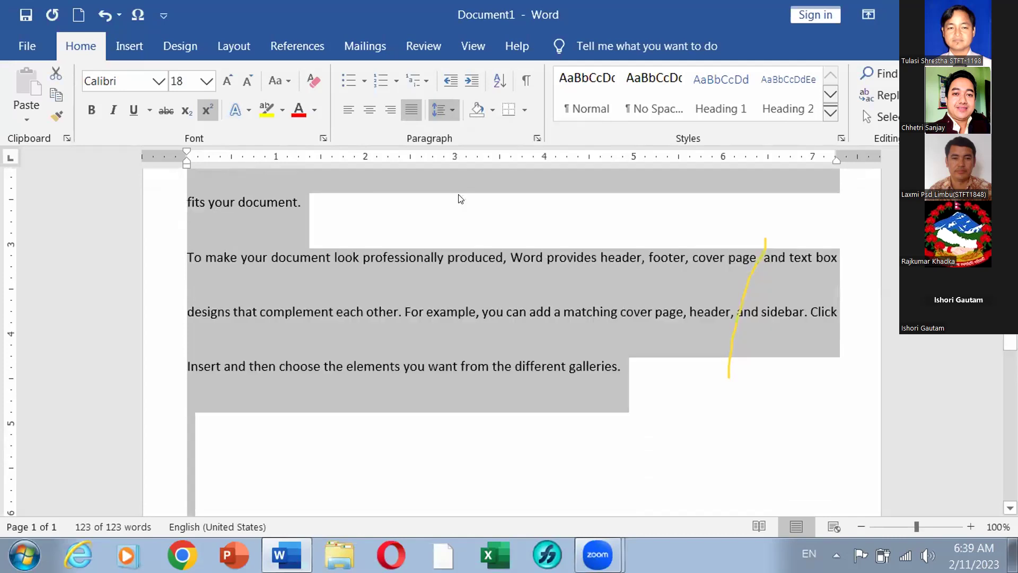
pyautogui.click(445, 113)
pyautogui.click(459, 134)
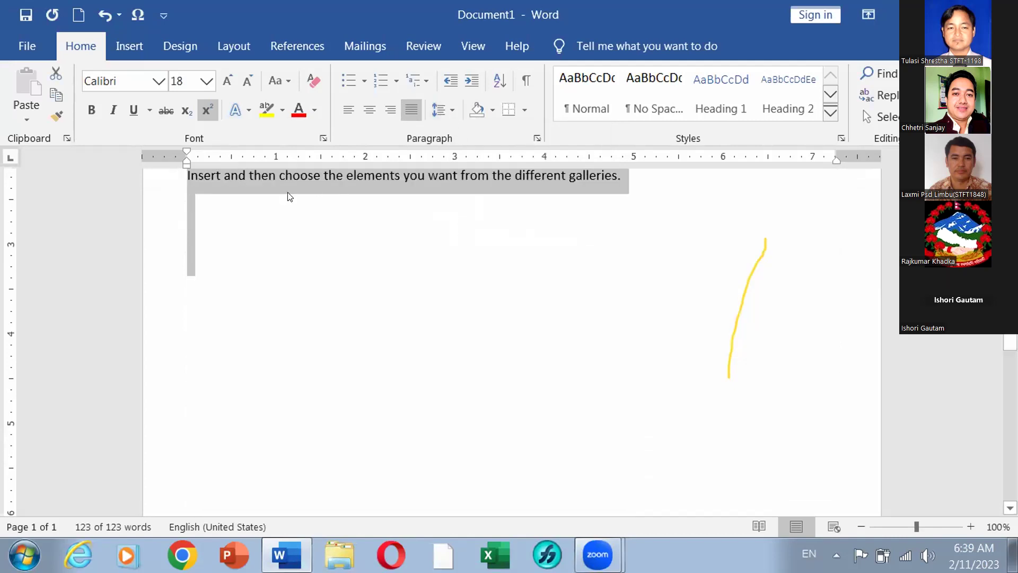
# Apply dark orange shading to all the selected text and change only the second paragraph's shading to blue
pyautogui.scroll(5, 312, 291)
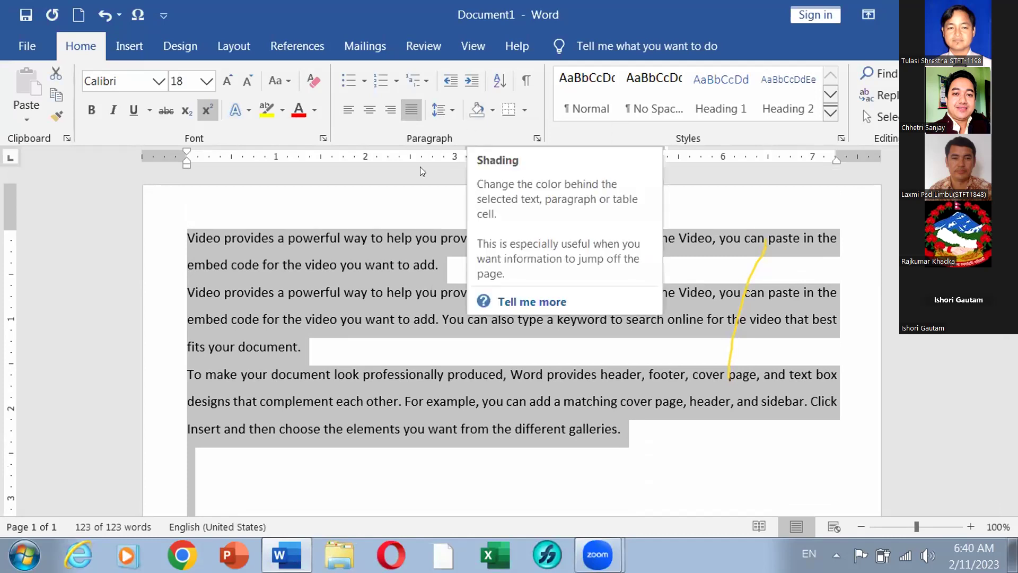
pyautogui.click(492, 110)
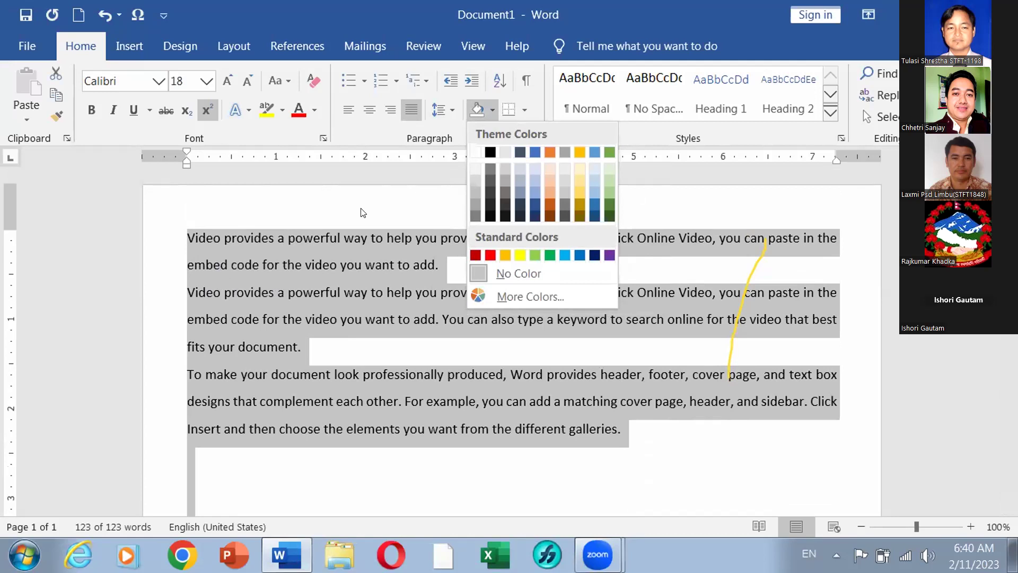
pyautogui.click(549, 204)
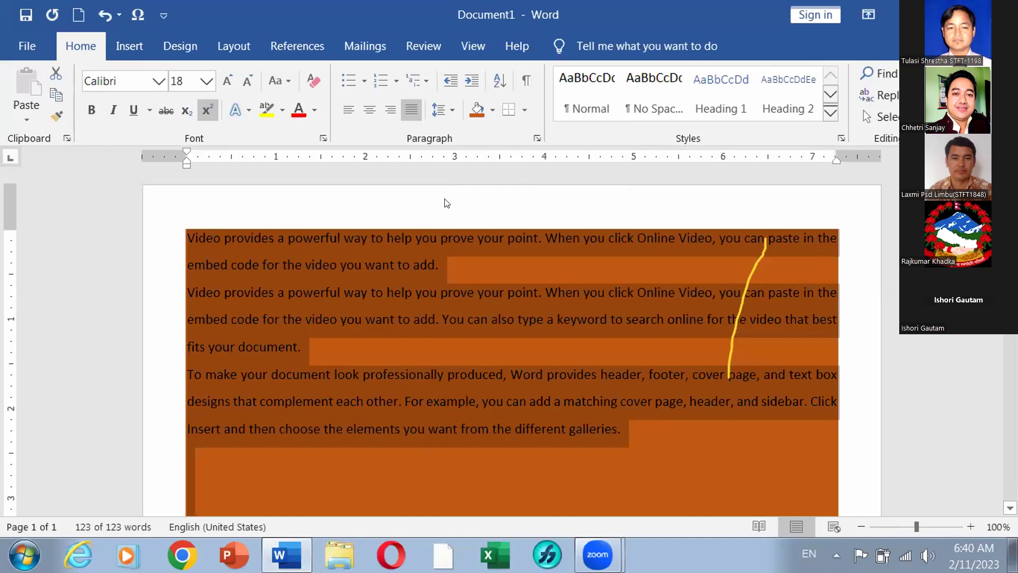
pyautogui.click(429, 305)
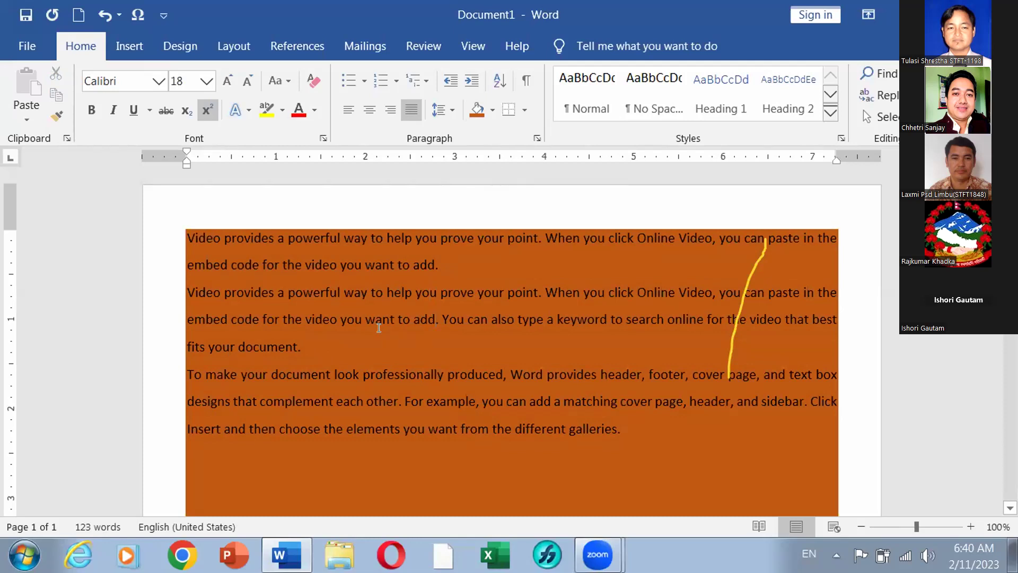
pyautogui.click(491, 110)
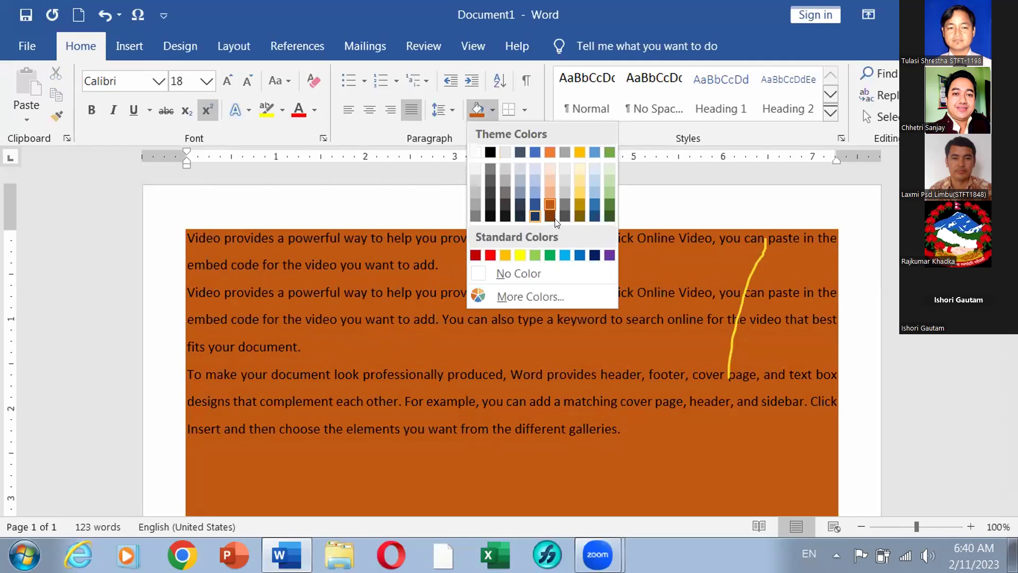
pyautogui.click(596, 204)
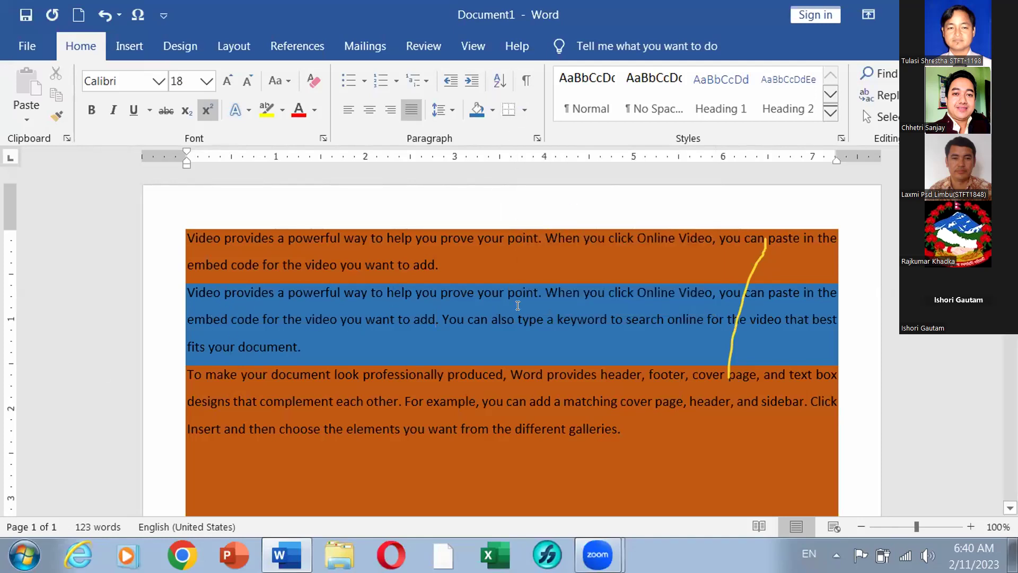
# Add outside borders around the shaded paragraphs
pyautogui.click(524, 108)
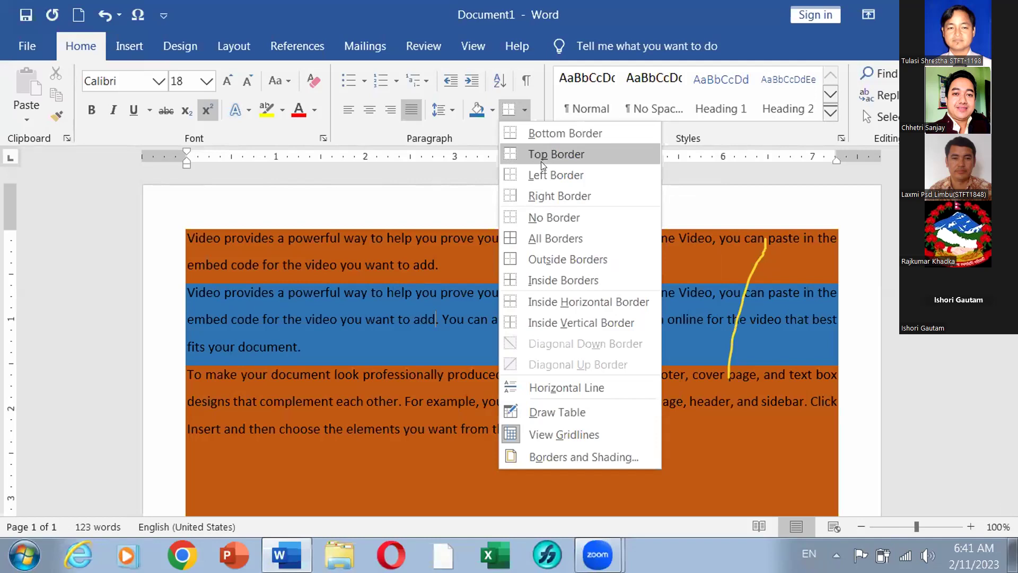
pyautogui.click(531, 260)
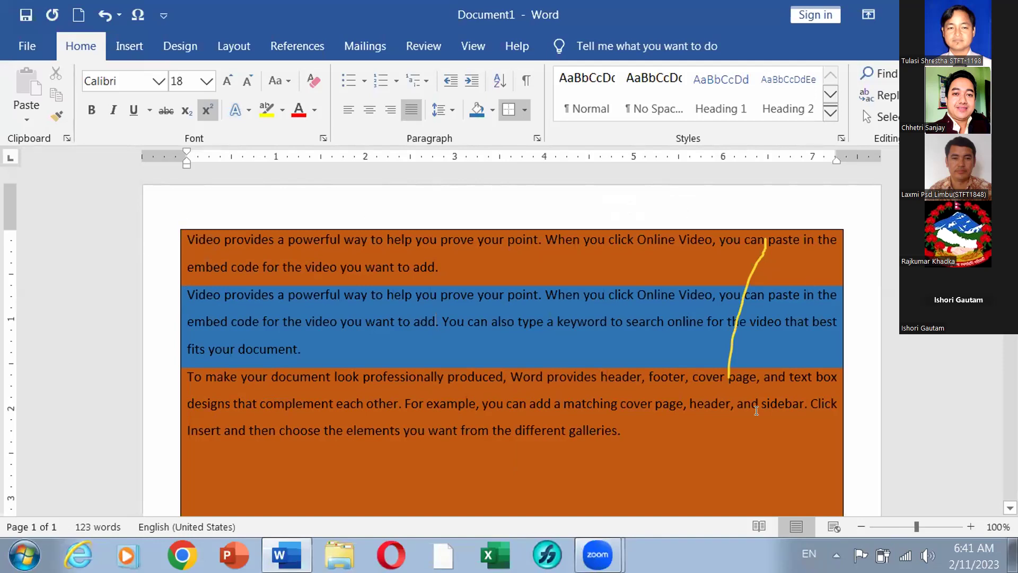
# Remove all borders from the shaded paragraphs
pyautogui.click(523, 109)
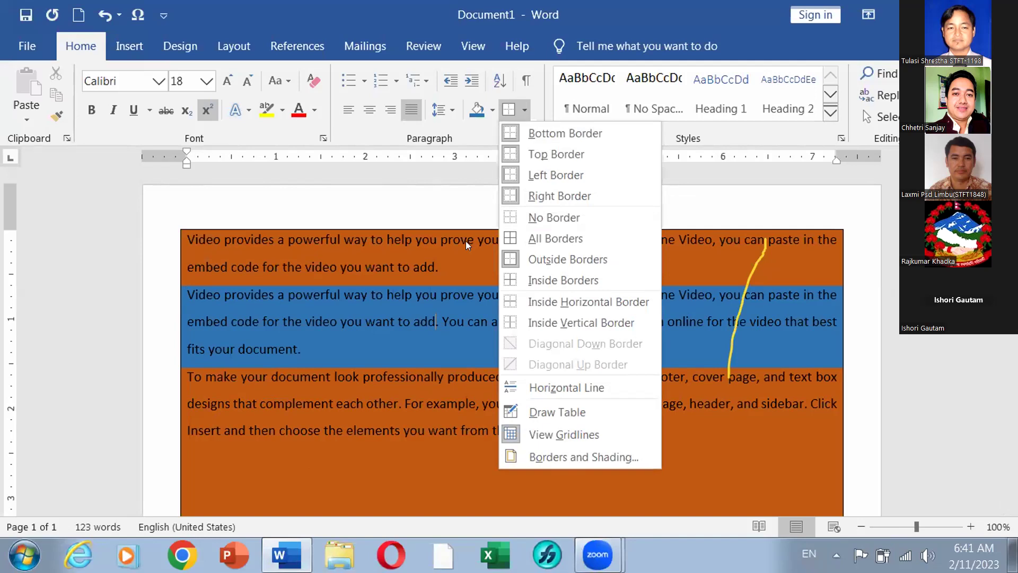
pyautogui.click(533, 215)
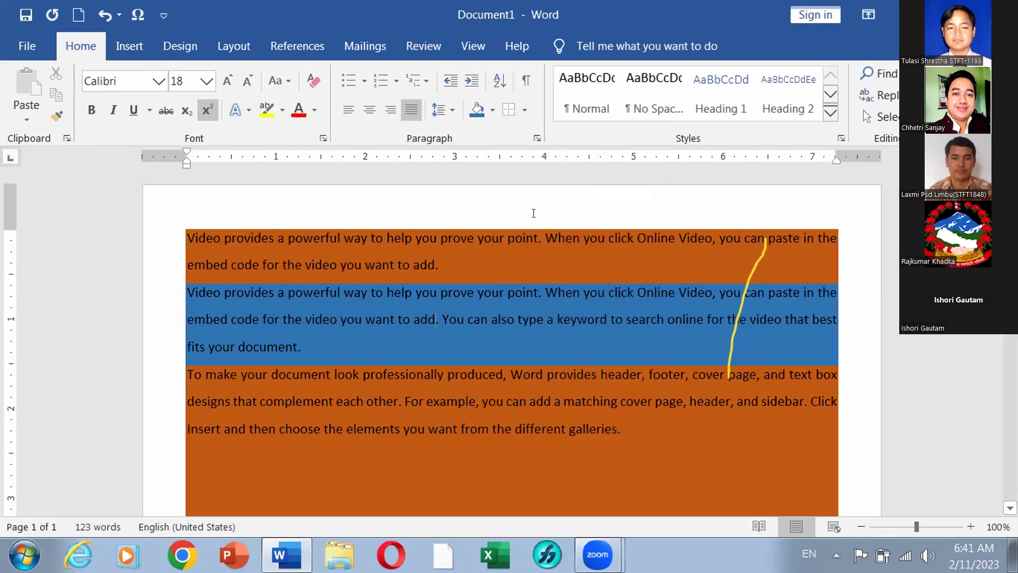
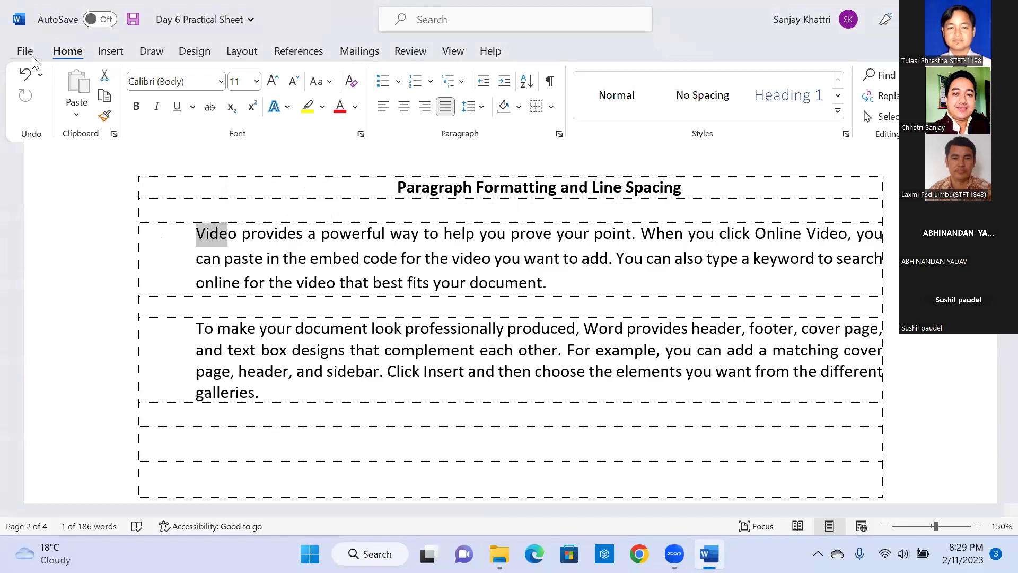
# Look over the Office account and product information and the General section of Word Options, and close the options
pyautogui.click(26, 52)
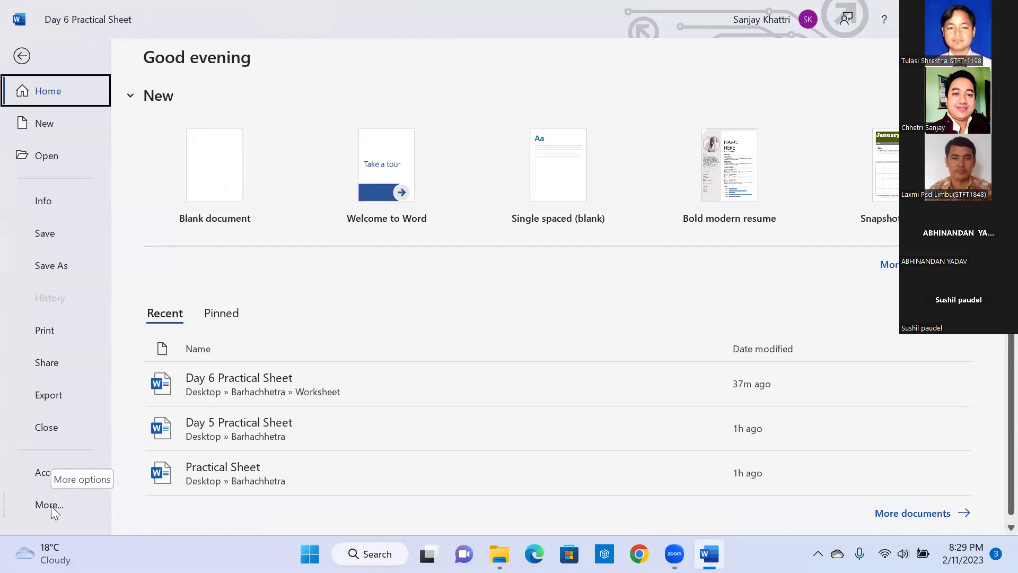
pyautogui.click(76, 505)
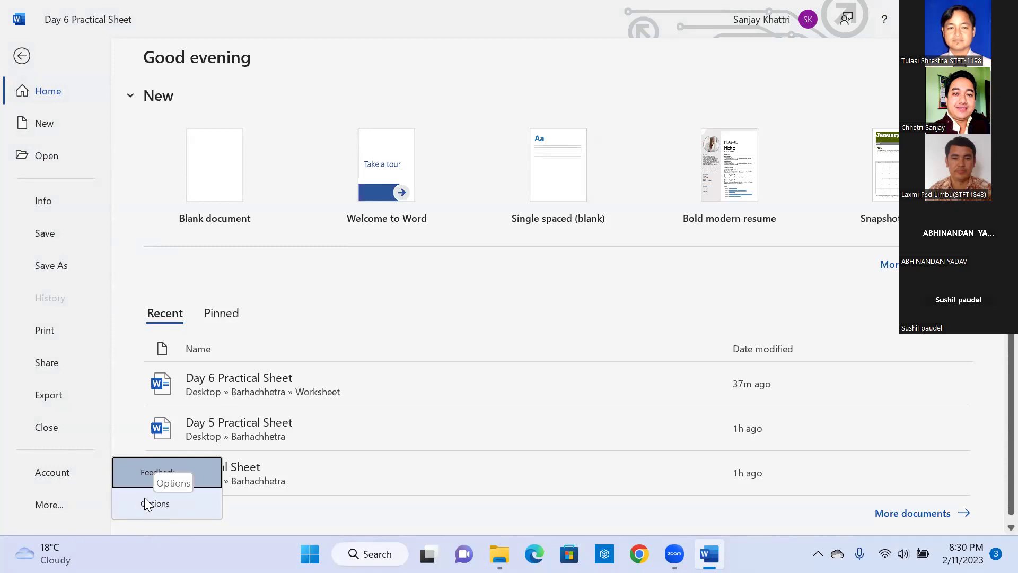
pyautogui.click(21, 55)
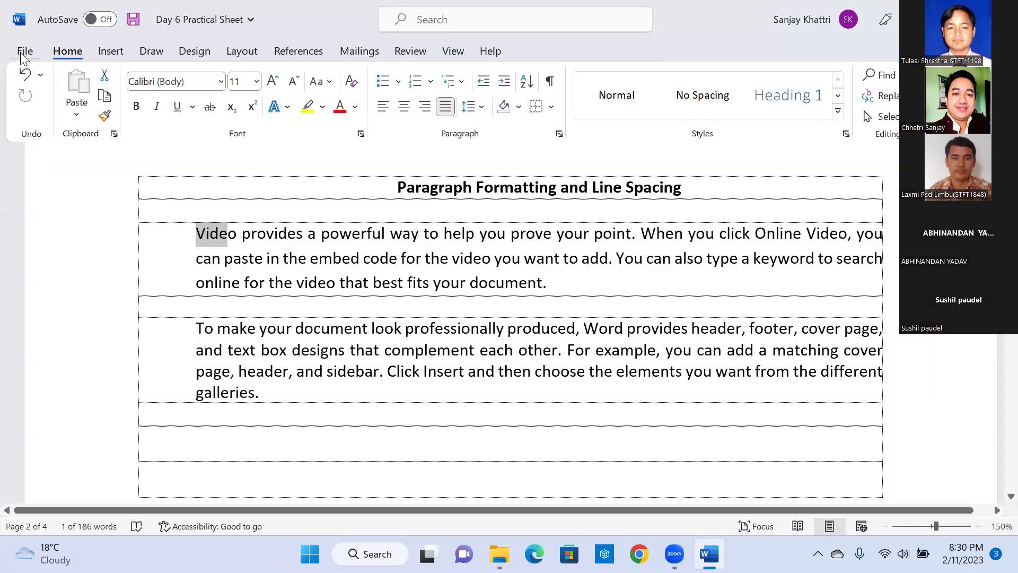
pyautogui.click(24, 51)
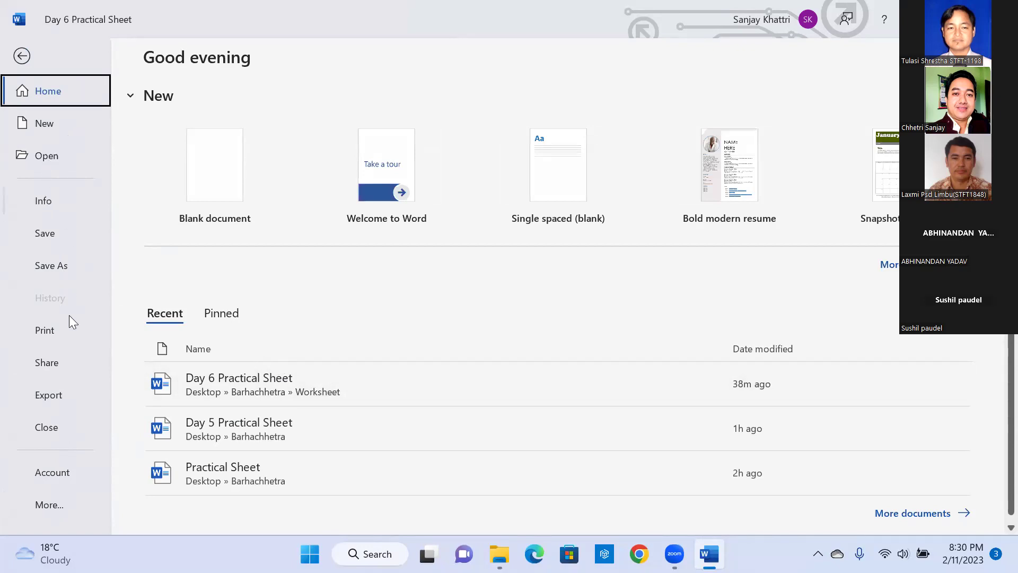
pyautogui.click(54, 503)
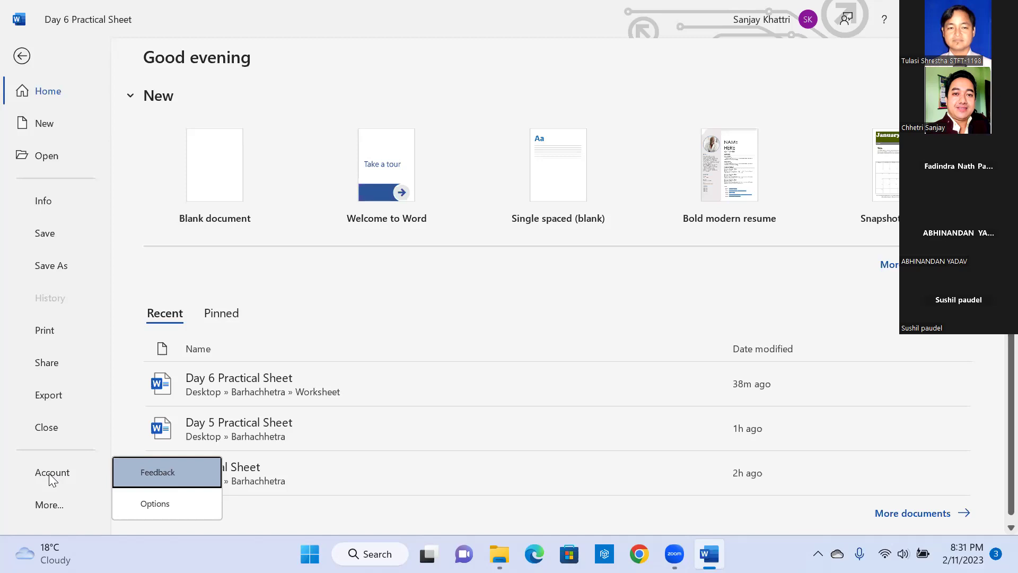
pyautogui.click(49, 473)
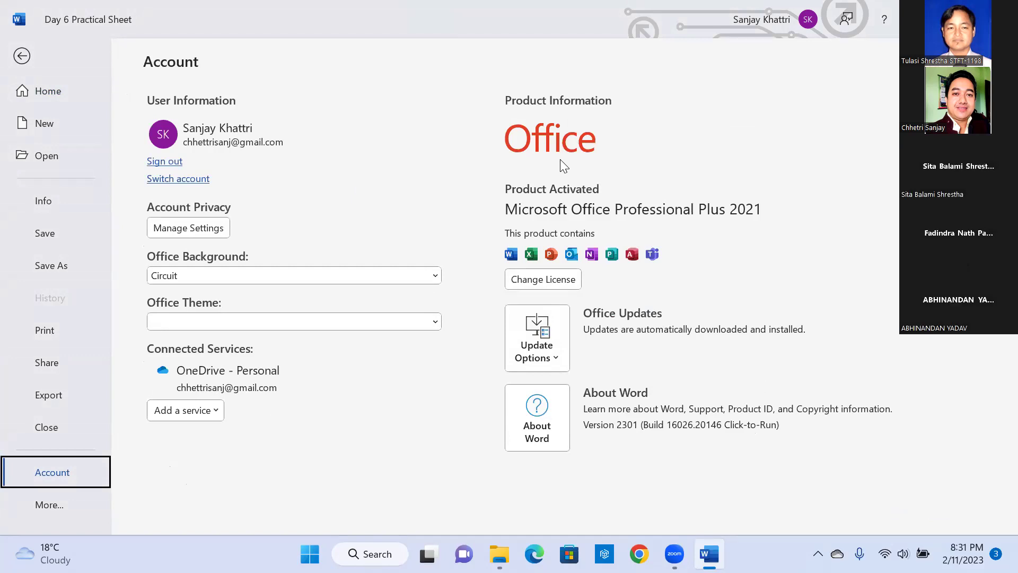
pyautogui.click(51, 501)
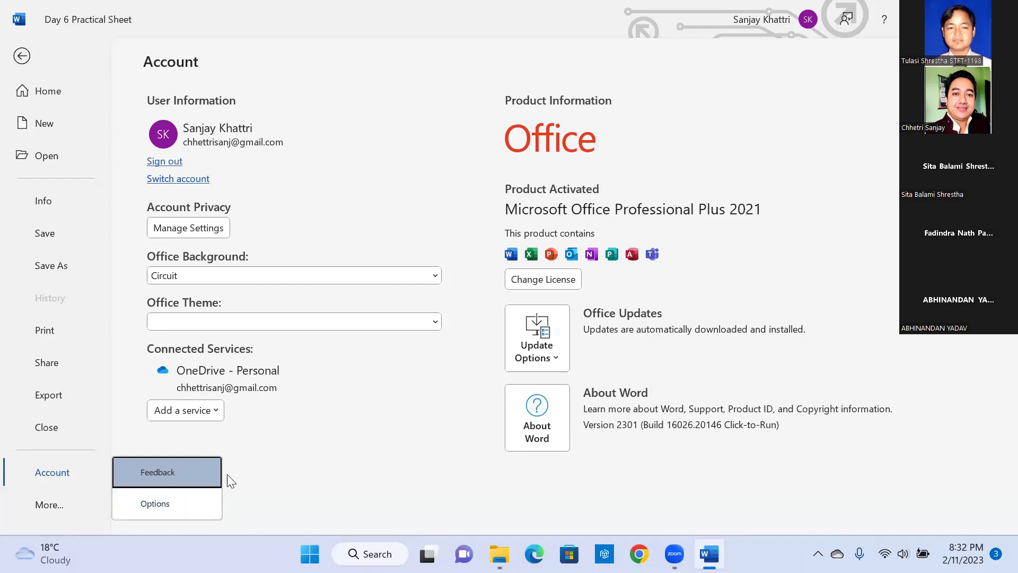
pyautogui.click(156, 503)
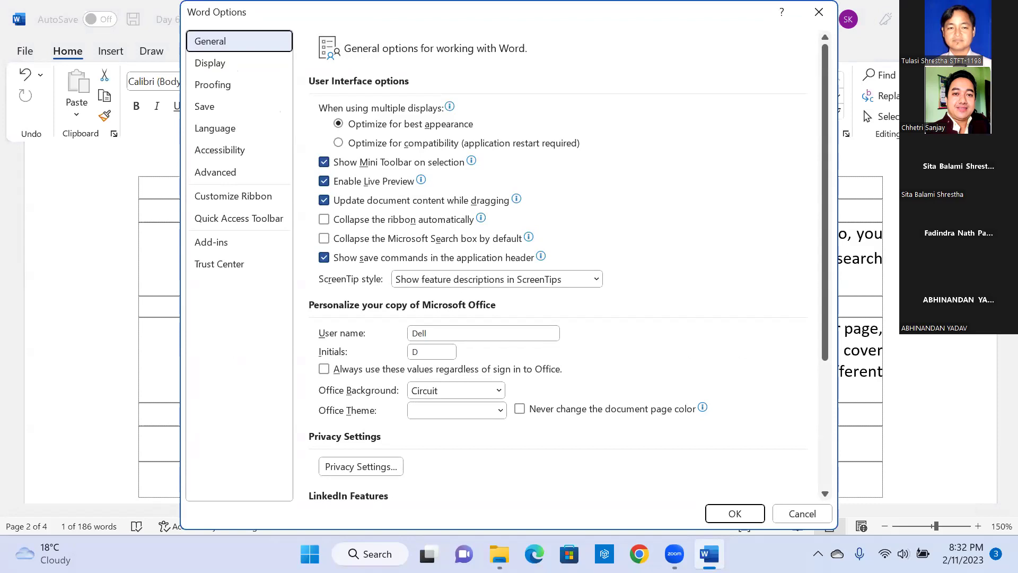
pyautogui.click(800, 514)
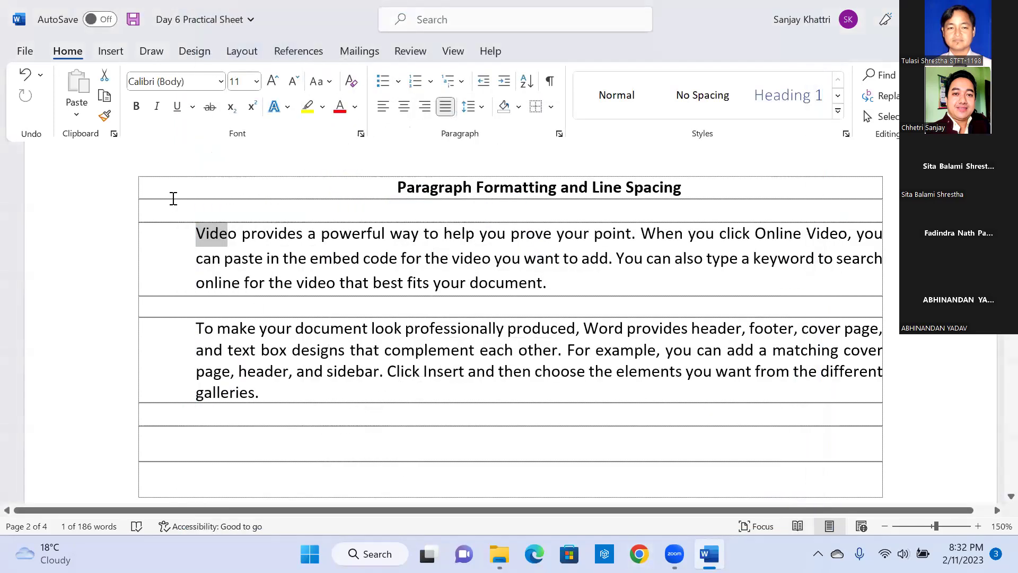
# Turn off Show text boundaries in the advanced Word options for the Day 6 Practical Sheet document
pyautogui.click(177, 185)
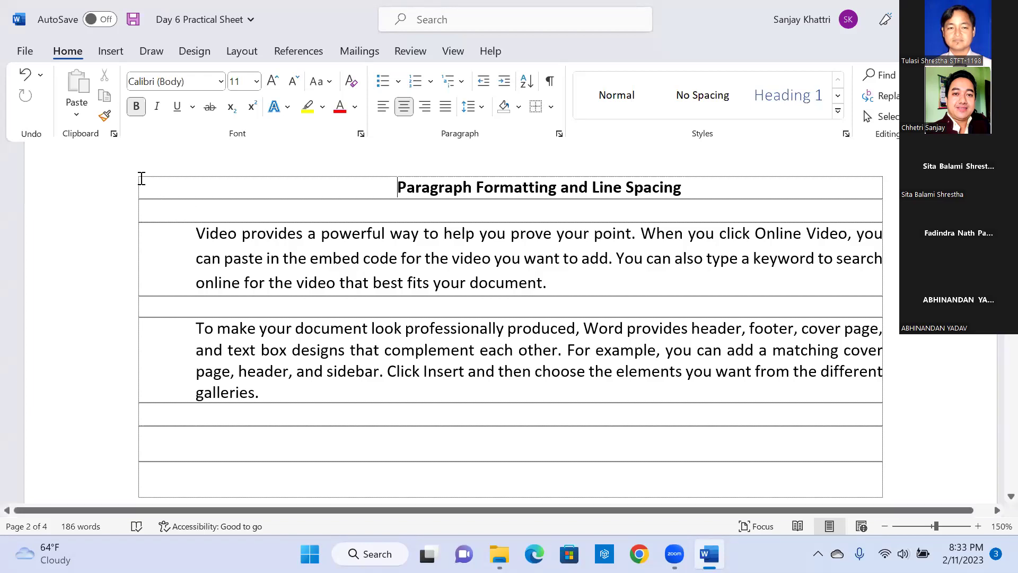
pyautogui.click(26, 51)
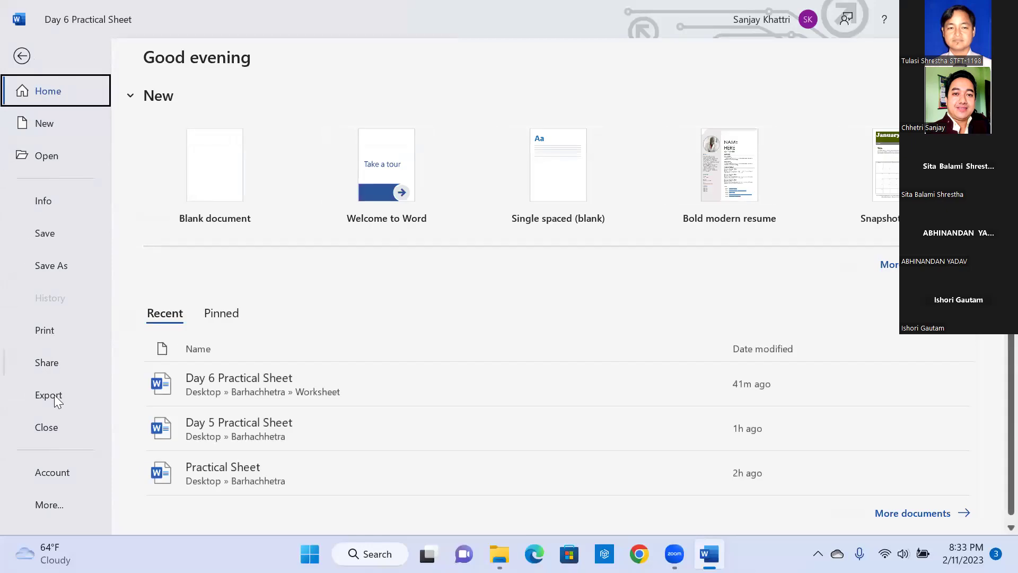
pyautogui.click(40, 505)
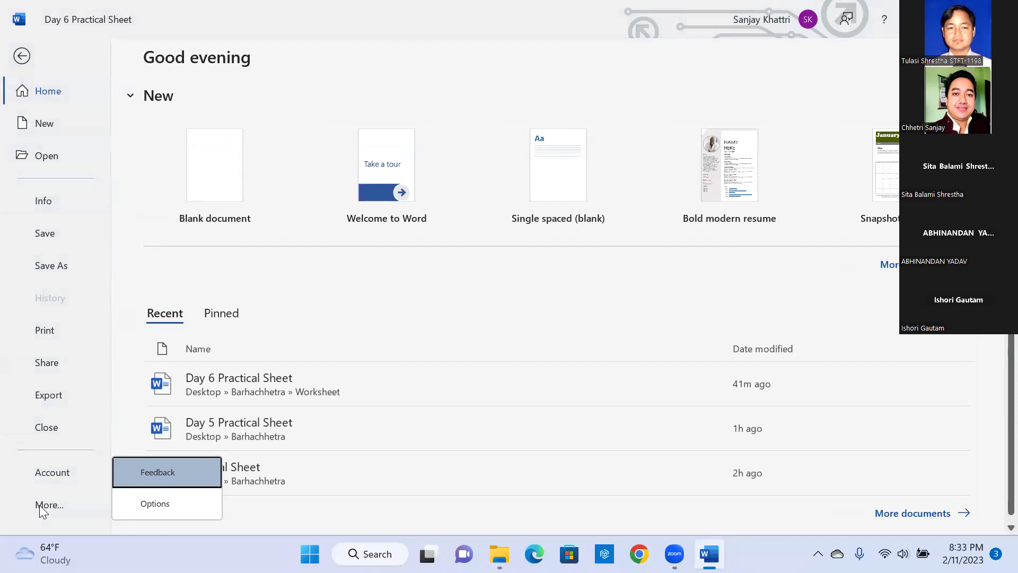
pyautogui.click(155, 509)
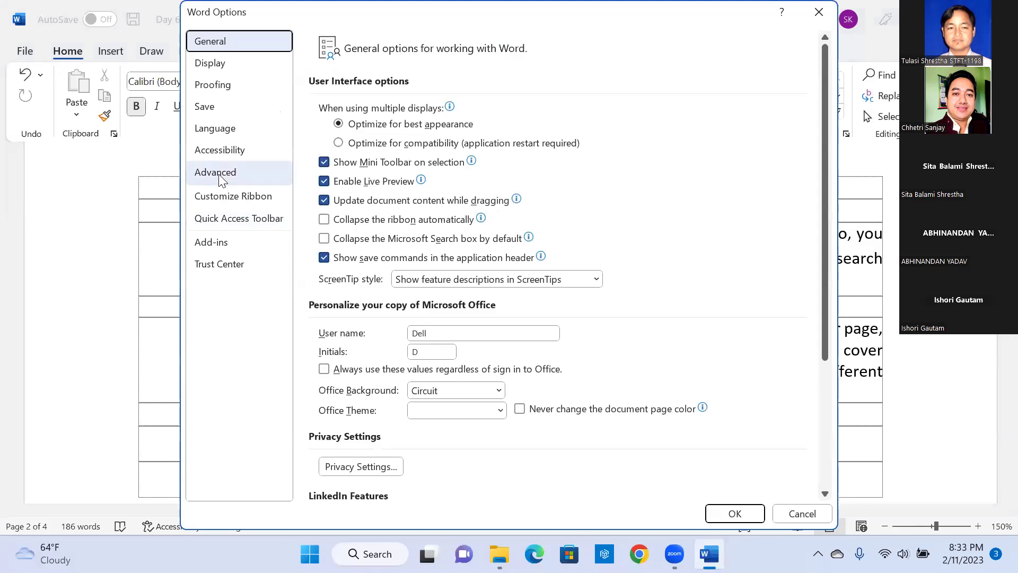
pyautogui.click(219, 174)
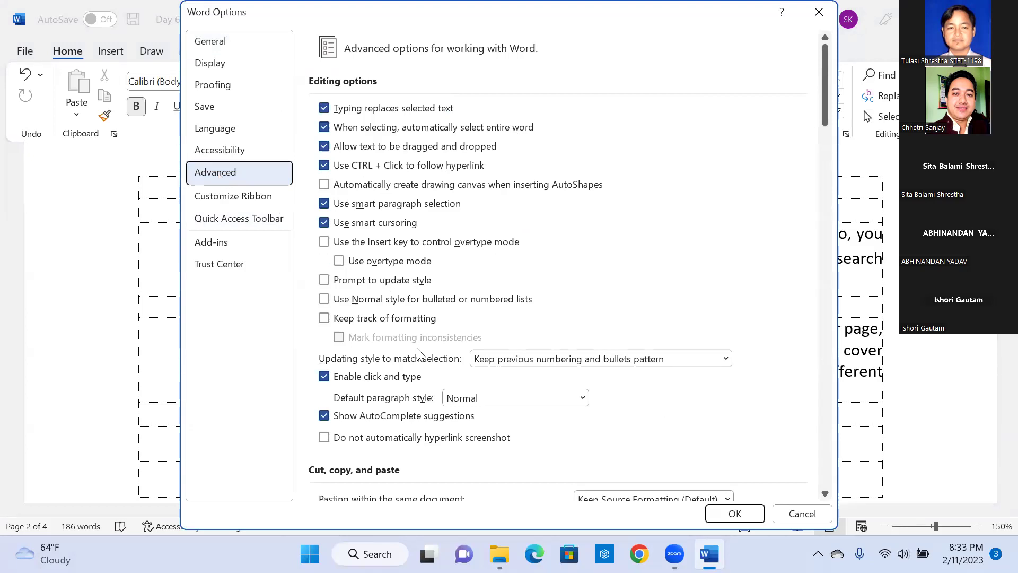
pyautogui.scroll(-3, 418, 355)
pyautogui.scroll(-15, 419, 354)
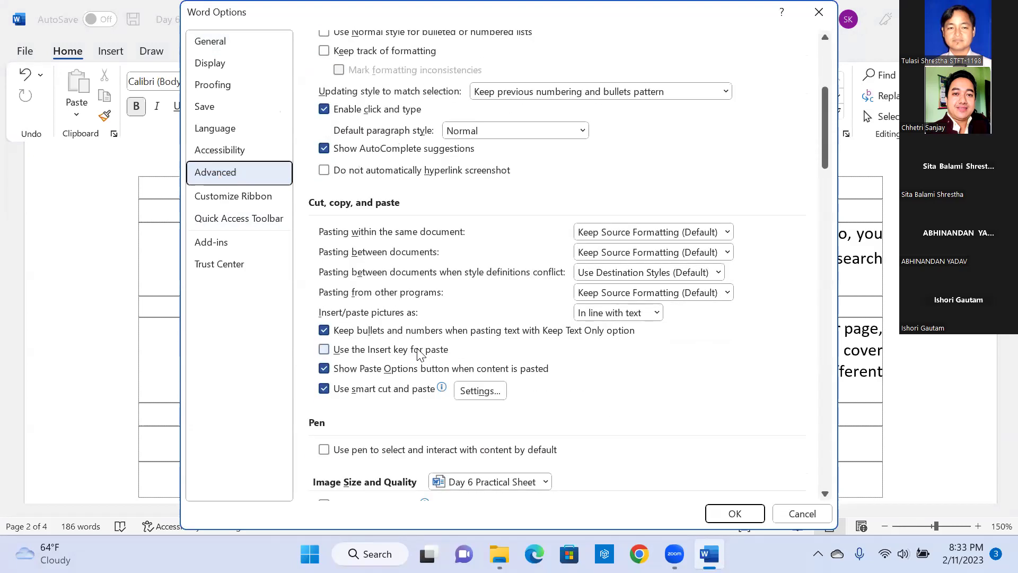
pyautogui.scroll(-3, 419, 354)
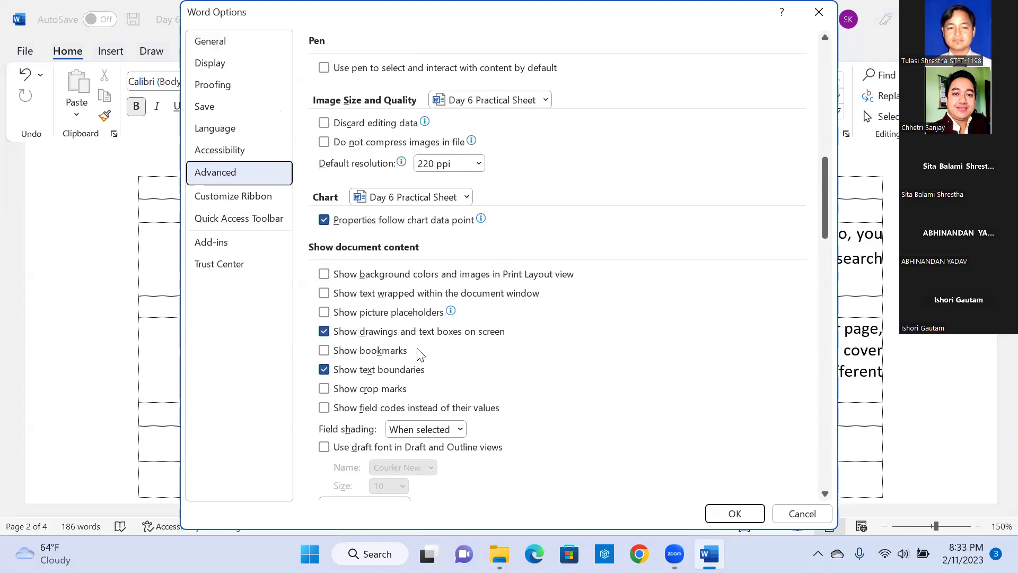
pyautogui.click(371, 372)
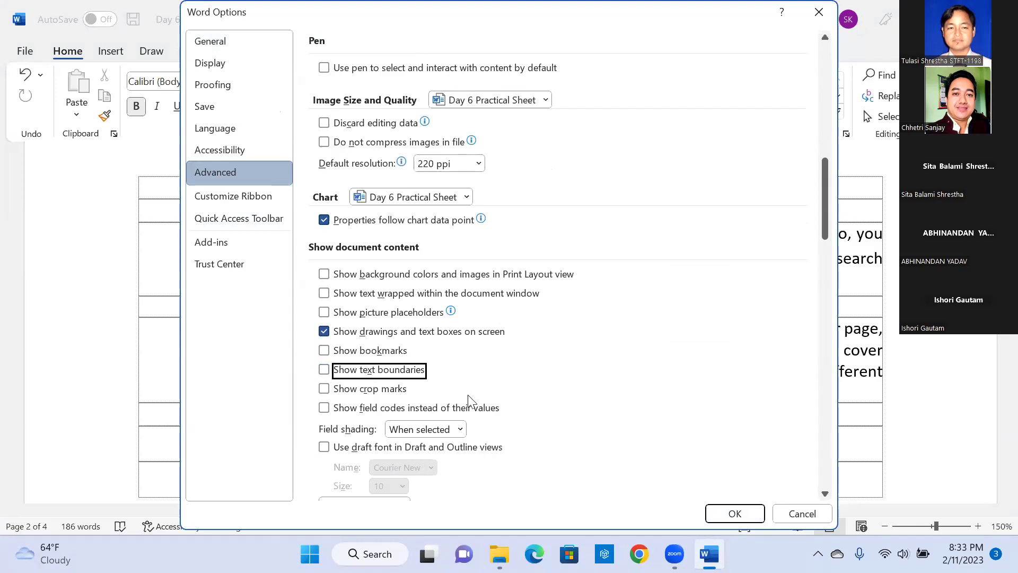
pyautogui.click(744, 514)
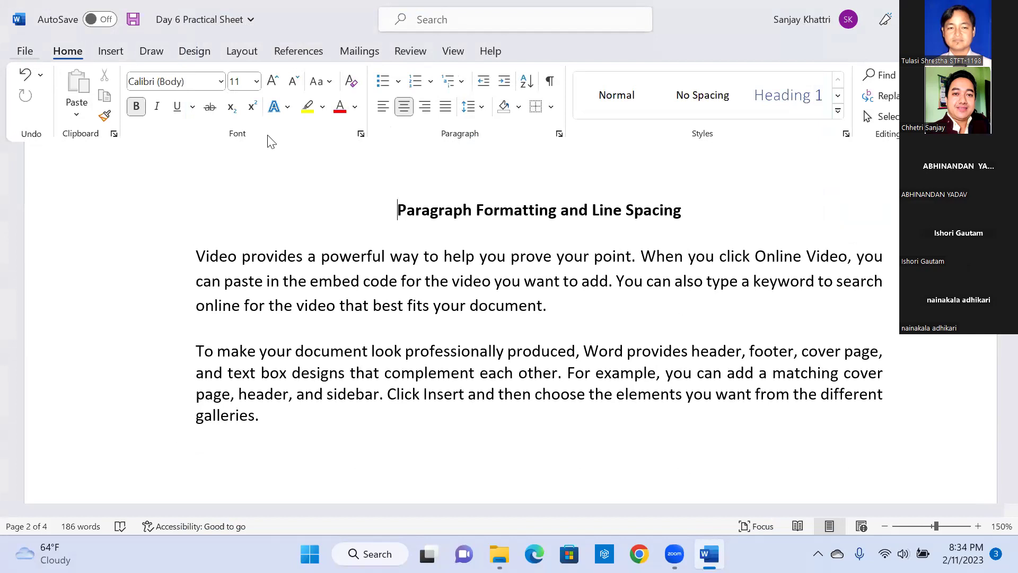
# Apply four-diamond bullets to the Sunday to Saturday list under Sorting, Bullets and Numbering, and change them to check marks
pyautogui.scroll(-2, 419, 314)
pyautogui.scroll(-3, 419, 318)
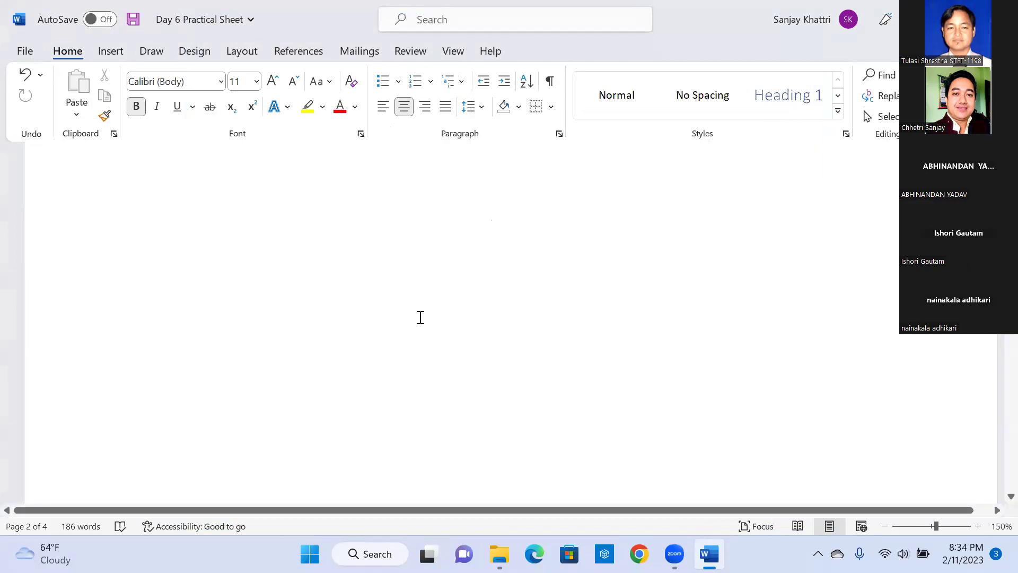
pyautogui.scroll(-5, 420, 317)
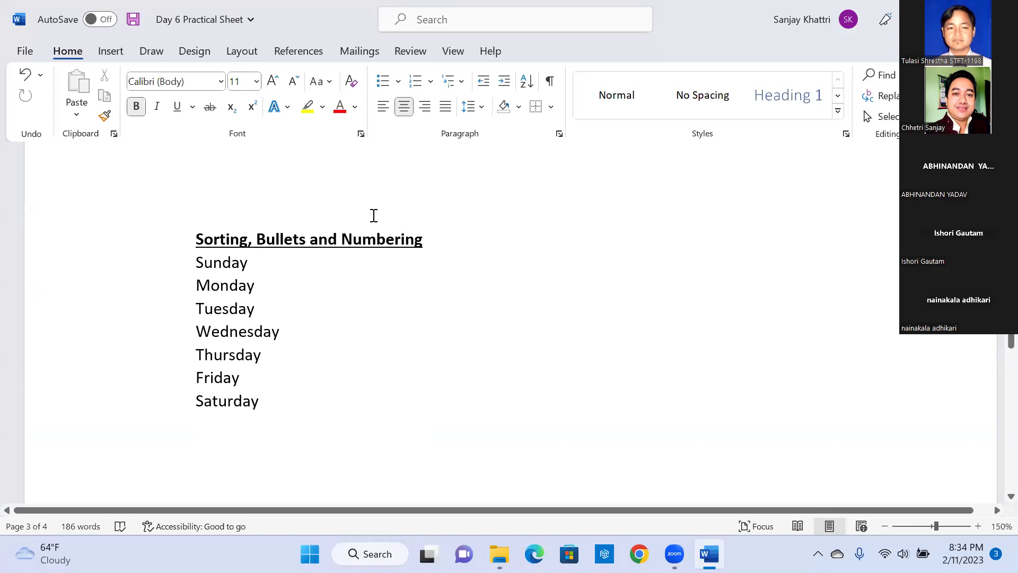
pyautogui.moveTo(267, 405); pyautogui.dragTo(195, 264)
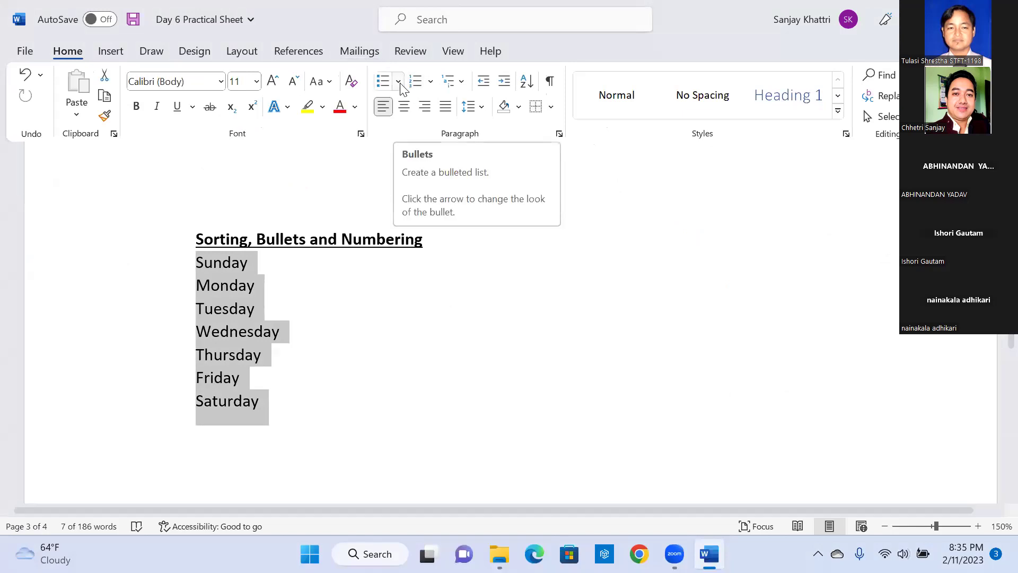
pyautogui.click(398, 82)
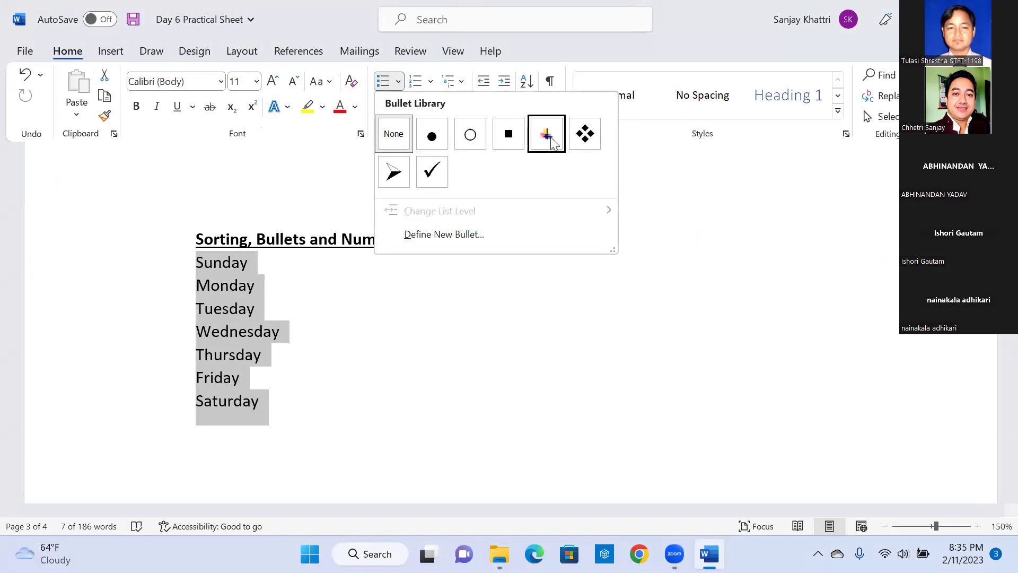
pyautogui.click(585, 135)
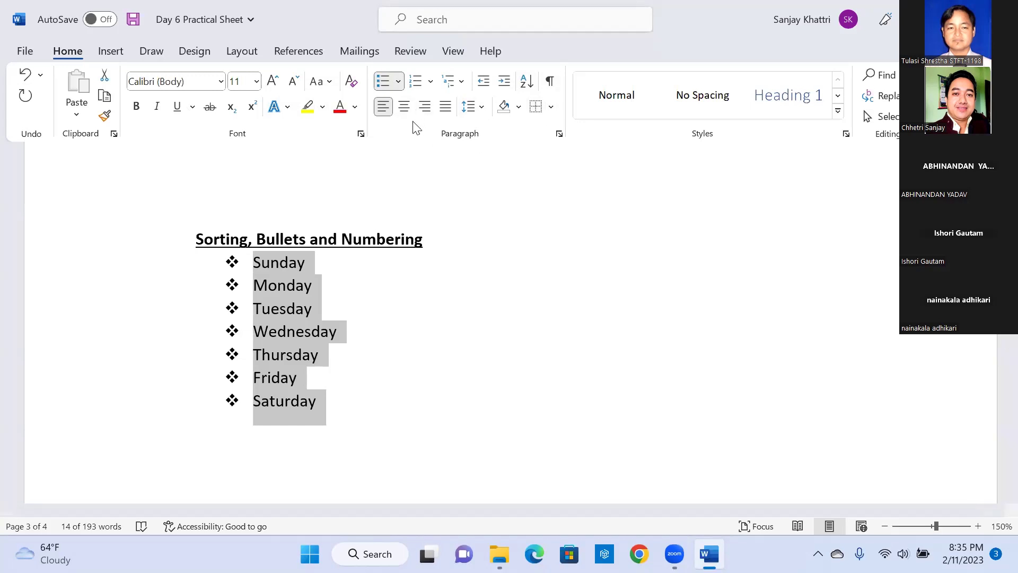
pyautogui.click(398, 84)
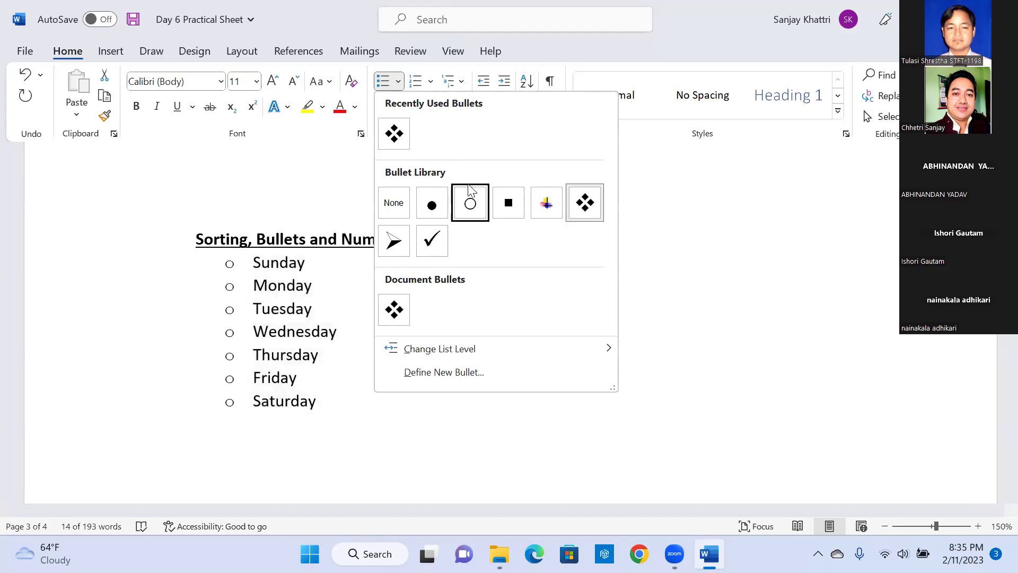
pyautogui.click(433, 243)
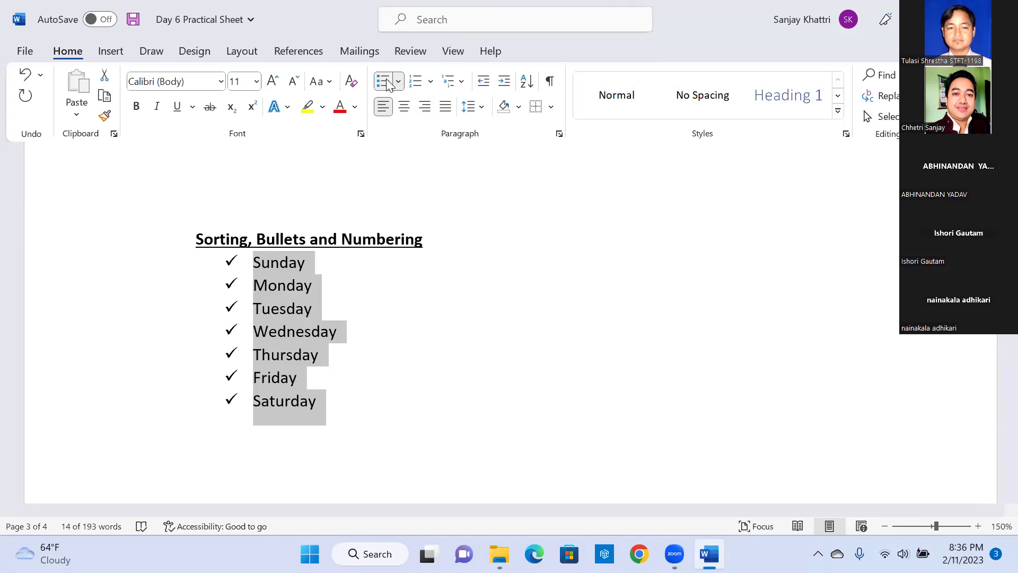
# Number the weekday list in the formats 1. 2. 3., I. II. III. and A. B. C. in turn, finishing with a) b) c)
pyautogui.click(430, 82)
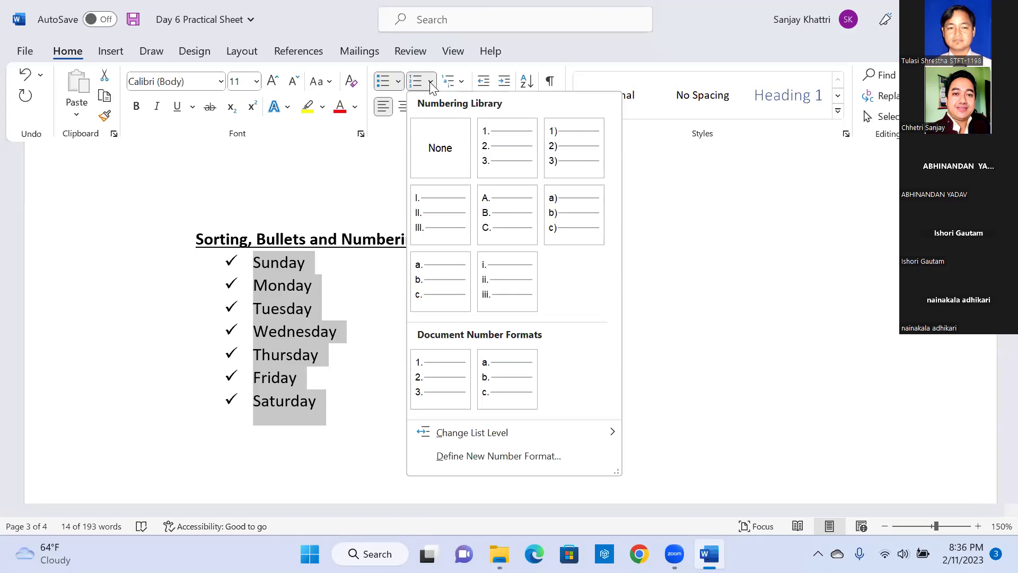
pyautogui.click(492, 140)
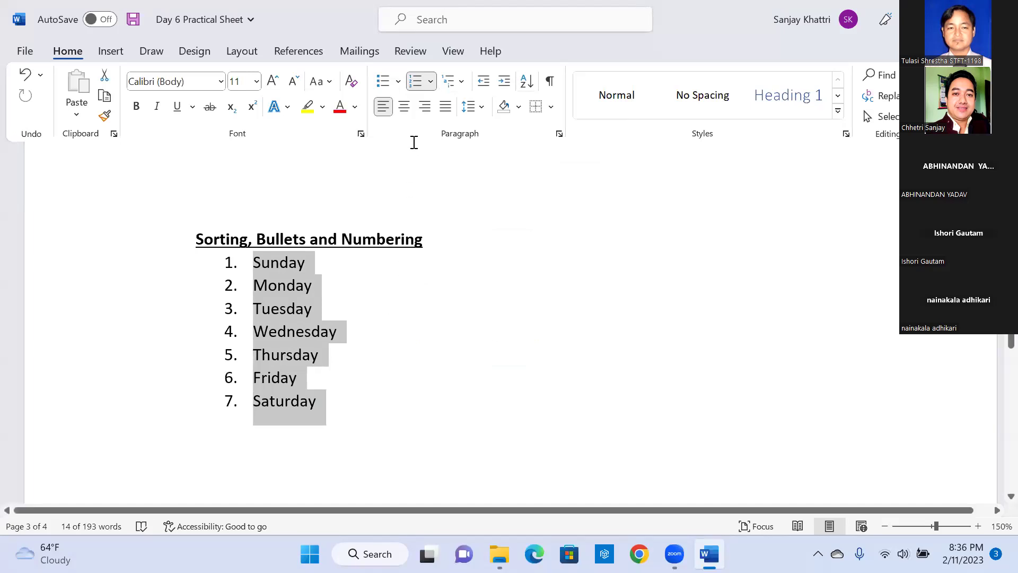
pyautogui.click(431, 81)
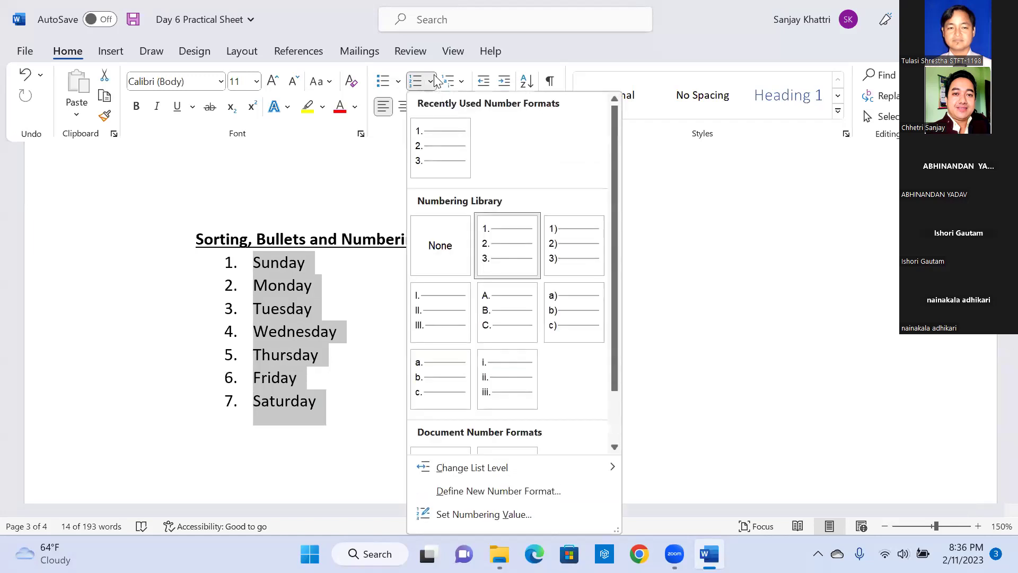
pyautogui.click(427, 317)
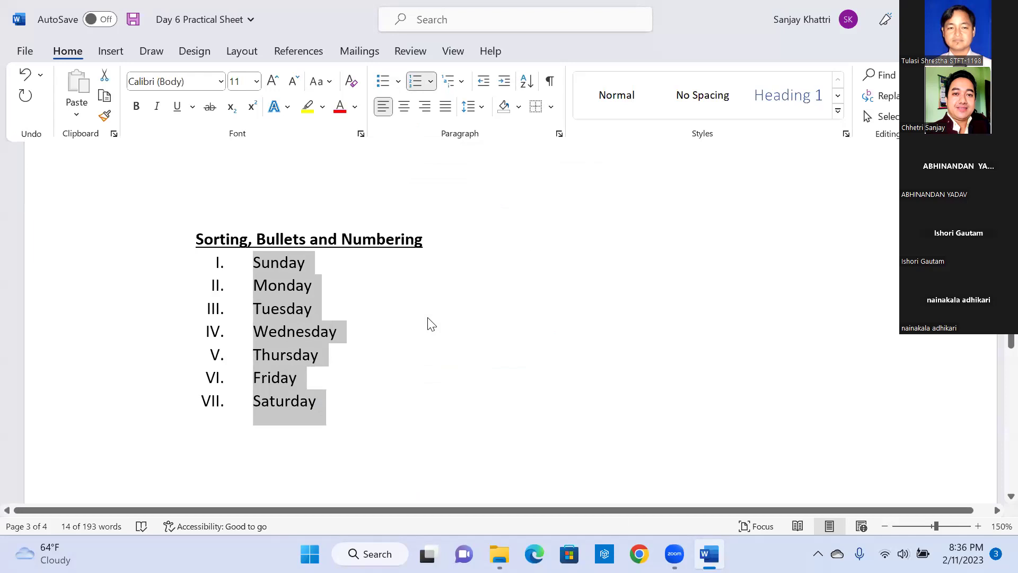
pyautogui.click(432, 79)
pyautogui.click(499, 325)
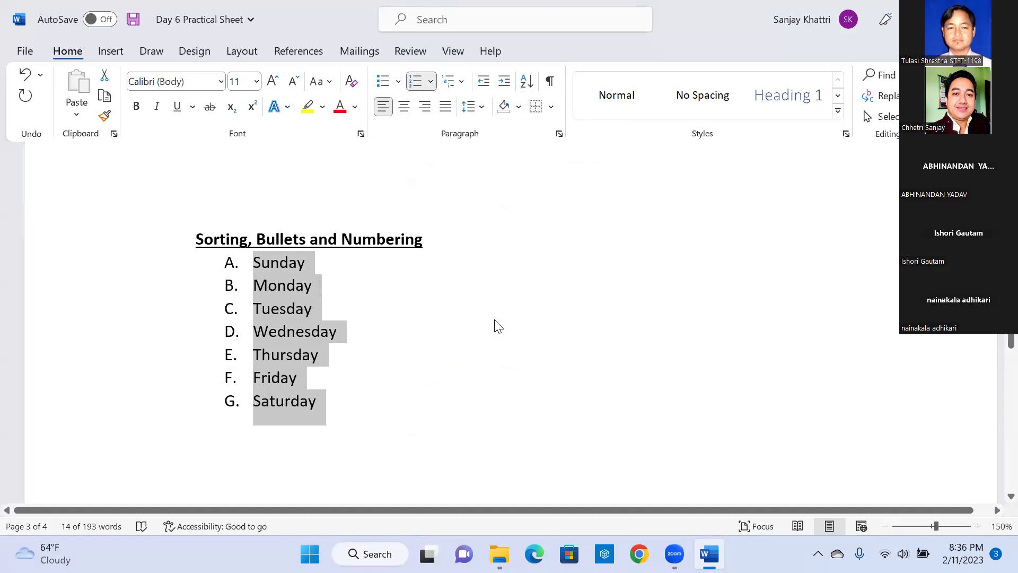
pyautogui.click(431, 79)
pyautogui.click(566, 310)
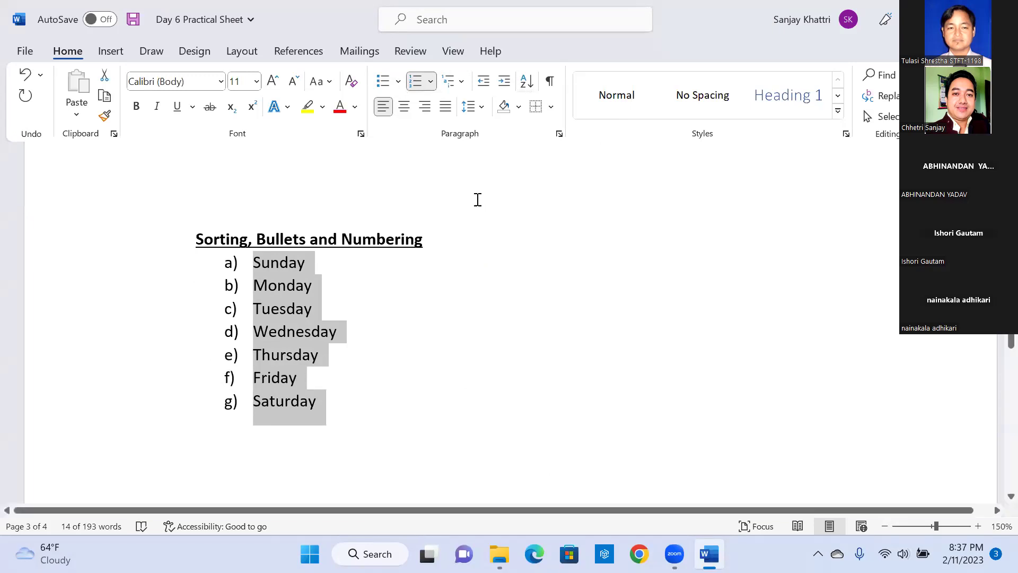
# Replace the a) b) c) numbering of the weekday list with the multicoloured down-arrow picture bullet from the bullet library
pyautogui.click(399, 82)
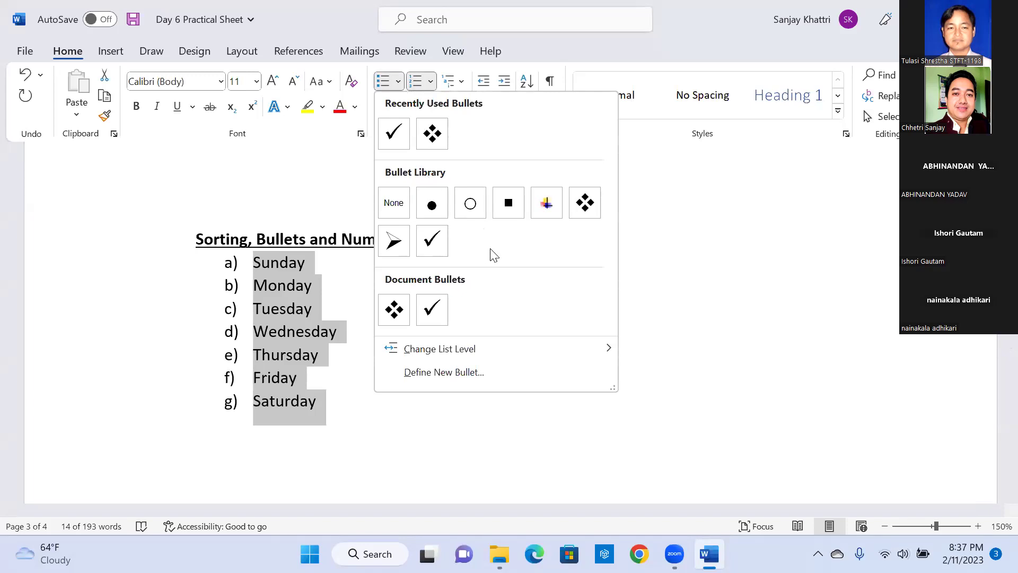
pyautogui.click(553, 205)
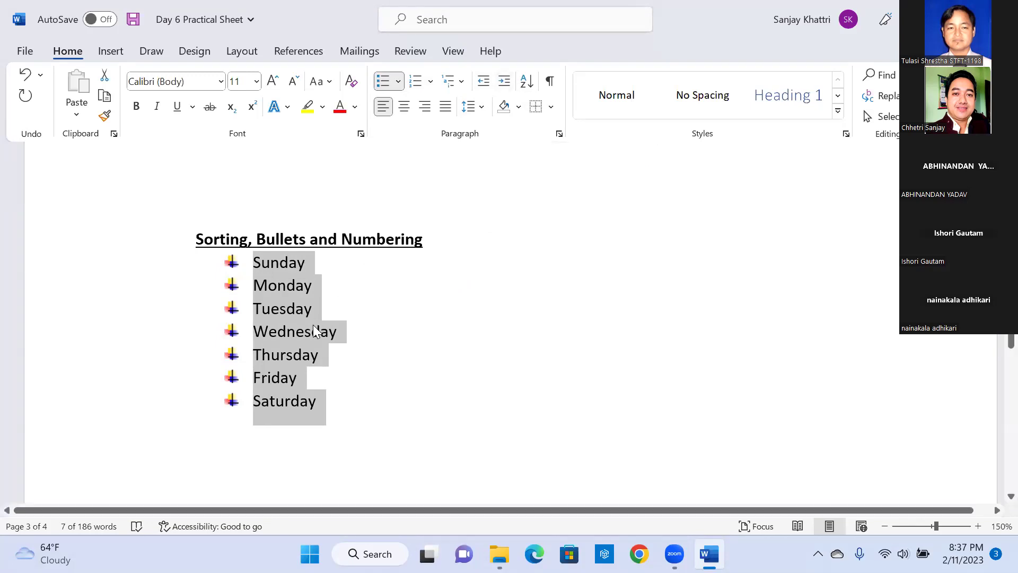
pyautogui.click(377, 293)
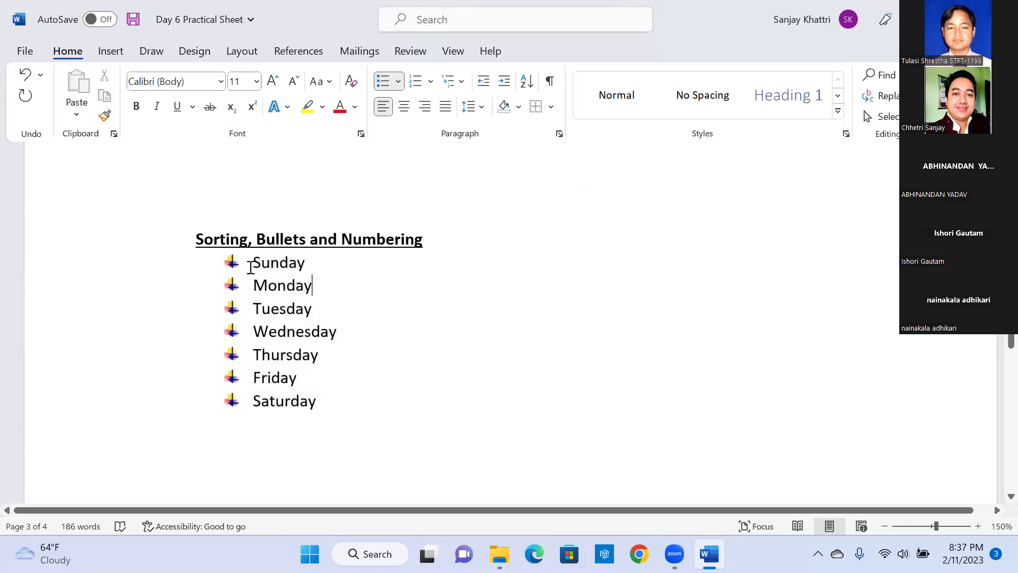
# Turn on Show text boundaries in the advanced Word options for the Day 6 Practical Sheet document
pyautogui.click(20, 51)
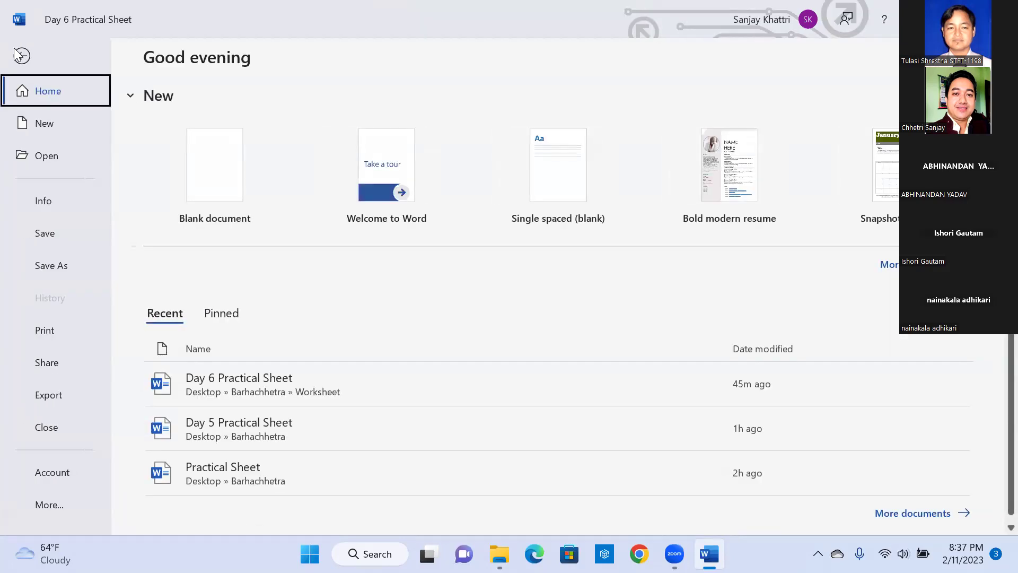
pyautogui.click(53, 504)
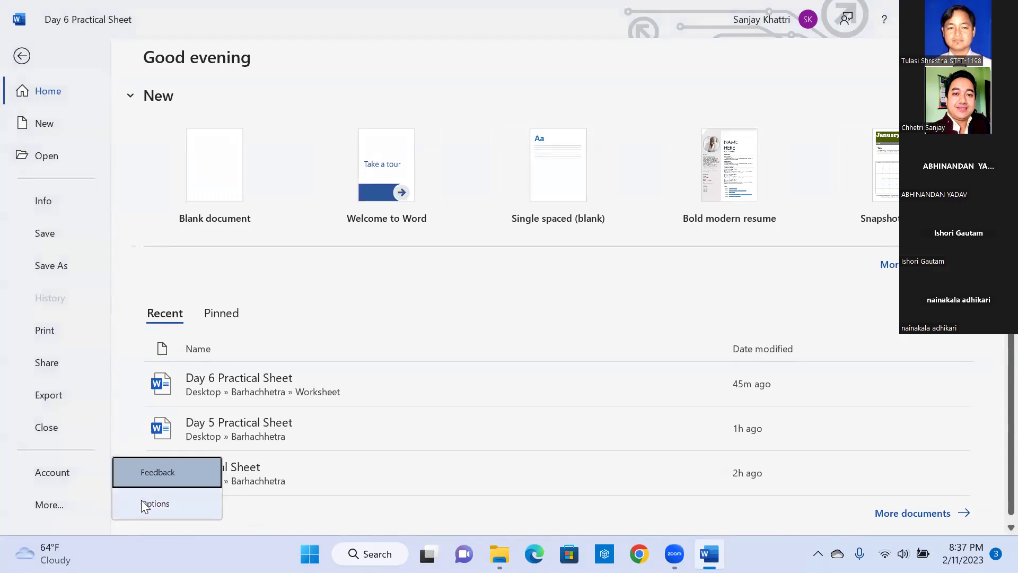
pyautogui.click(141, 503)
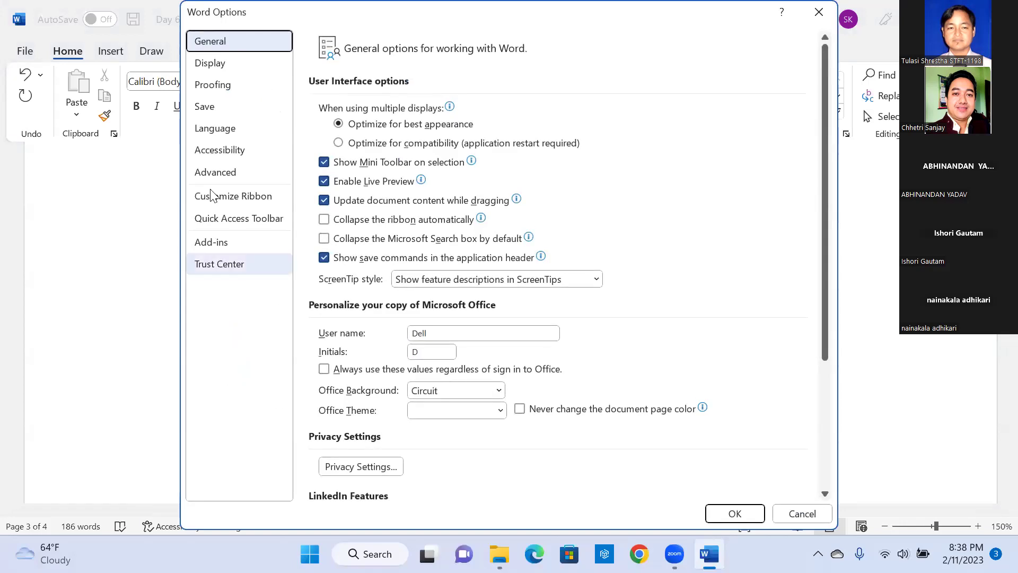
pyautogui.click(215, 172)
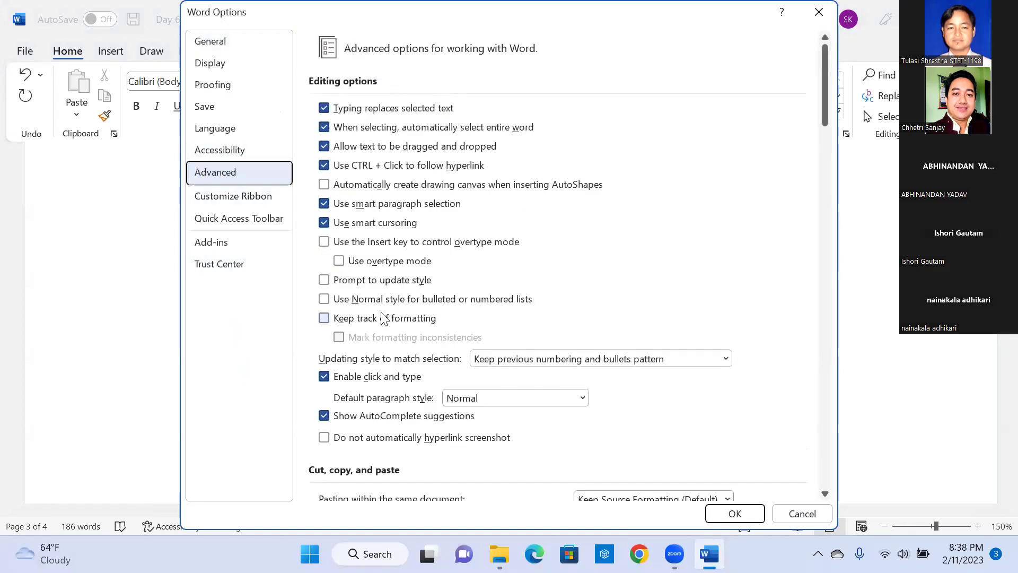
pyautogui.scroll(-5, 383, 317)
pyautogui.scroll(-10, 382, 318)
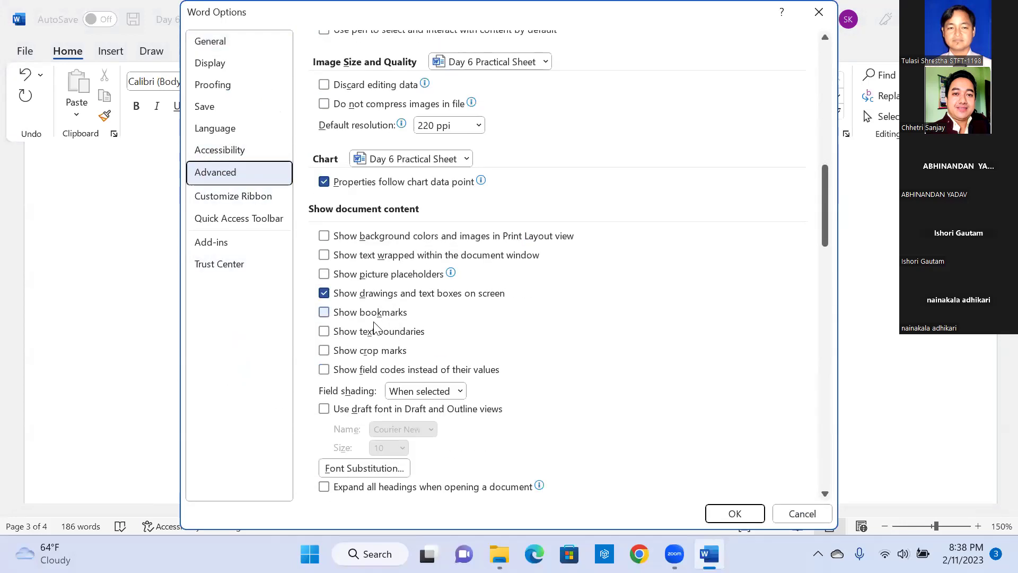
pyautogui.click(366, 332)
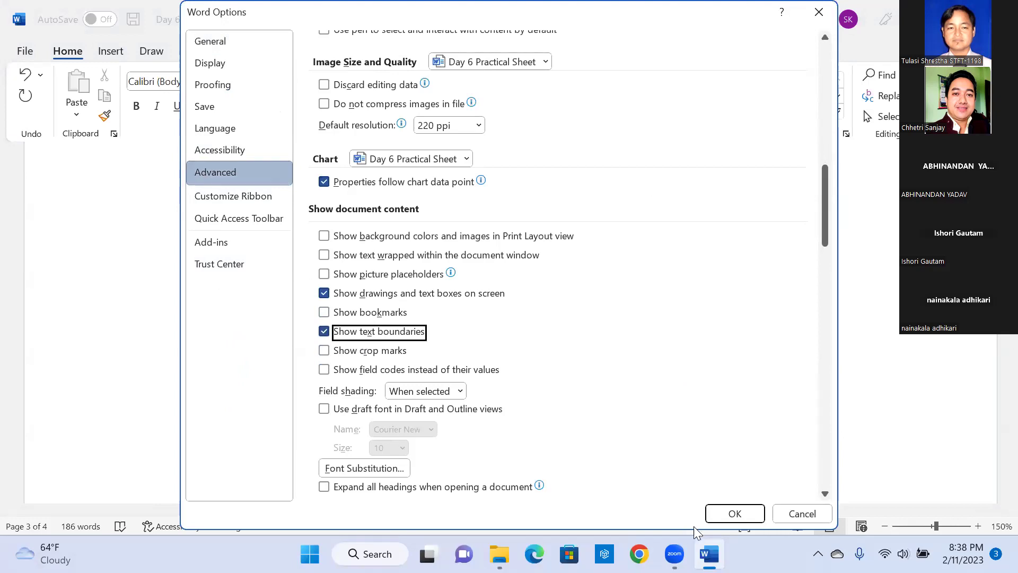
pyautogui.click(729, 512)
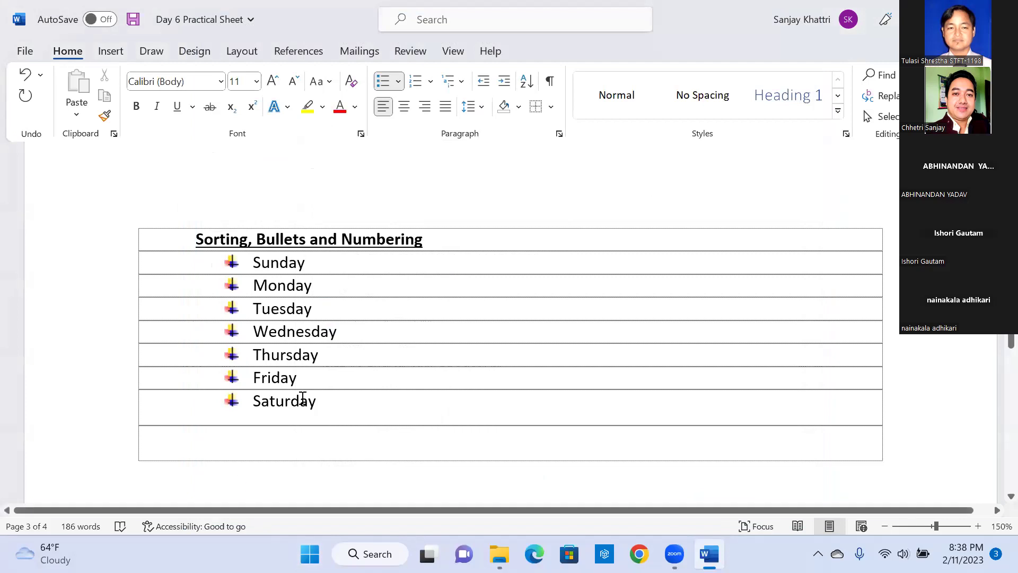
# Decrease the indent of the bulleted weekday list to the left text boundary, and increase it repeatedly until the list starts well inside the heading's width
pyautogui.moveTo(323, 400); pyautogui.dragTo(263, 262)
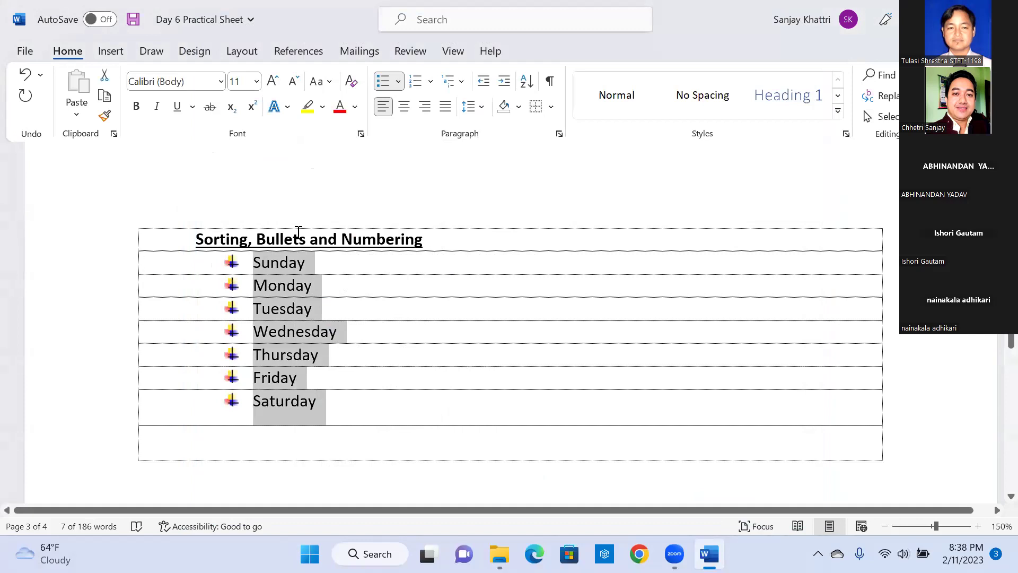
pyautogui.click(483, 83)
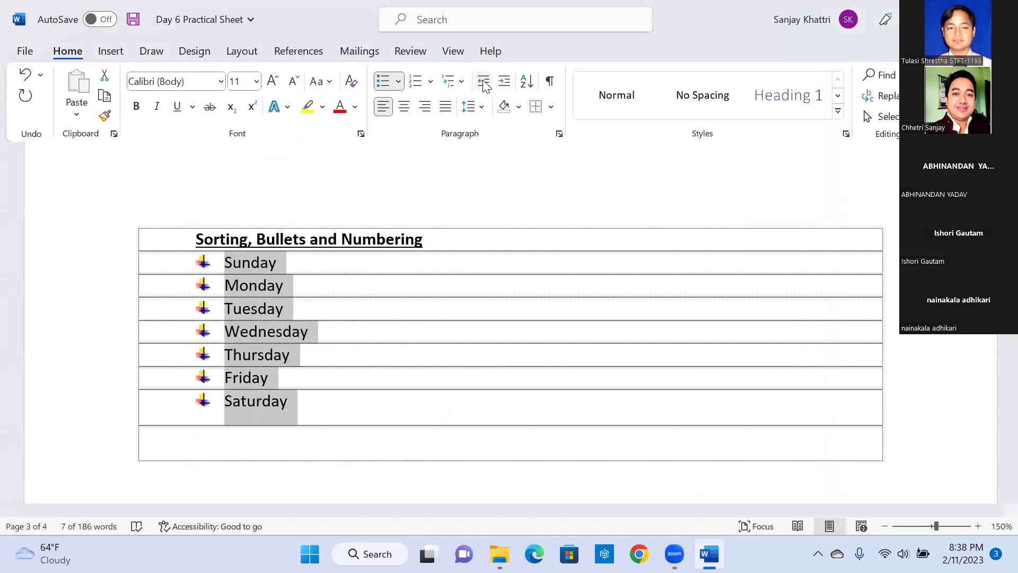
pyautogui.click(484, 83)
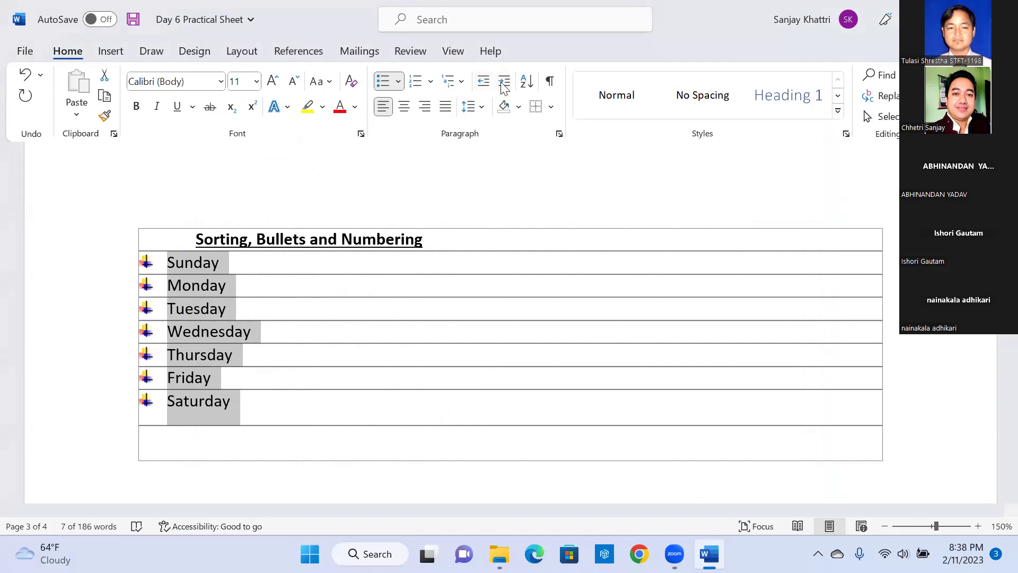
pyautogui.click(504, 82)
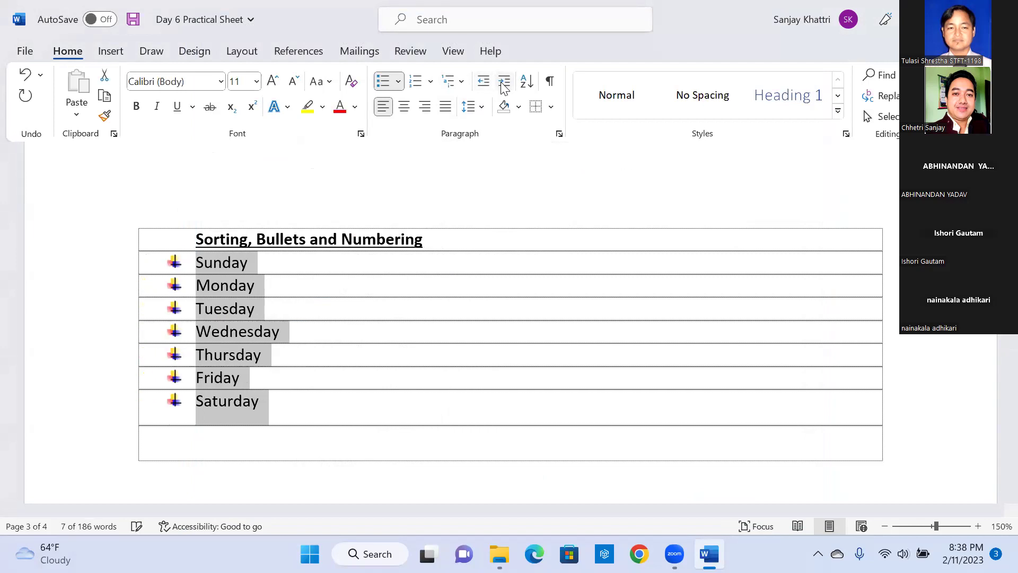
pyautogui.click(504, 82)
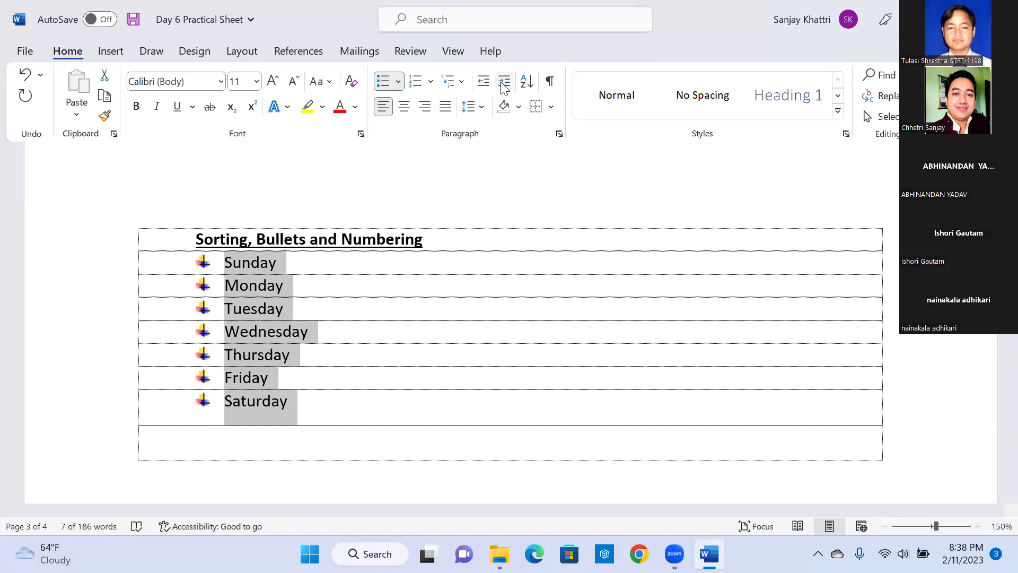
pyautogui.click(504, 84)
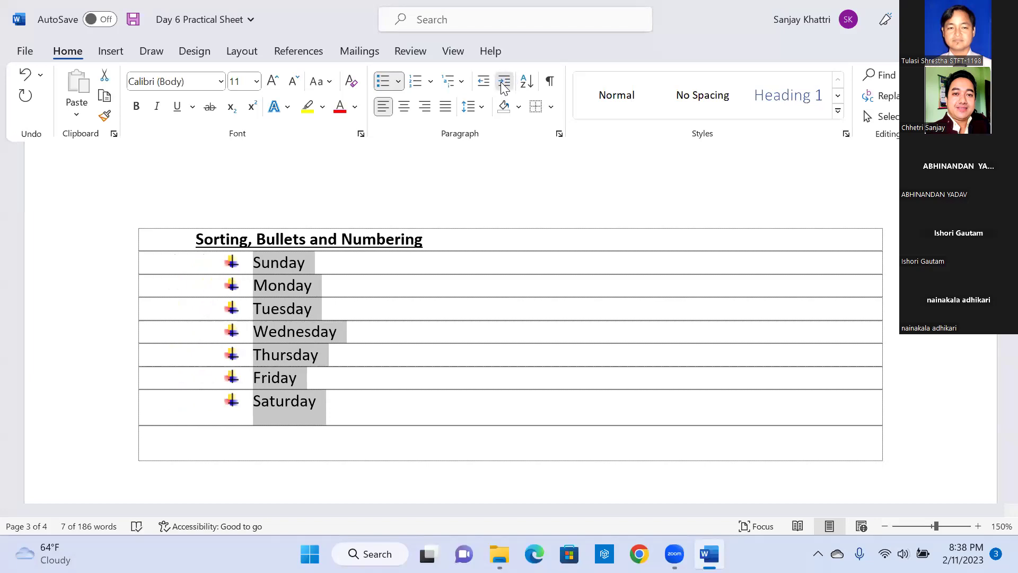
pyautogui.click(504, 83)
pyautogui.click(505, 84)
pyautogui.click(504, 83)
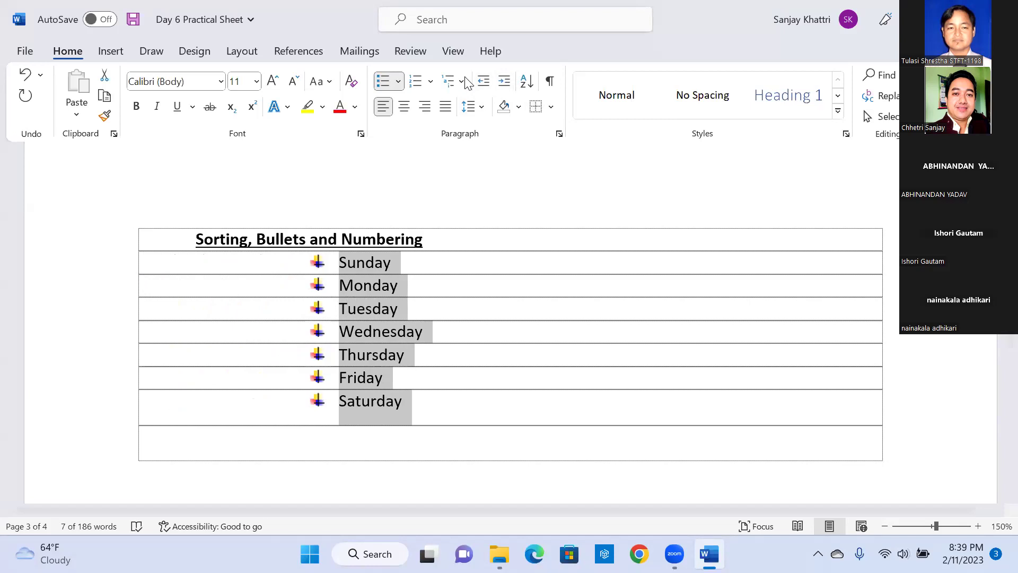
# Decrease the weekday list's indent back to the left text boundary, and increase it two levels so the bullets align with the heading's start
pyautogui.click(483, 82)
pyautogui.click(482, 82)
pyautogui.click(482, 83)
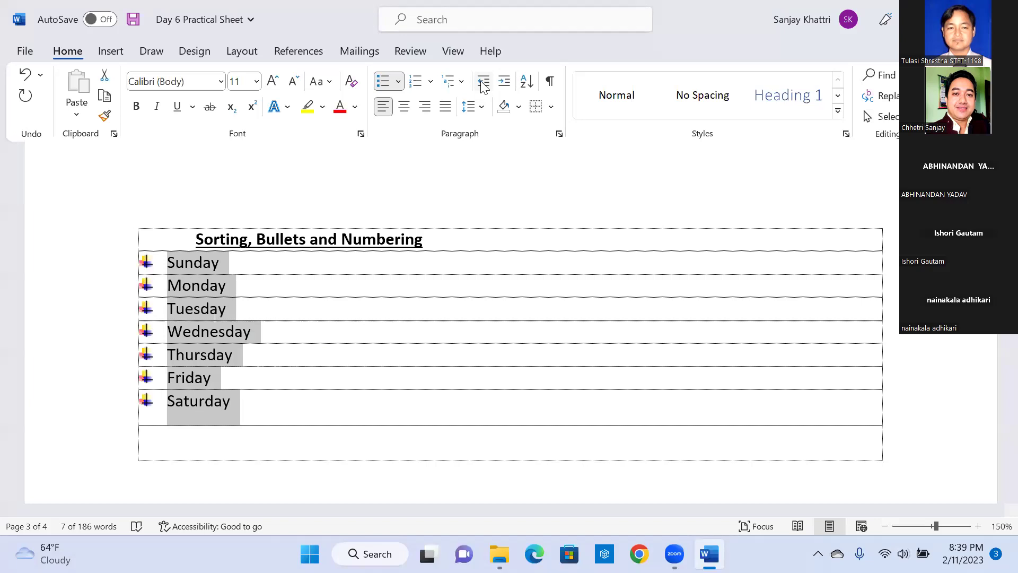
pyautogui.click(504, 83)
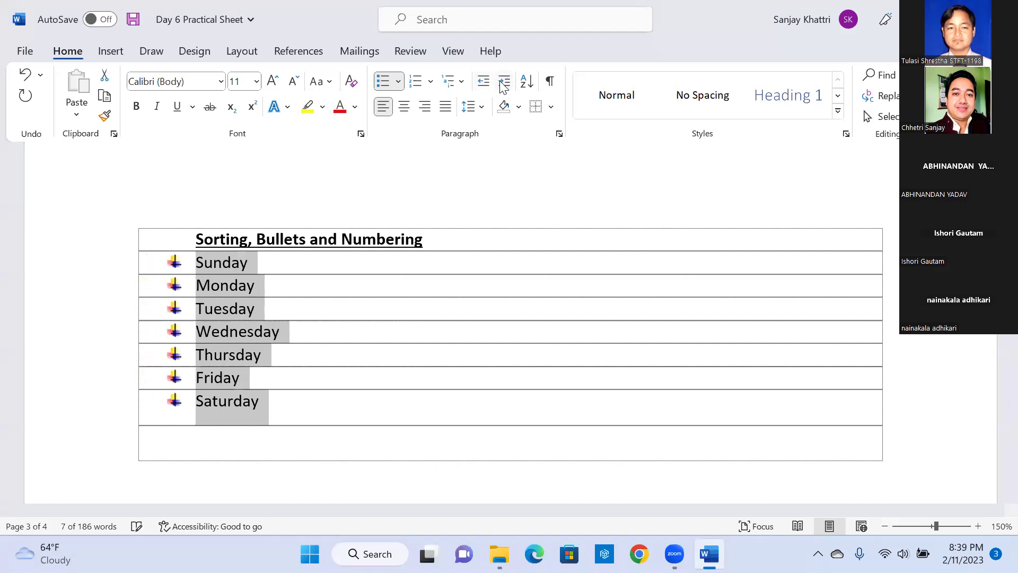
pyautogui.click(504, 84)
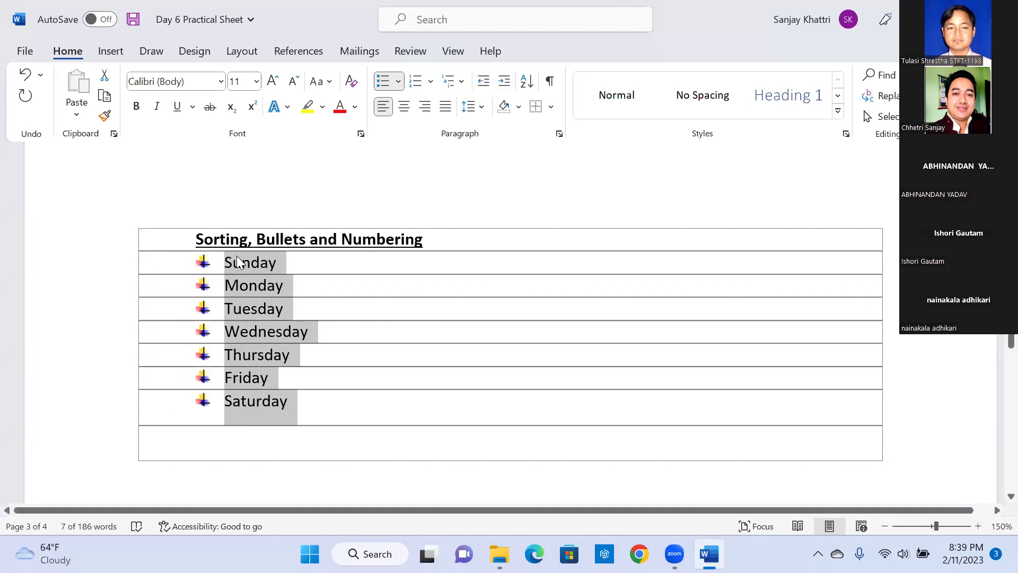
pyautogui.click(220, 237)
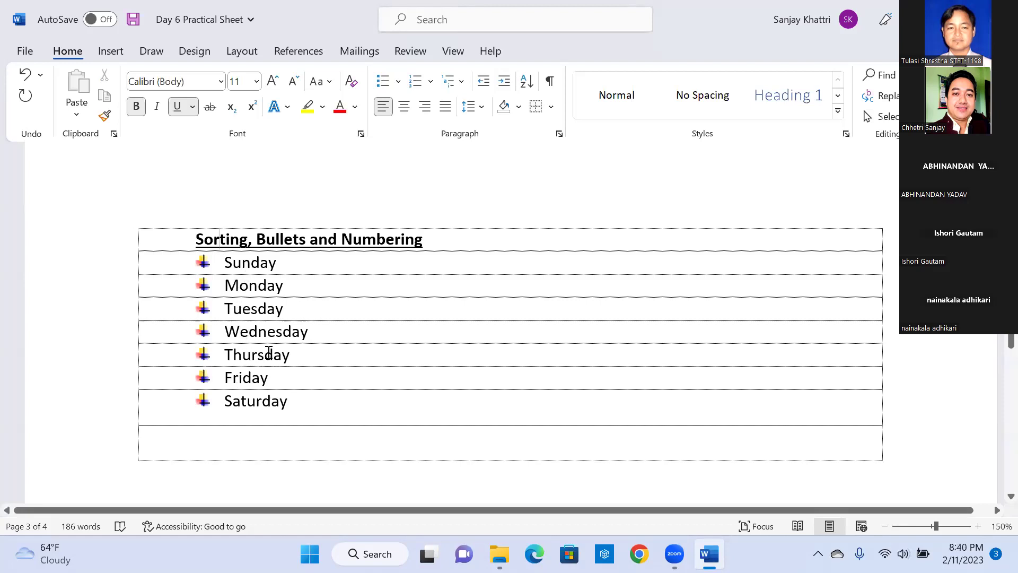
# Sort the bulleted Sunday to Saturday list by paragraphs as Text in ascending order, with no header row
pyautogui.moveTo(223, 264); pyautogui.dragTo(281, 403)
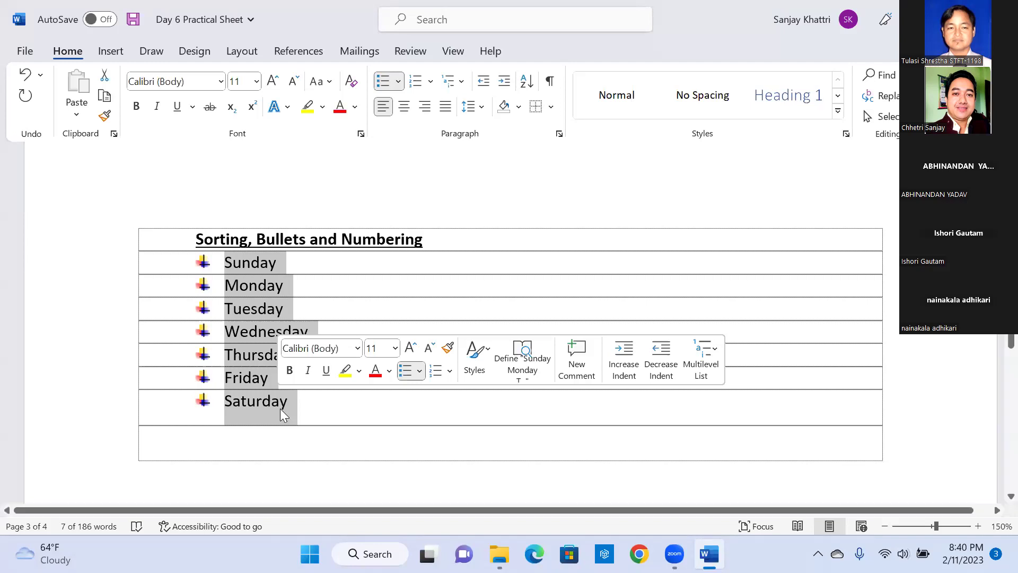
pyautogui.click(280, 410)
pyautogui.moveTo(296, 402); pyautogui.dragTo(222, 264)
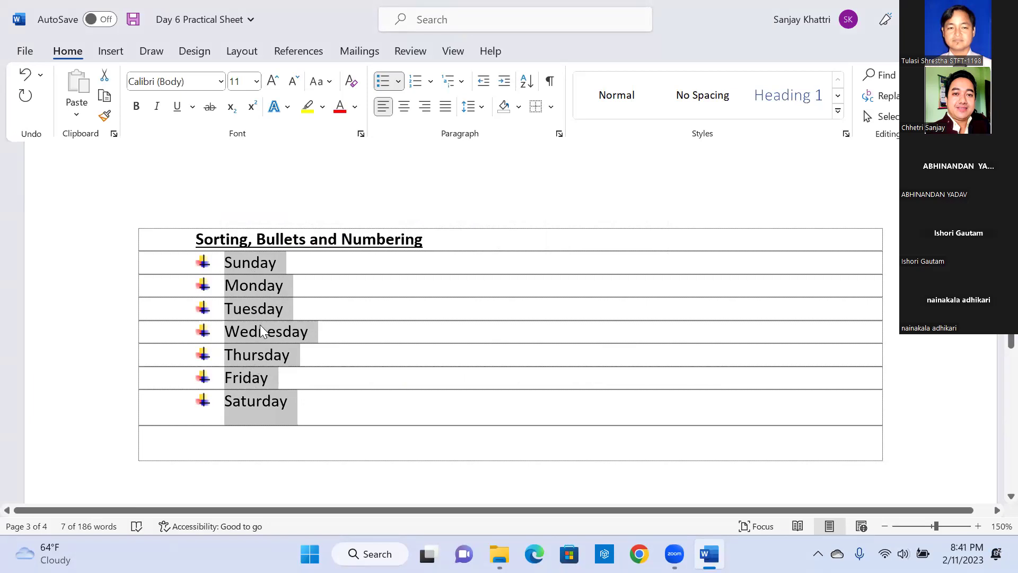
pyautogui.click(528, 83)
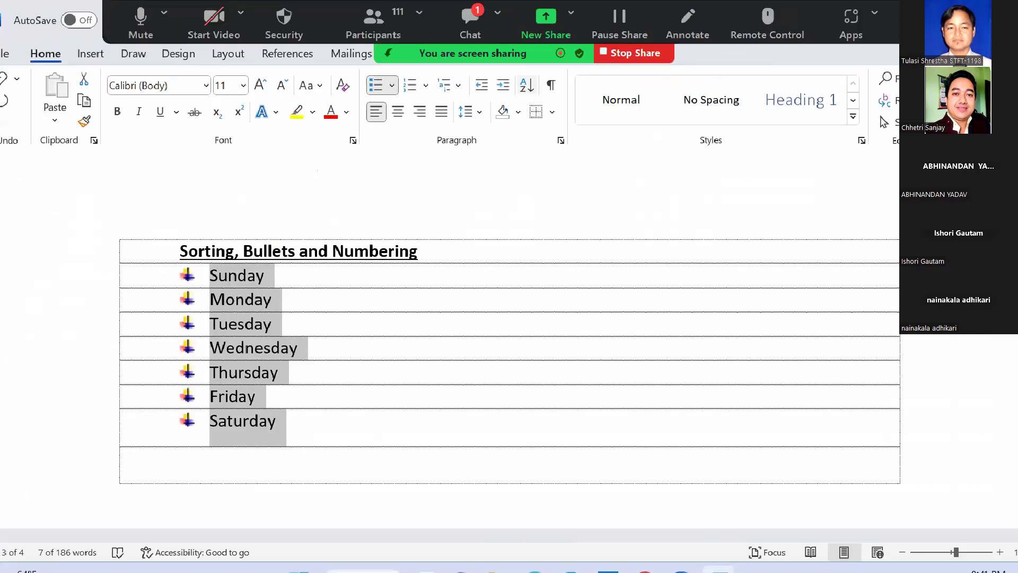
pyautogui.click(528, 80)
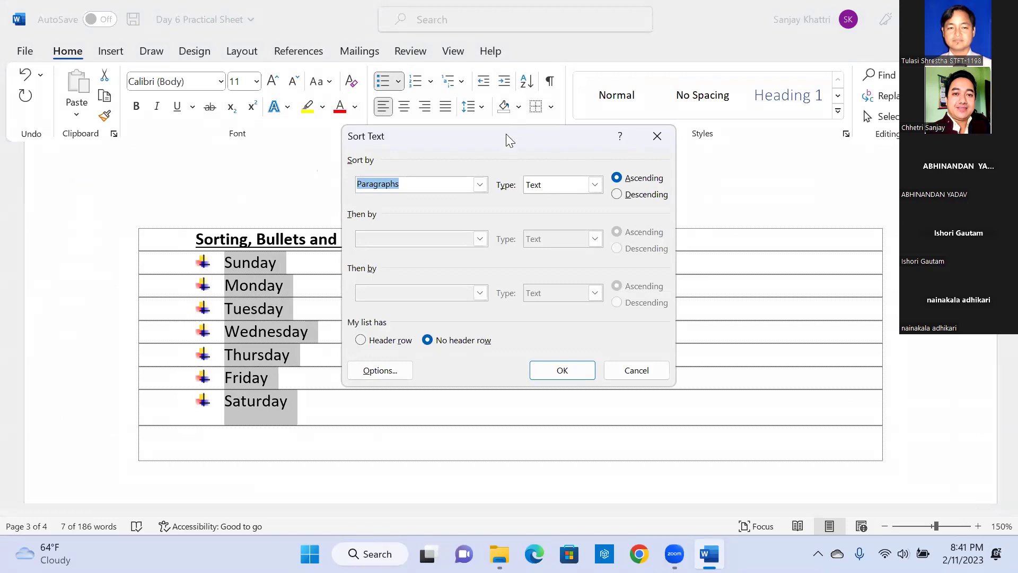
pyautogui.click(596, 189)
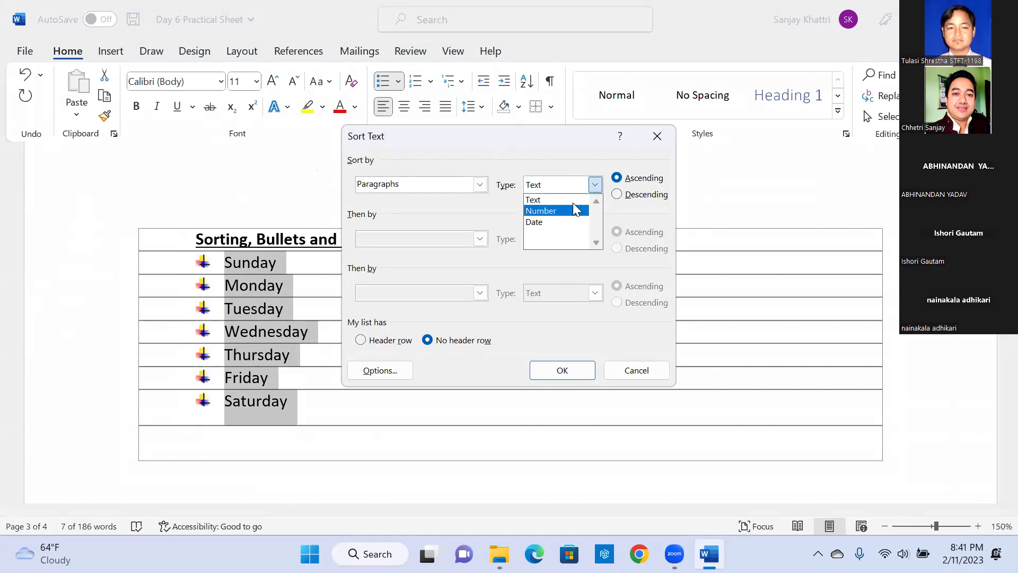
pyautogui.click(573, 200)
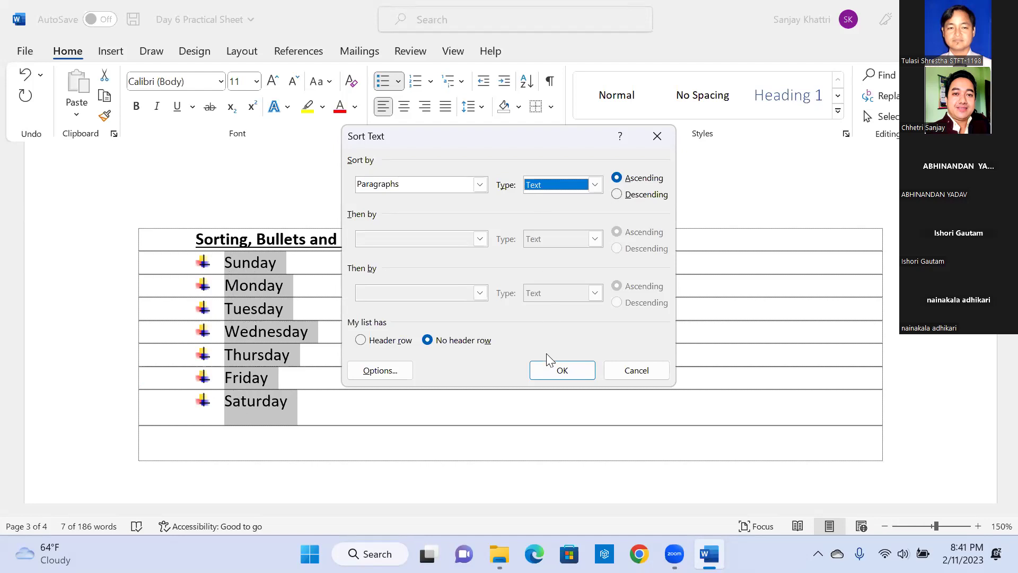
pyautogui.click(557, 370)
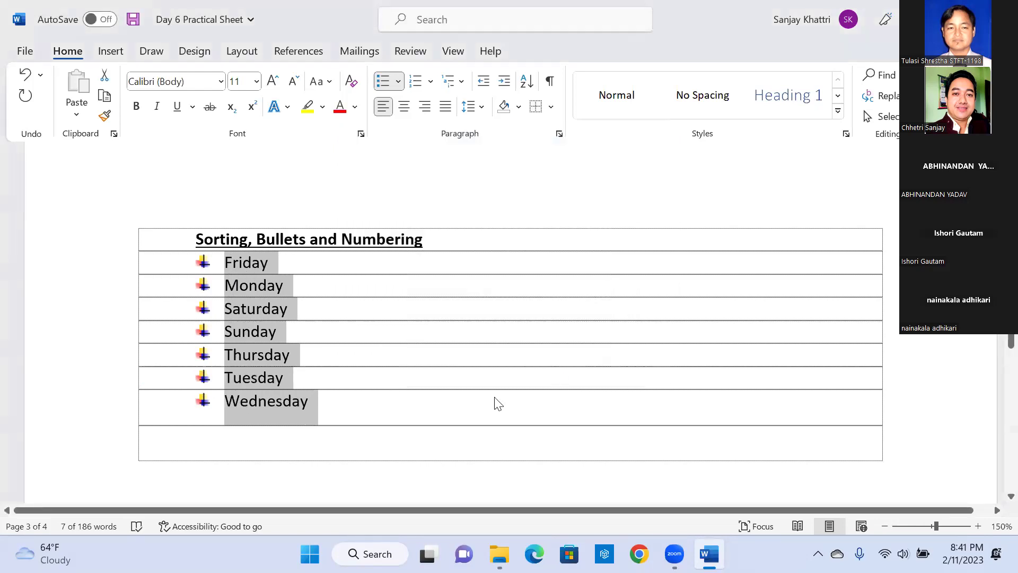
# Replace Sunday with Apple and Wednesday with Boy in the sorted bulleted list
pyautogui.click(231, 308)
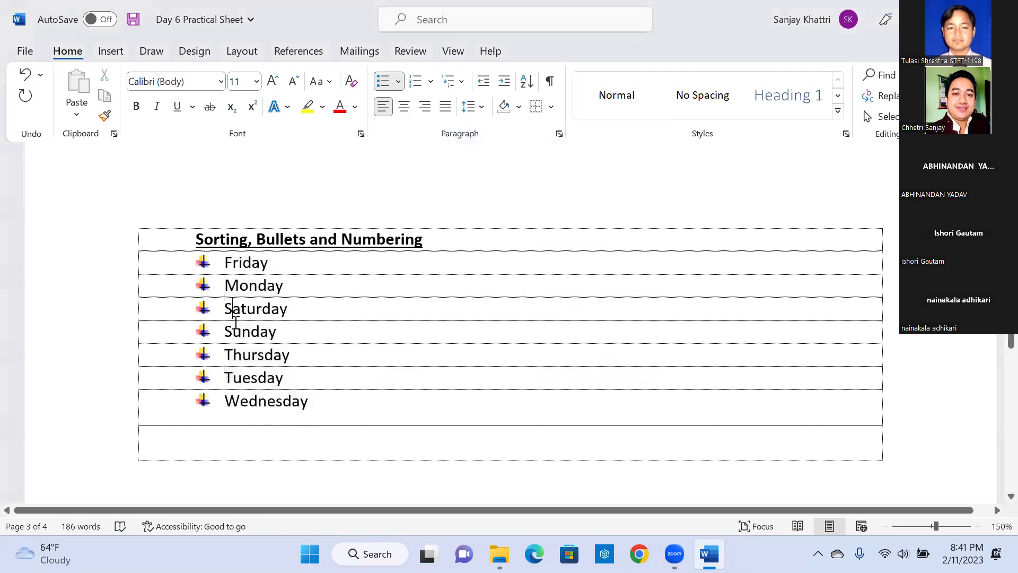
pyautogui.click(240, 333)
pyautogui.doubleClick(259, 333)
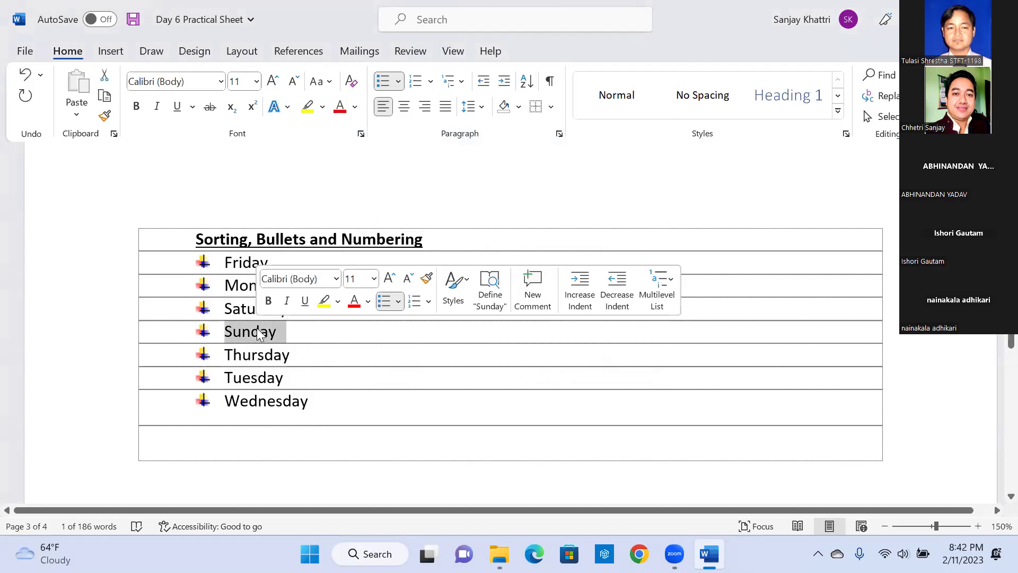
pyautogui.write('Apple')
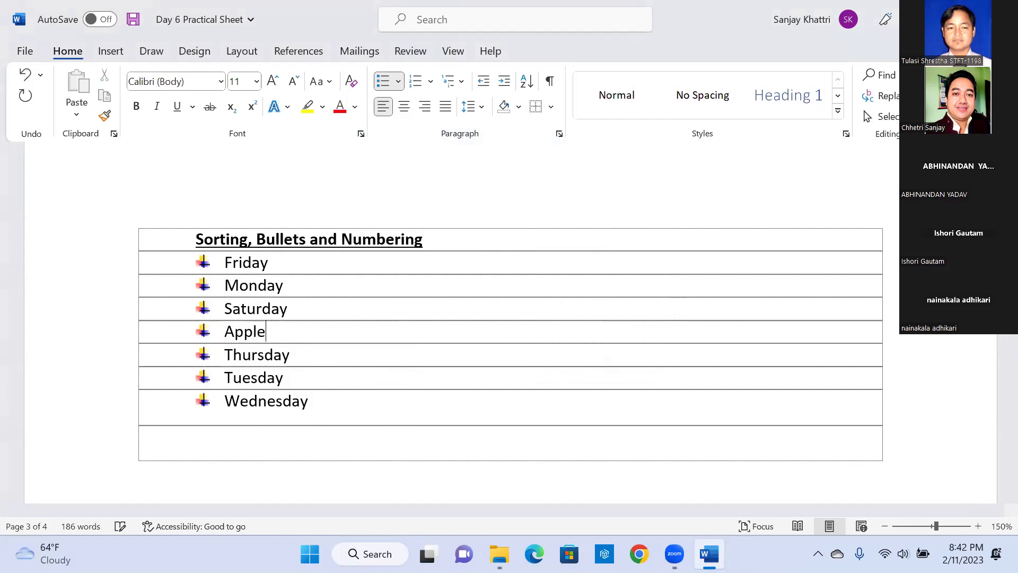
pyautogui.doubleClick(255, 403)
pyautogui.write('Boy')
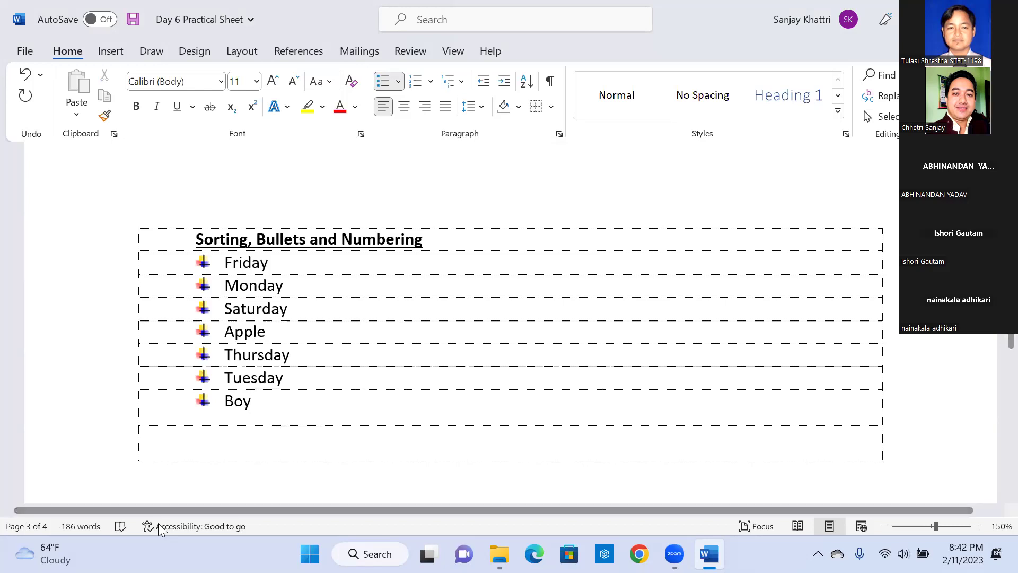
# Sort the bulleted list under Sorting, Bullets and Numbering by paragraphs as Text in ascending order, with no header row
pyautogui.moveTo(265, 397); pyautogui.dragTo(229, 266)
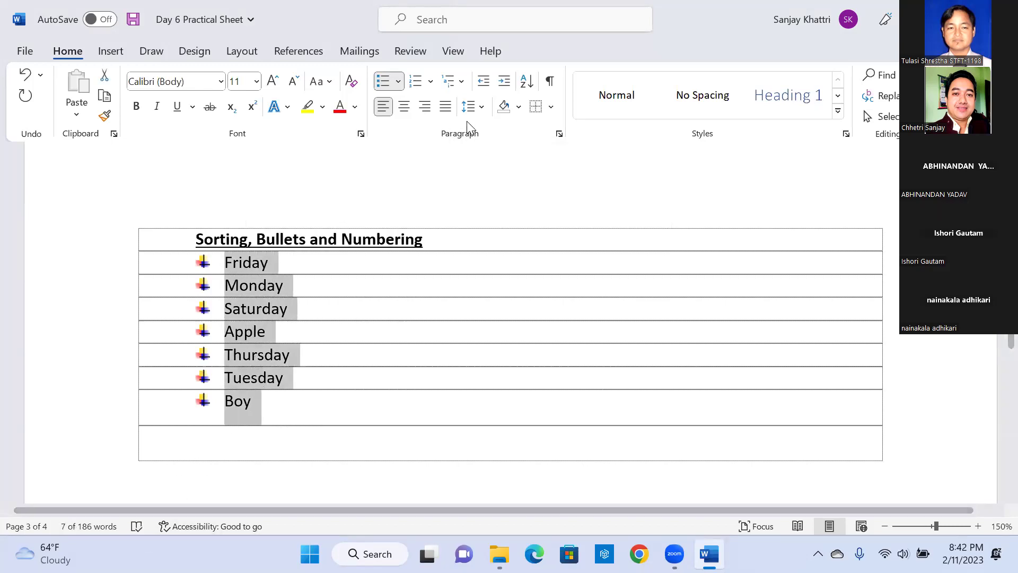
pyautogui.click(534, 83)
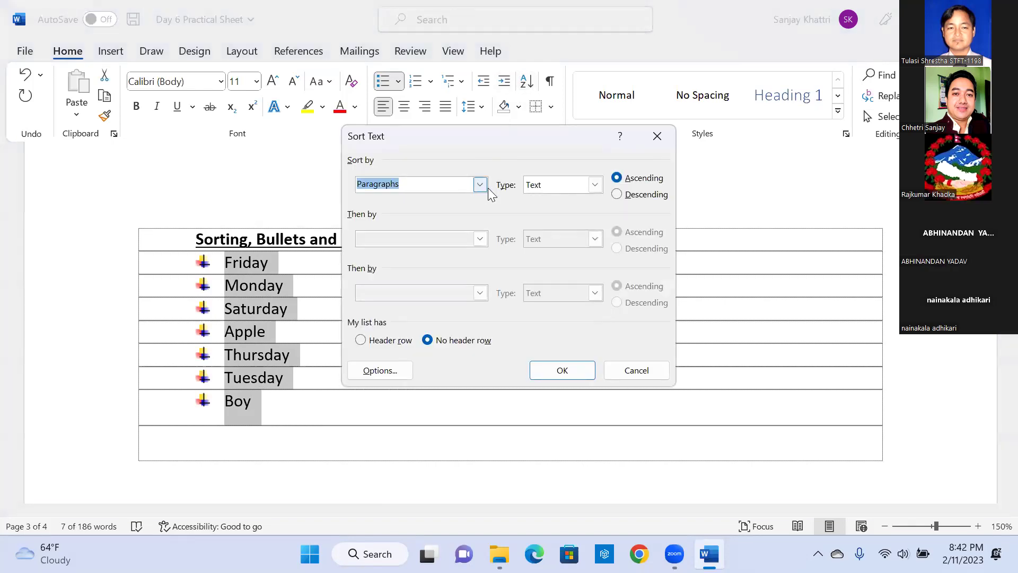
pyautogui.click(595, 191)
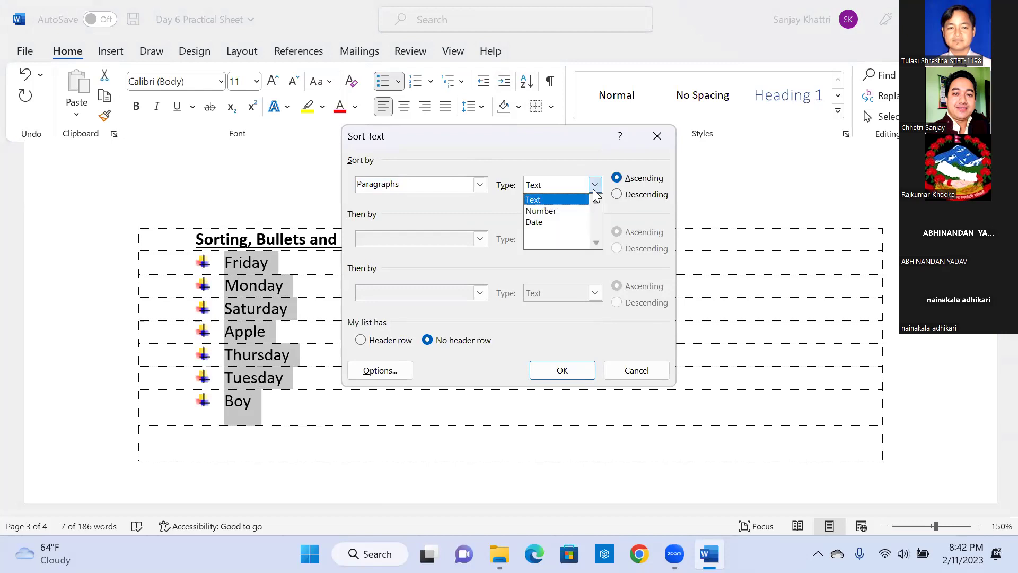
pyautogui.click(595, 191)
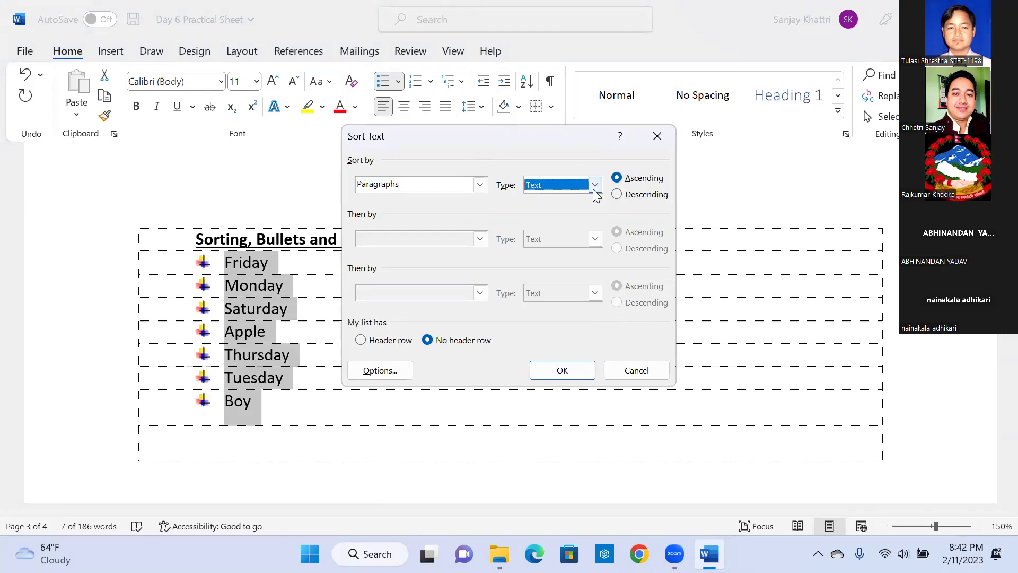
pyautogui.click(633, 196)
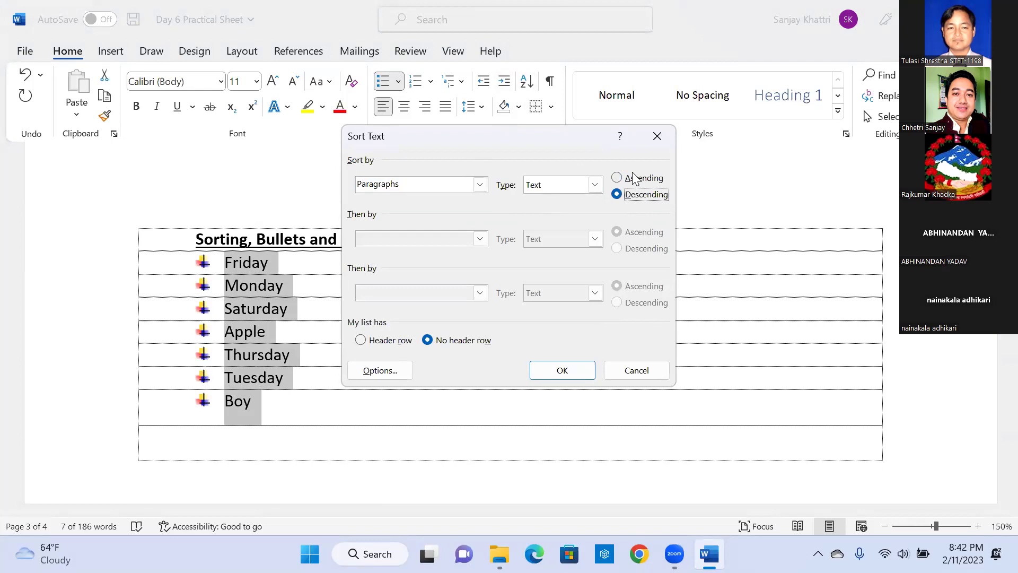
pyautogui.click(632, 178)
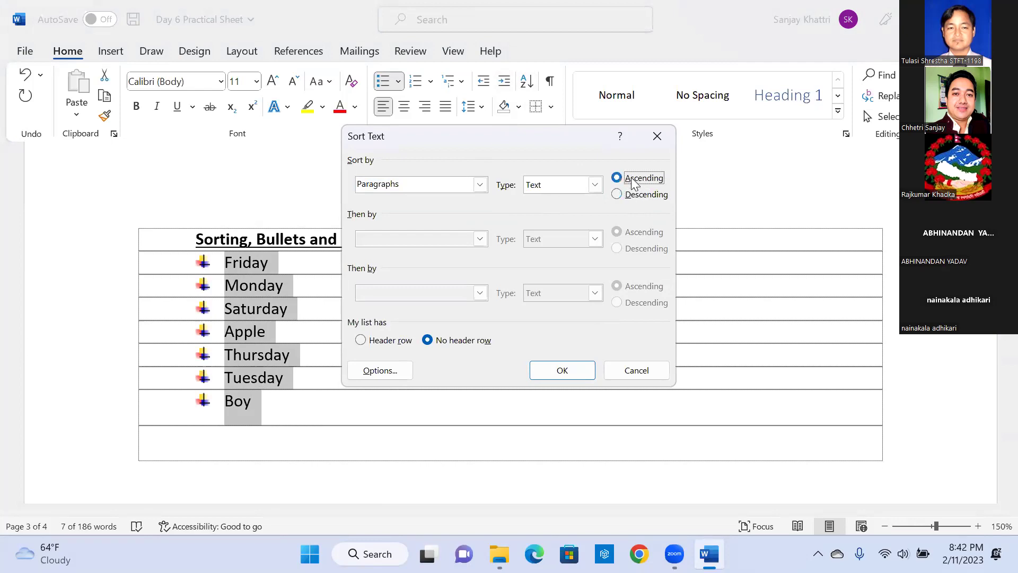
pyautogui.click(575, 369)
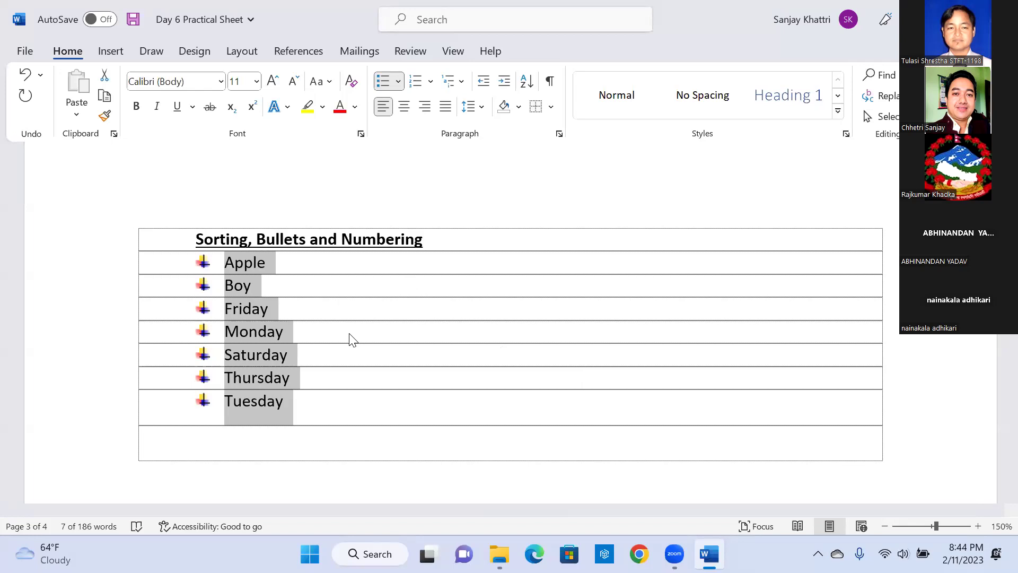
pyautogui.scroll(-8, 349, 340)
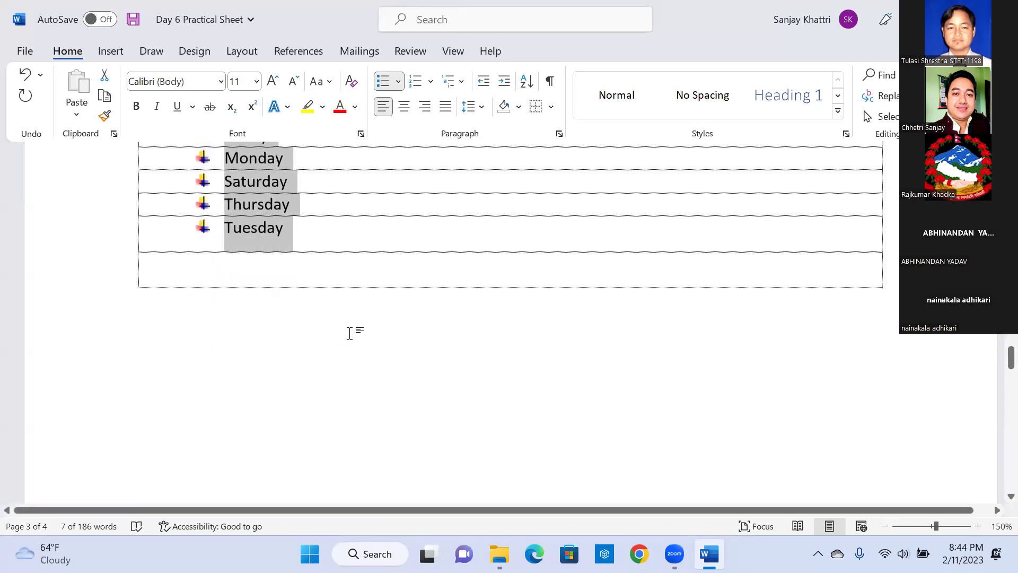
pyautogui.scroll(-6, 349, 333)
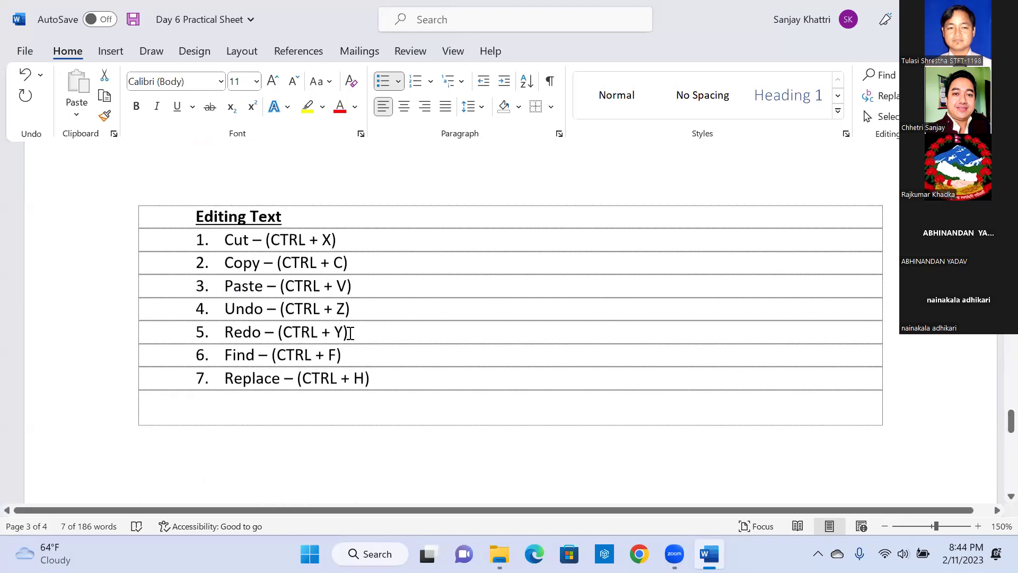
pyautogui.scroll(2, 350, 332)
pyautogui.scroll(8, 350, 332)
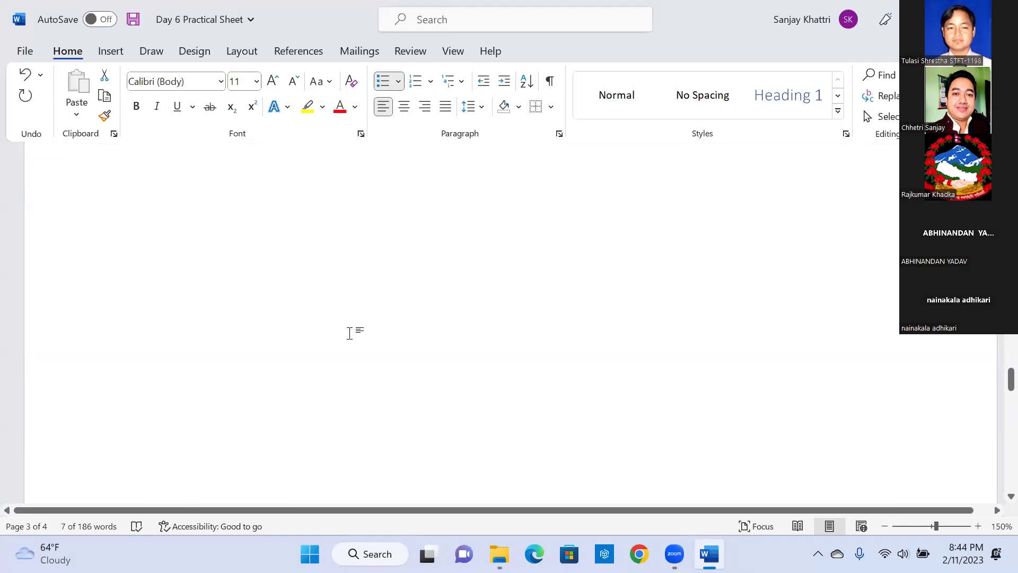
pyautogui.scroll(5, 349, 334)
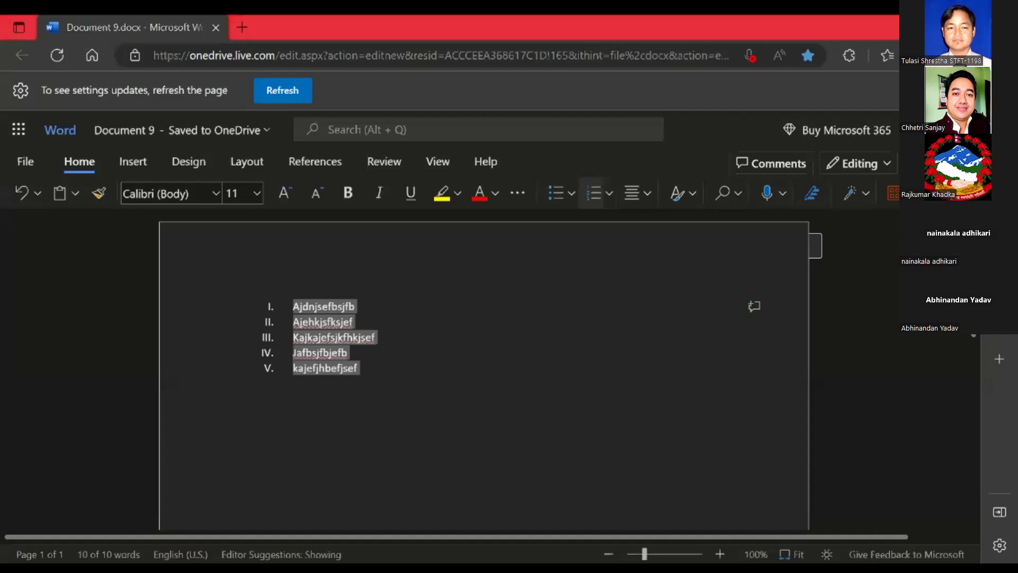
pyautogui.click(320, 353)
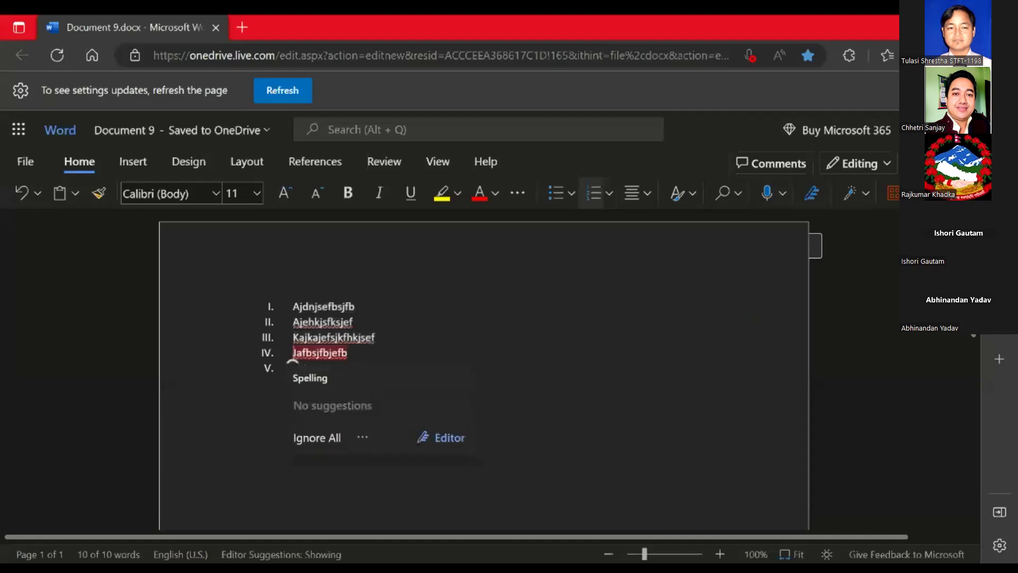
pyautogui.scroll(-1, 664, 438)
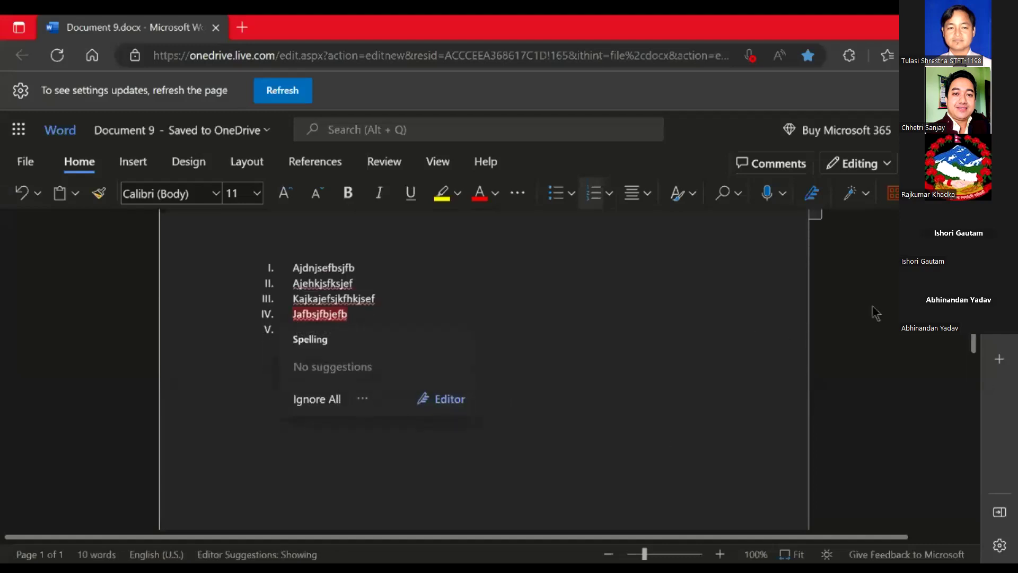
pyautogui.write('kajefjhbefjsef')
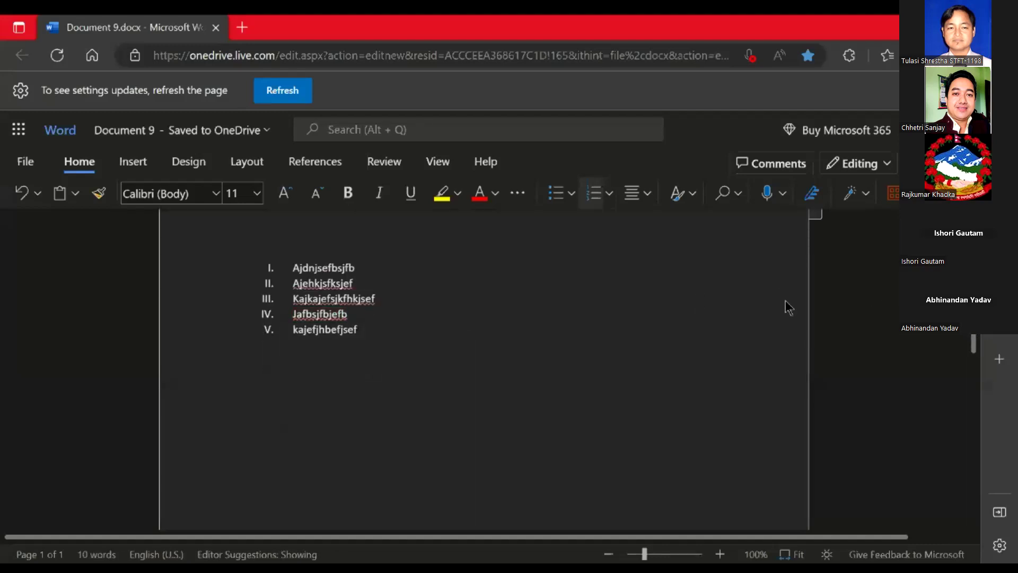
pyautogui.scroll(1, 788, 306)
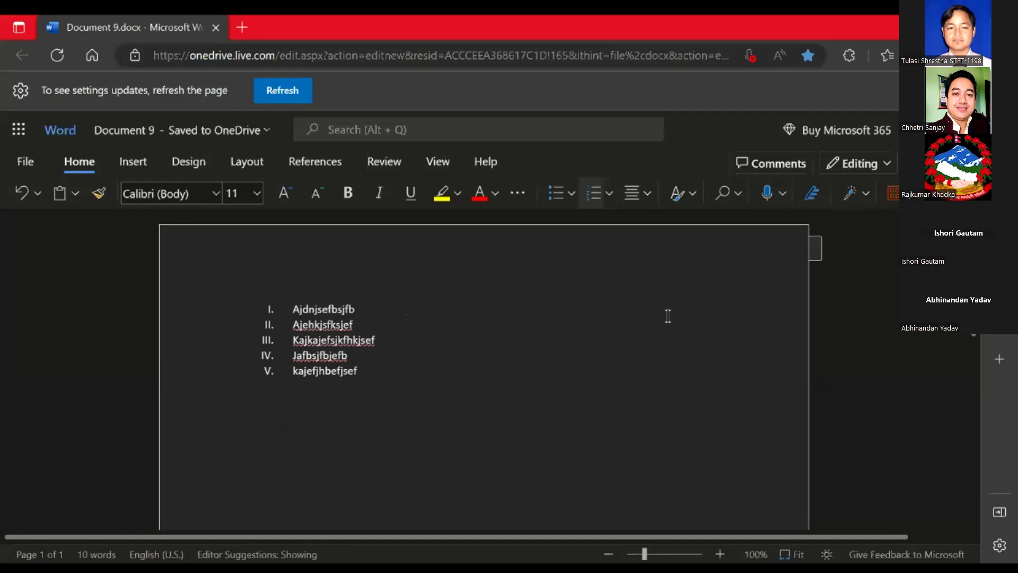
pyautogui.scroll(-1, 668, 316)
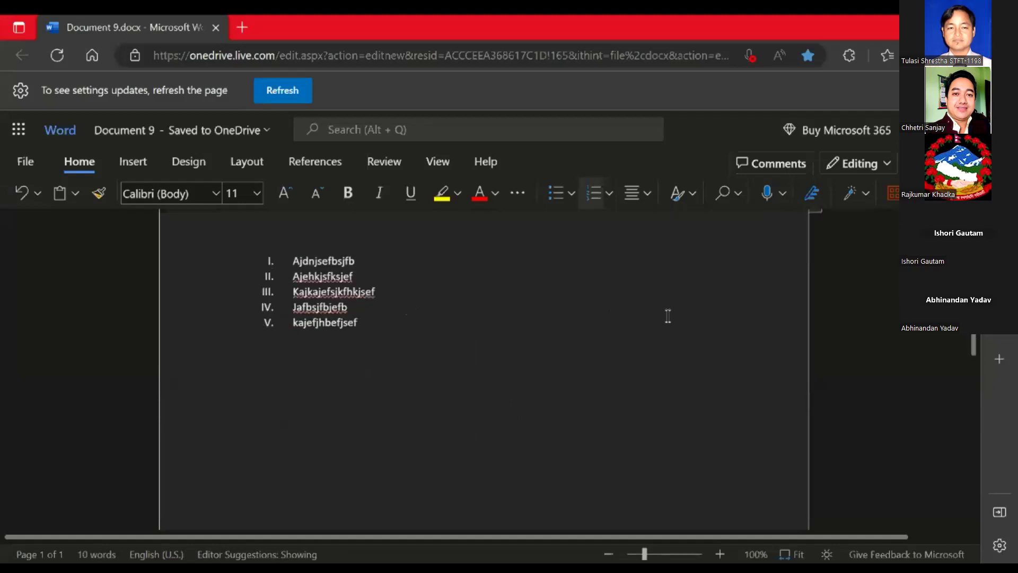
pyautogui.scroll(1, 668, 316)
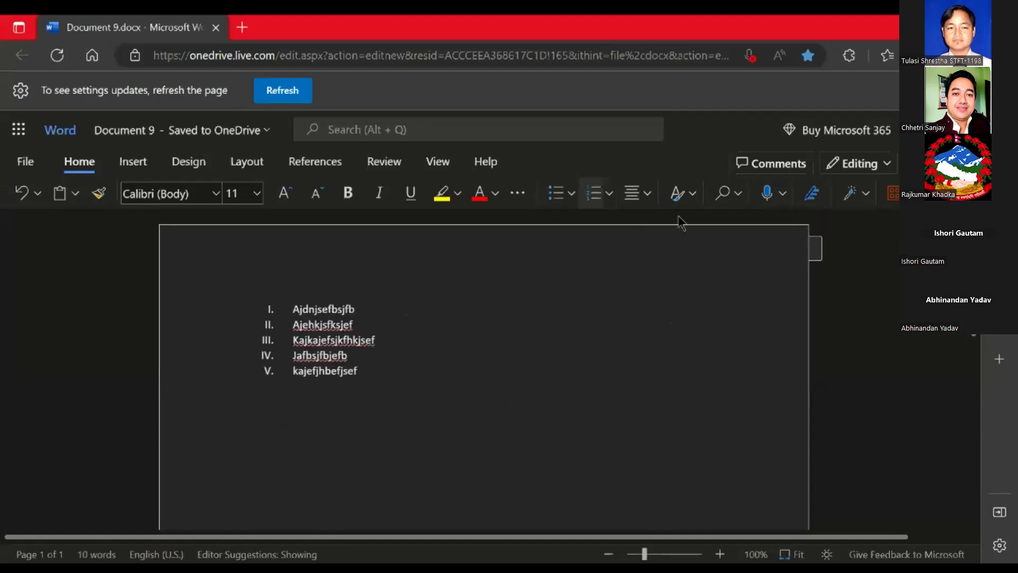
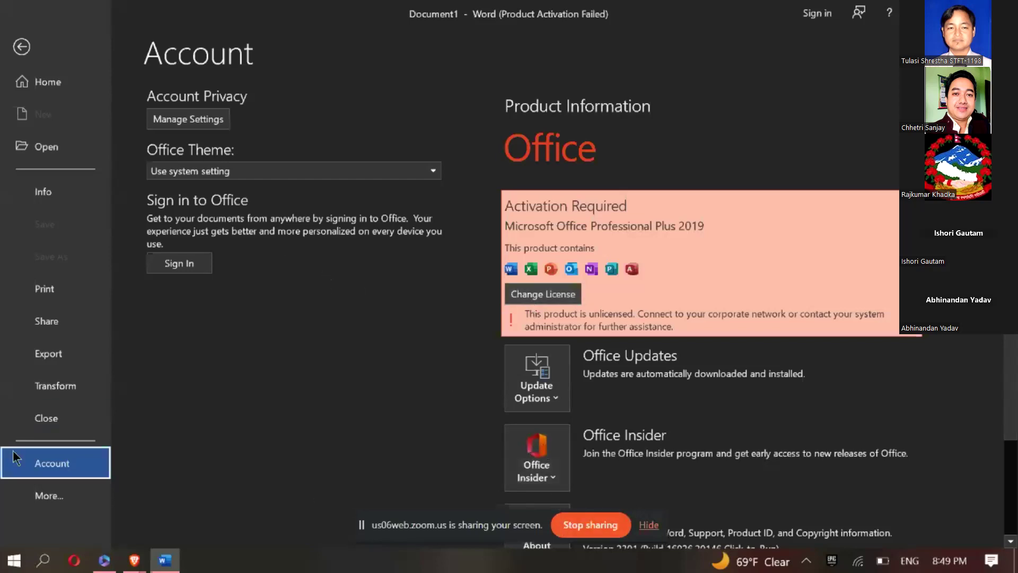
# Search Windows for "securi", open Windows Security and go to its Virus & threat protection page
pyautogui.click(14, 559)
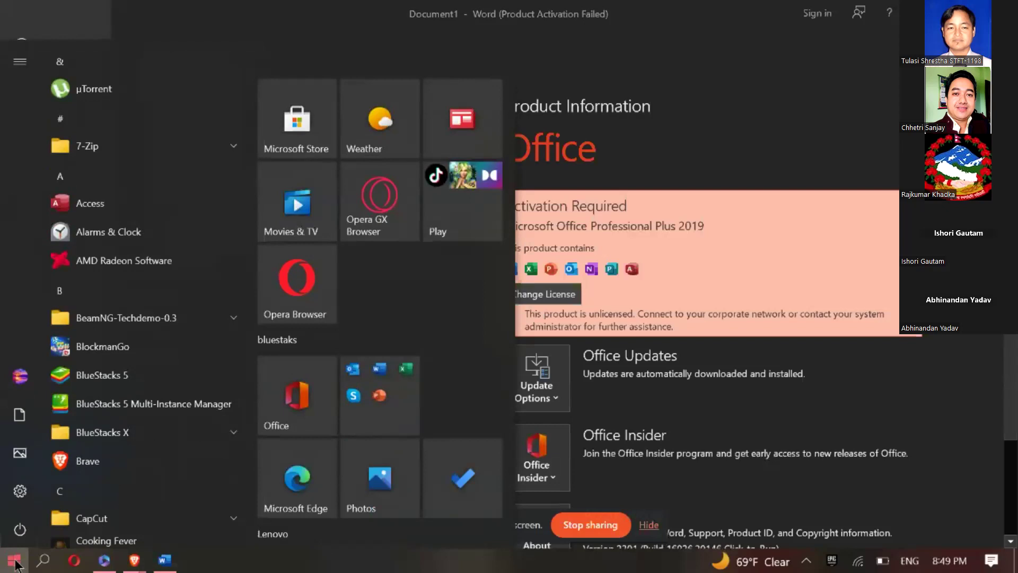
pyautogui.click(42, 561)
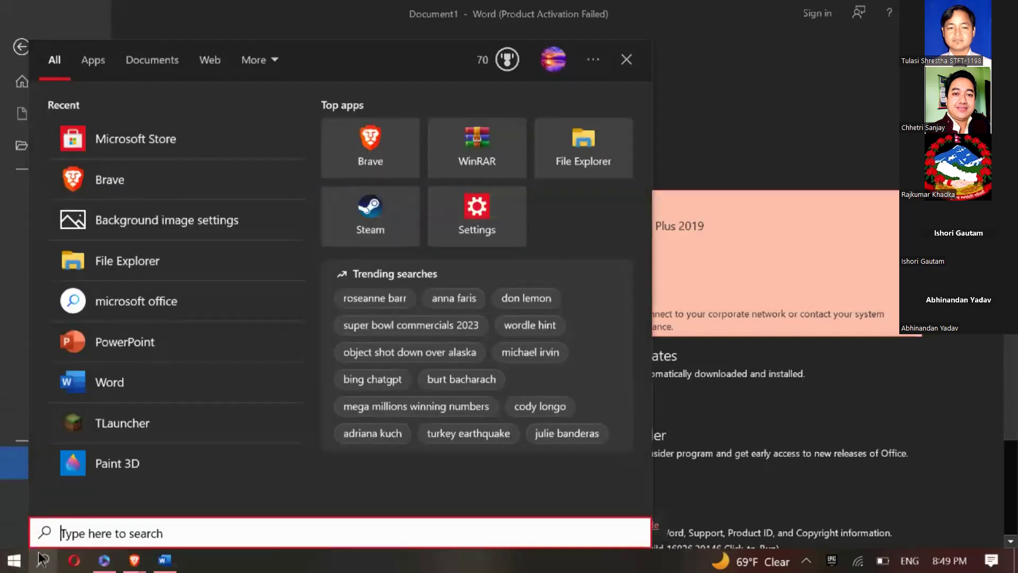
pyautogui.write('securi')
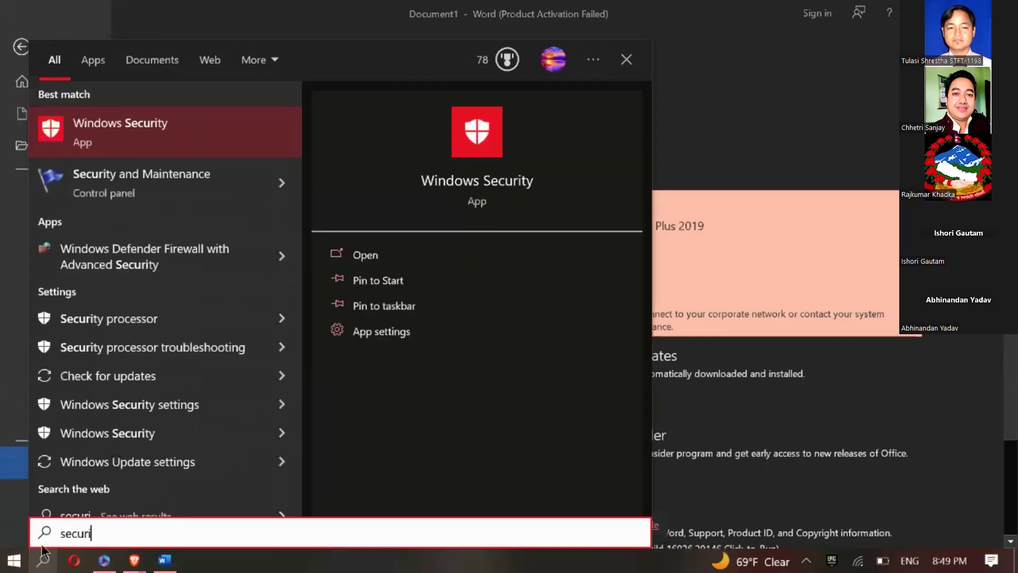
pyautogui.click(160, 142)
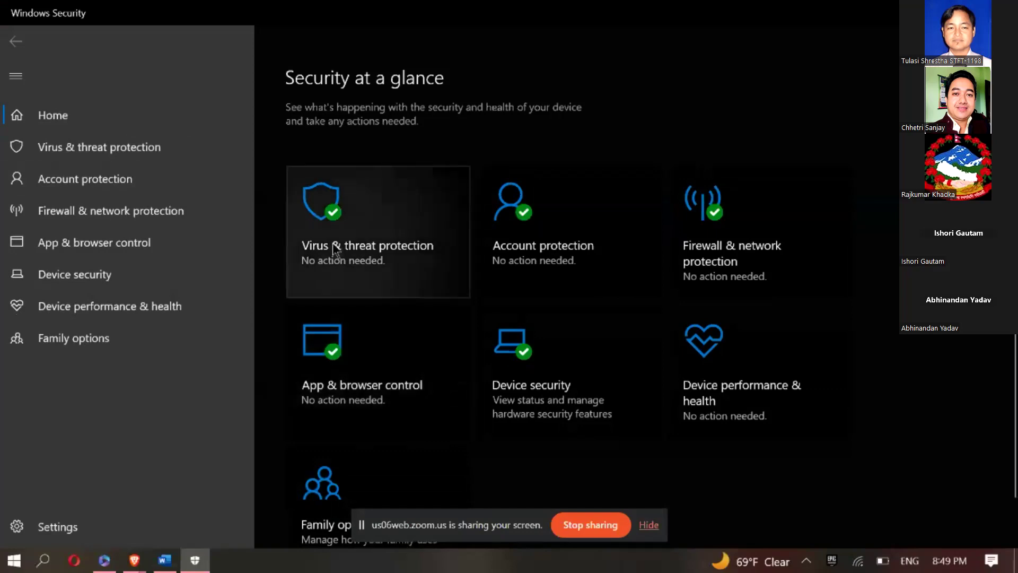
pyautogui.click(350, 244)
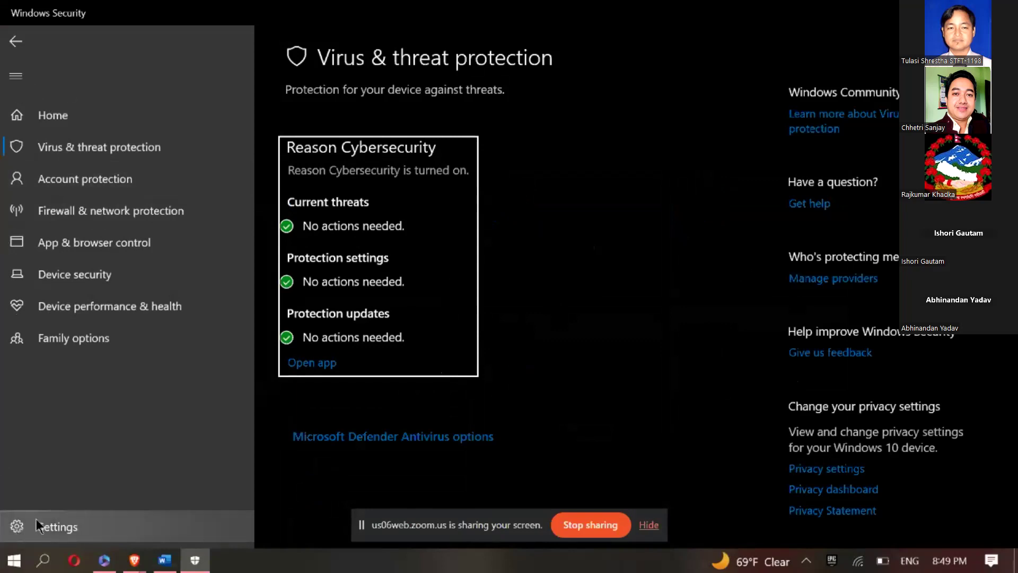
# Check the security providers in the Windows Security settings, and close Windows Security
pyautogui.click(65, 524)
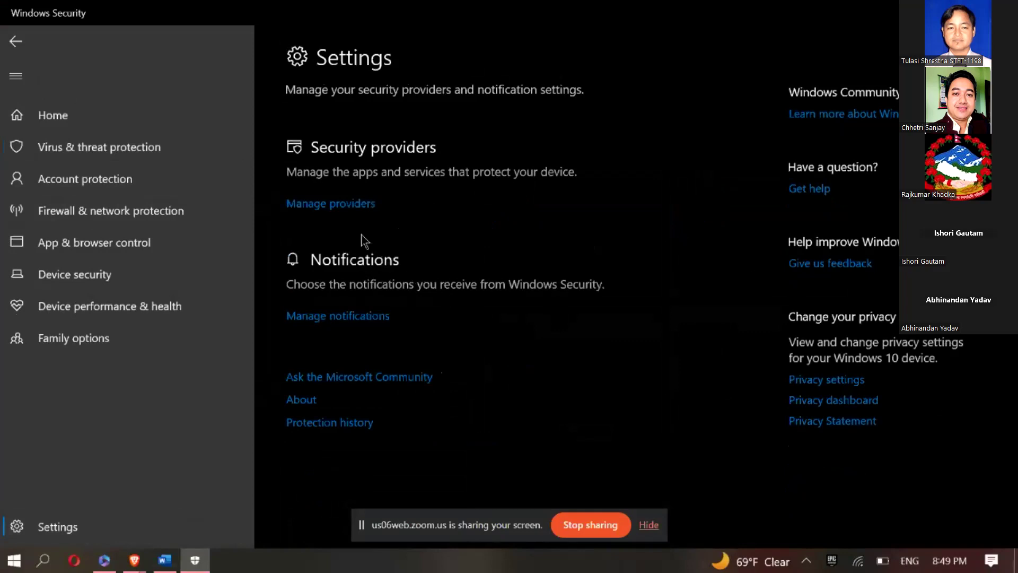
pyautogui.click(355, 204)
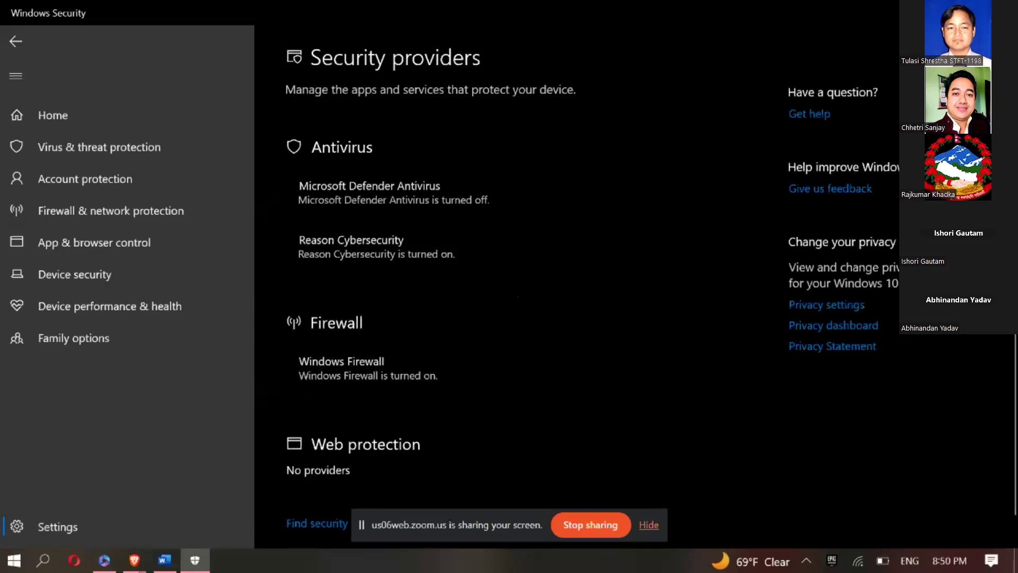
pyautogui.hotkey('alt', 'F4')
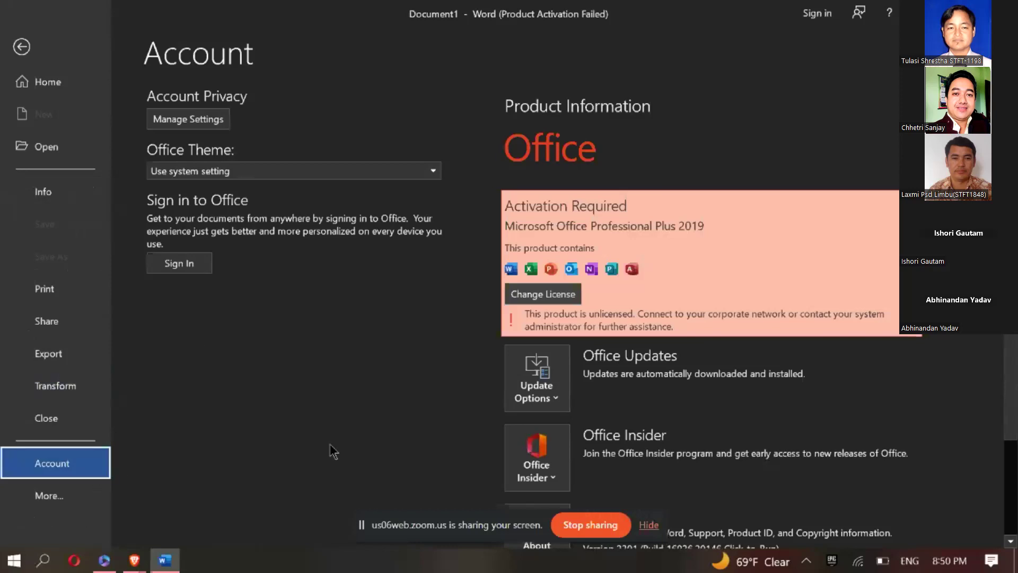
# Reopen Windows Security, check Virus & threat protection, and examine the antivirus, firewall and web protection providers in its settings
pyautogui.click(43, 561)
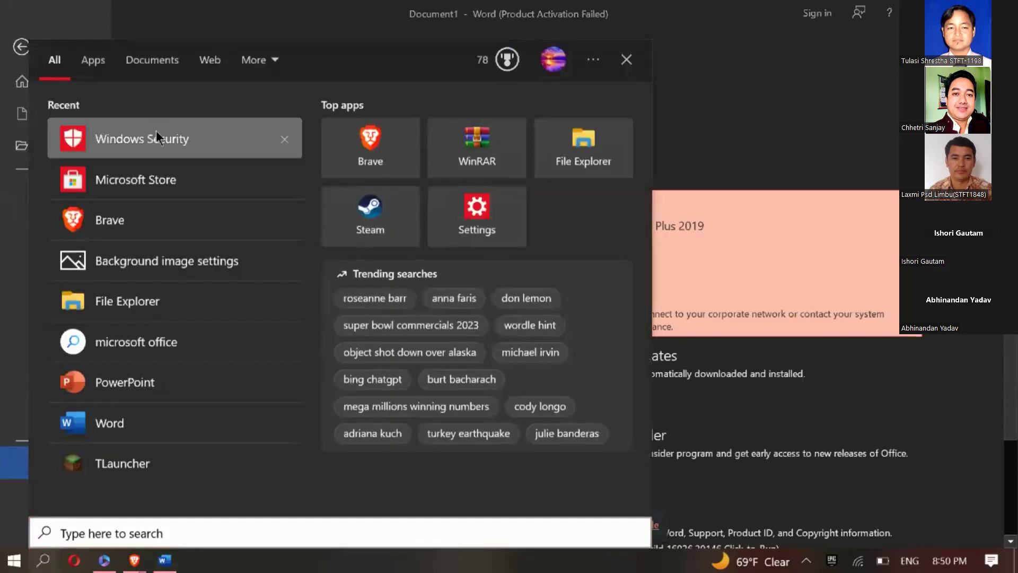
pyautogui.click(159, 137)
pyautogui.click(386, 212)
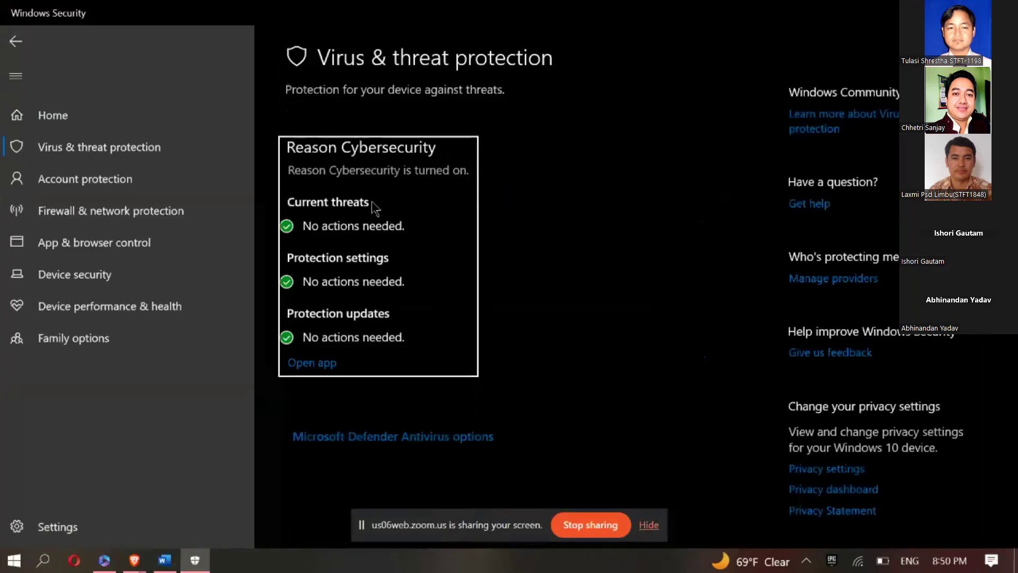
pyautogui.click(77, 526)
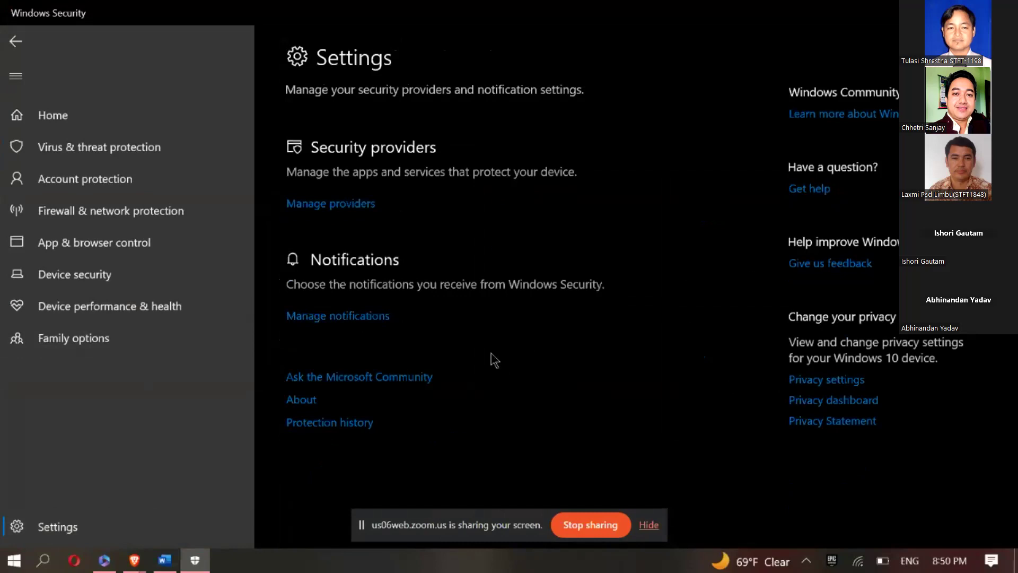
pyautogui.click(370, 209)
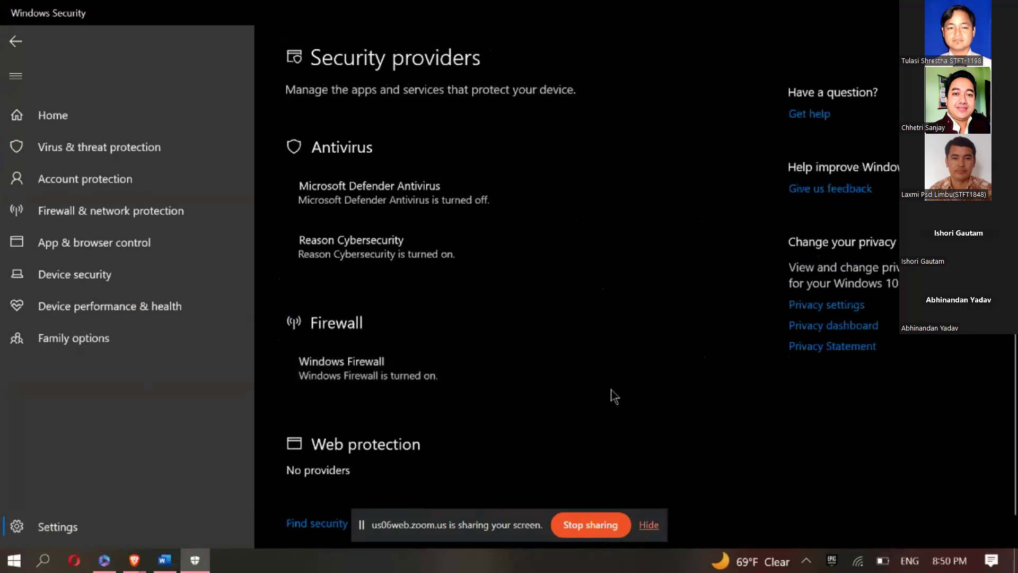
pyautogui.scroll(-1, 614, 397)
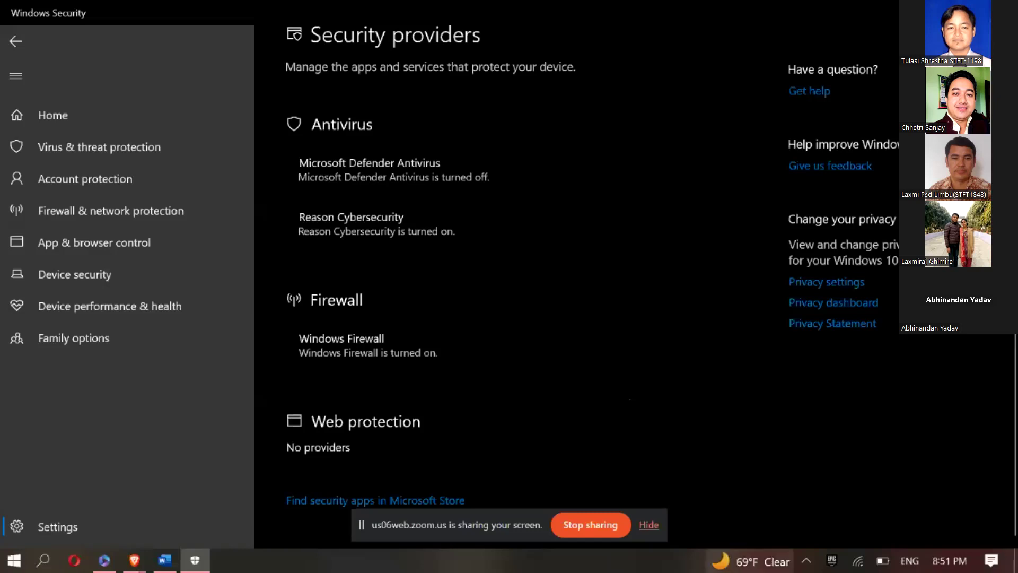
# Look through the hidden notification-area icons for running background programs, and close the list
pyautogui.moveTo(778, 563)
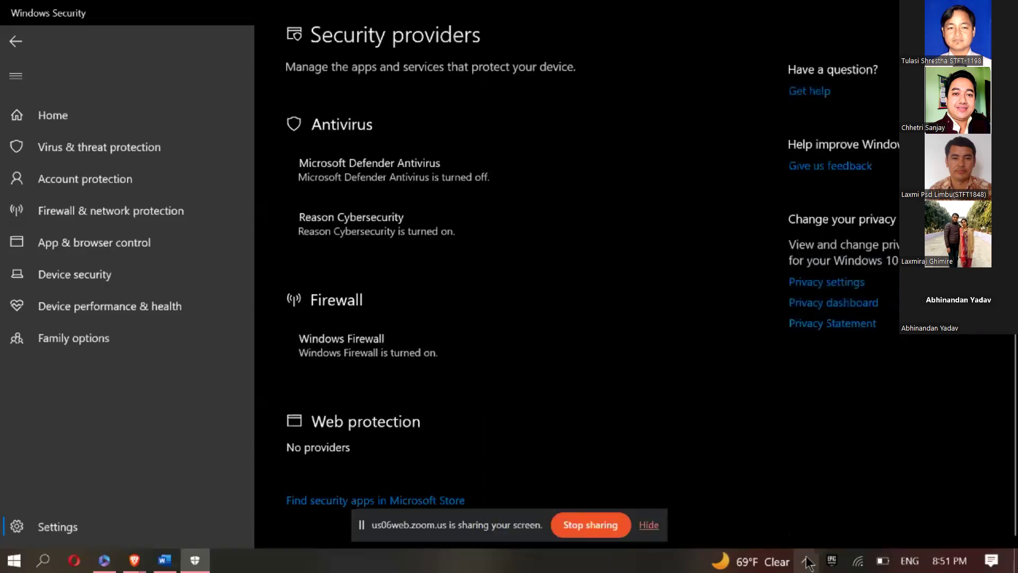
pyautogui.click(807, 561)
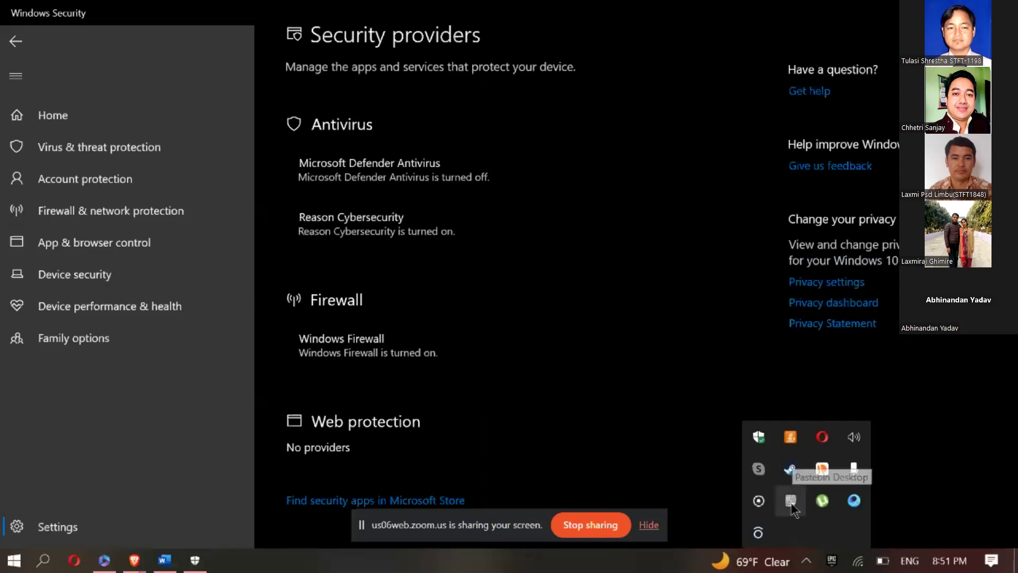
pyautogui.moveTo(767, 529)
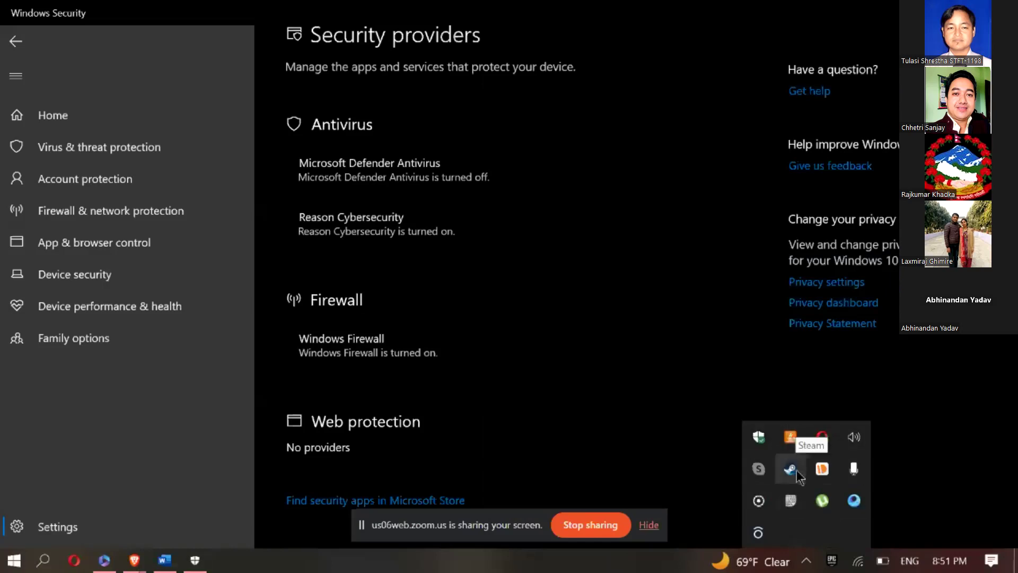
pyautogui.click(806, 560)
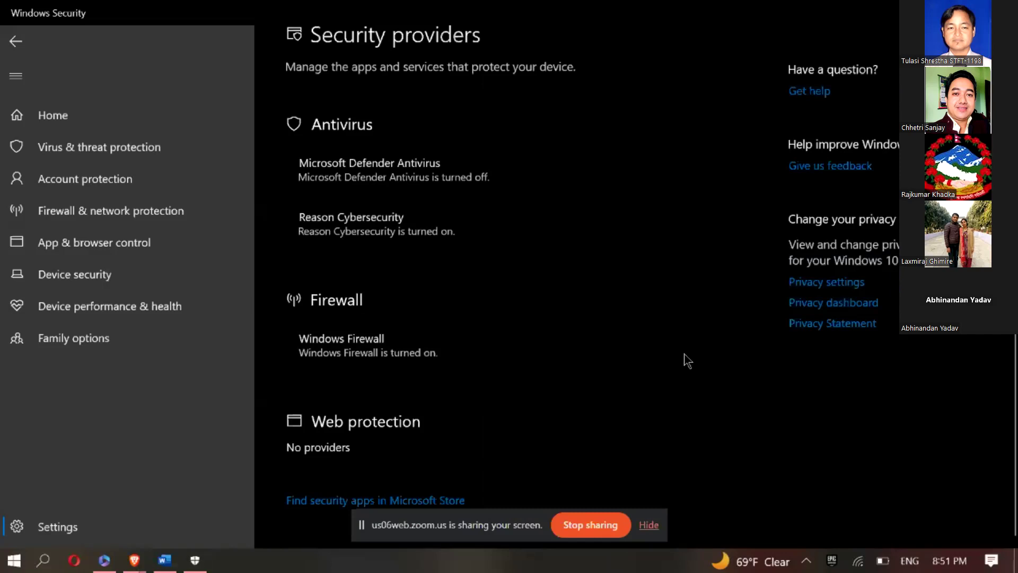
# Launch Google Chrome by running the command "chrome" in place of "optionalfeatures"
pyautogui.press('super+r')
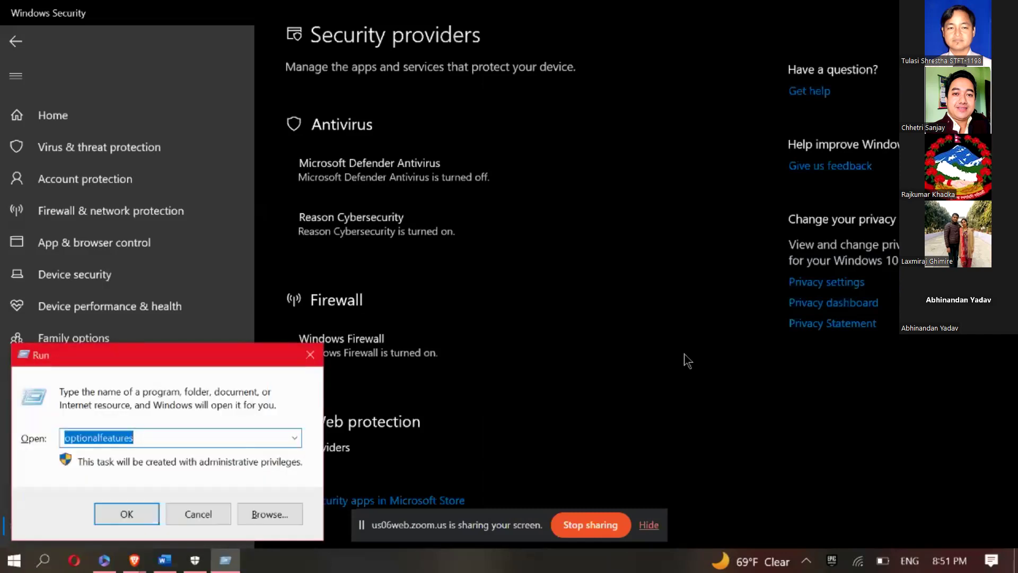
pyautogui.press('BackSpace')
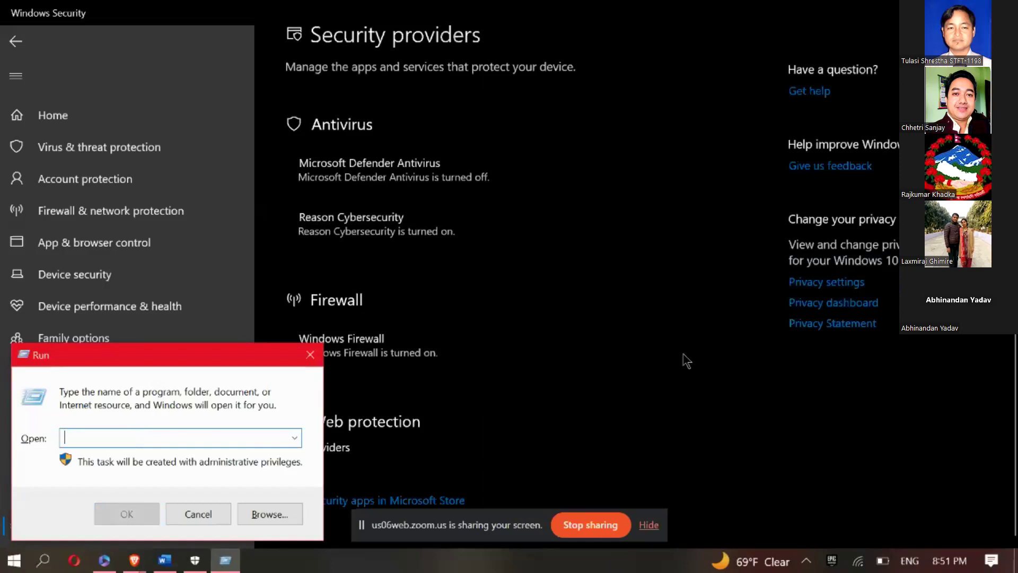
pyautogui.write('ch')
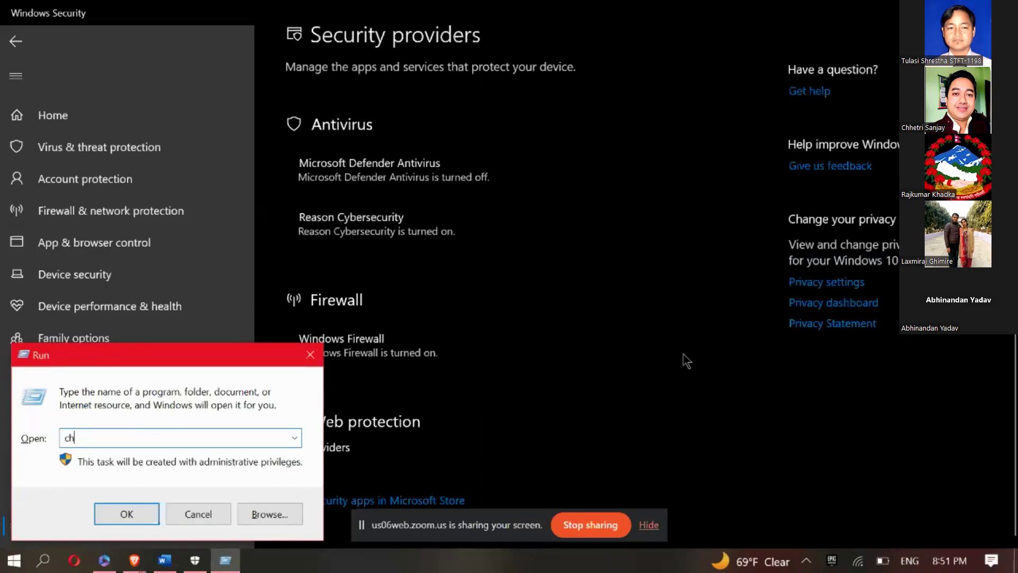
pyautogui.write('rome')
pyautogui.click(141, 511)
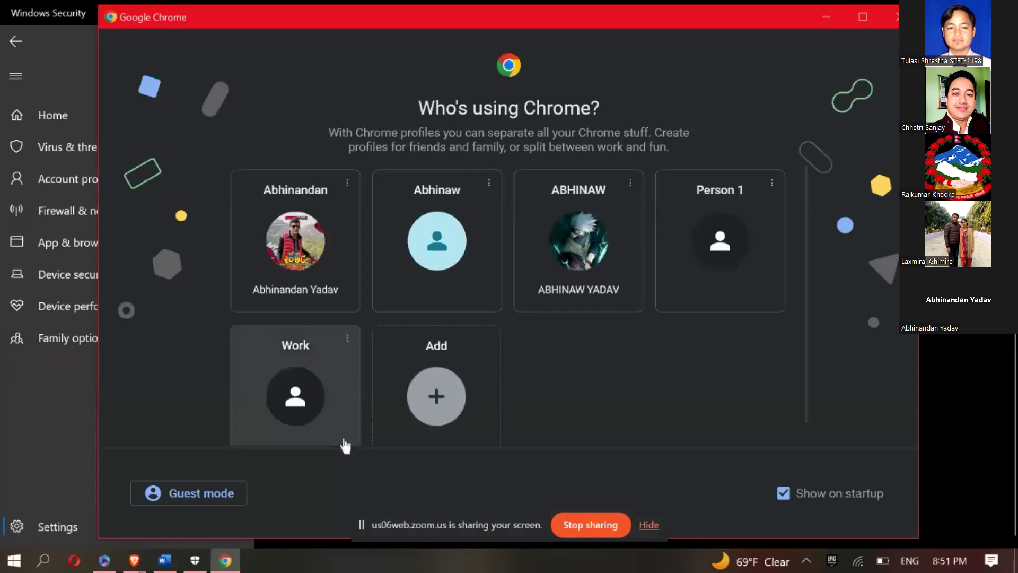
# Open Chrome with the first listed profile, search the web for "download office 19 offline activator text file", and maximize the browser window
pyautogui.click(304, 258)
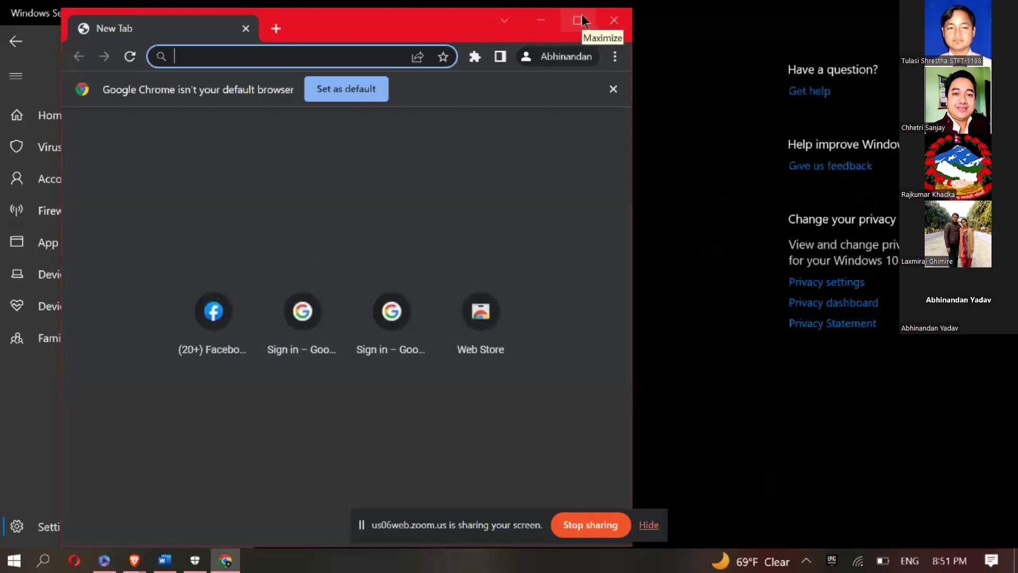
pyautogui.click(228, 57)
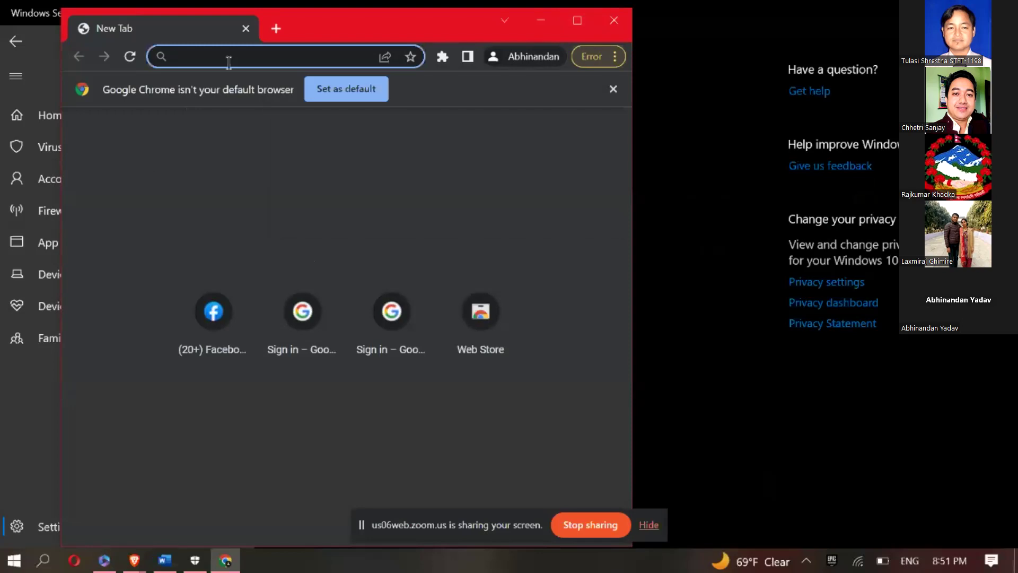
pyautogui.write('download o')
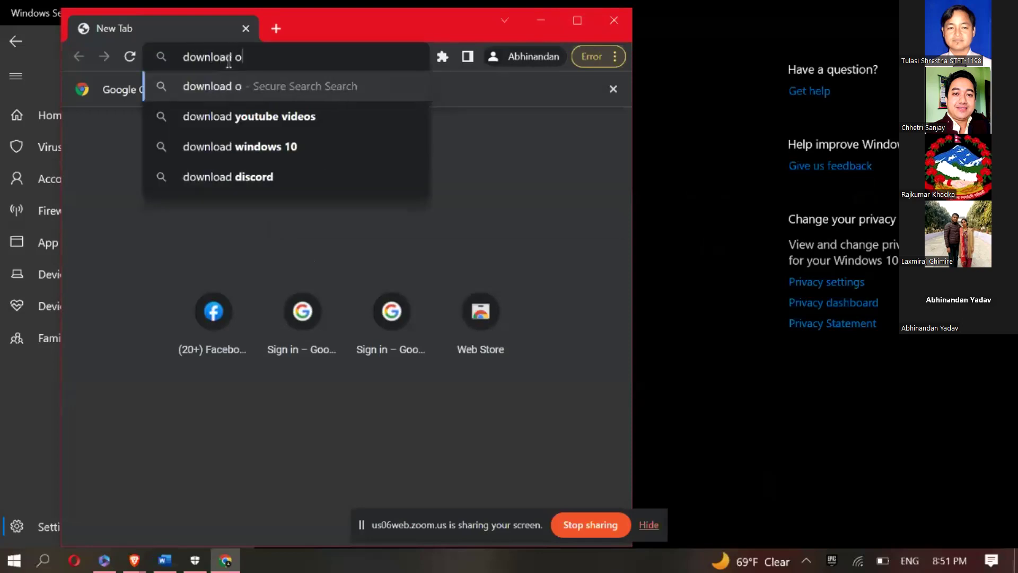
pyautogui.write('ffice 19')
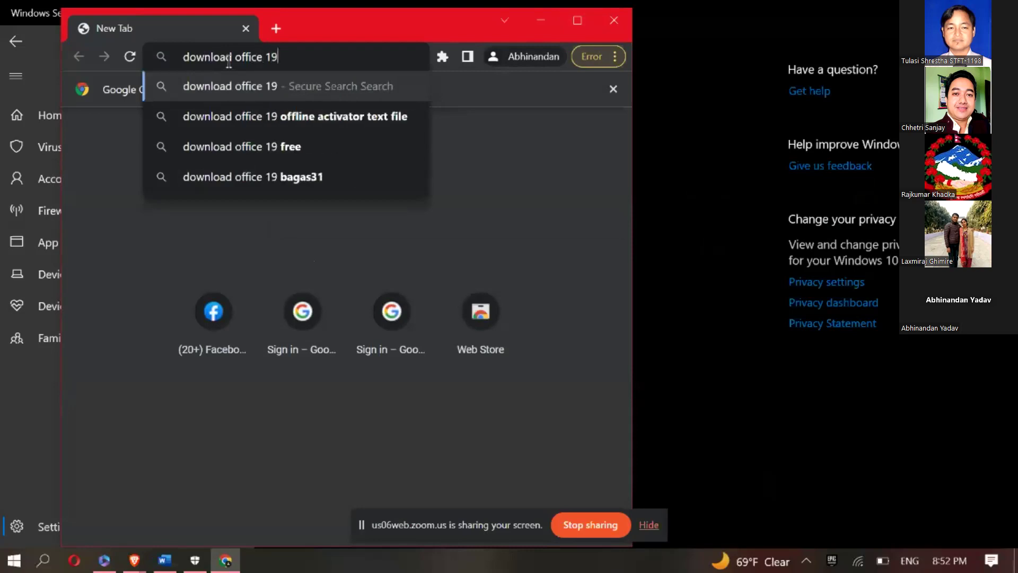
pyautogui.write(' off')
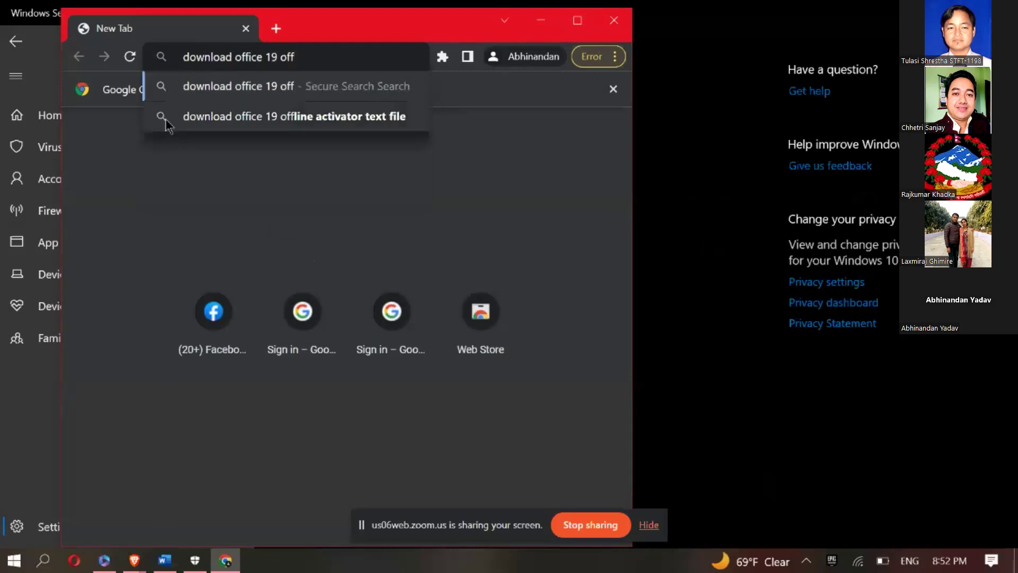
pyautogui.click(218, 111)
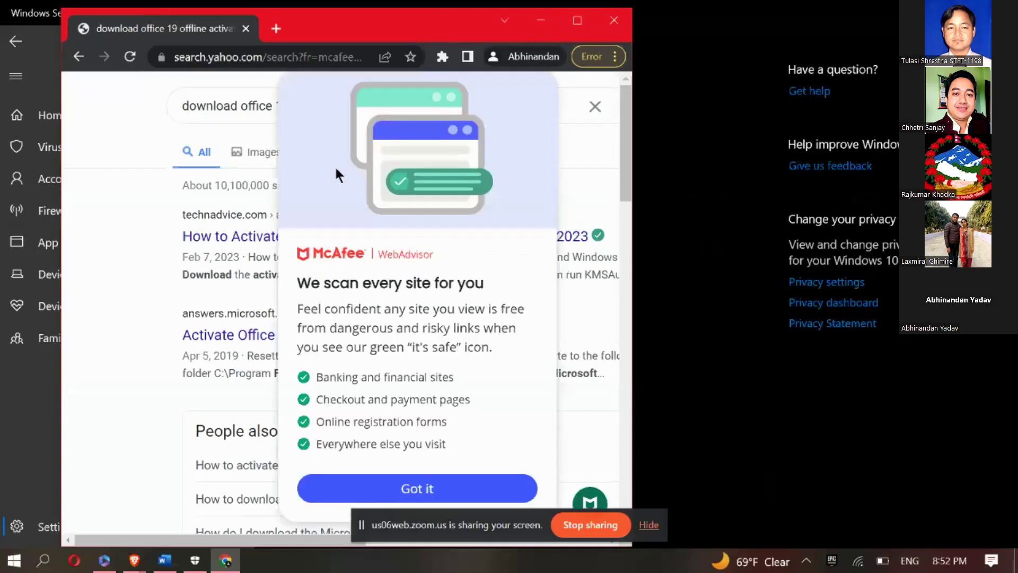
pyautogui.click(573, 17)
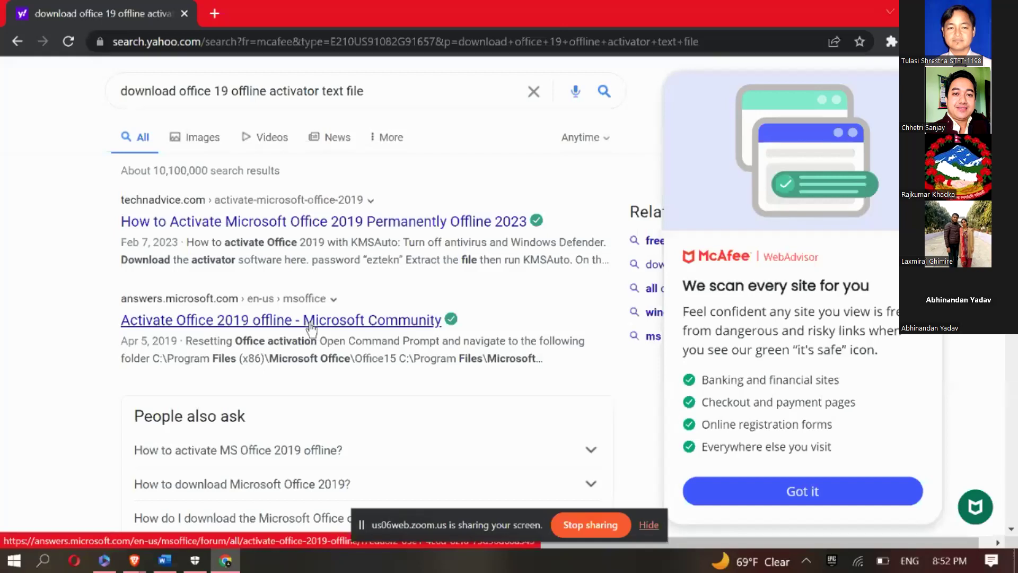
# Open the technadvice.com result on activating Microsoft Office 2019 offline and read its introduction, table of contents and activation overview
pyautogui.click(356, 223)
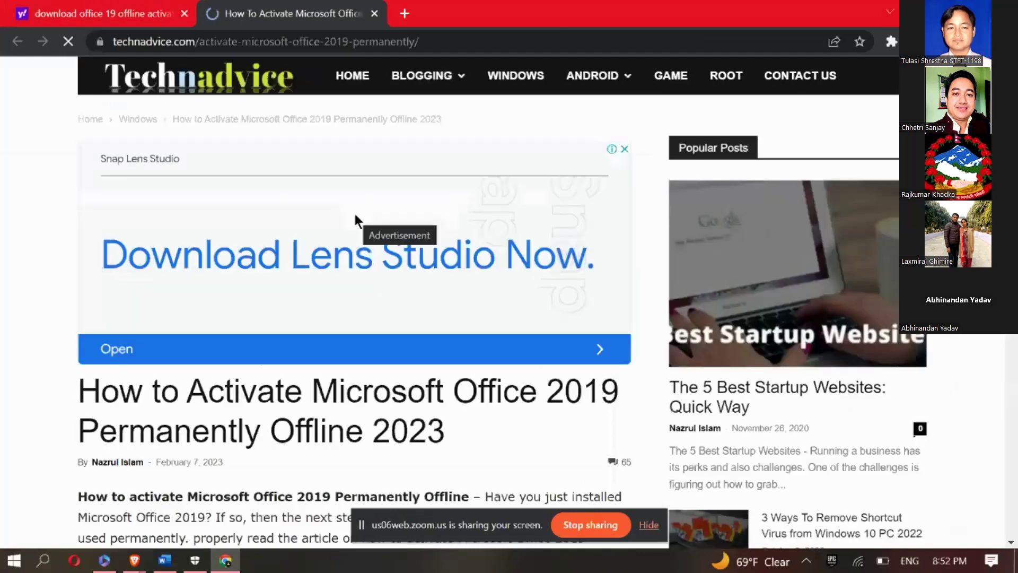
pyautogui.scroll(-3, 354, 211)
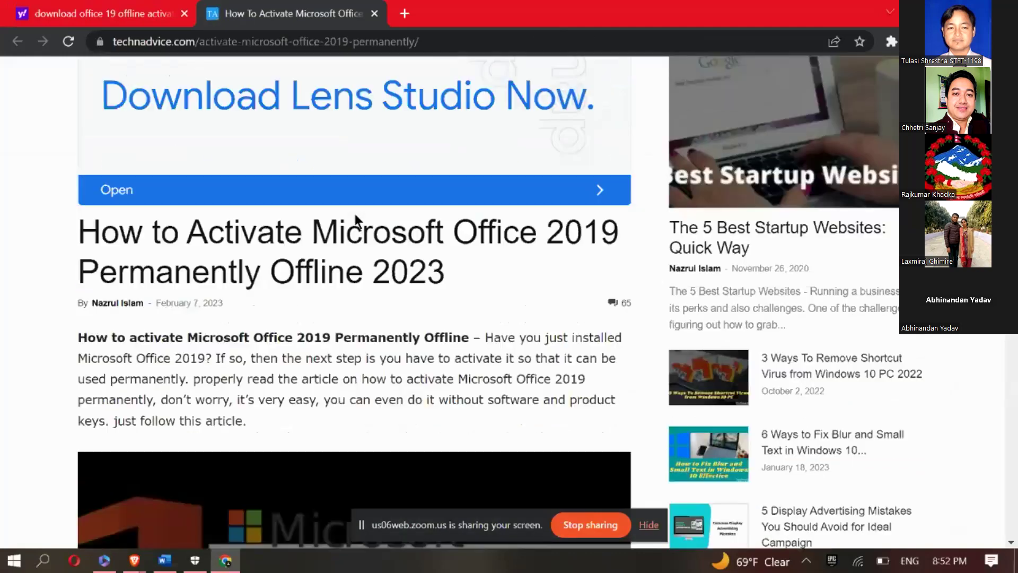
pyautogui.scroll(-2, 355, 214)
pyautogui.scroll(-6, 355, 215)
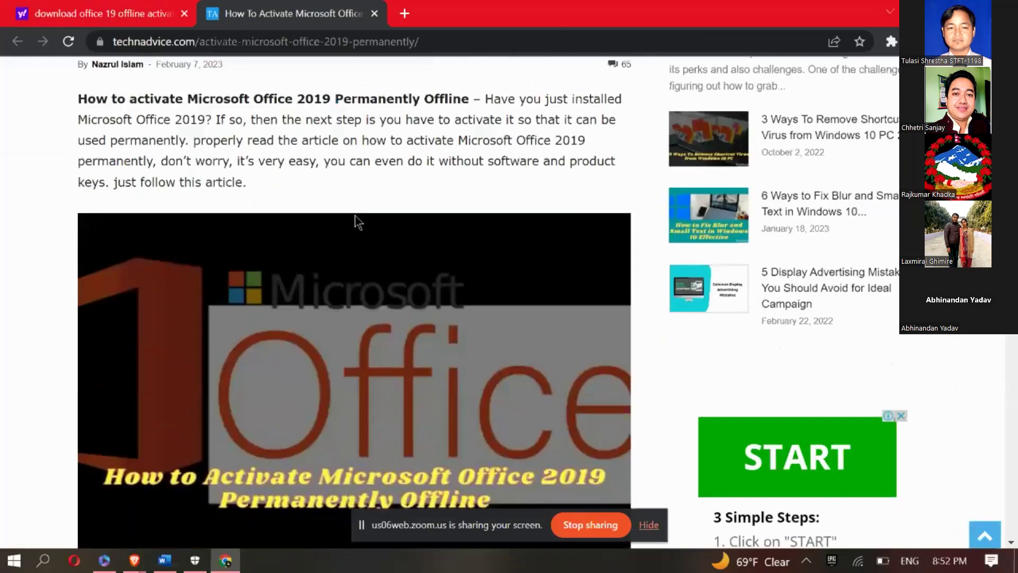
pyautogui.scroll(-3, 355, 218)
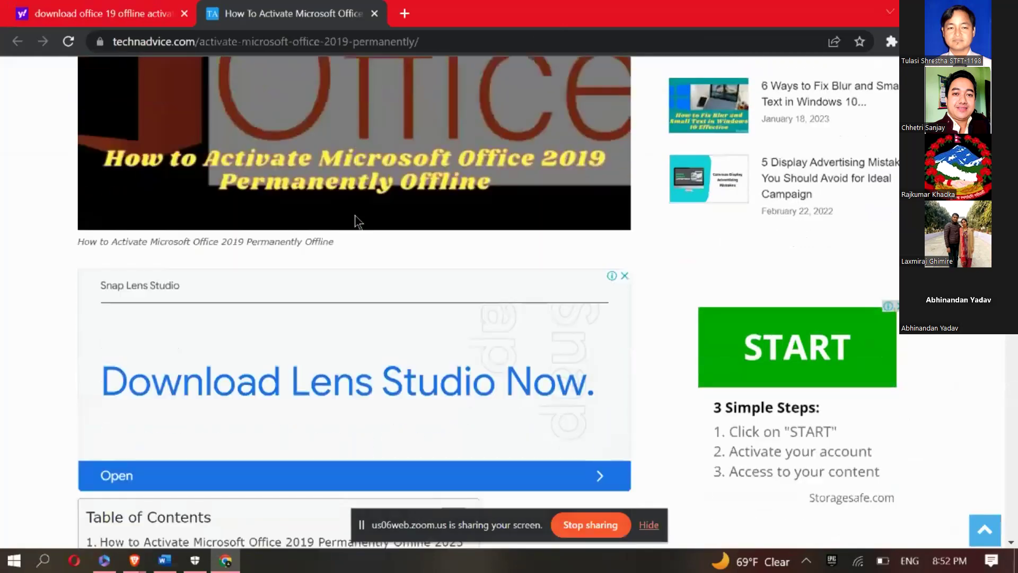
pyautogui.scroll(-6, 354, 216)
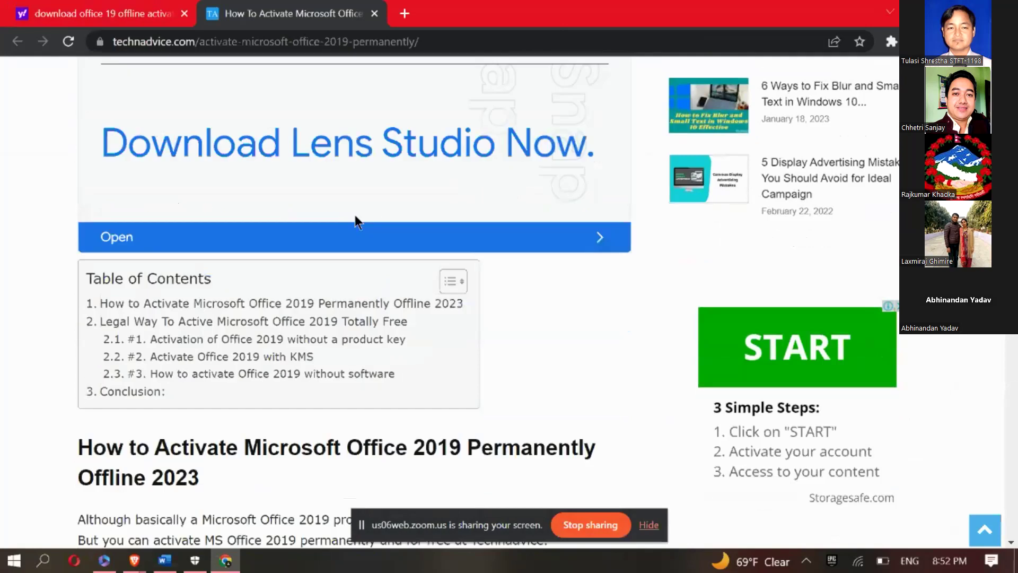
pyautogui.scroll(-6, 355, 214)
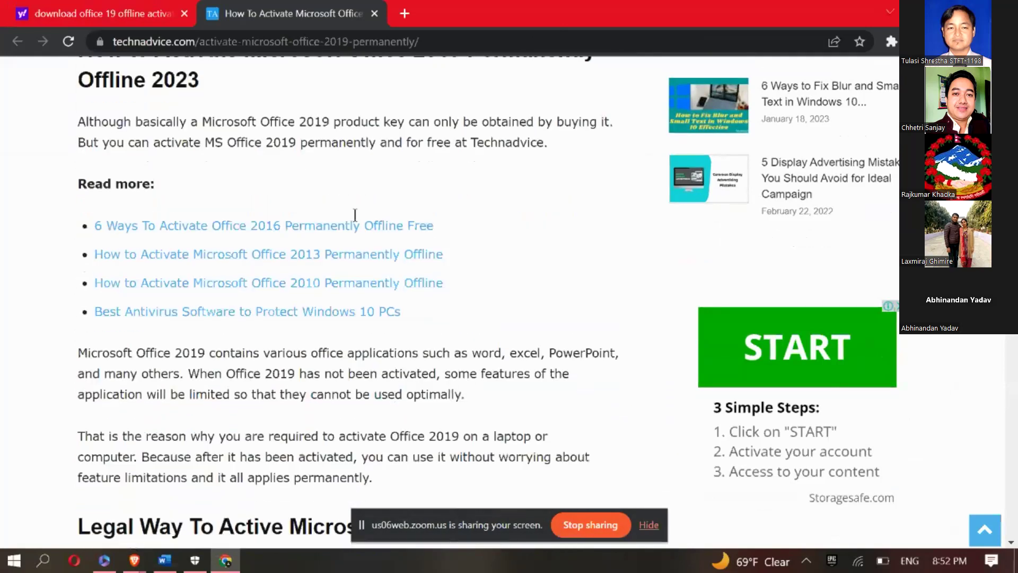
pyautogui.scroll(-2, 378, 325)
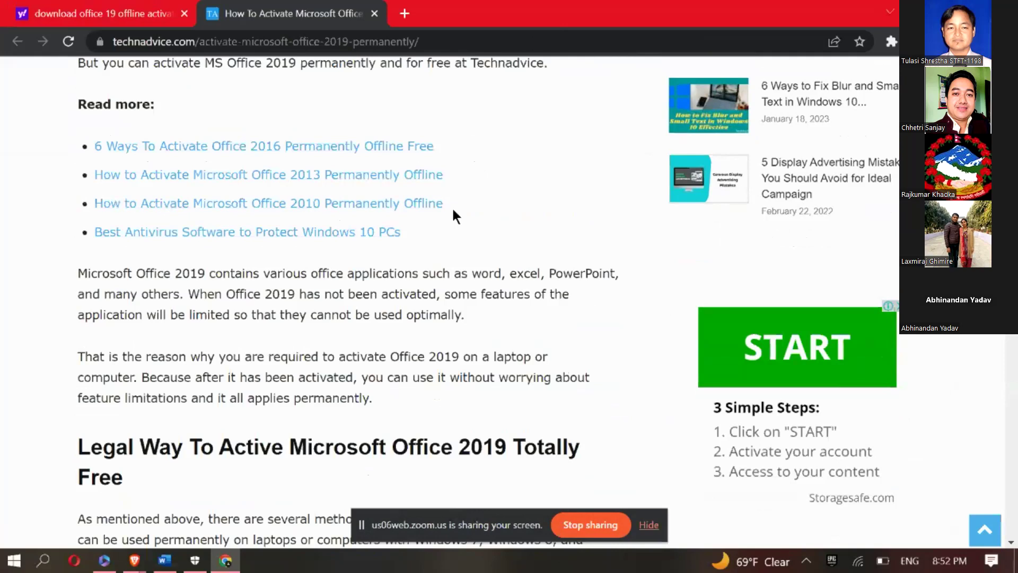
pyautogui.scroll(-8, 452, 206)
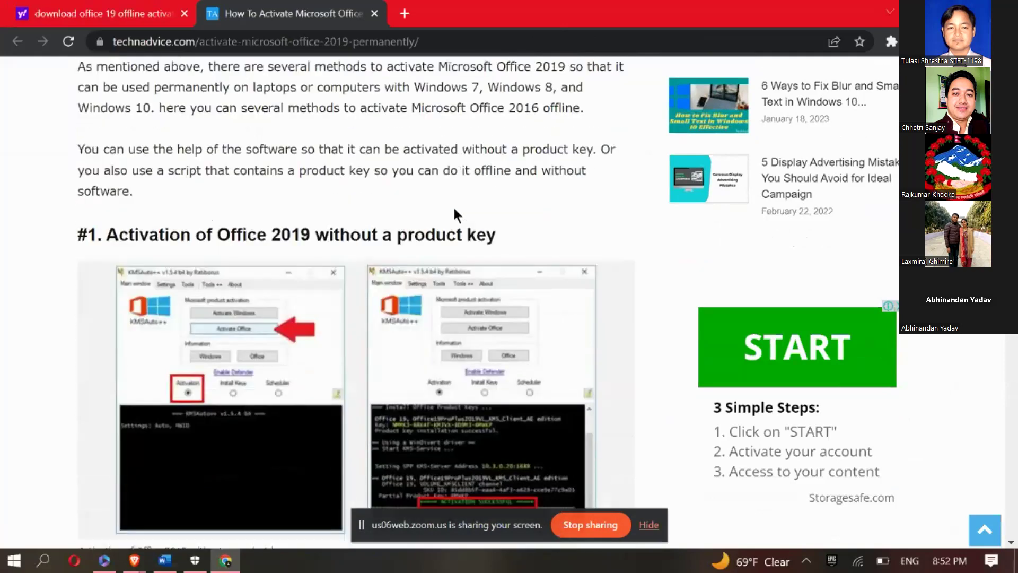
# Examine the article's sections on Office 2019 activation without a product key and with KMS, including their numbered instructions
pyautogui.scroll(-2, 453, 205)
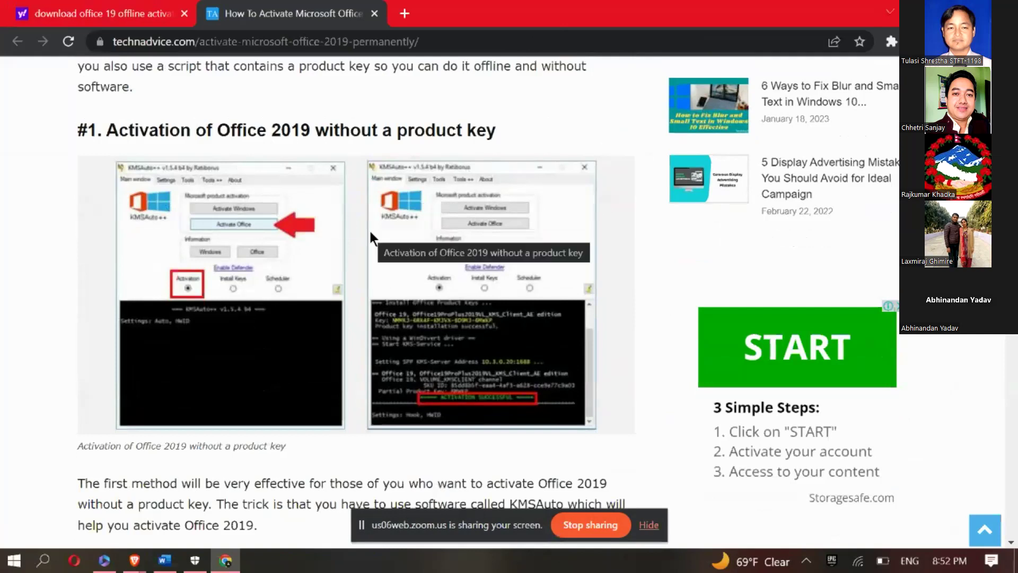
pyautogui.scroll(-5, 370, 233)
pyautogui.scroll(-3, 370, 235)
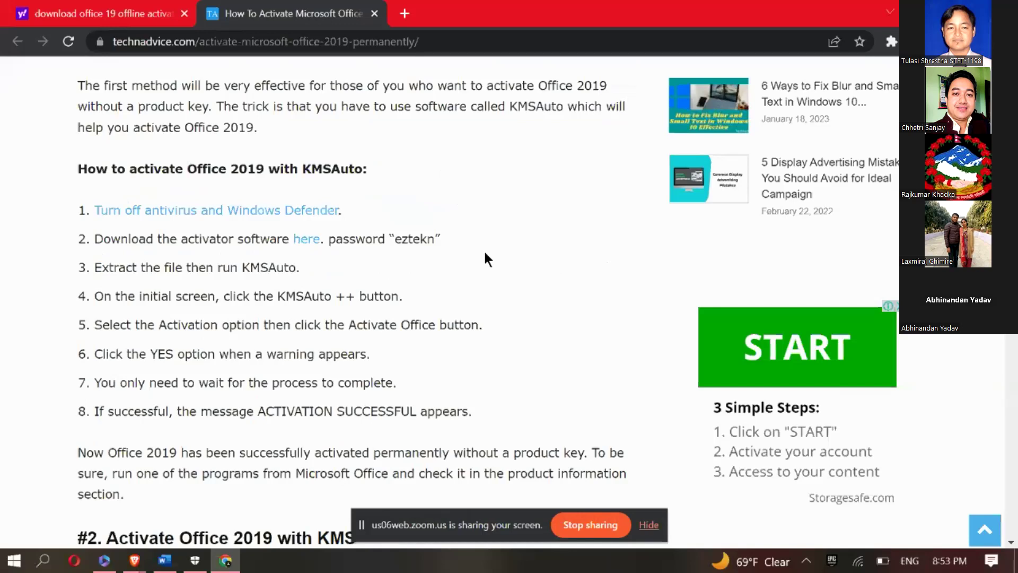
pyautogui.scroll(-3, 488, 260)
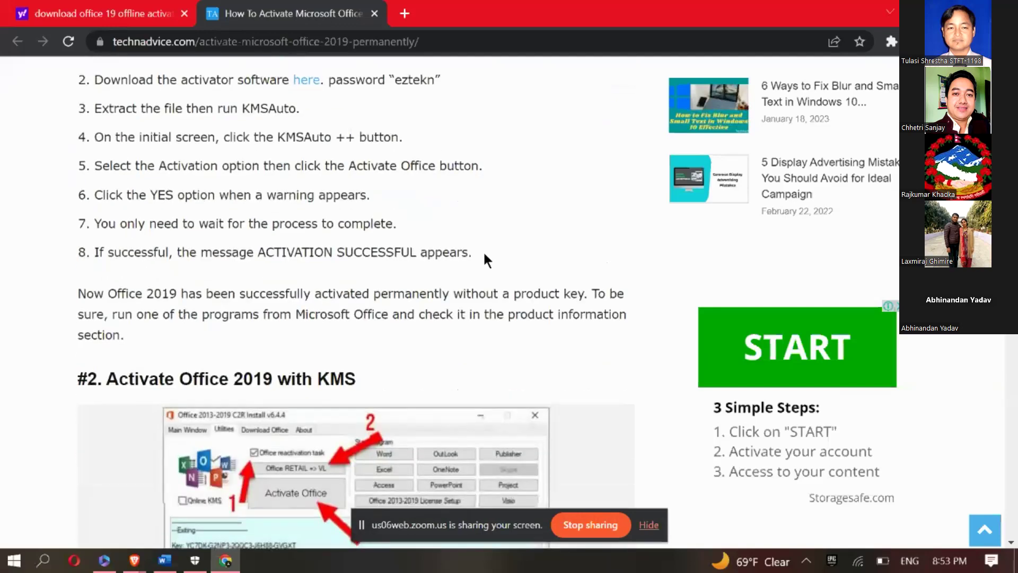
pyautogui.scroll(-3, 484, 254)
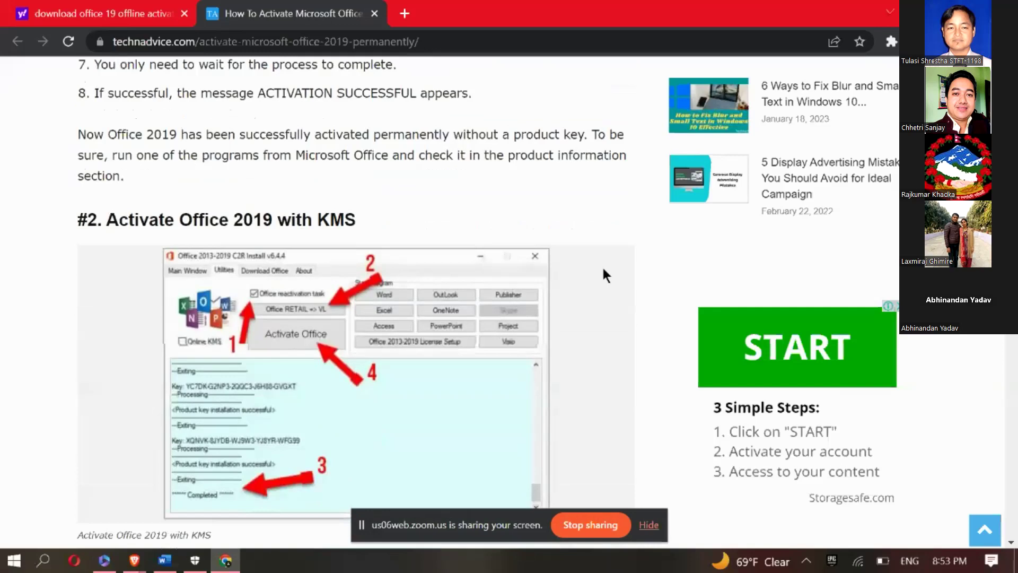
pyautogui.scroll(-2, 602, 265)
pyautogui.scroll(-4, 603, 271)
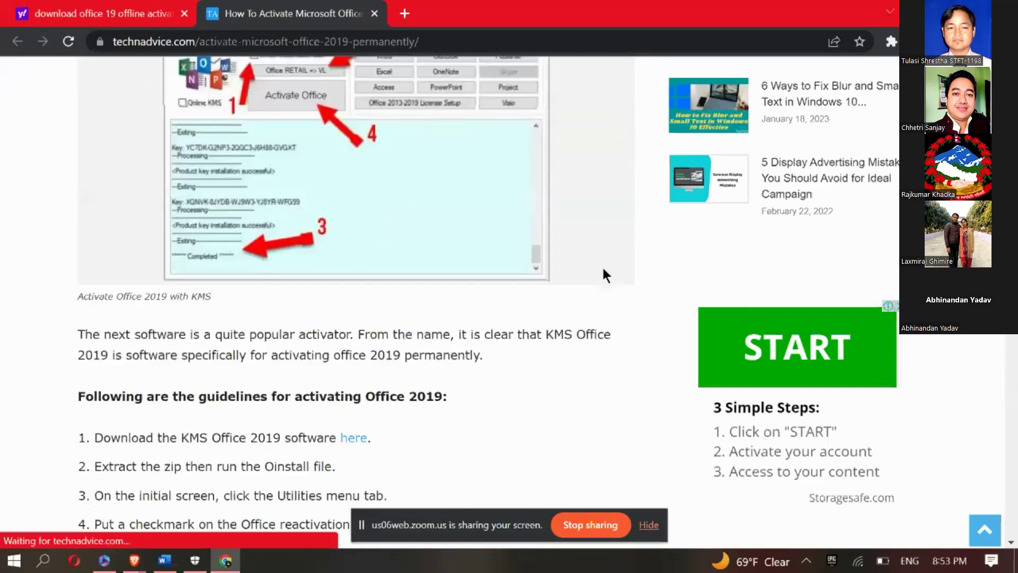
pyautogui.scroll(-2, 602, 266)
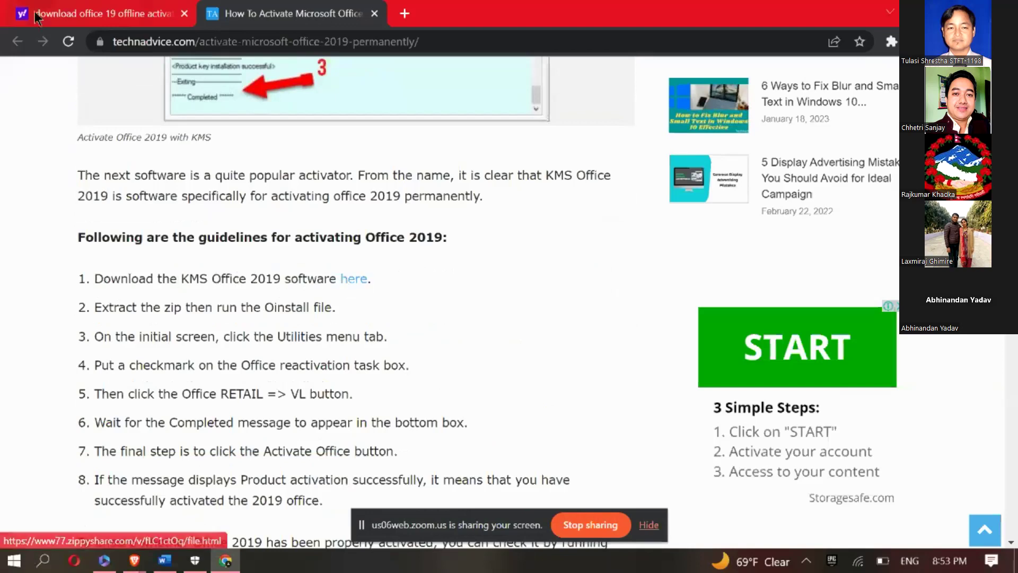
# Return to the search results, open the Microsoft Community thread "Activate Office 2019 offline", and read the question down to its replies
pyautogui.click(93, 18)
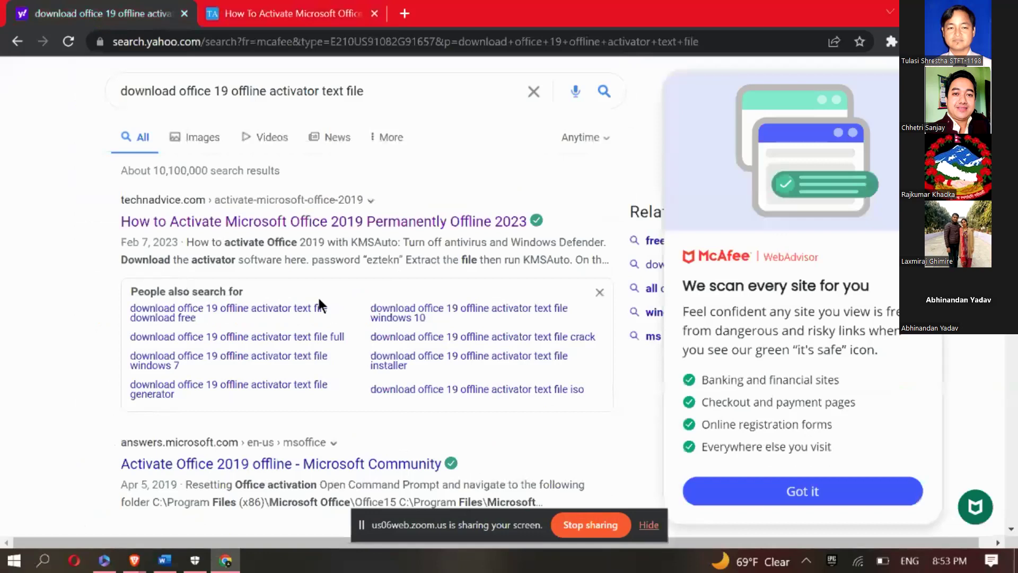
pyautogui.scroll(-2, 341, 398)
pyautogui.click(346, 384)
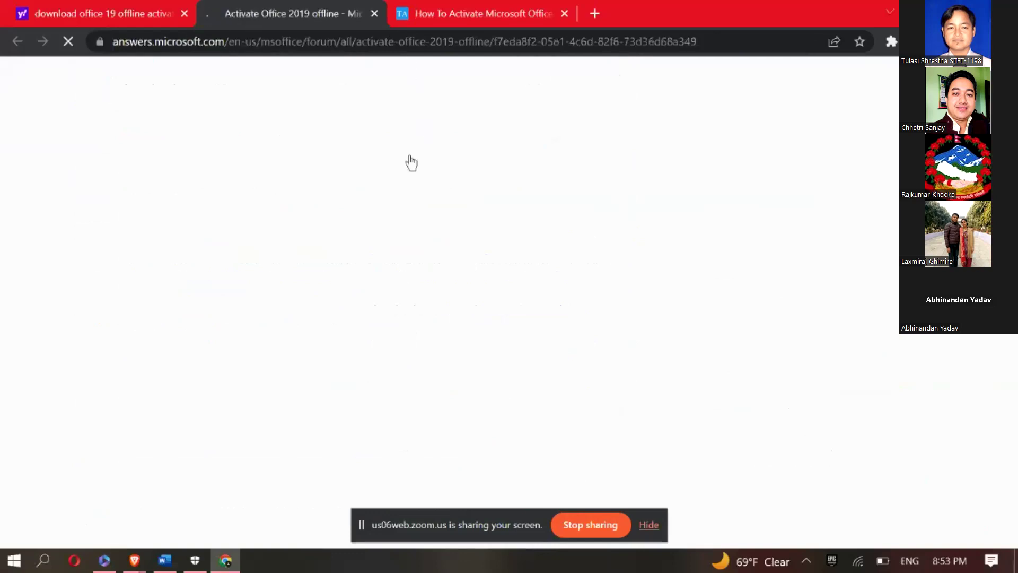
pyautogui.moveTo(406, 80)
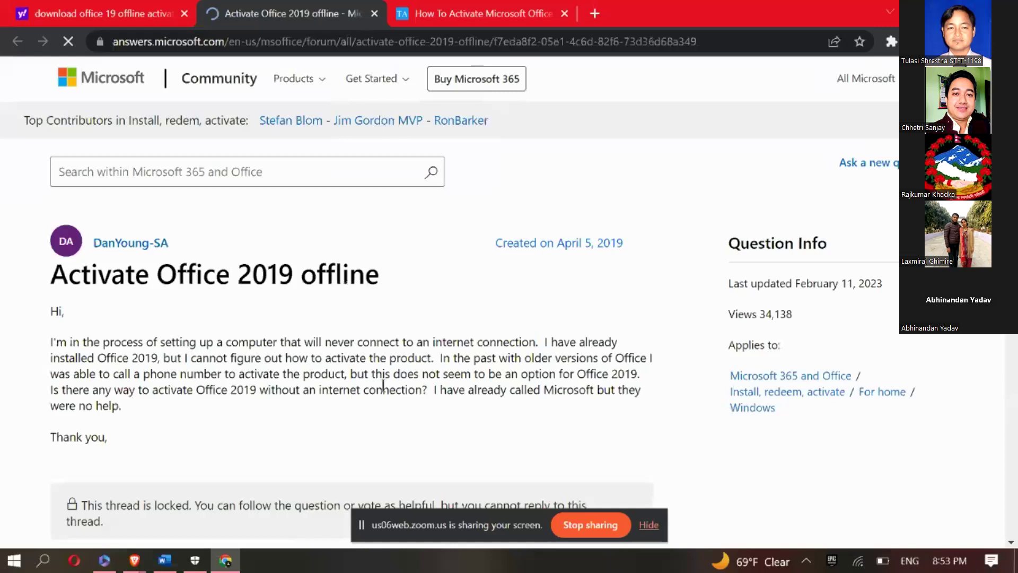
pyautogui.scroll(-1, 382, 385)
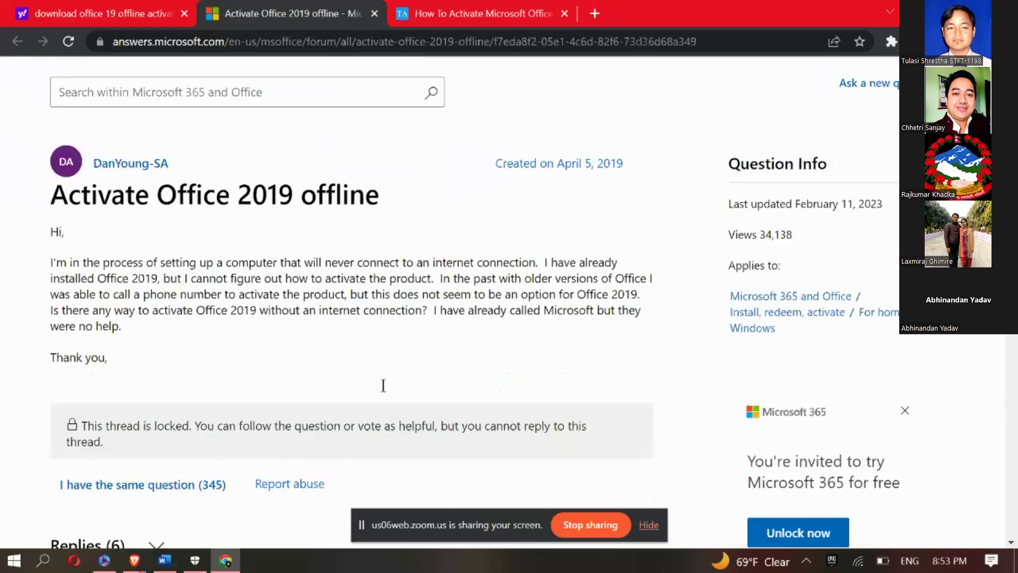
pyautogui.scroll(-3, 383, 386)
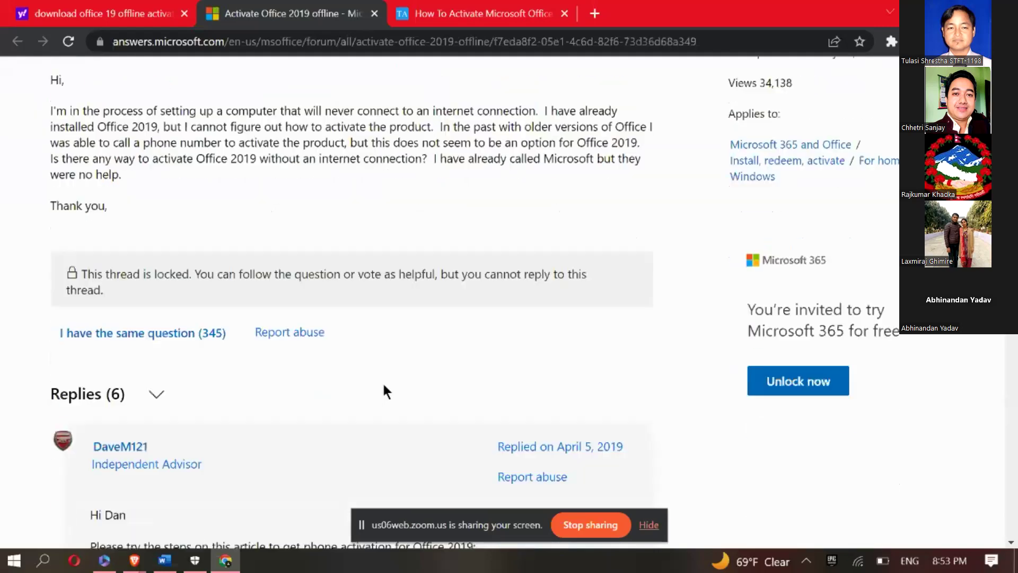
# From the search results, open Microsoft Support's "Download and install or reinstall Office 2019" page and read the sign-in instructions for downloading Microsoft 365
pyautogui.click(146, 24)
pyautogui.scroll(-6, 302, 267)
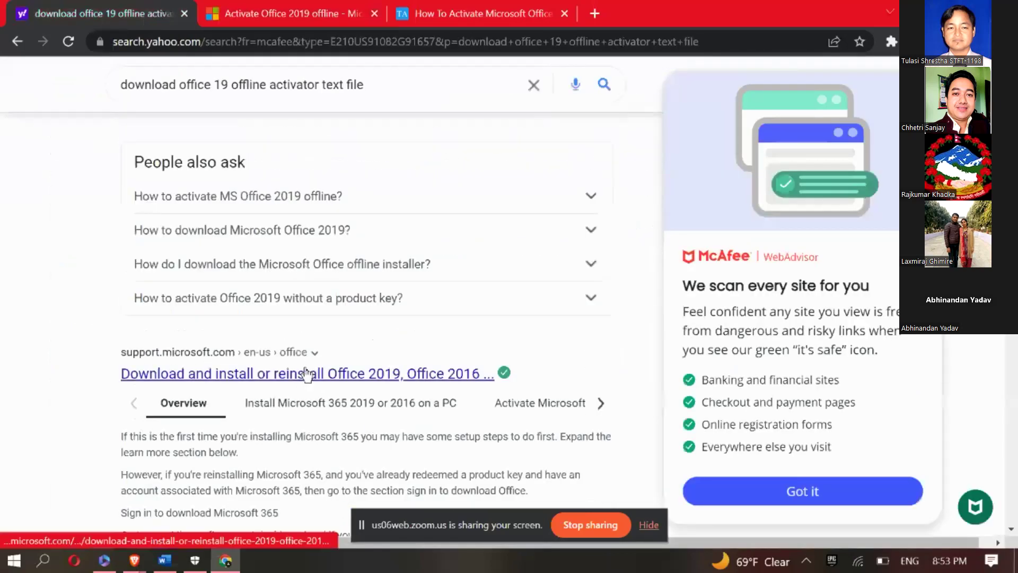
pyautogui.scroll(-5, 307, 371)
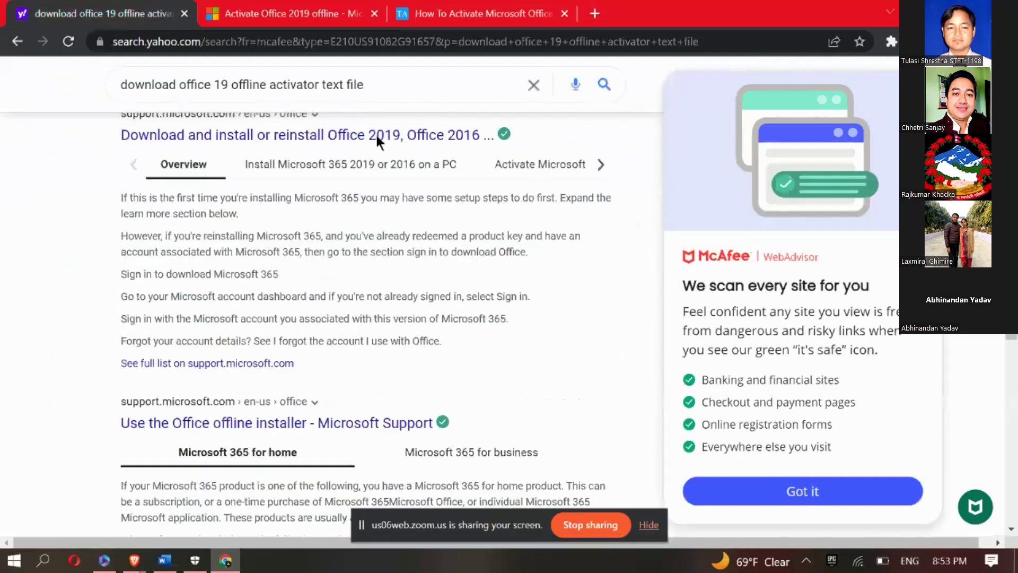
pyautogui.click(376, 135)
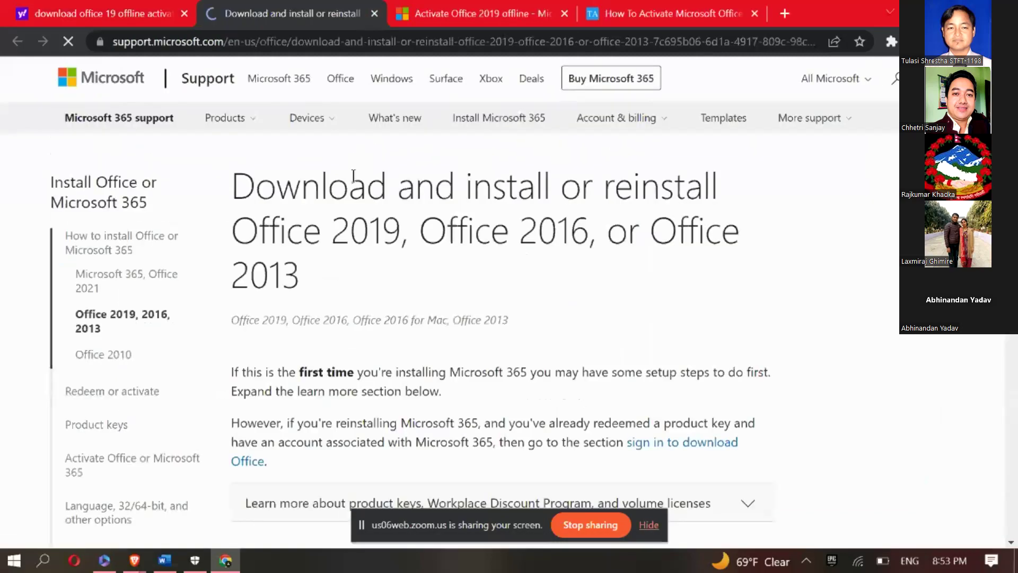
pyautogui.scroll(-1, 529, 304)
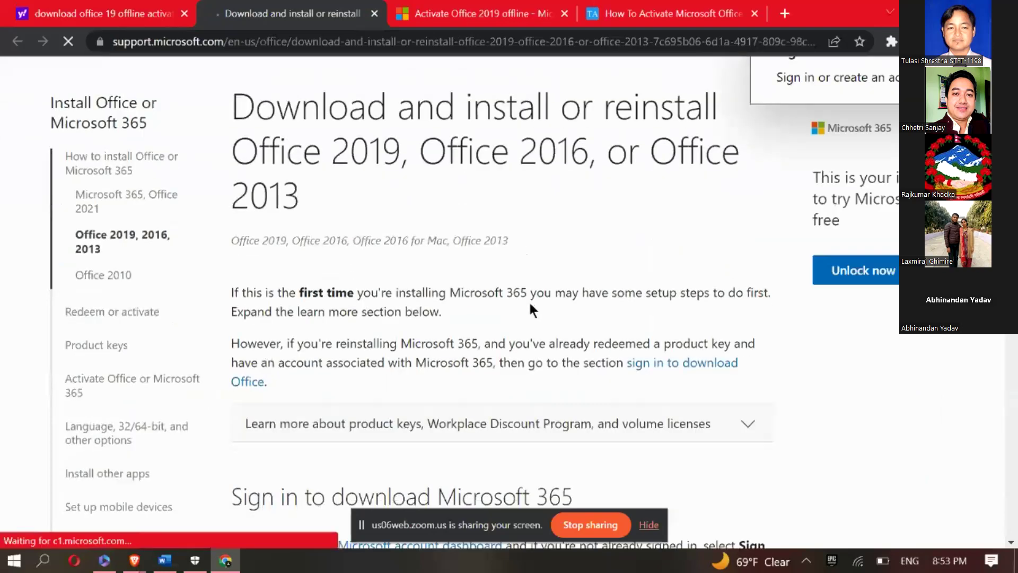
pyautogui.scroll(-3, 531, 305)
pyautogui.scroll(-2, 530, 302)
pyautogui.scroll(-1, 530, 303)
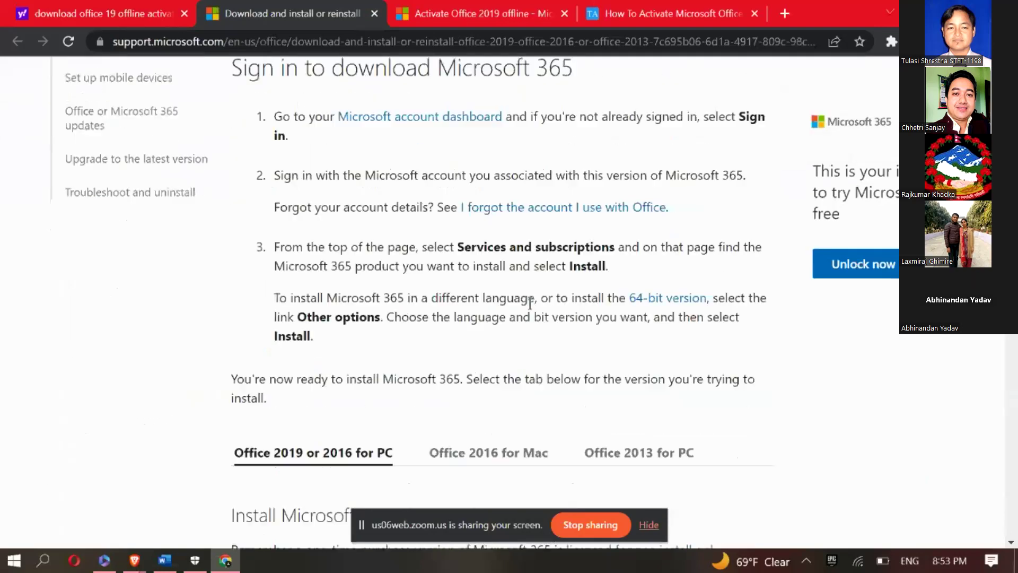
# Review the support page's installation instructions for Office 2019 or 2016 on a PC through to the activation help section
pyautogui.scroll(-2, 532, 306)
pyautogui.scroll(-2, 530, 306)
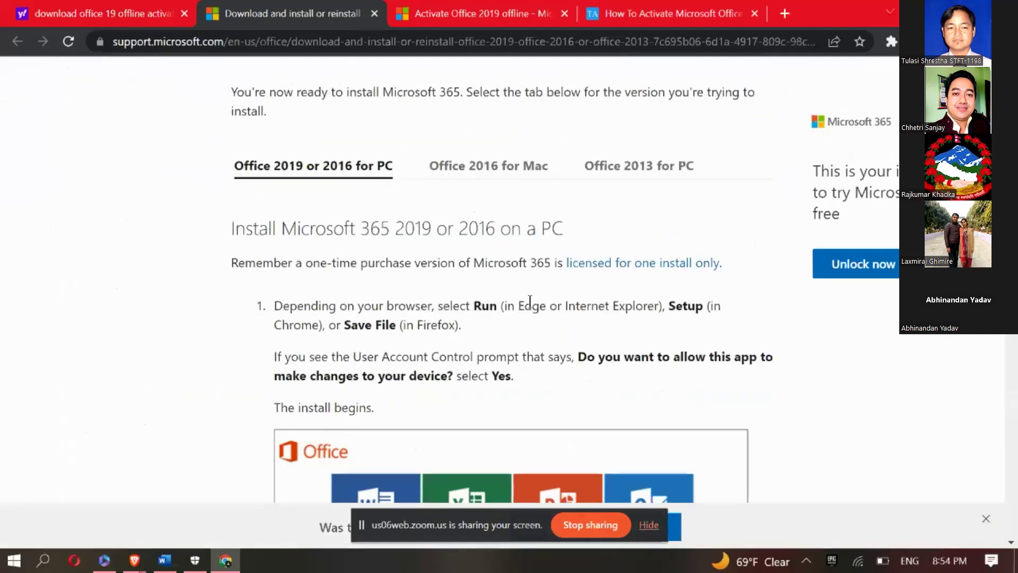
pyautogui.scroll(-1, 531, 302)
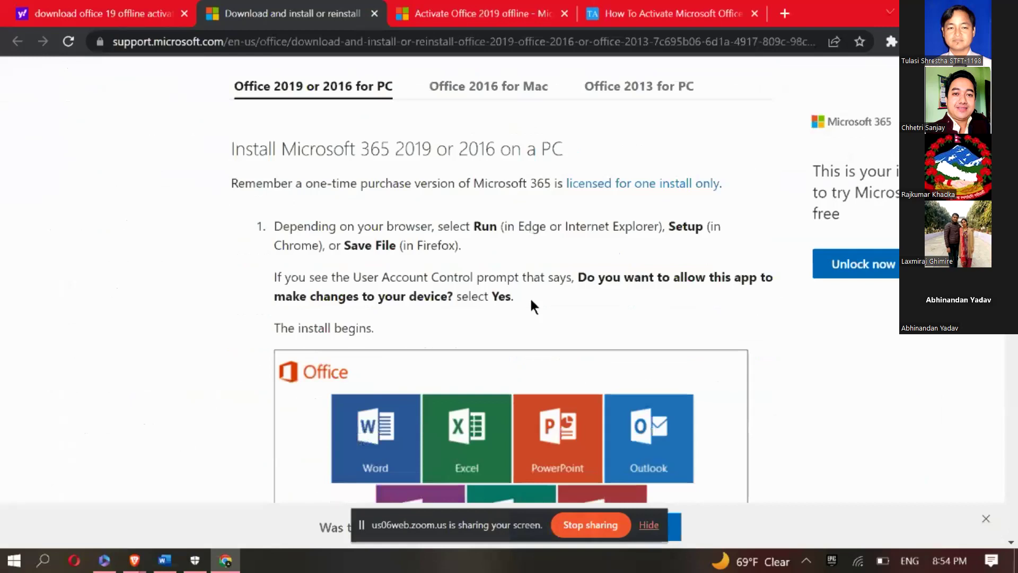
pyautogui.scroll(-5, 531, 301)
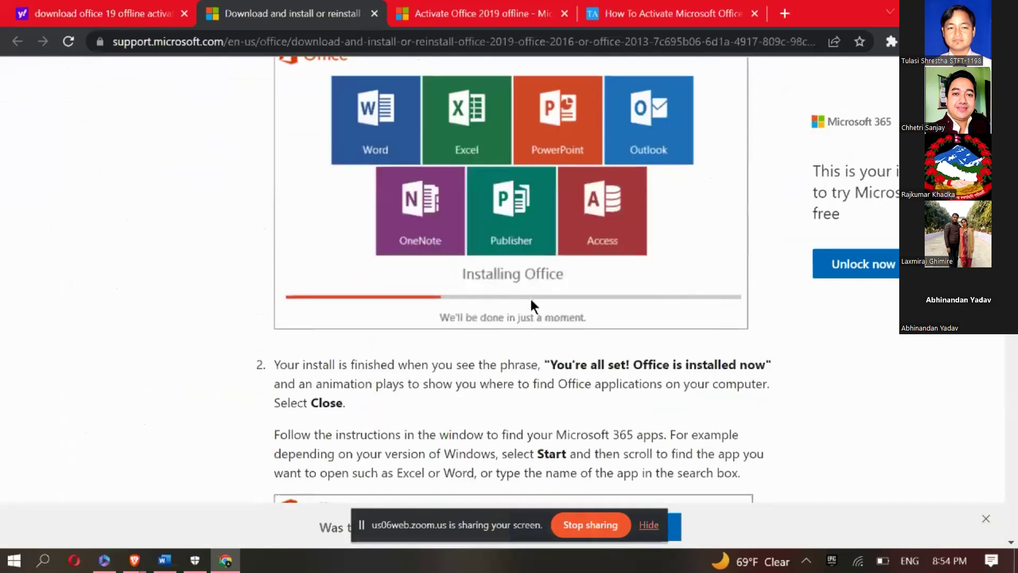
pyautogui.scroll(-10, 530, 297)
pyautogui.scroll(-6, 530, 301)
pyautogui.scroll(-3, 531, 297)
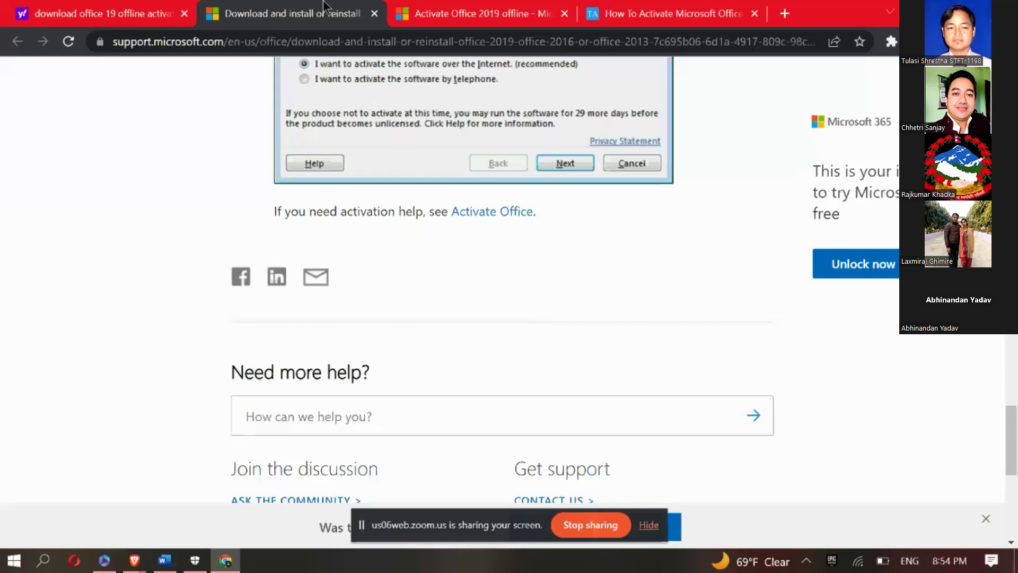
# Return to the search results, close the three opened result pages, and look through the remaining results
pyautogui.click(127, 15)
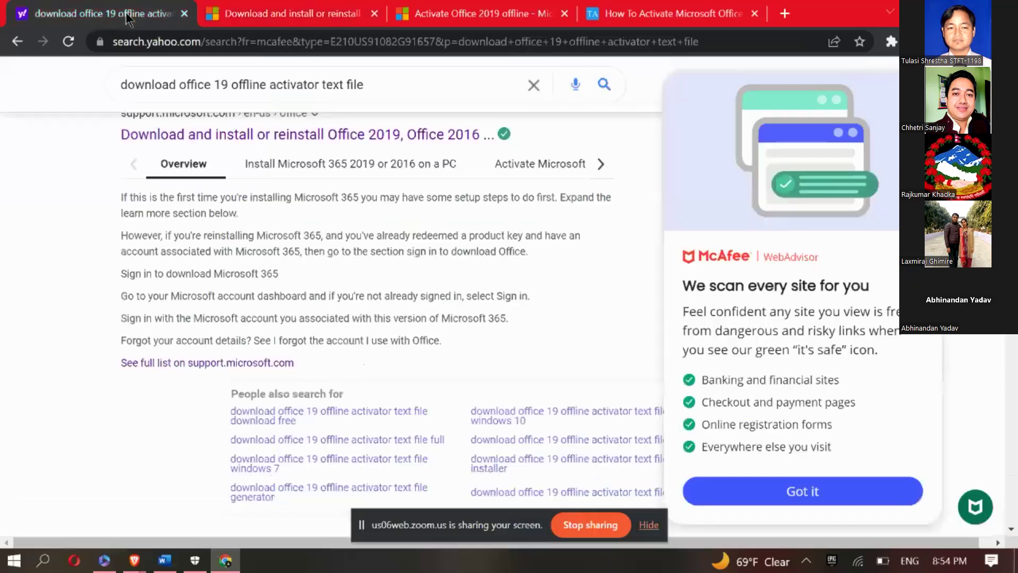
pyautogui.click(374, 13)
pyautogui.click(374, 14)
pyautogui.click(374, 13)
pyautogui.scroll(-4, 414, 395)
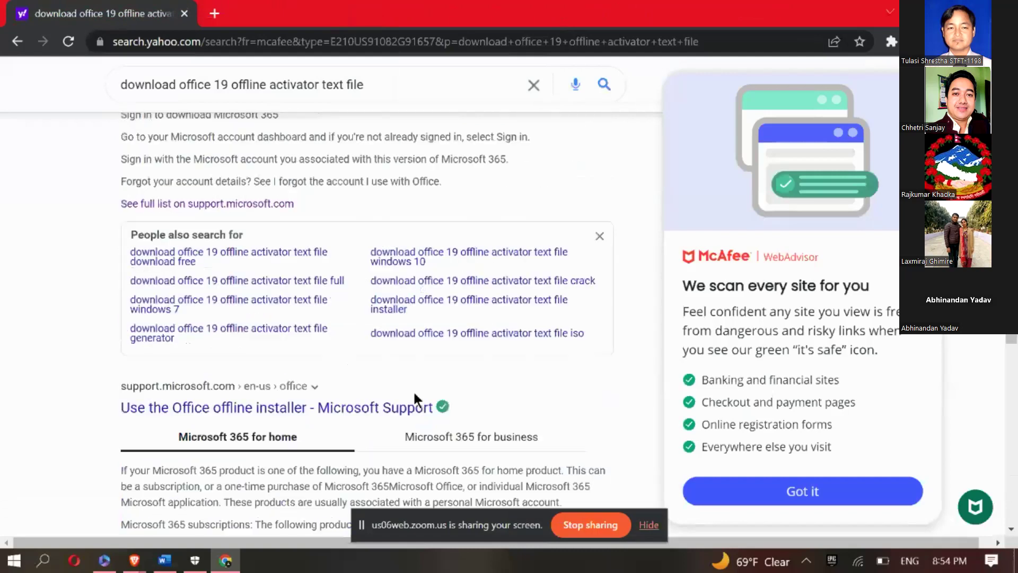
pyautogui.scroll(10, 415, 395)
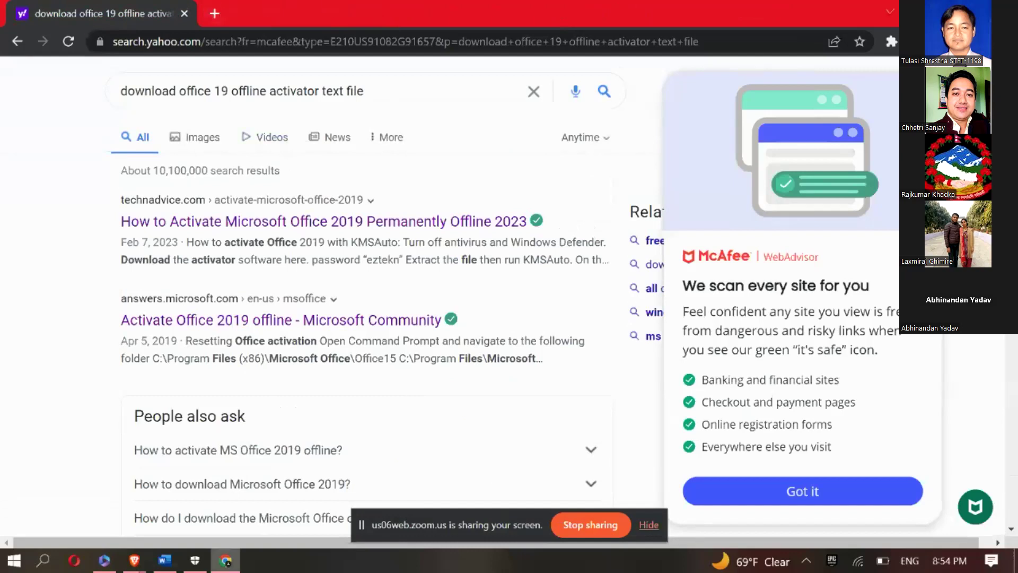
pyautogui.moveTo(134, 560)
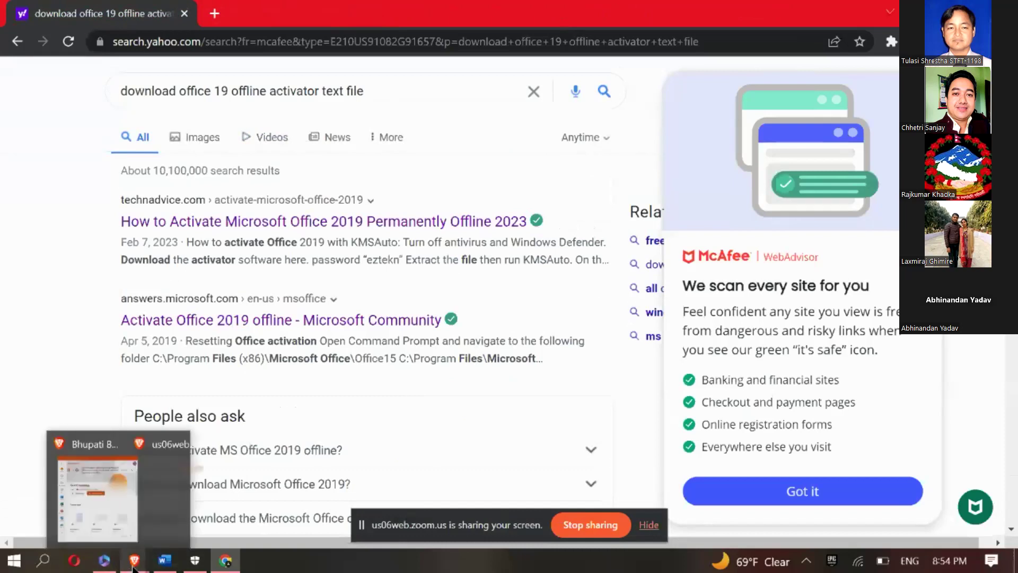
pyautogui.moveTo(130, 505)
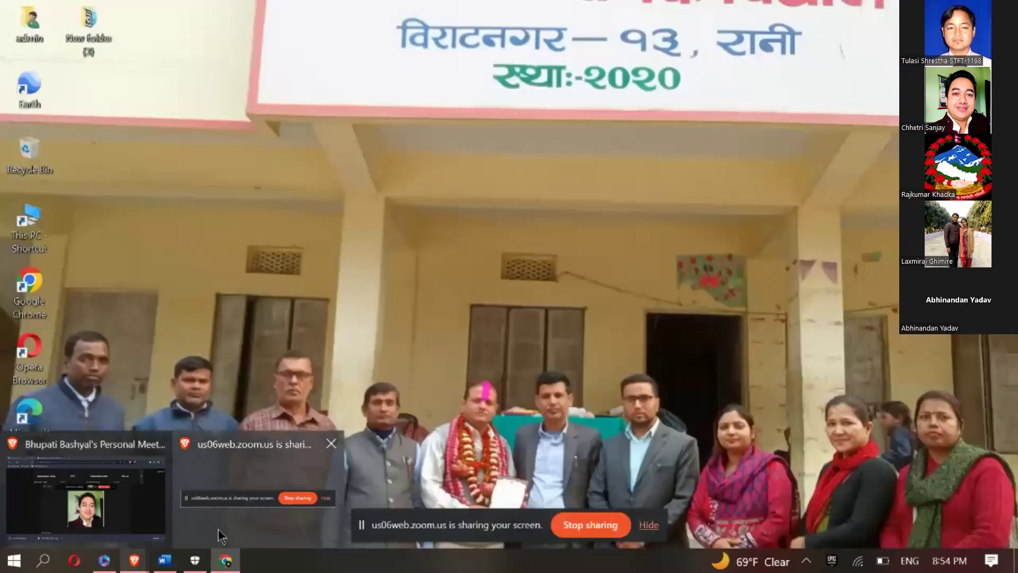
pyautogui.click(225, 561)
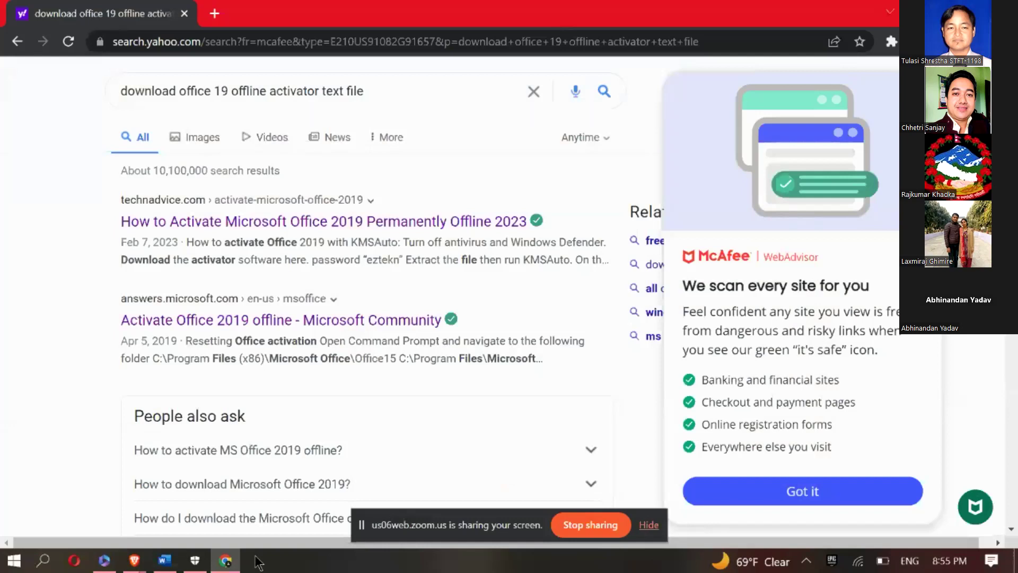
# Switch to the Zoom meeting in Brave, open code-activate-office-2019.txt from the meeting chat link, and select and copy its entire text
pyautogui.moveTo(134, 560)
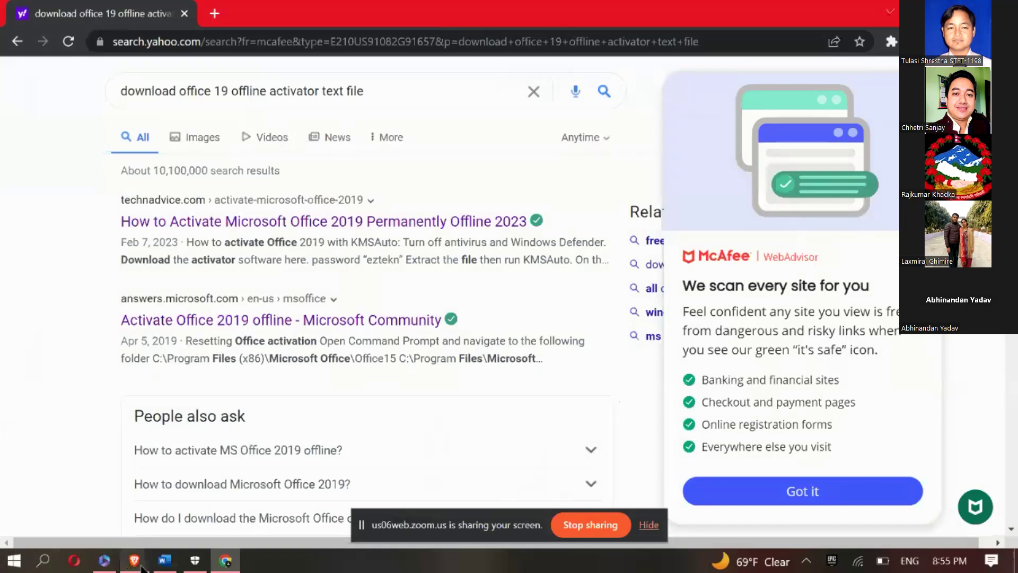
pyautogui.click(106, 494)
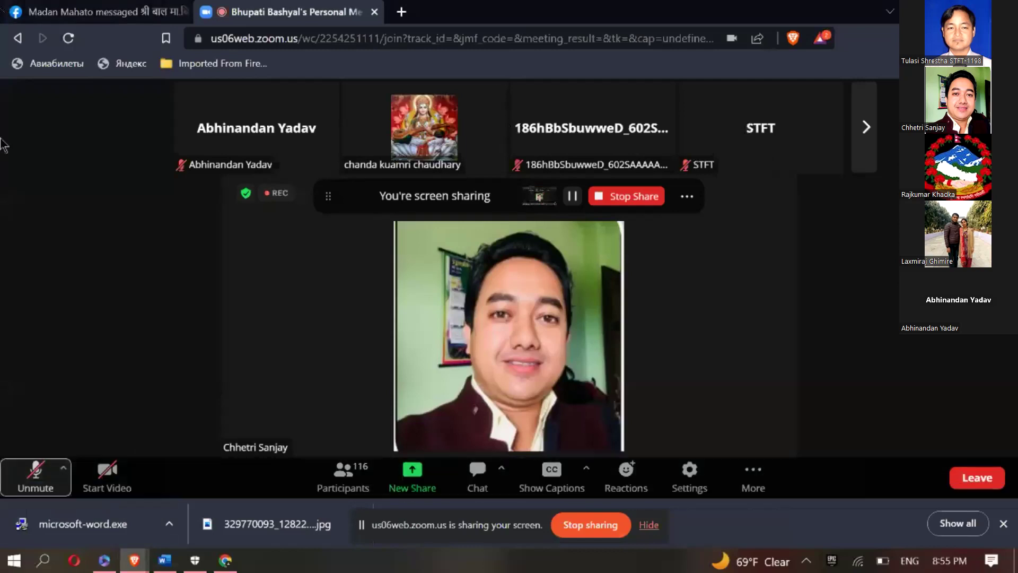
pyautogui.click(476, 471)
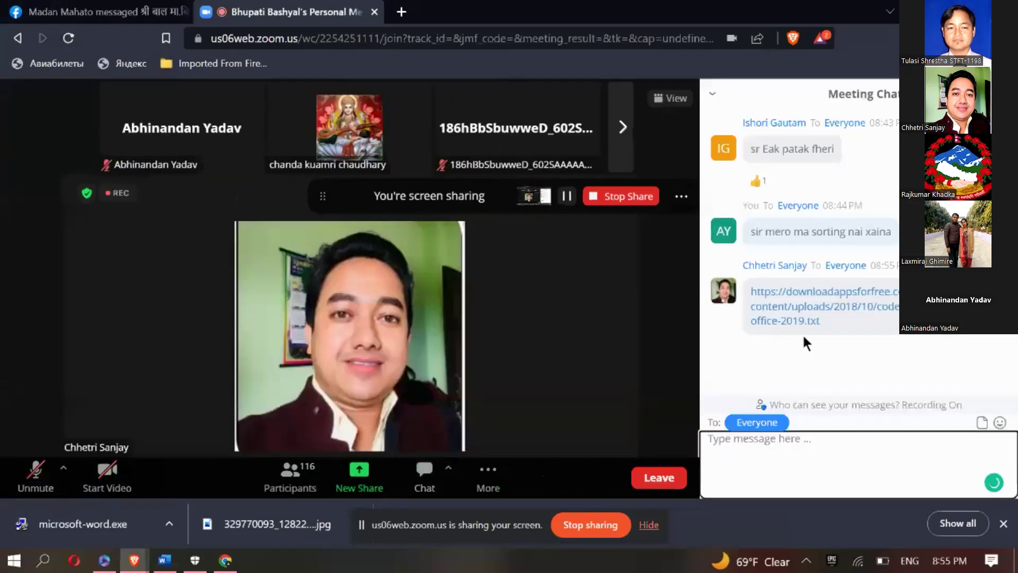
pyautogui.click(809, 292)
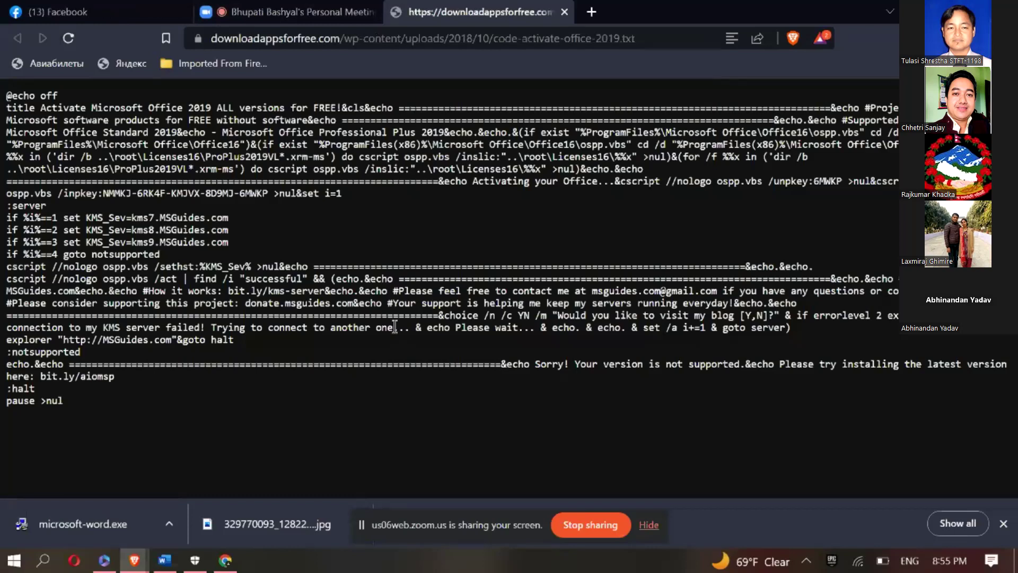
pyautogui.hotkey('ctrl', 'a')
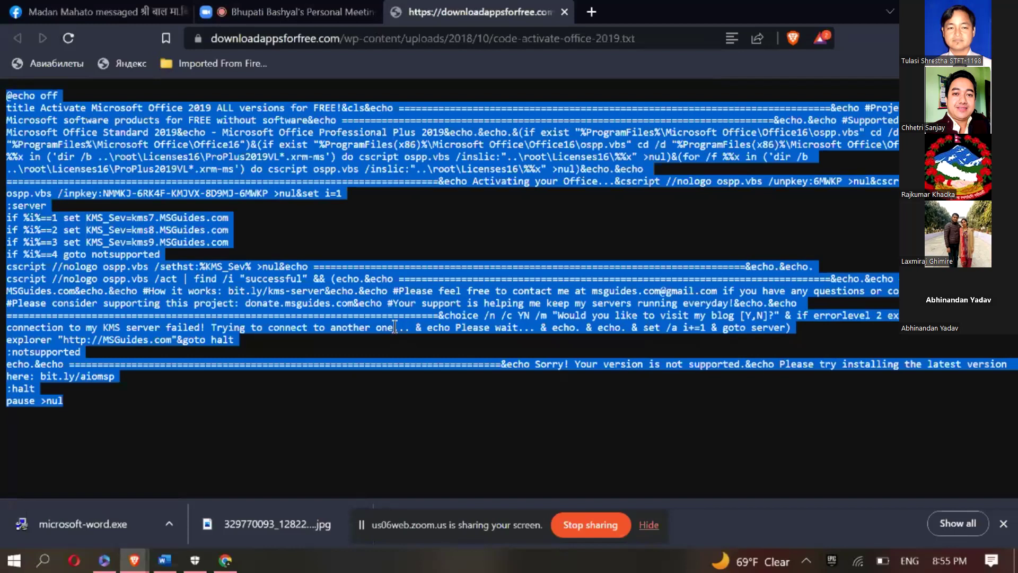
# Unmute the microphone in the Zoom meeting and return to the activation script page
pyautogui.click(255, 13)
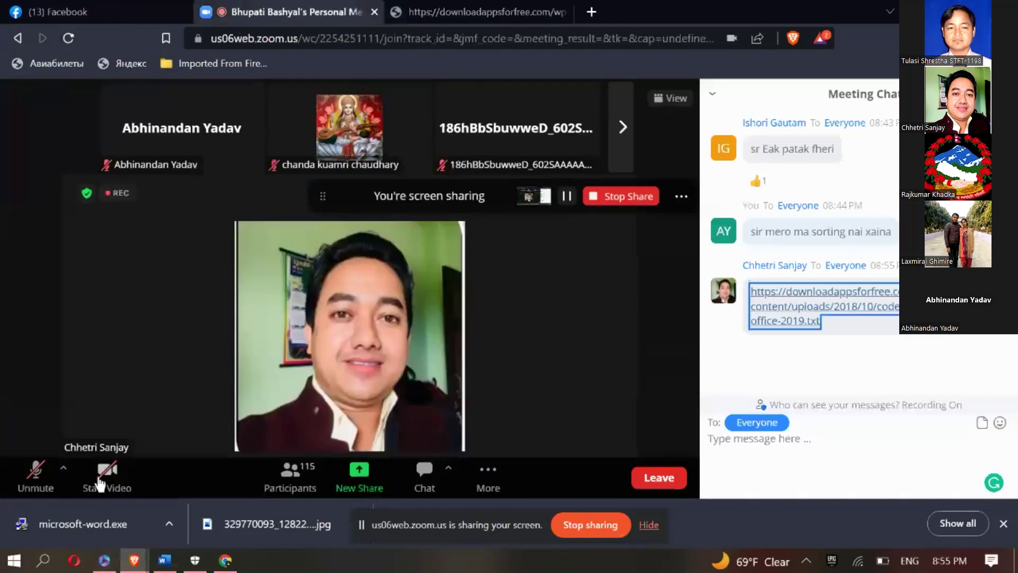
pyautogui.click(38, 475)
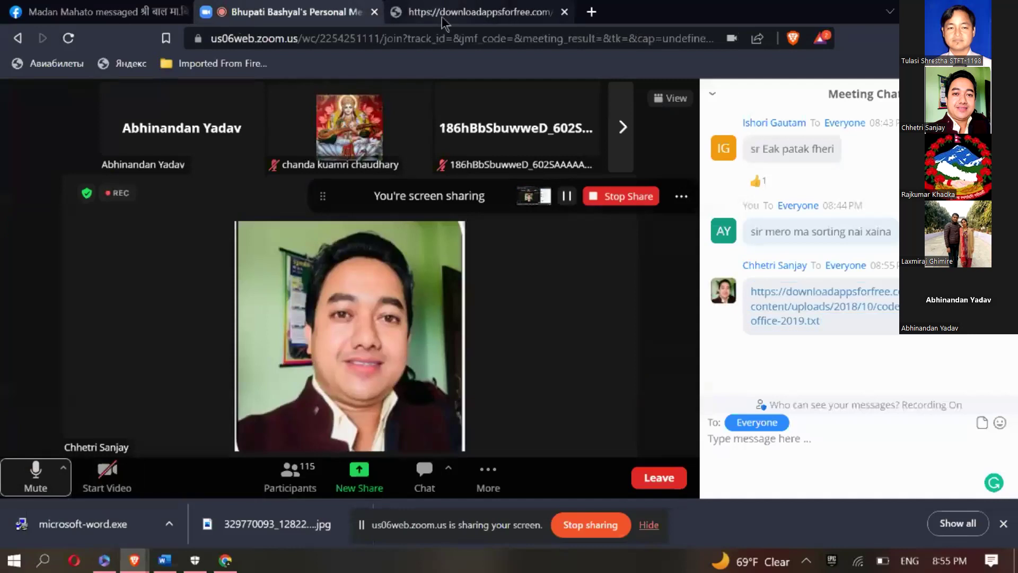
pyautogui.click(443, 20)
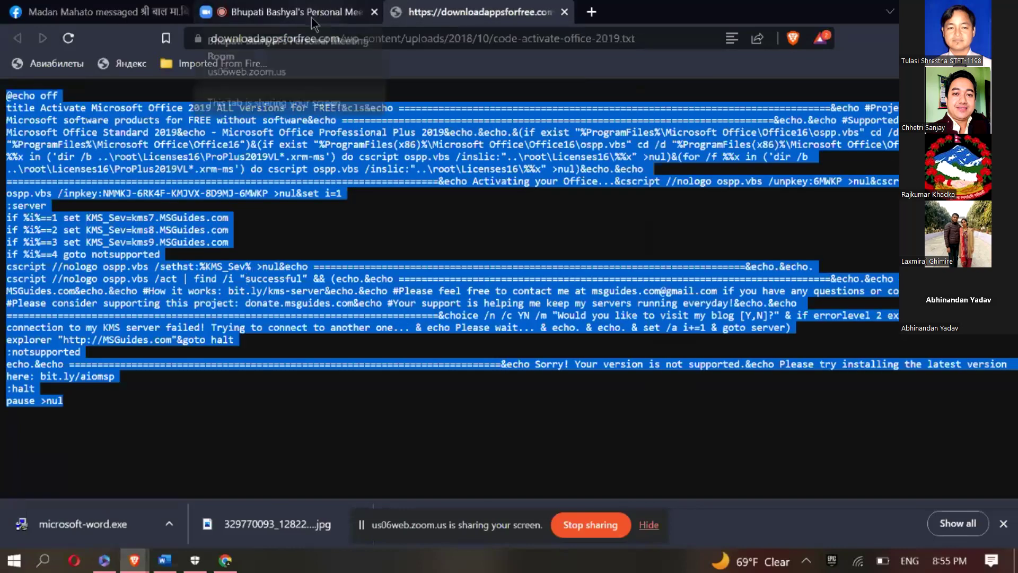
# Try to launch "note pad" through the Windows Run command
pyautogui.press('super+r')
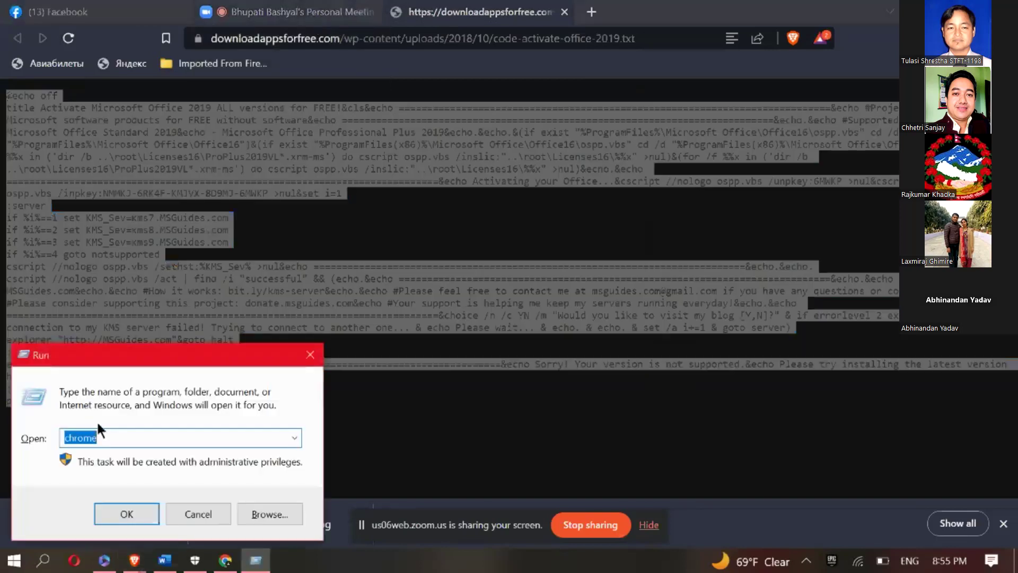
pyautogui.press('BackSpace')
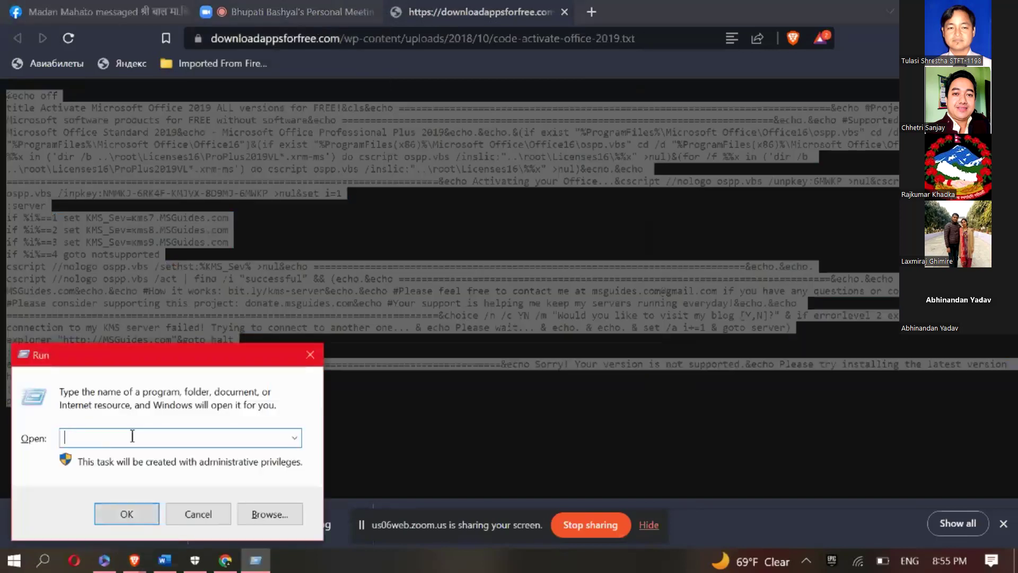
pyautogui.write('note pad')
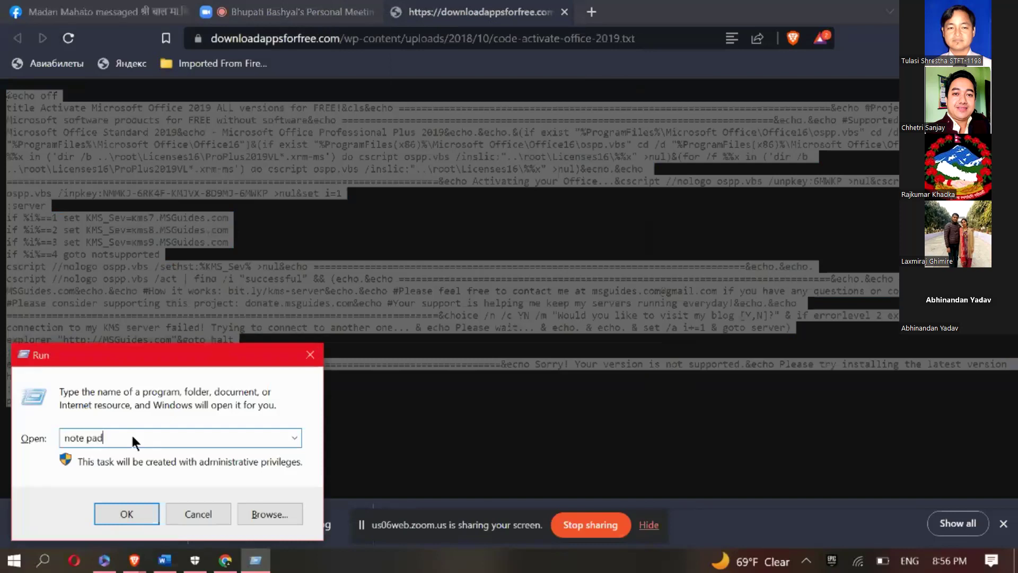
pyautogui.press('Return')
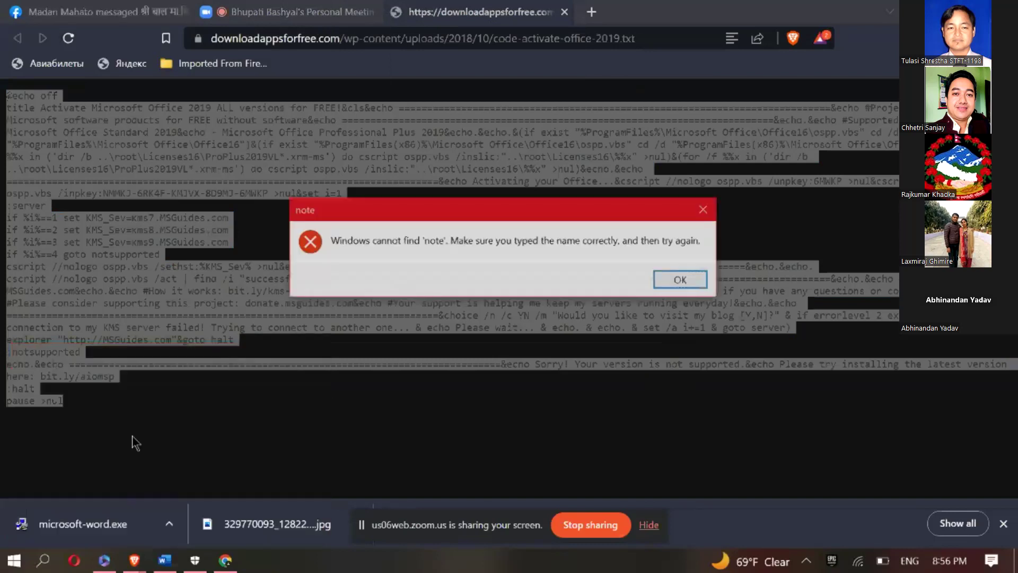
pyautogui.click(702, 288)
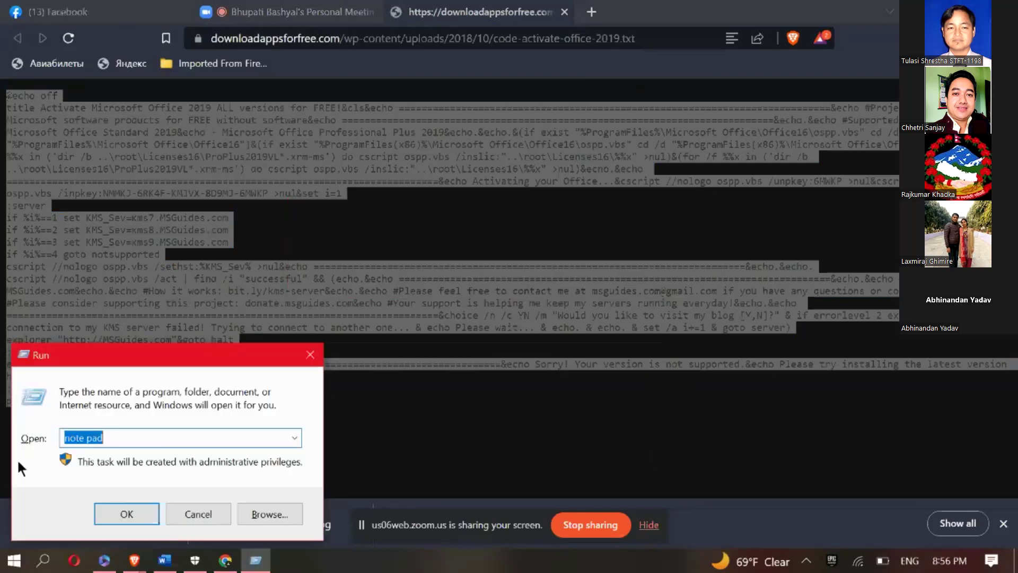
# Launch "notepad" through Run, maximize its window, and paste the copied Office 2019 activation script containing a product key
pyautogui.press('BackSpace')
pyautogui.write('no')
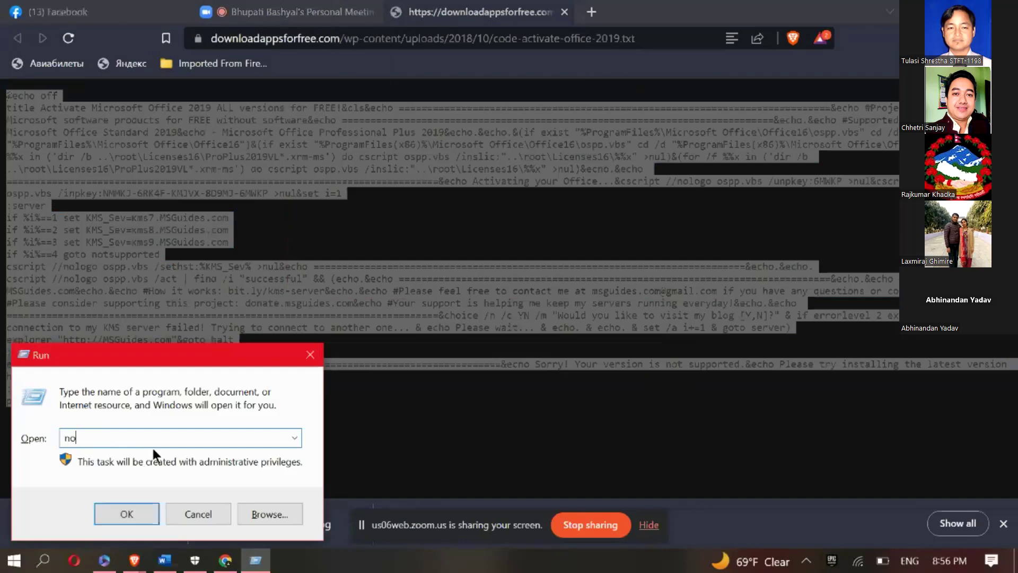
pyautogui.write('tepad')
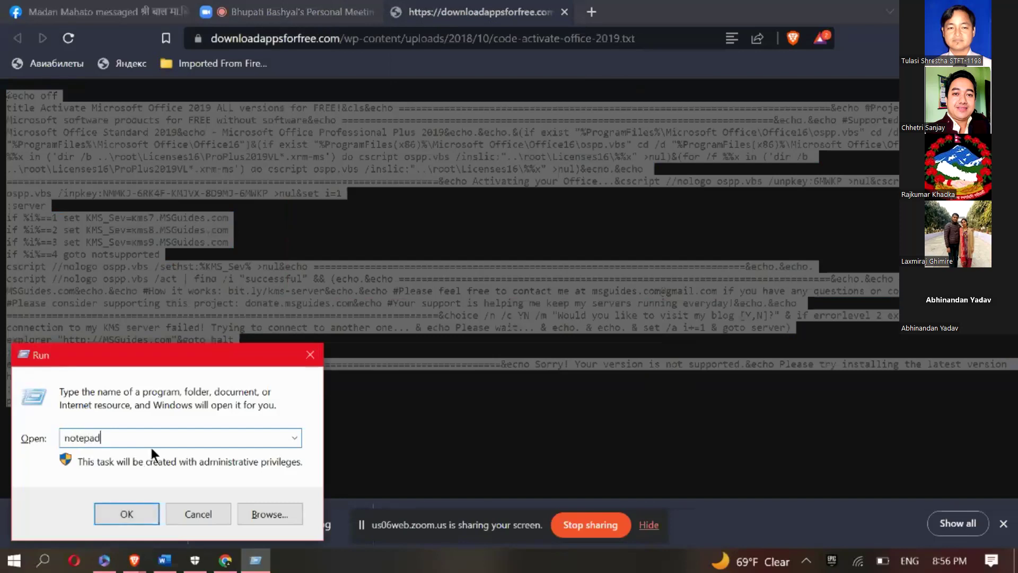
pyautogui.press('Return')
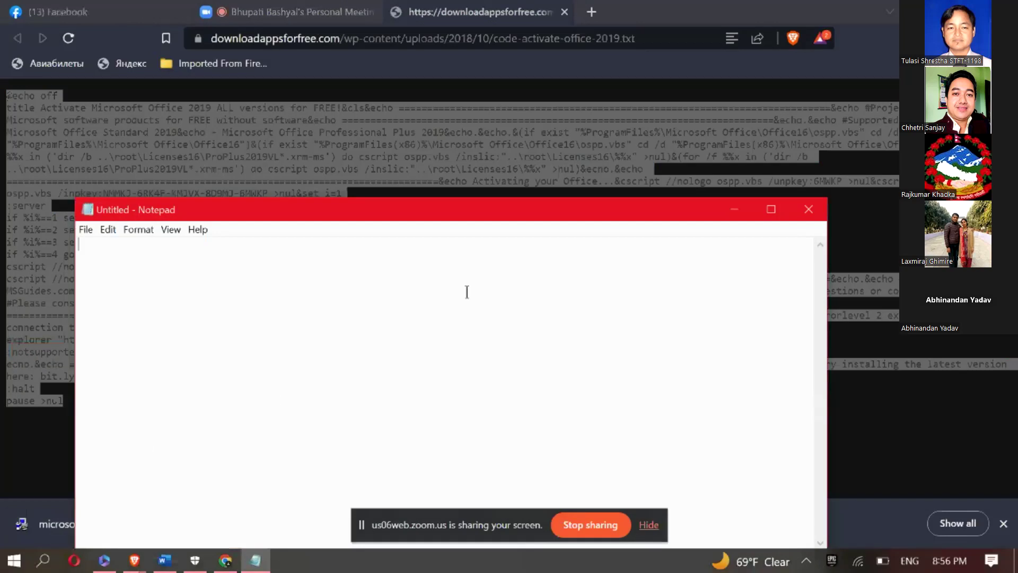
pyautogui.click(771, 210)
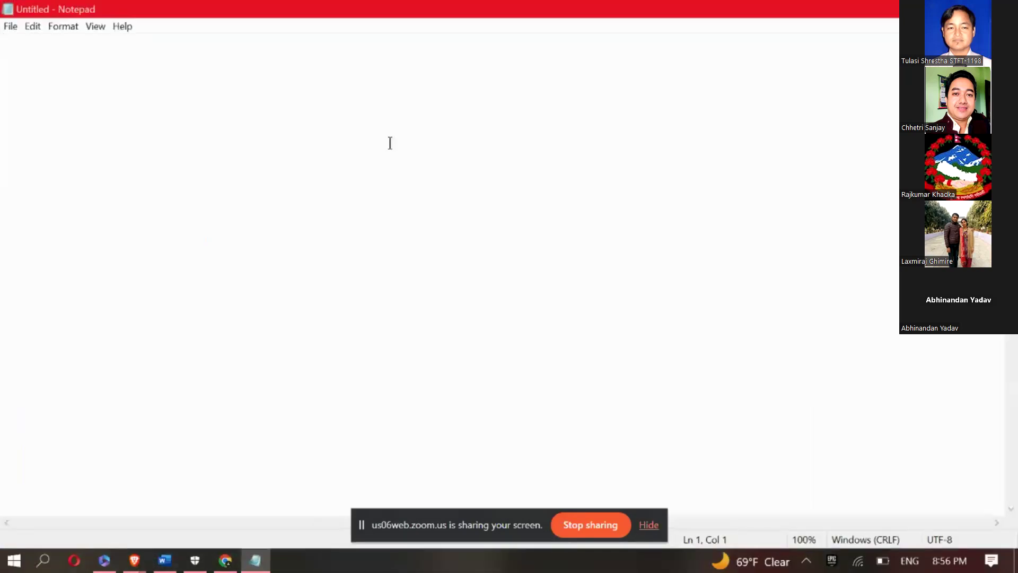
pyautogui.hotkey('ctrl', 'v')
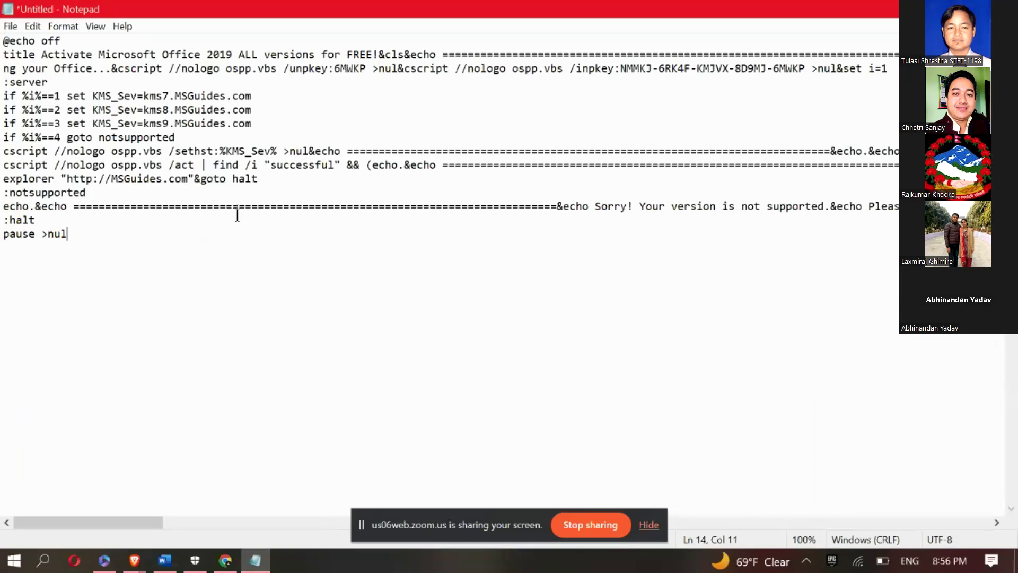
# Save the pasted script to the Desktop as abc.cmd
pyautogui.hotkey('ctrl', 's')
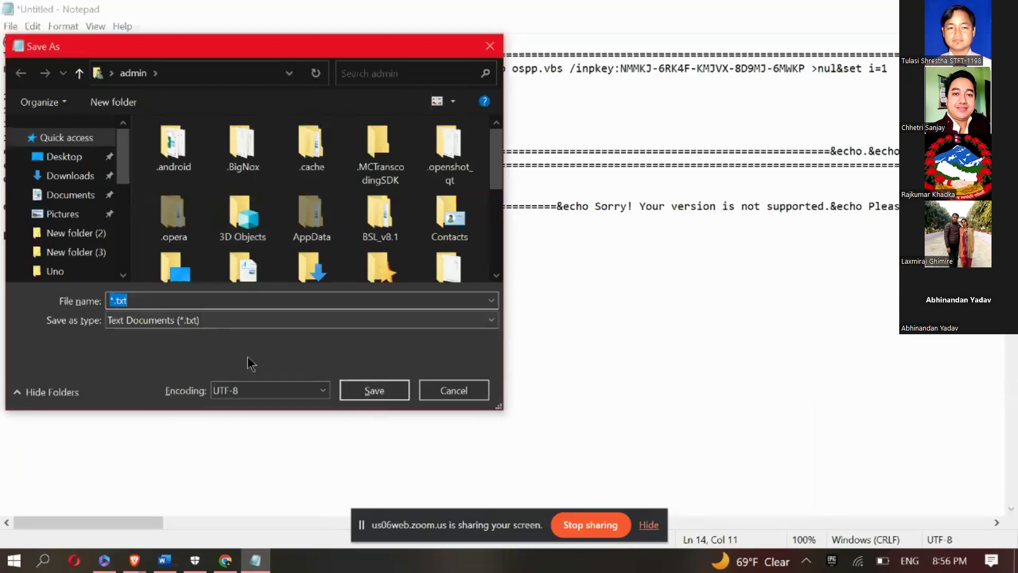
pyautogui.click(79, 157)
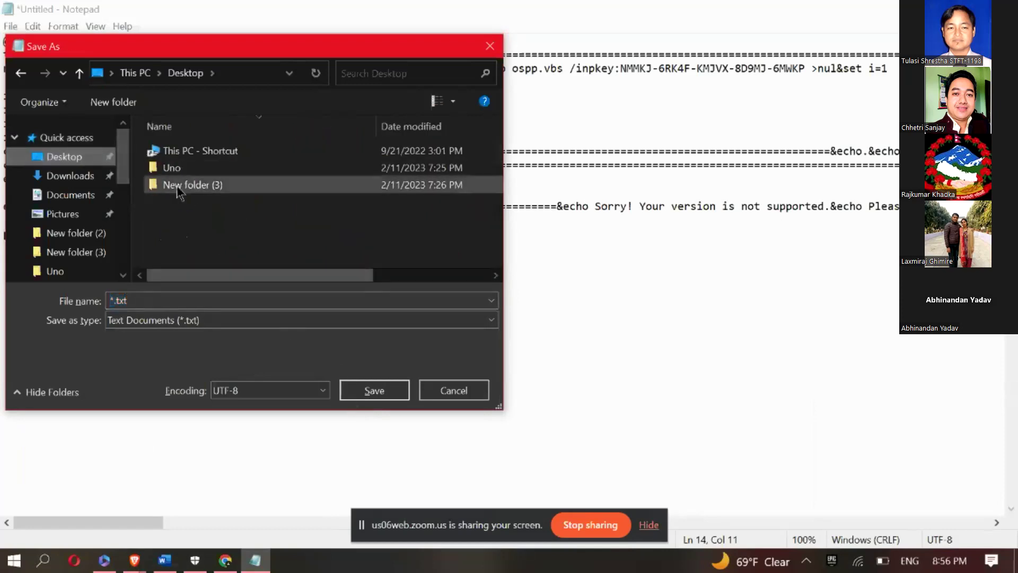
pyautogui.click(141, 301)
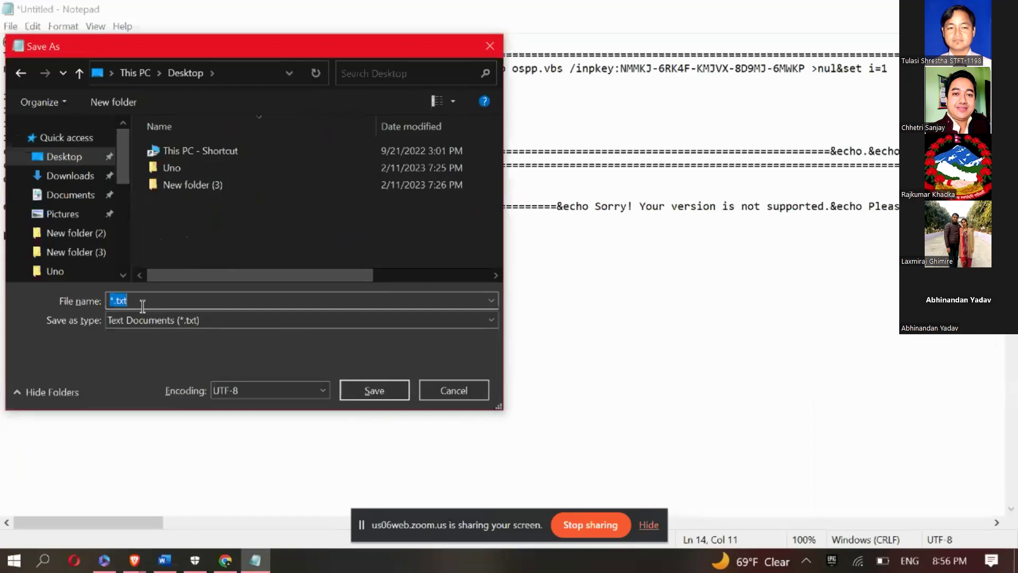
pyautogui.press('BackSpace')
pyautogui.write('.cmd')
pyautogui.click(386, 387)
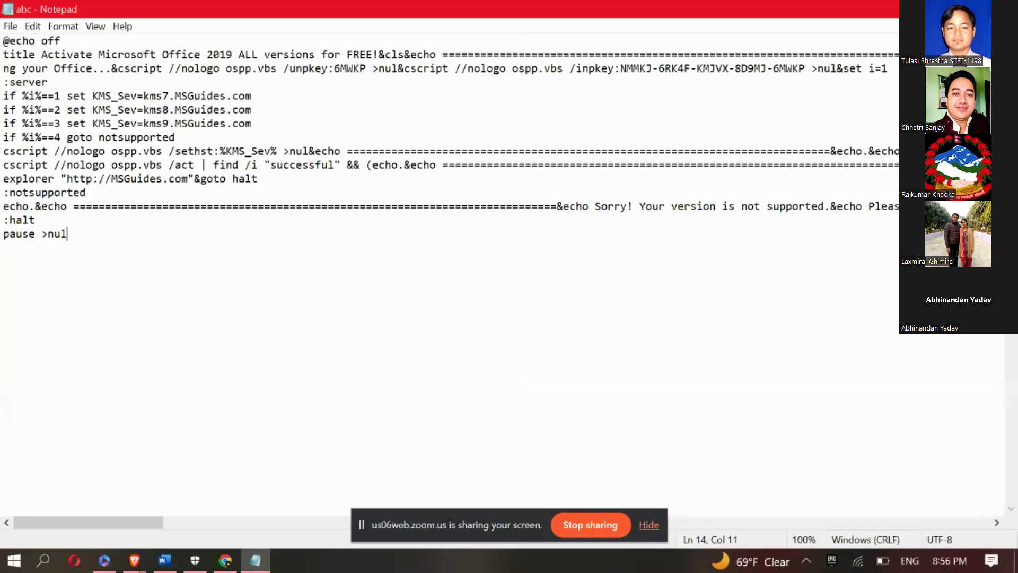
# Show the desktop and run the abc script file as administrator
pyautogui.press('super+d')
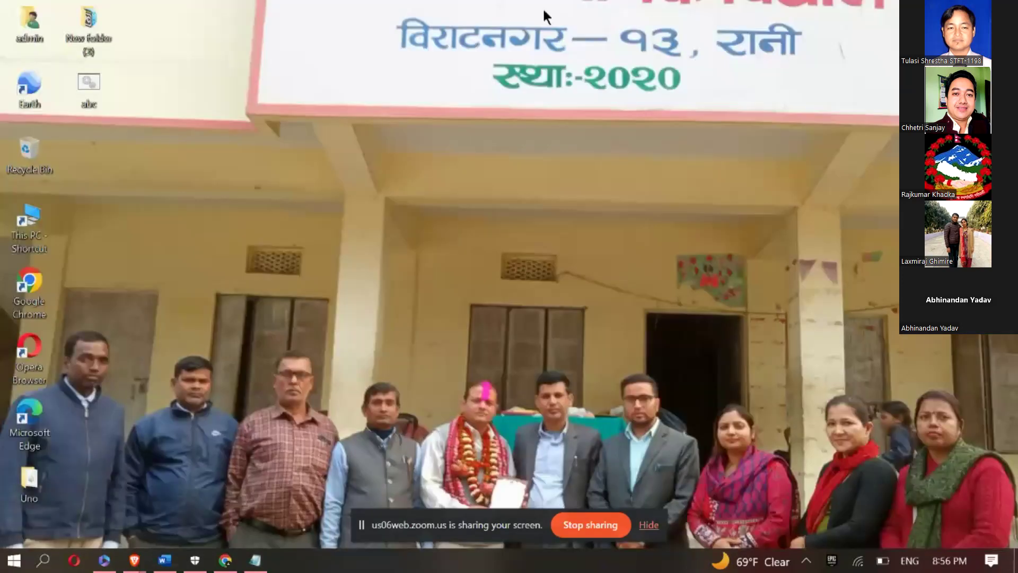
pyautogui.rightClick(98, 89)
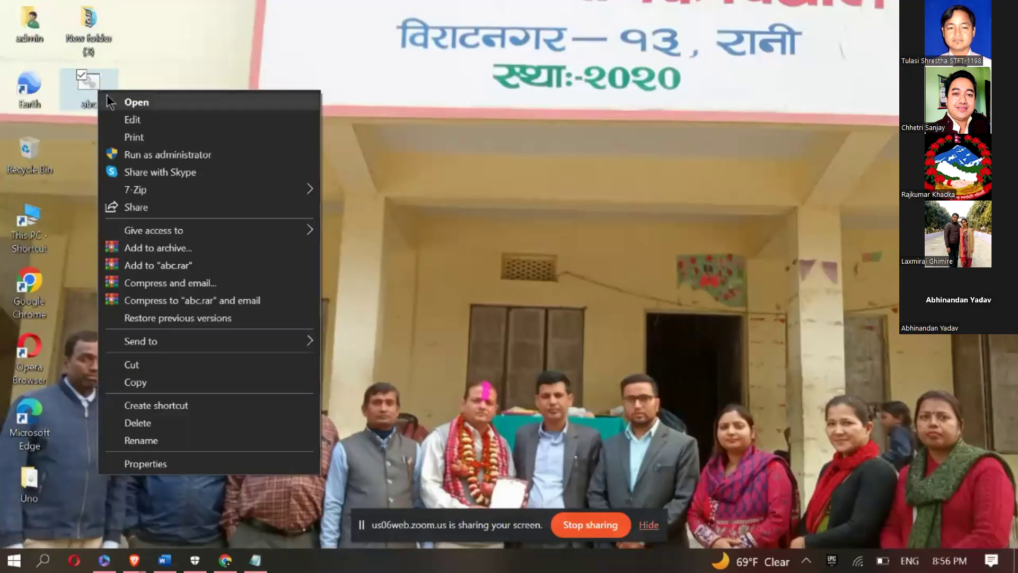
pyautogui.click(143, 153)
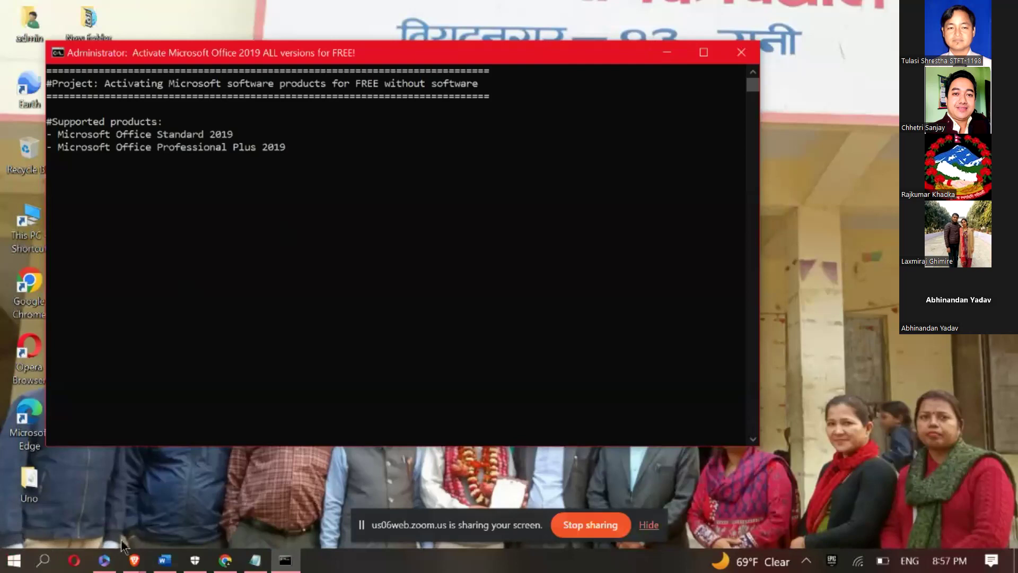
# Check the Zoom meeting in Brave and return to the running script's command window
pyautogui.moveTo(140, 562)
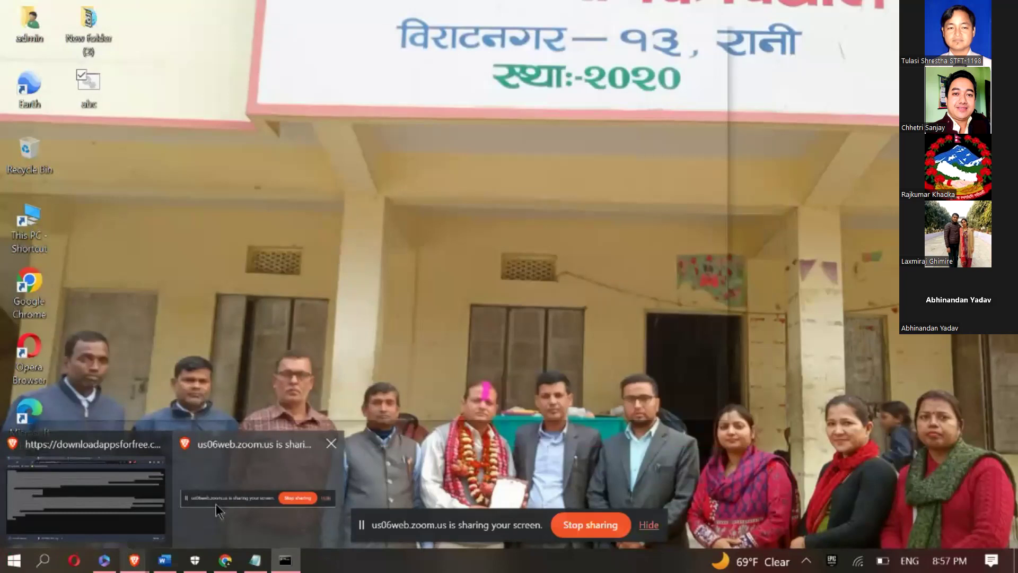
pyautogui.moveTo(122, 503)
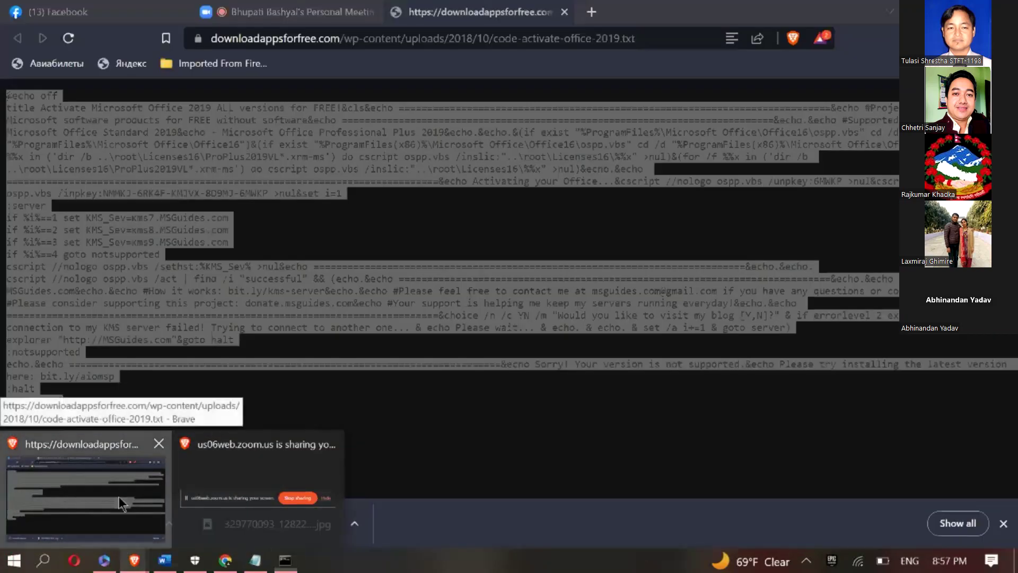
pyautogui.click(119, 496)
pyautogui.click(311, 10)
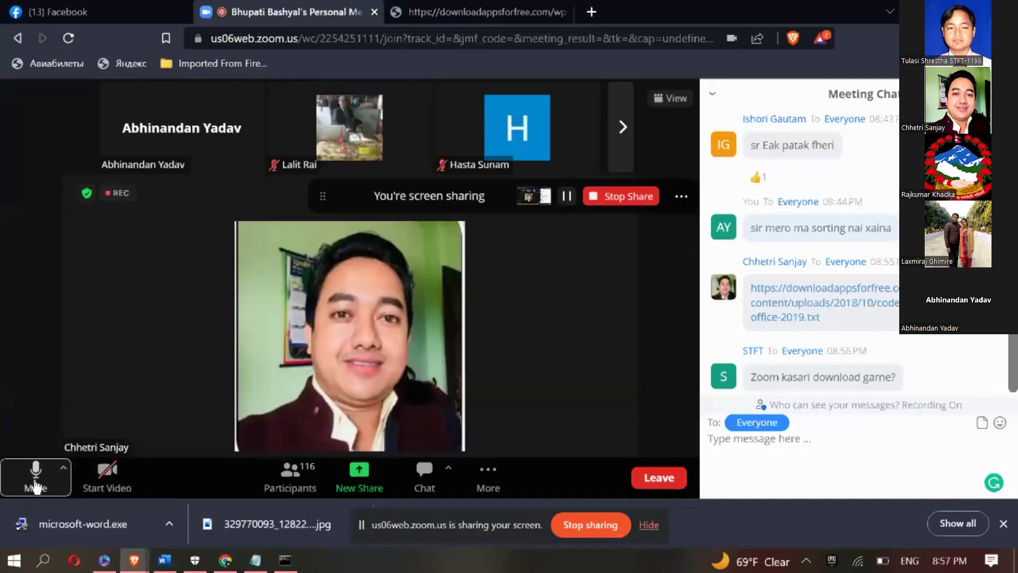
pyautogui.hotkey('alt', 'Tab')
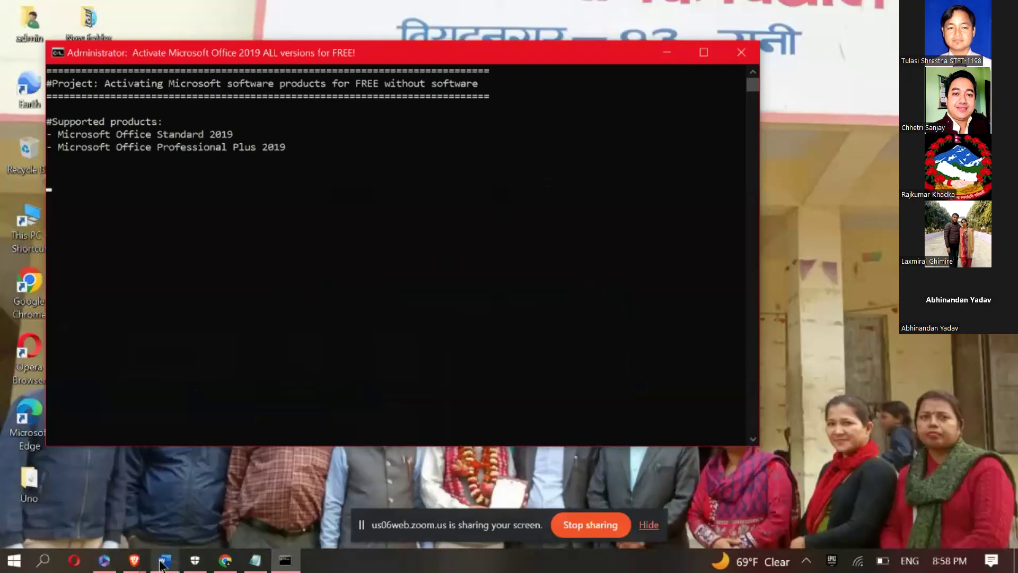
# Switch to the Zoom meeting in Brave and unmute the microphone
pyautogui.moveTo(140, 561)
pyautogui.click(132, 511)
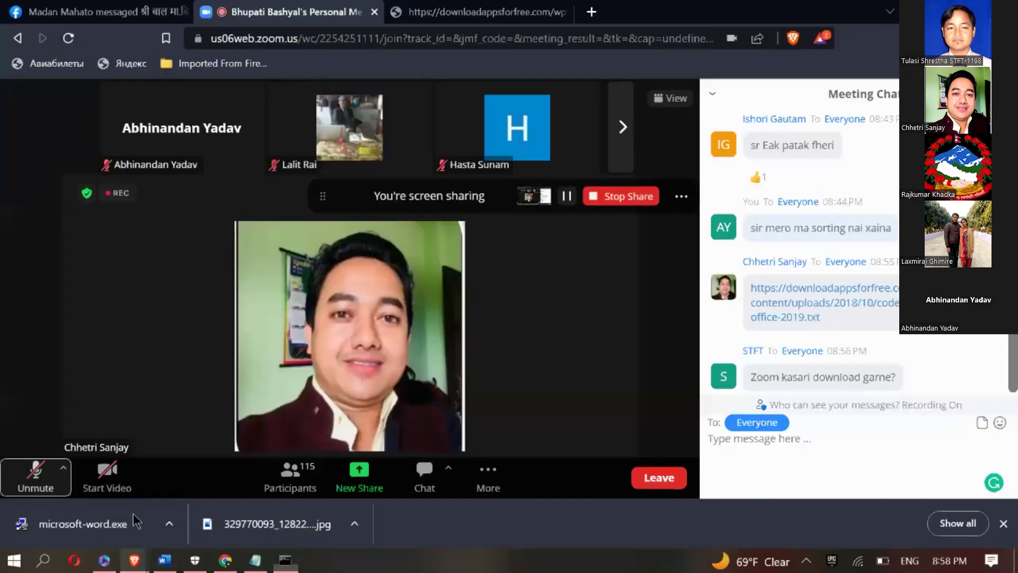
pyautogui.click(35, 476)
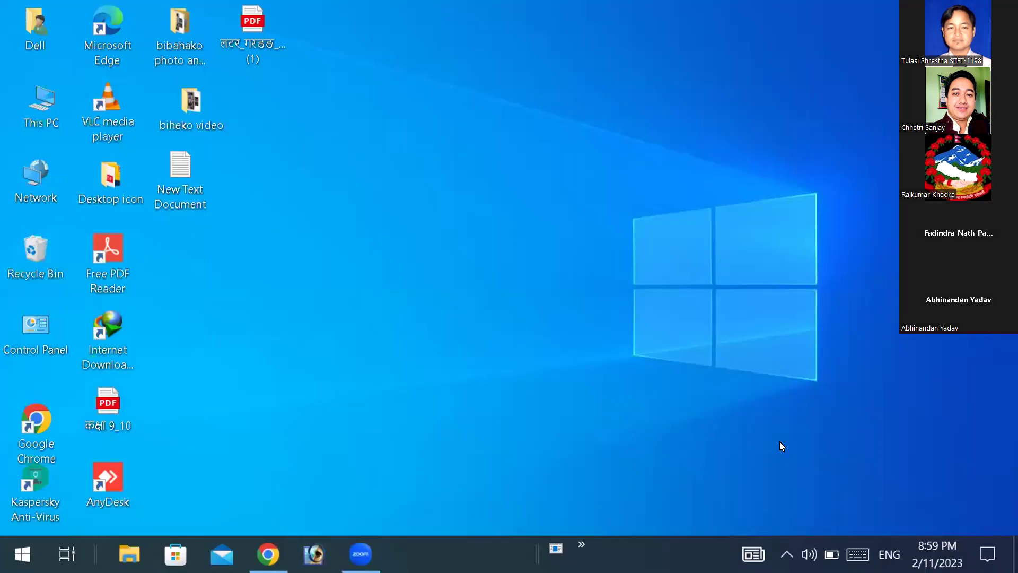
# Launch winword through Run, dismiss the product key prompt, open a blank document to check Word's activation notice, and close Word
pyautogui.press('super+r')
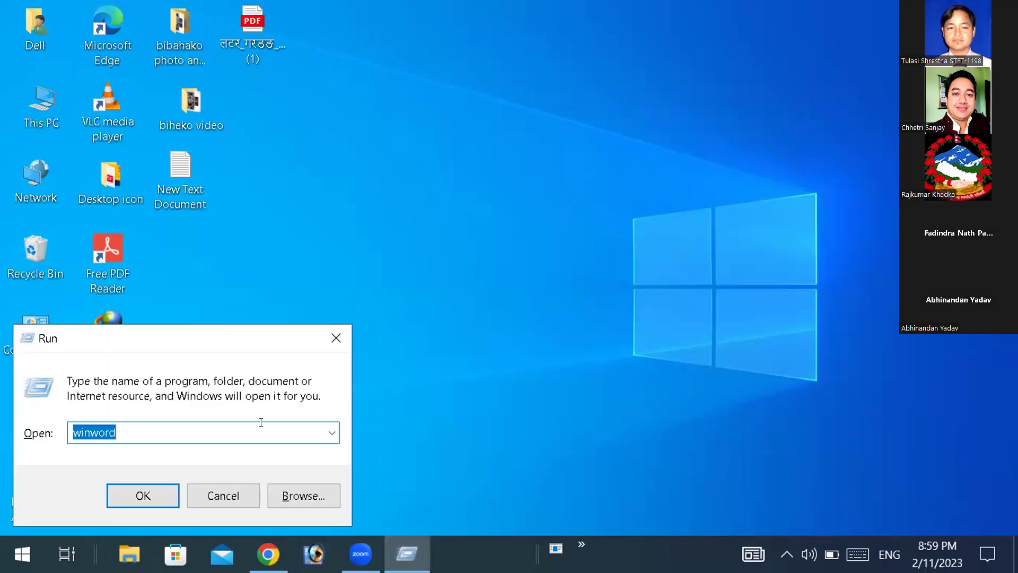
pyautogui.click(157, 496)
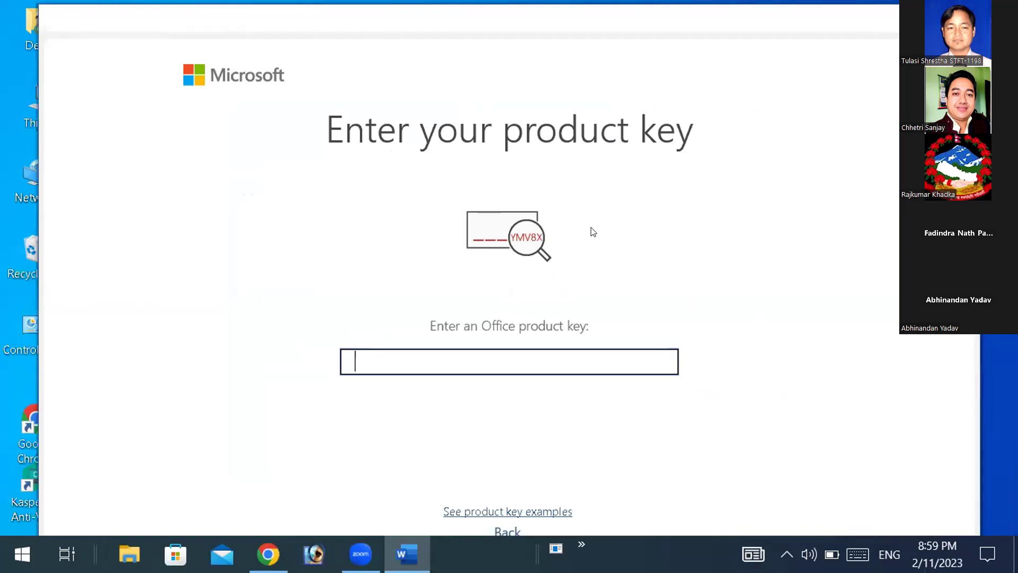
pyautogui.press('Escape')
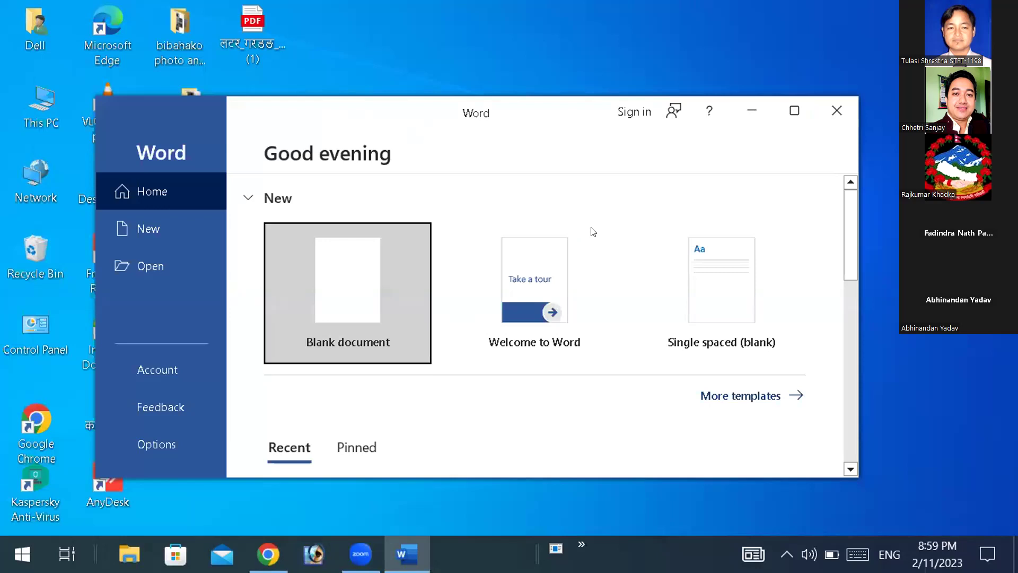
pyautogui.click(340, 265)
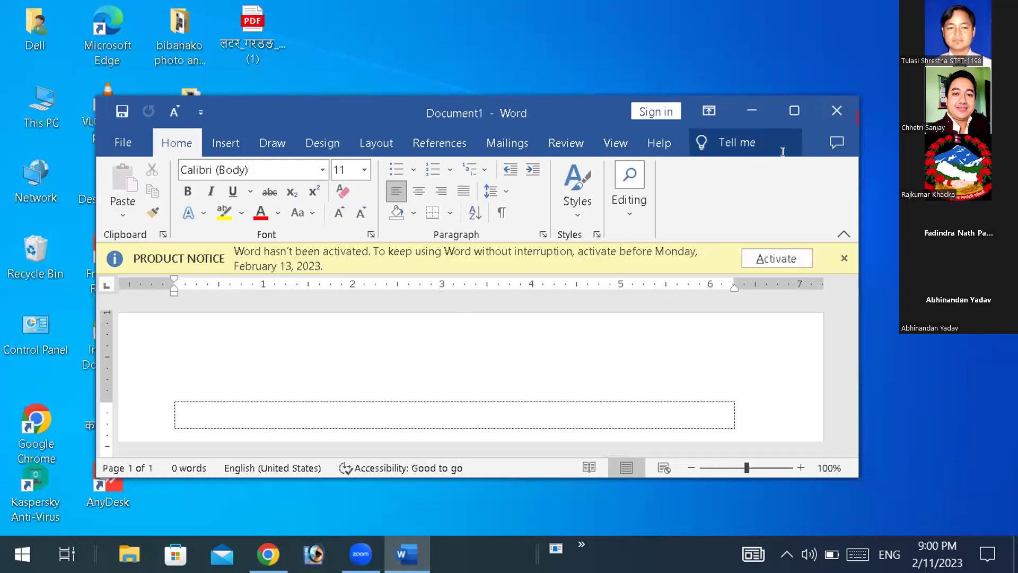
pyautogui.click(837, 110)
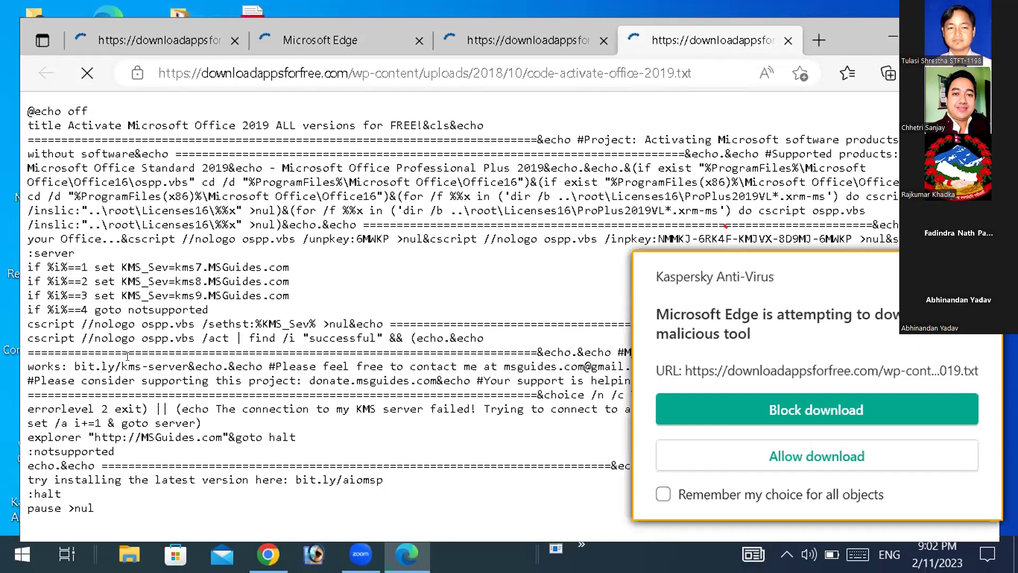
# Copy the whole Office 2019 activation script from the Edge page and paste it, including its product key, into Notepad launched through Run
pyautogui.hotkey('ctrl', 'a')
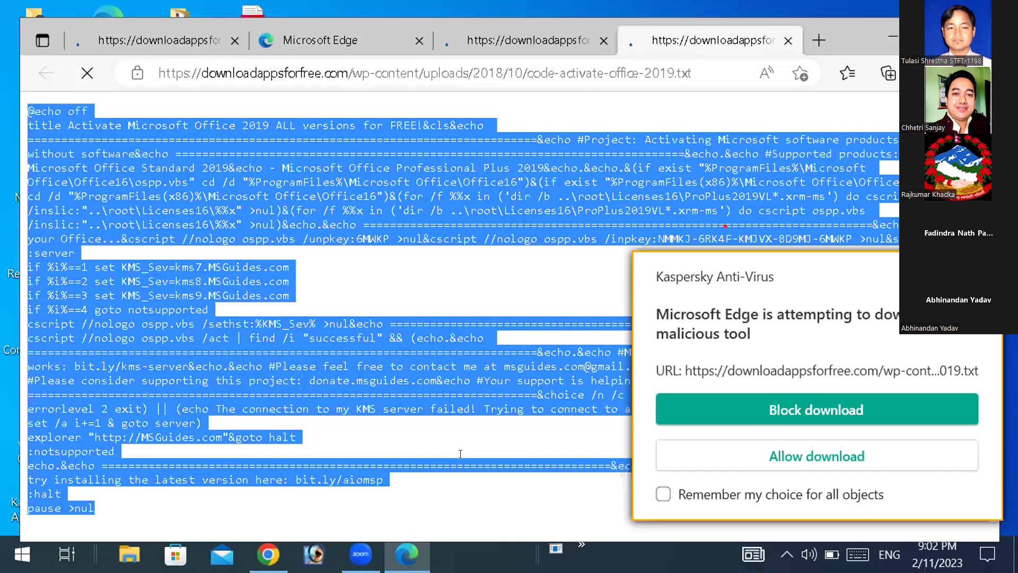
pyautogui.press('super+r')
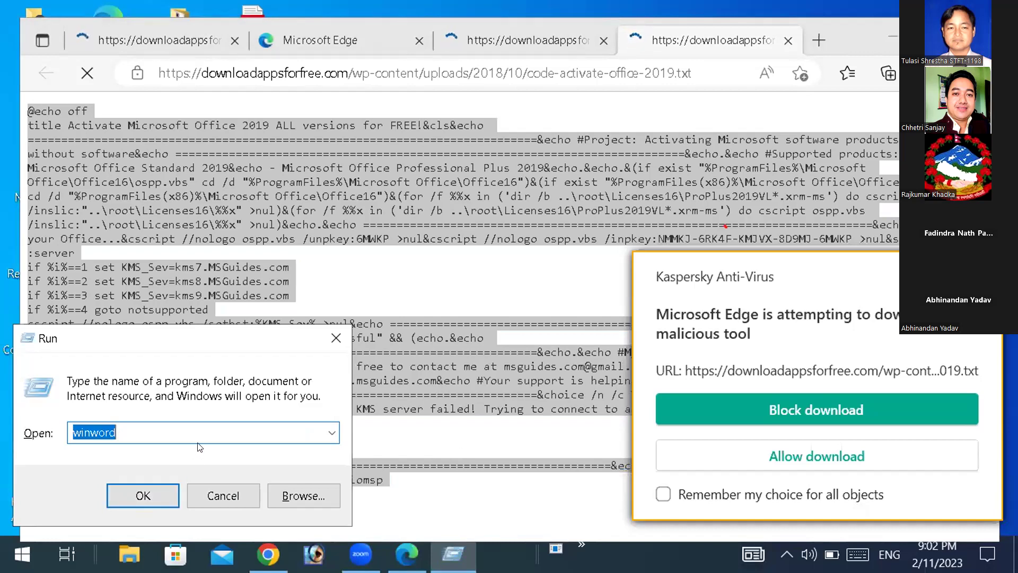
pyautogui.press('BackSpace')
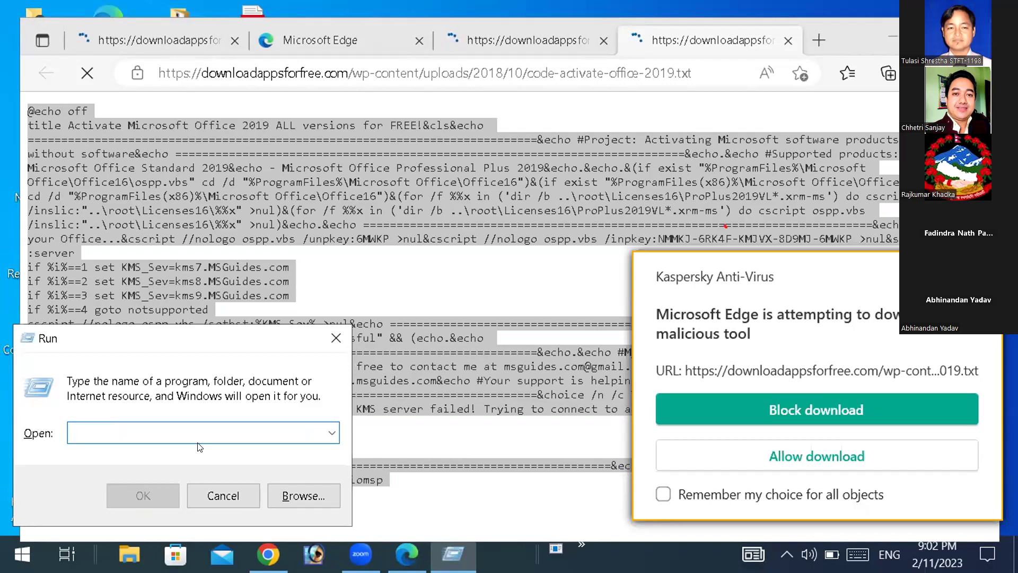
pyautogui.write('not')
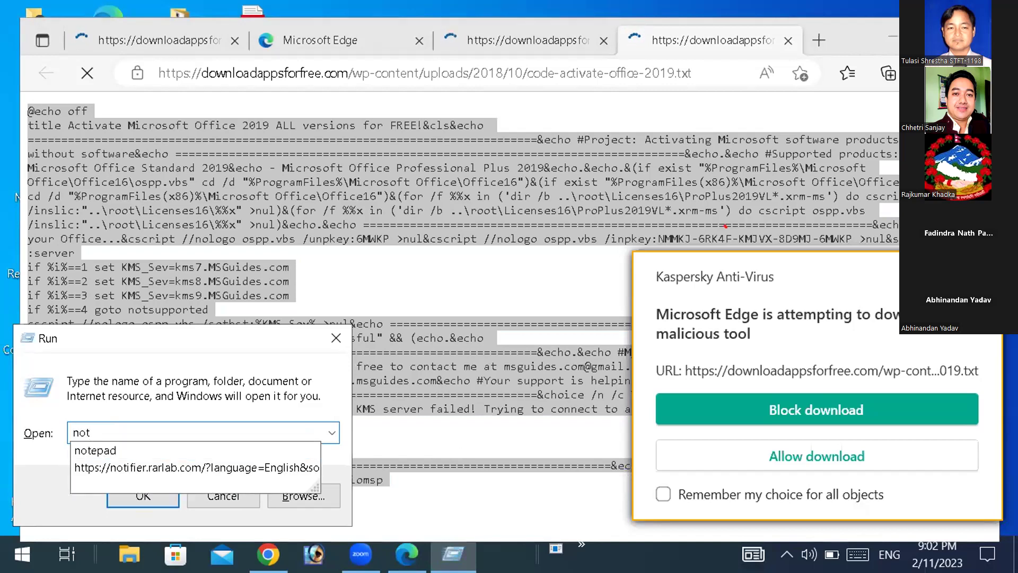
pyautogui.write('ep')
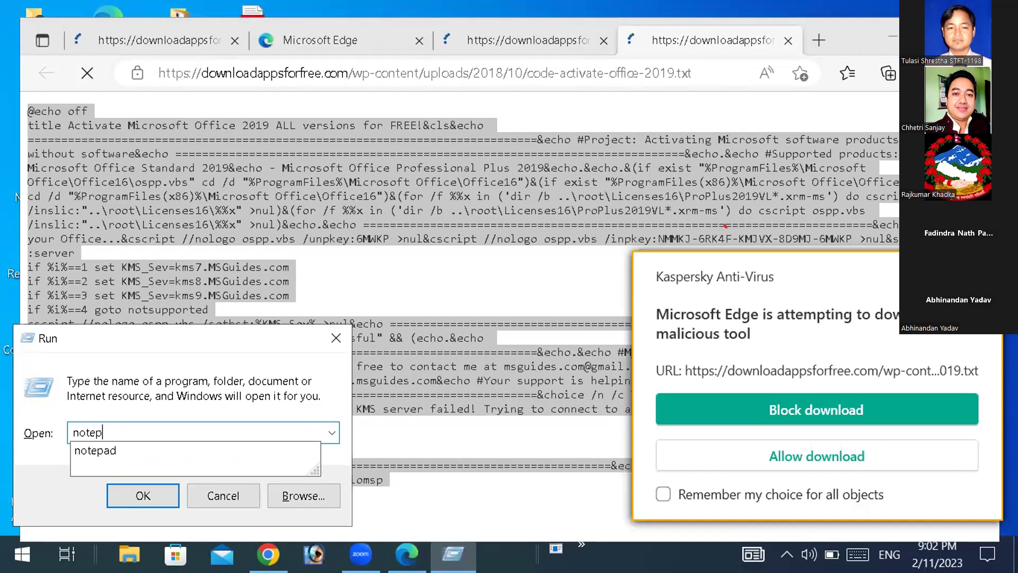
pyautogui.click(127, 449)
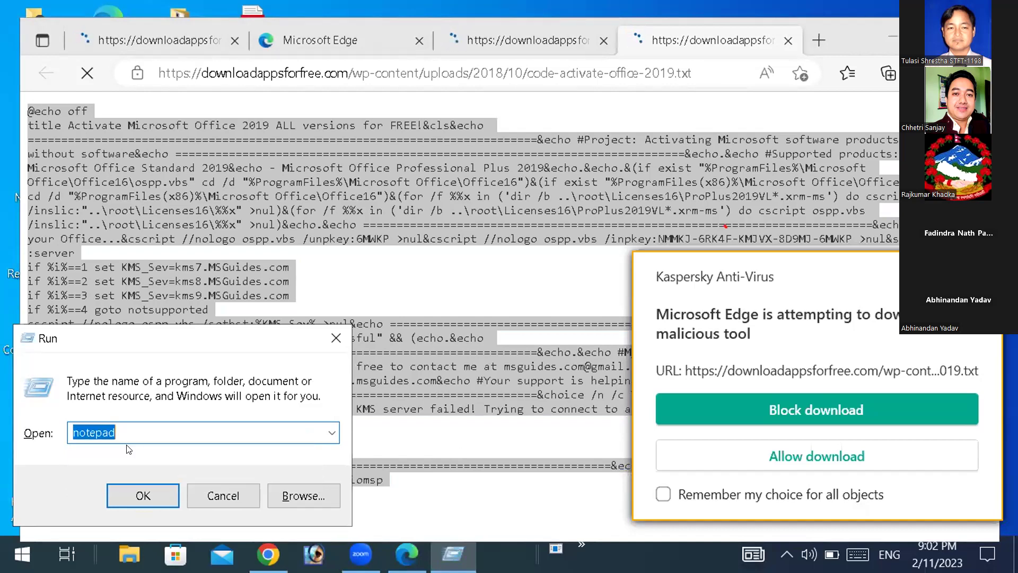
pyautogui.click(141, 495)
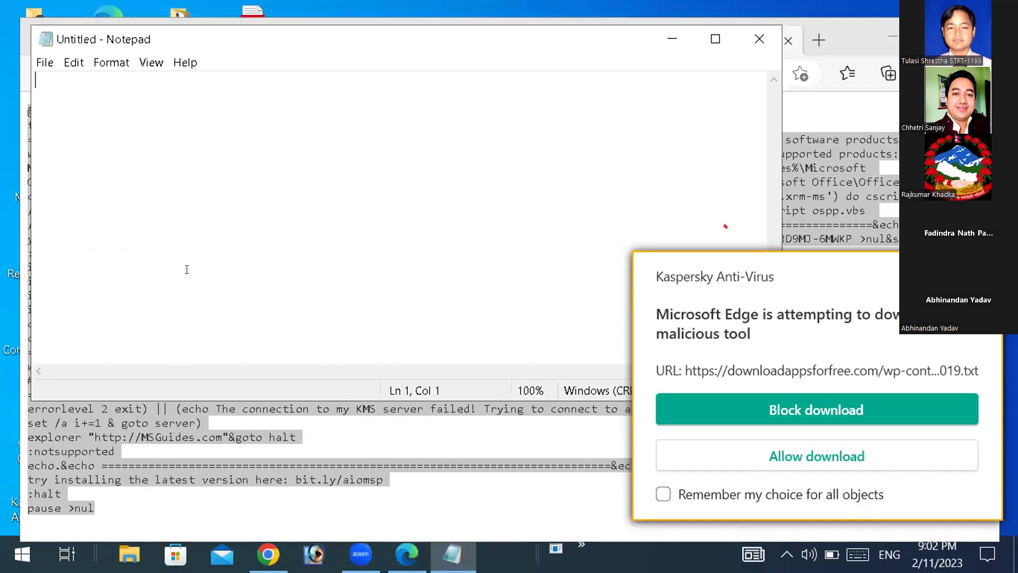
pyautogui.hotkey('ctrl', 'v')
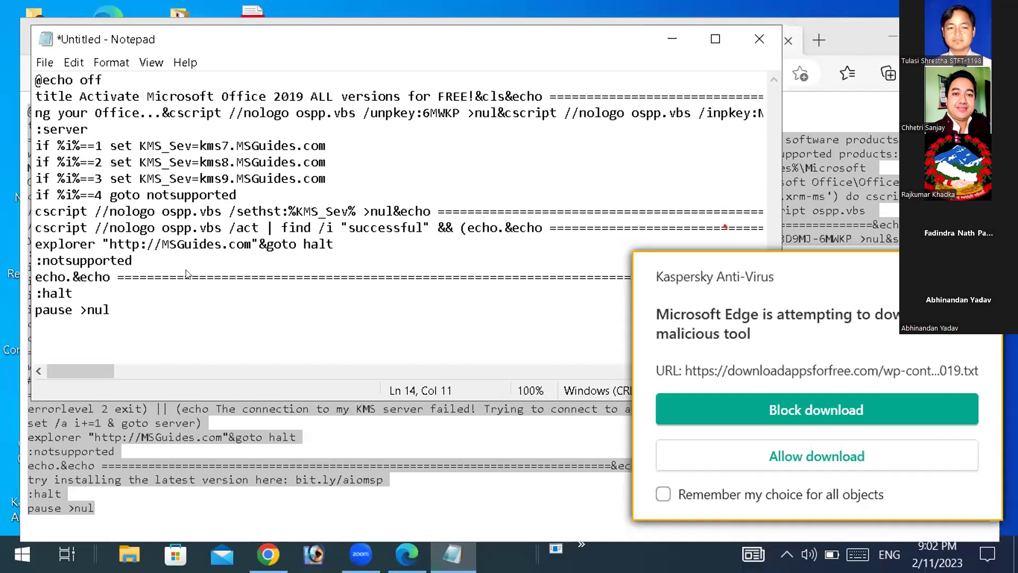
# Save the pasted script to the Desktop as abc.cmd
pyautogui.hotkey('ctrl', 's')
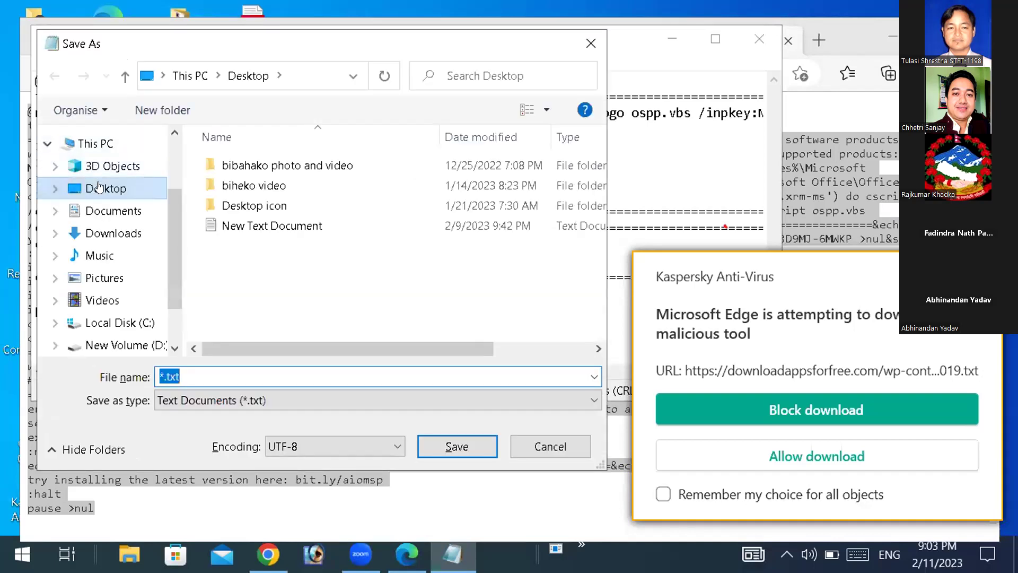
pyautogui.click(100, 188)
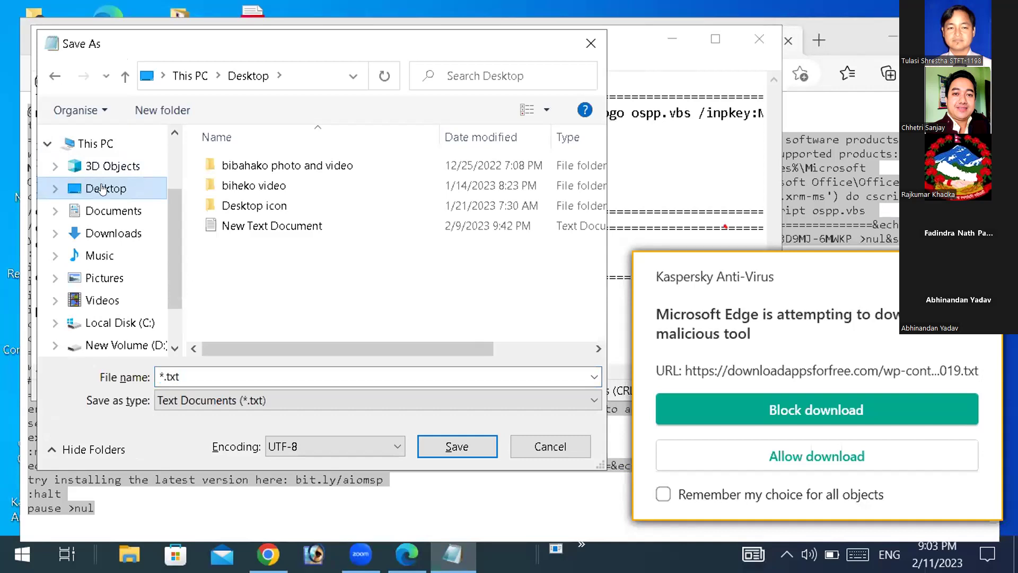
pyautogui.click(184, 375)
pyautogui.press('BackSpace')
pyautogui.write('abc')
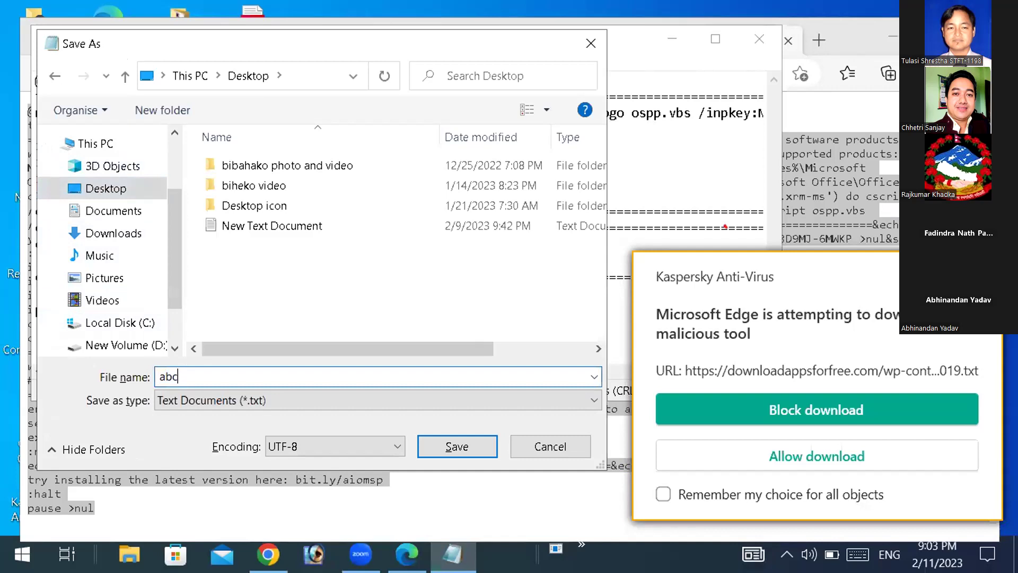
pyautogui.write('.cmd')
pyautogui.click(456, 447)
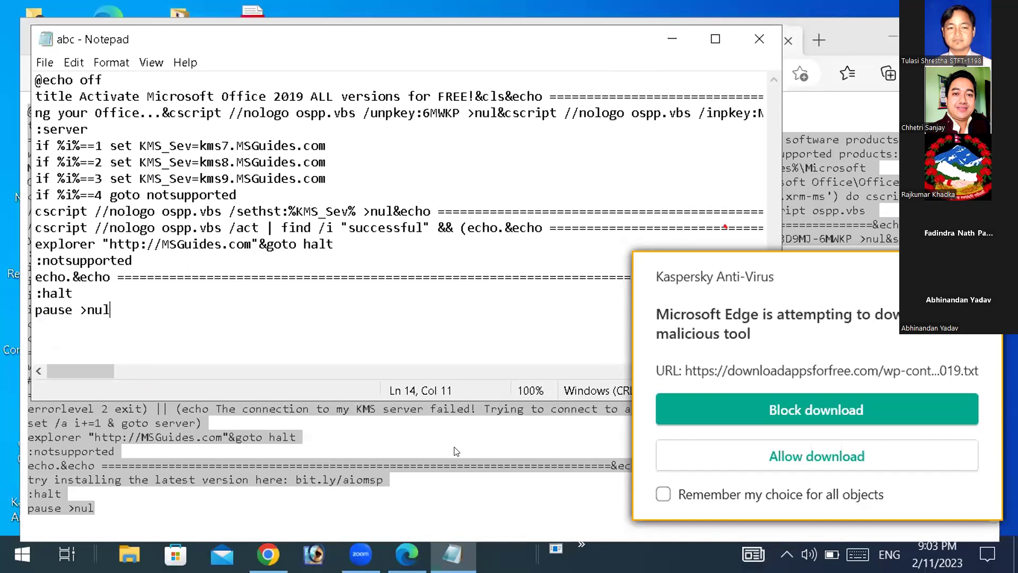
# Show the desktop, open the Kaspersky Anti-Virus main window to check its protection status, and close it
pyautogui.press('super+d')
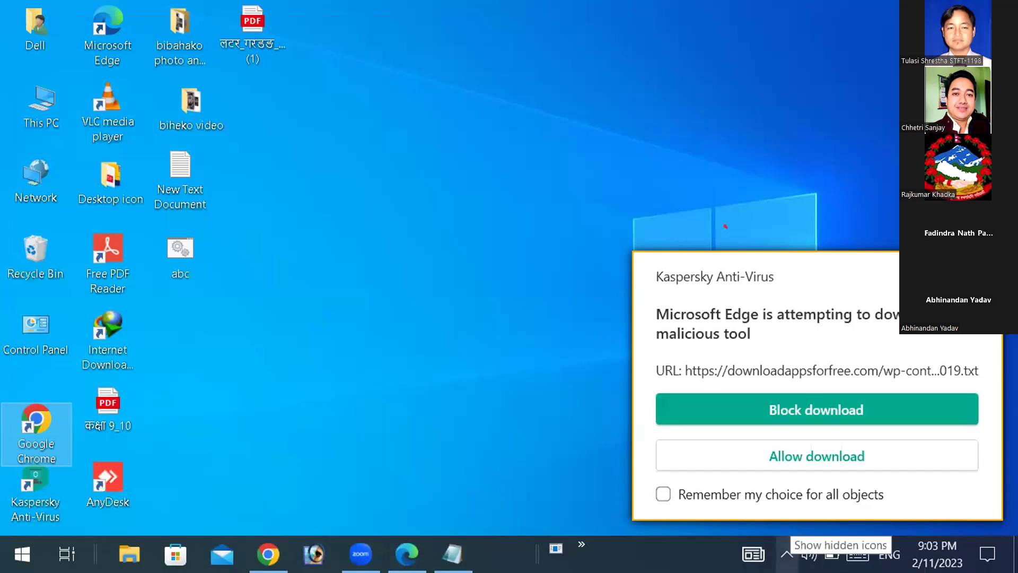
pyautogui.click(787, 554)
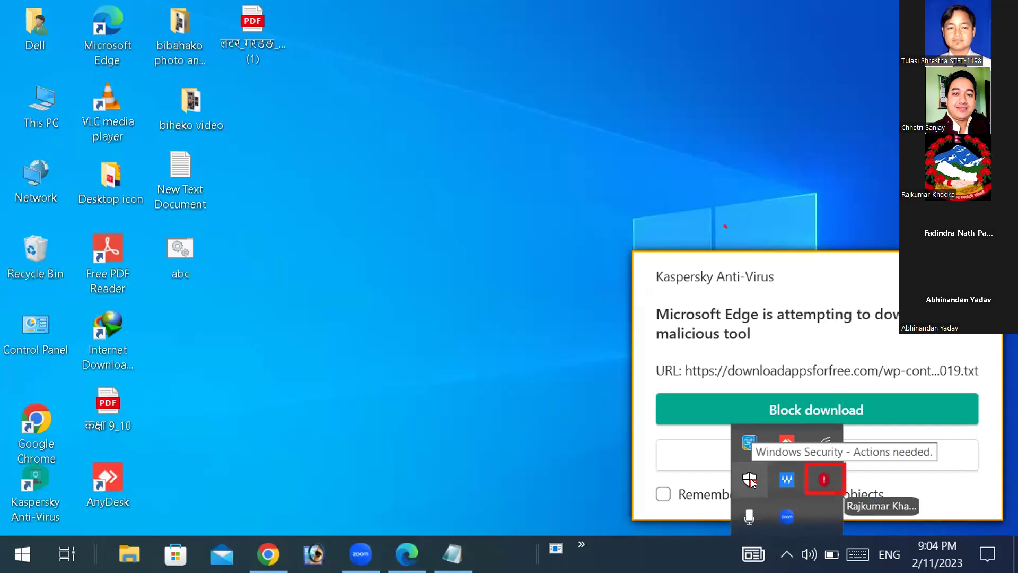
pyautogui.click(812, 477)
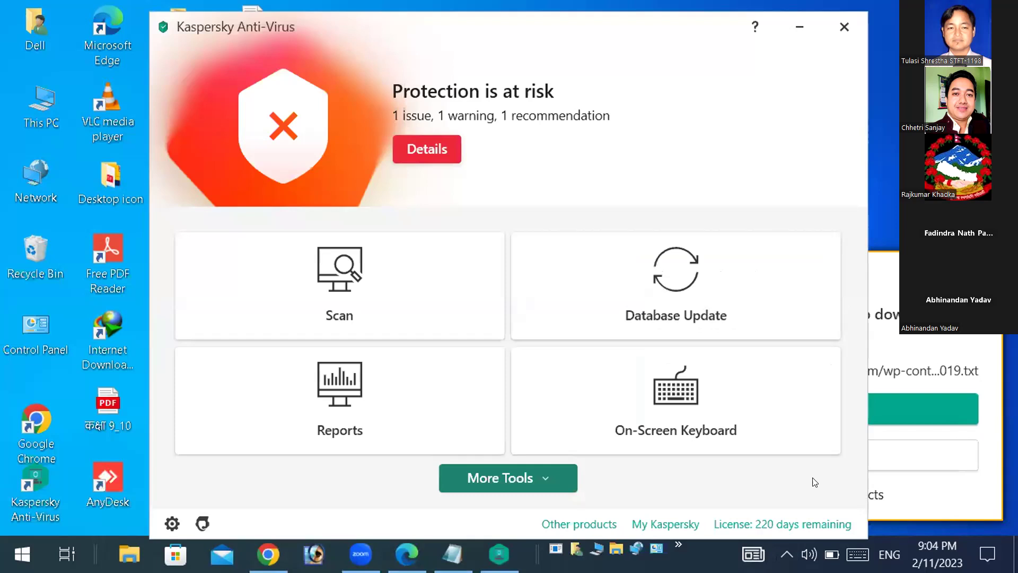
pyautogui.click(841, 26)
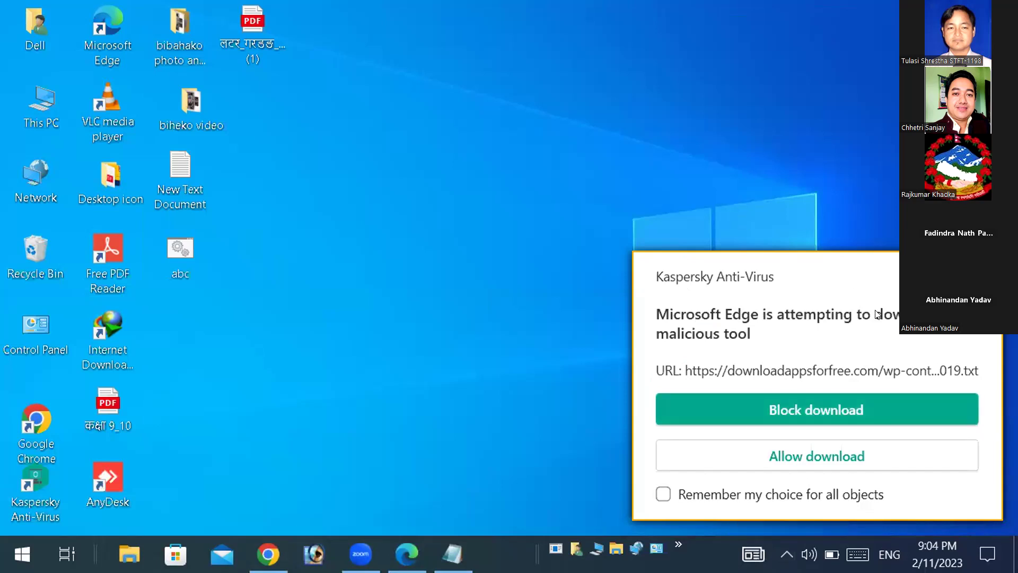
# Move the Kaspersky download alert aside and pause the antivirus protection until application restart
pyautogui.moveTo(877, 314); pyautogui.dragTo(849, 232)
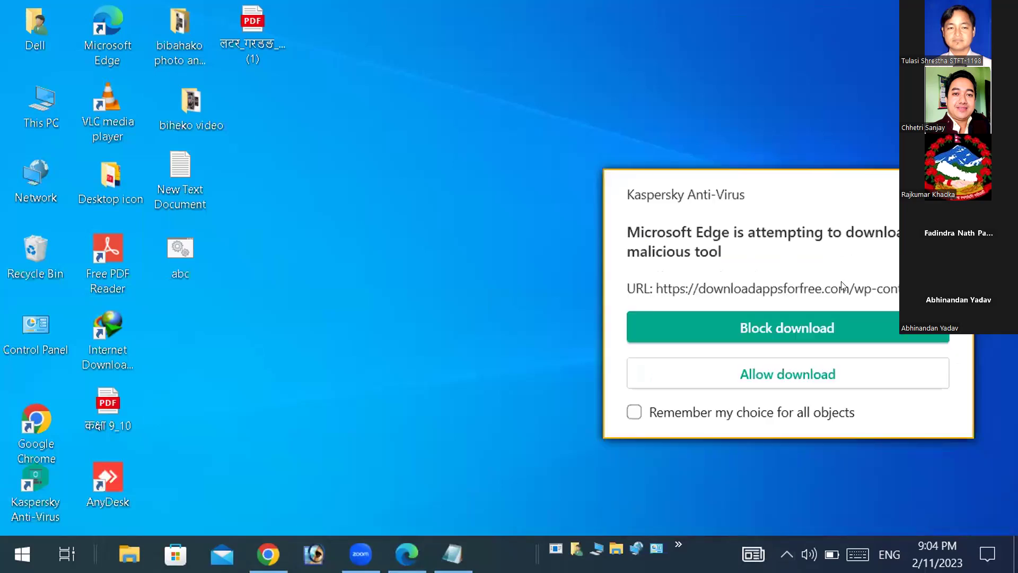
pyautogui.click(786, 554)
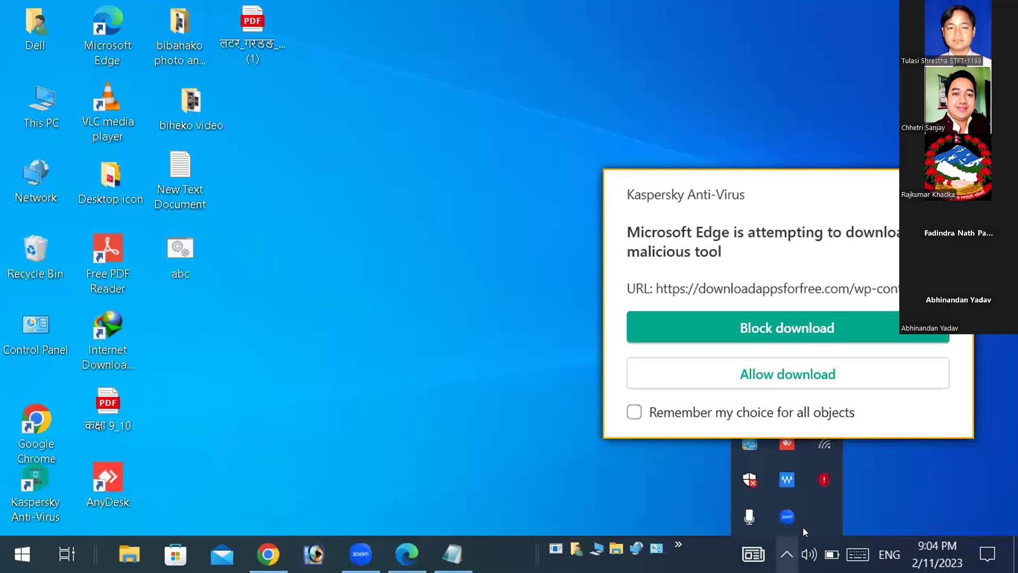
pyautogui.rightClick(825, 481)
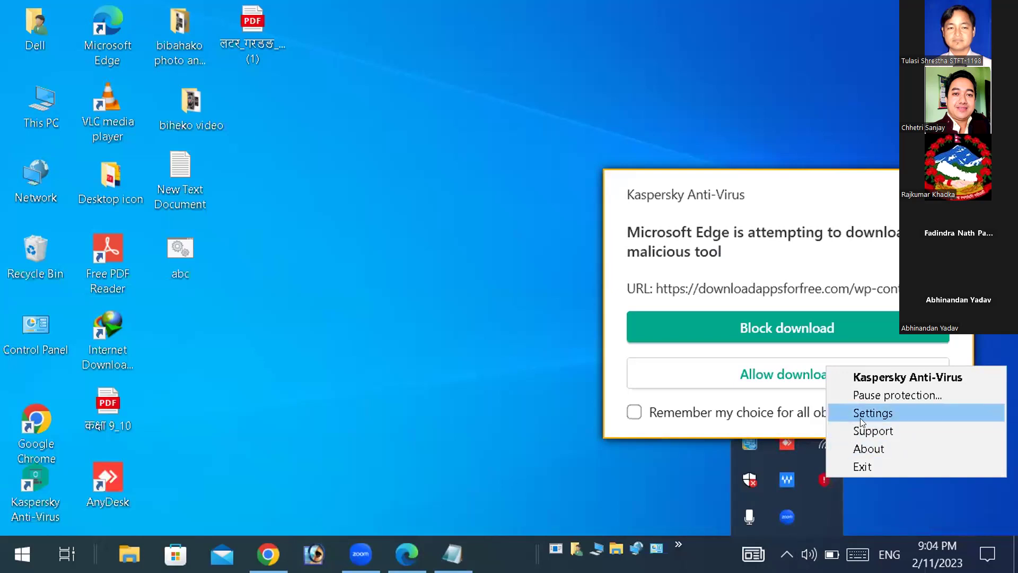
pyautogui.click(876, 396)
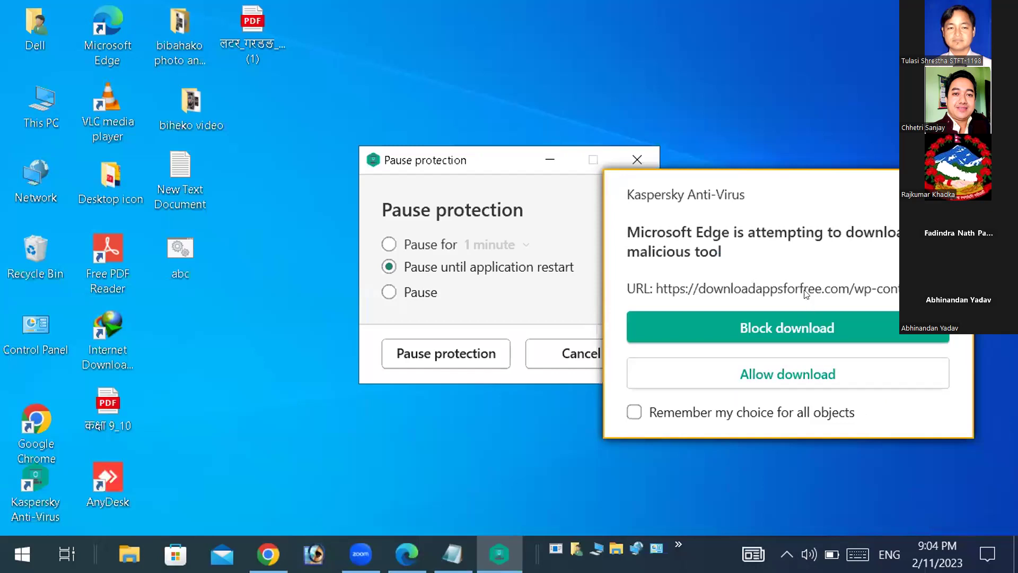
pyautogui.click(803, 308)
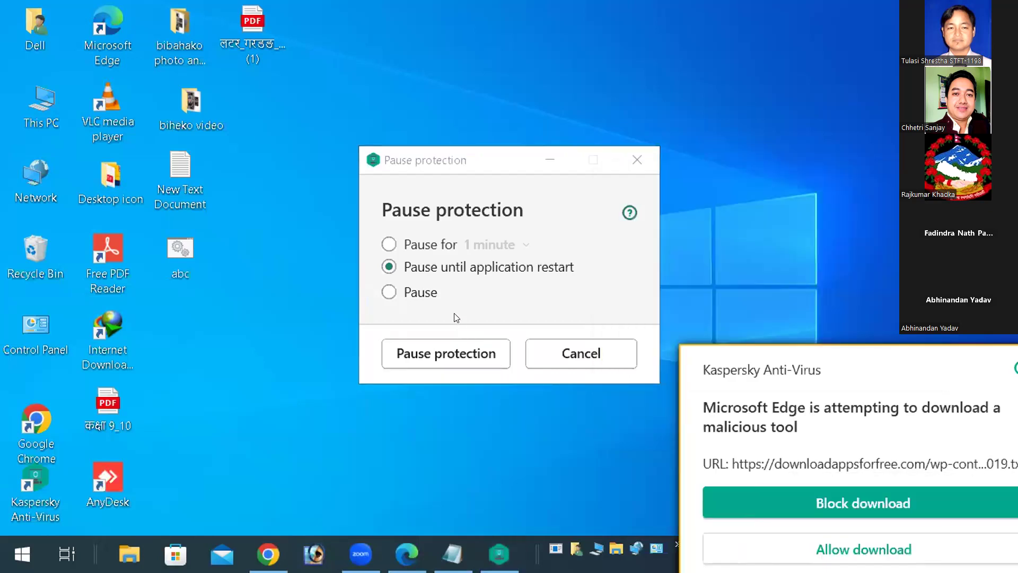
pyautogui.click(451, 361)
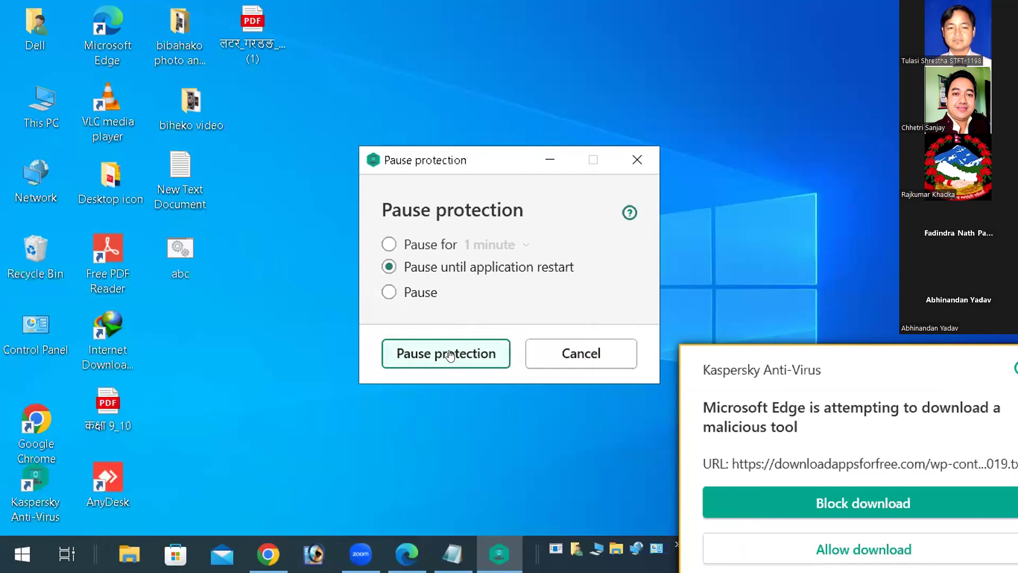
pyautogui.click(450, 354)
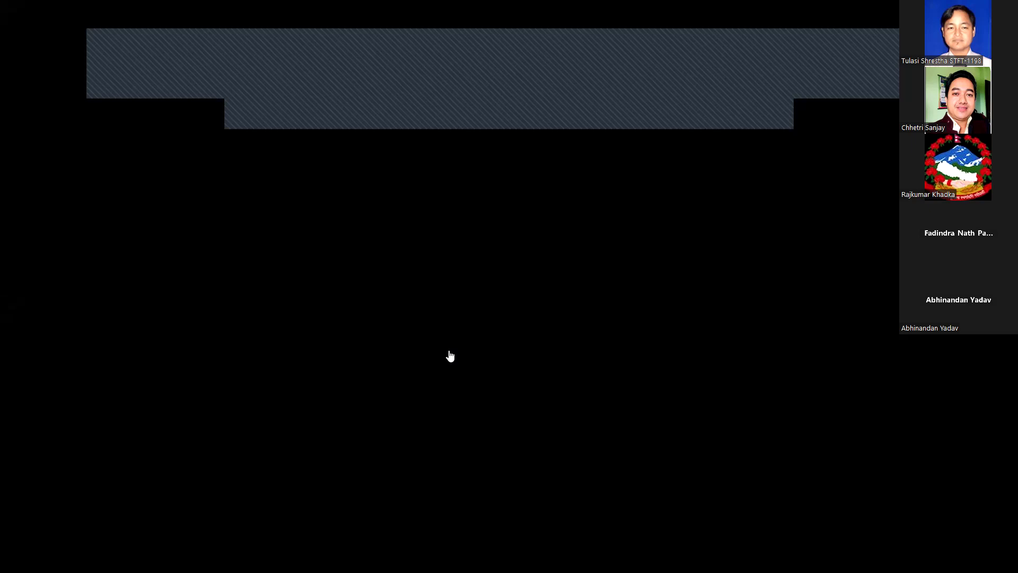
pyautogui.click(451, 356)
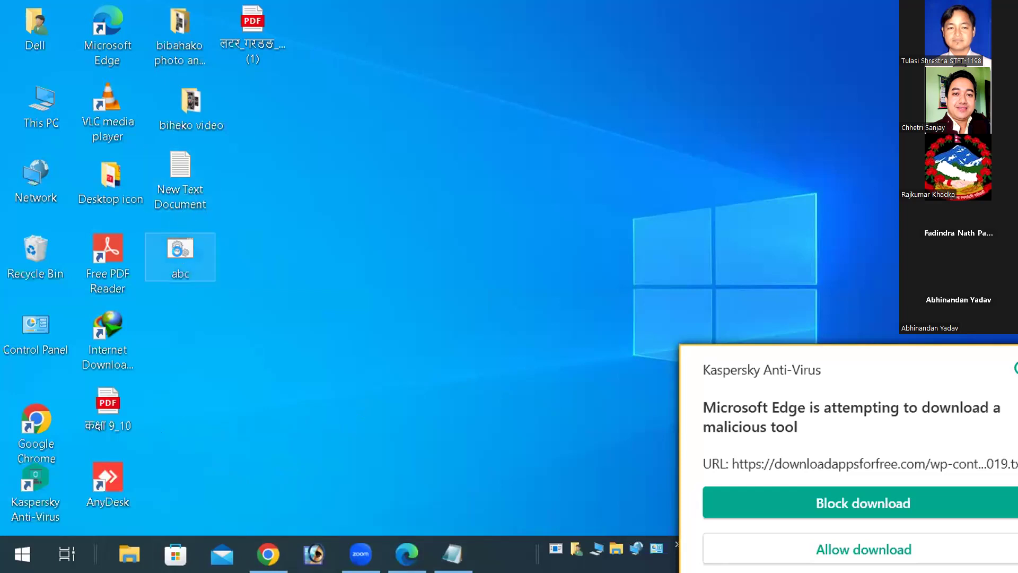
# Run the abc script file as administrator and allow the flagged Edge download in the Kaspersky alert
pyautogui.rightClick(180, 254)
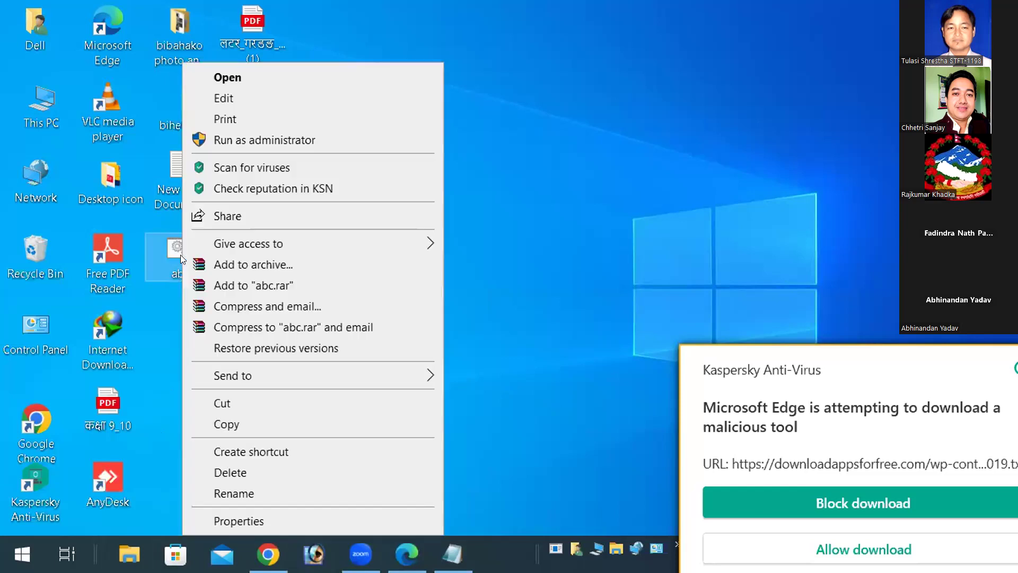
pyautogui.click(234, 139)
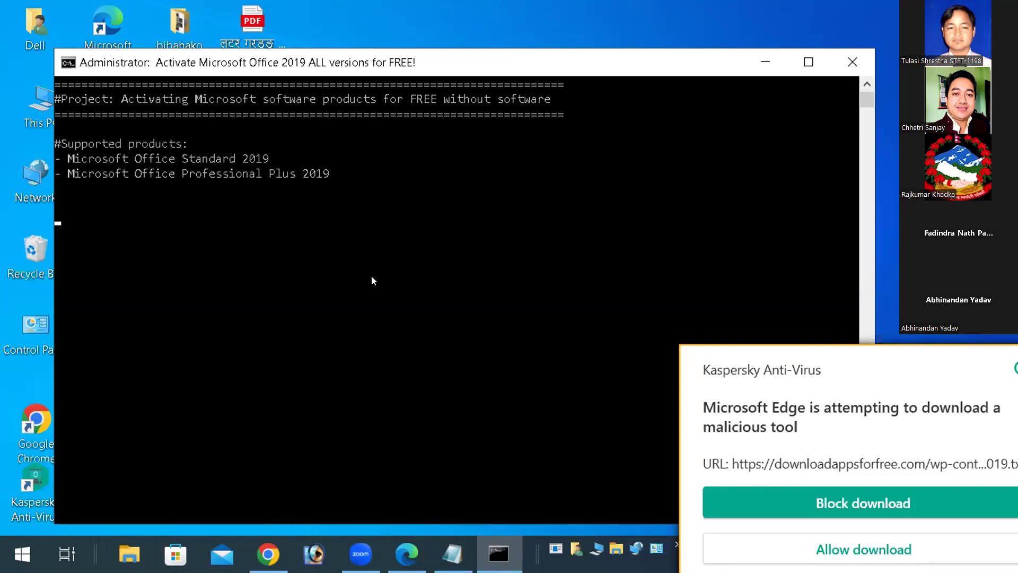
pyautogui.click(831, 509)
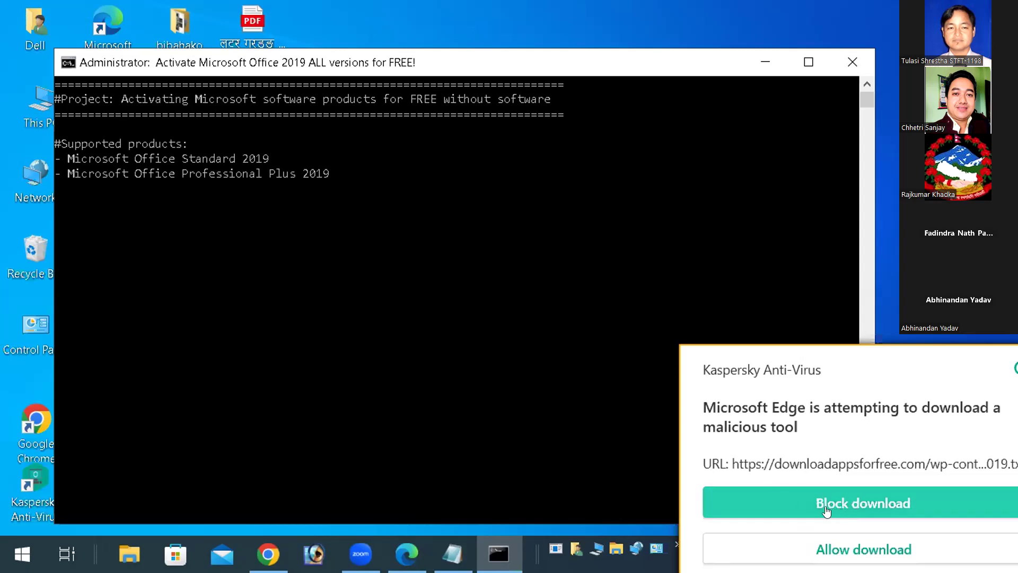
pyautogui.click(837, 552)
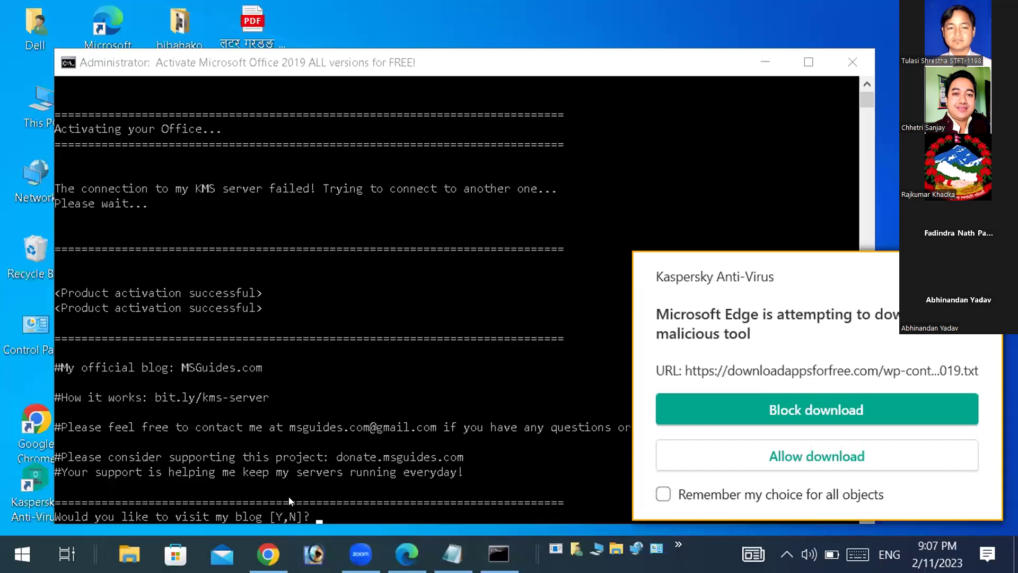
# Answer N to the activation script's prompt about visiting the blog, ending the script
pyautogui.click(290, 517)
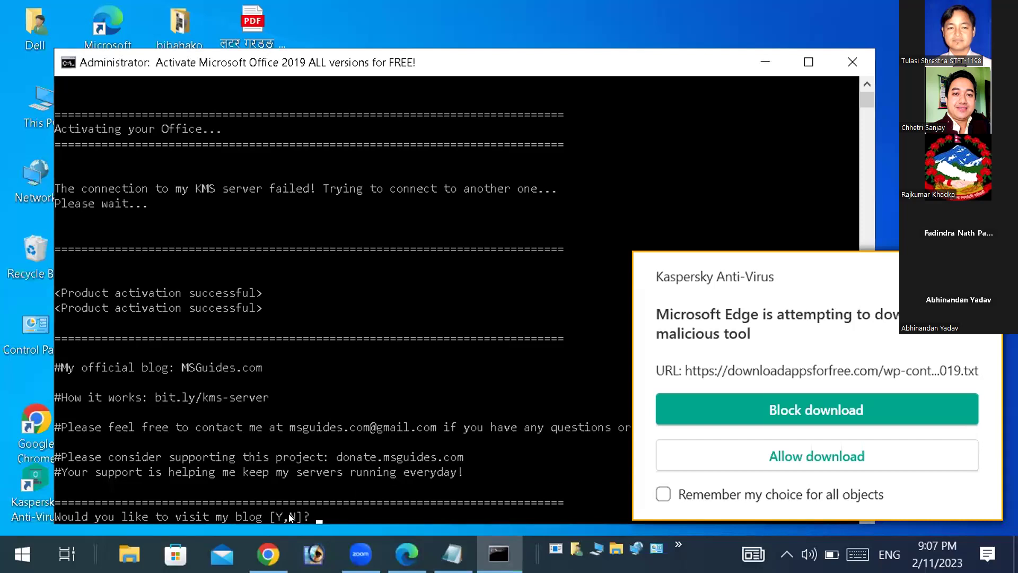
pyautogui.click(290, 517)
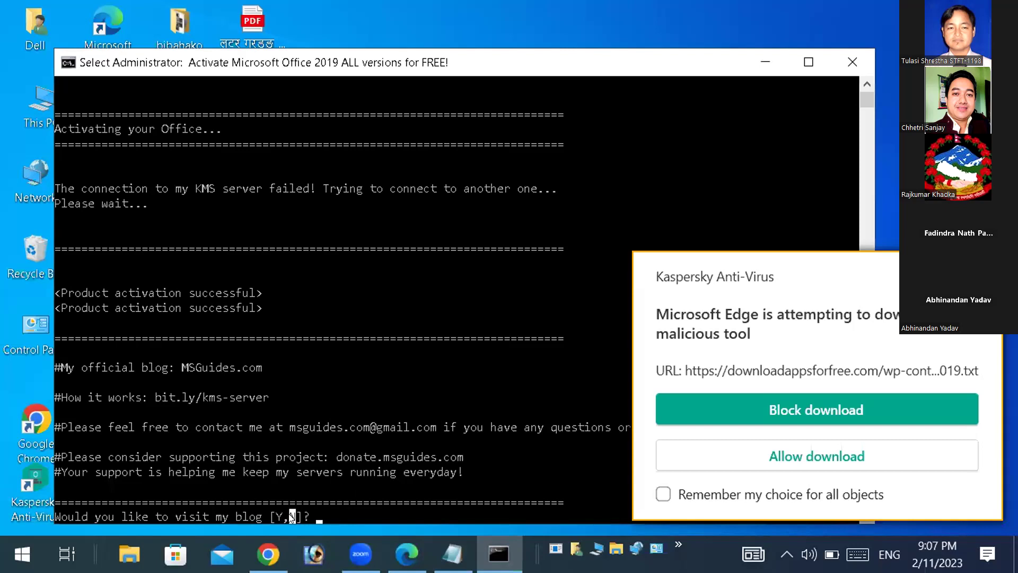
pyautogui.press('n')
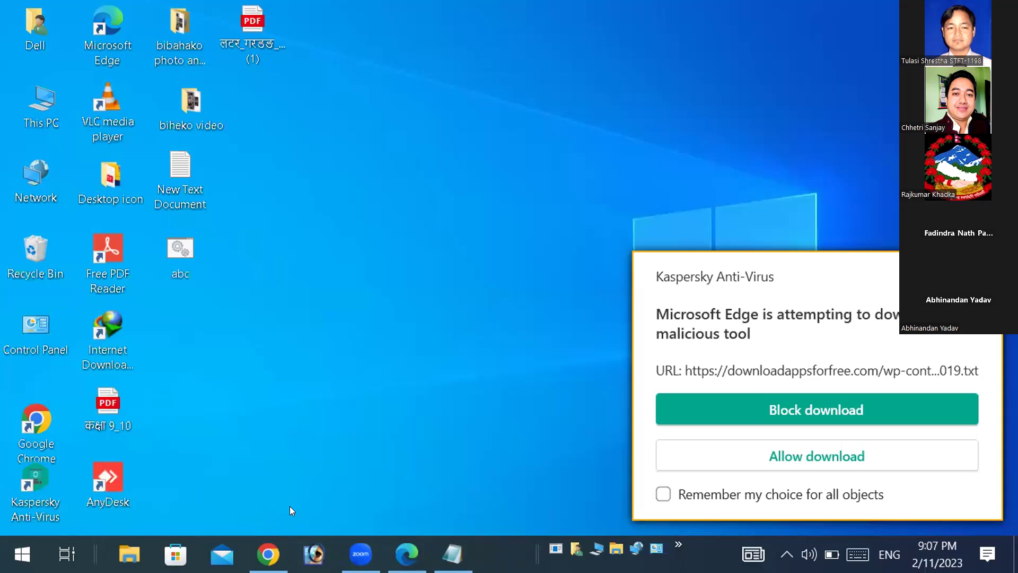
# Launch Word with the Run command winword, create a blank document and maximize its window
pyautogui.press('super+r')
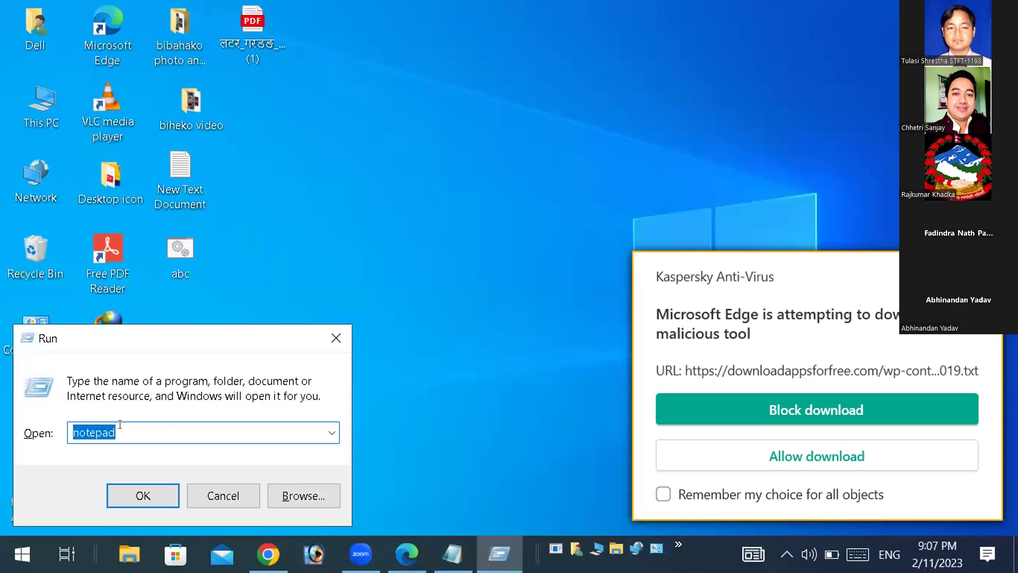
pyautogui.click(125, 429)
pyautogui.press('BackSpace')
pyautogui.press('BackSpace')
pyautogui.press('BackSpace')
pyautogui.press('BackSpace')
pyautogui.press('BackSpace')
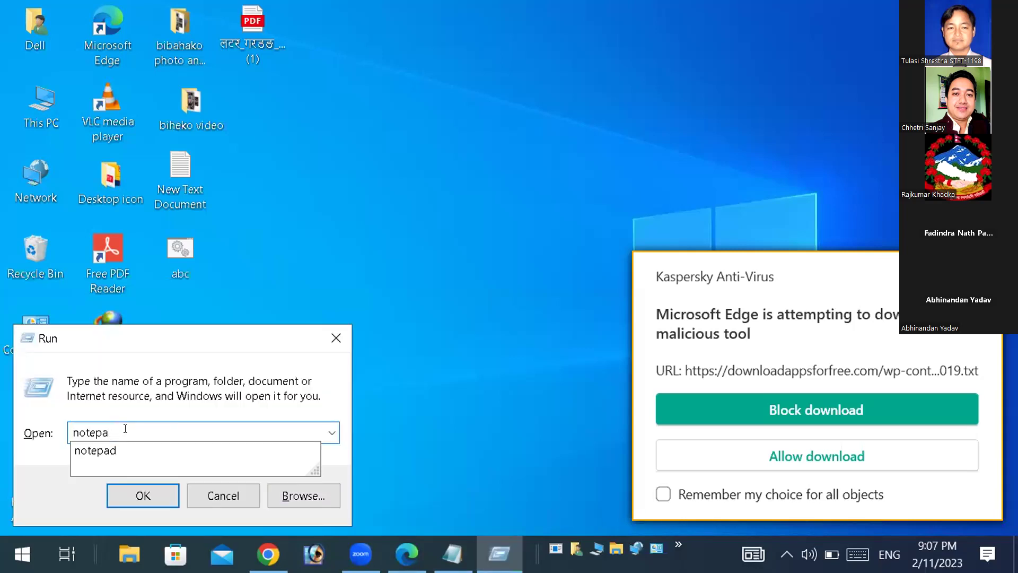
pyautogui.press('BackSpace')
pyautogui.press('BackSpace')
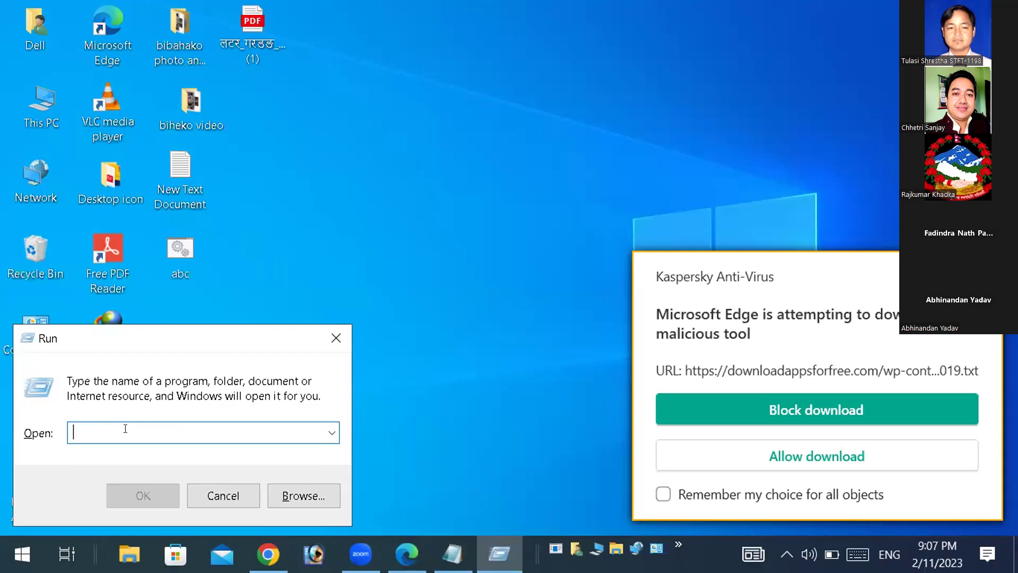
pyautogui.write('win')
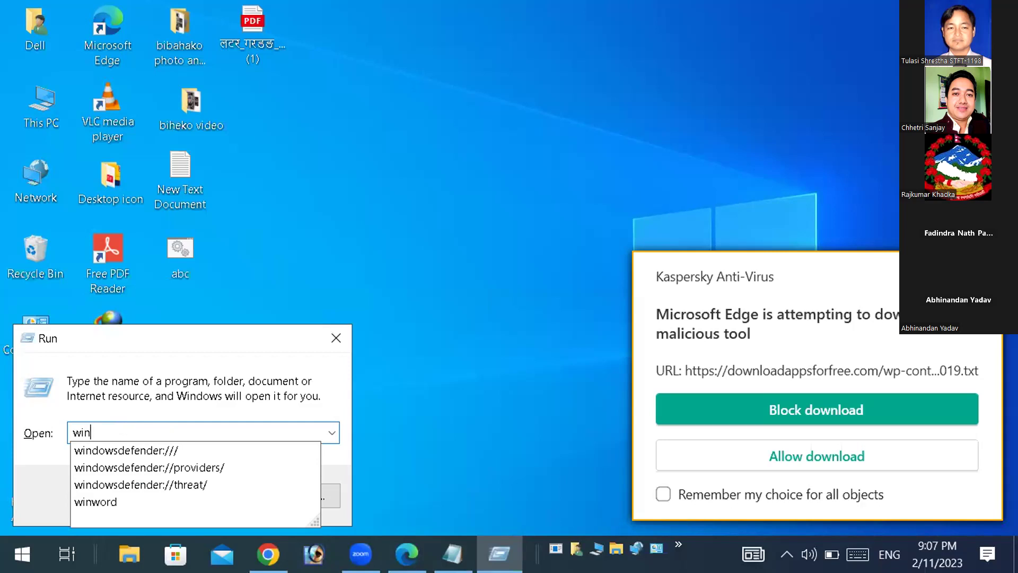
pyautogui.write('wor')
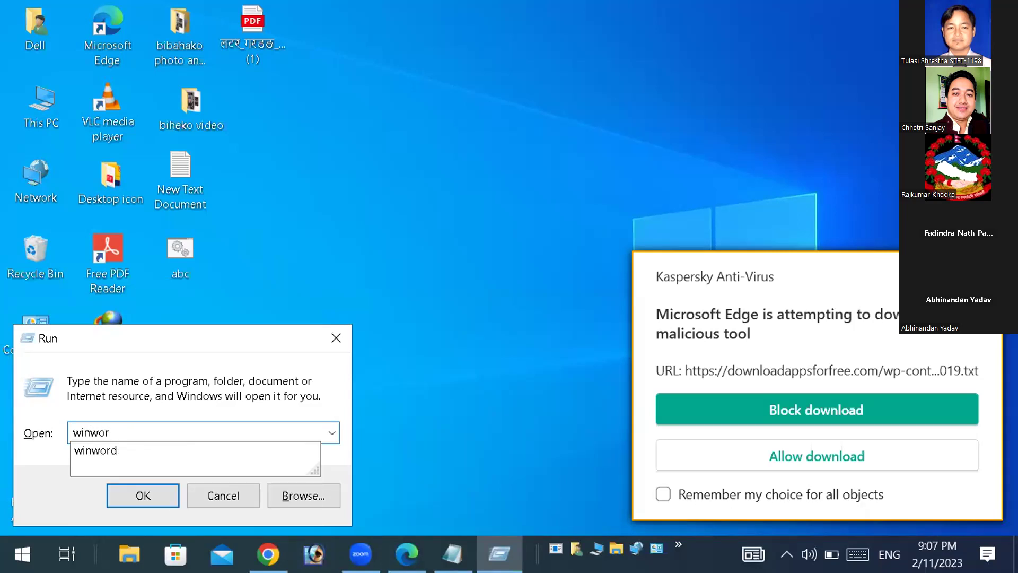
pyautogui.write('d')
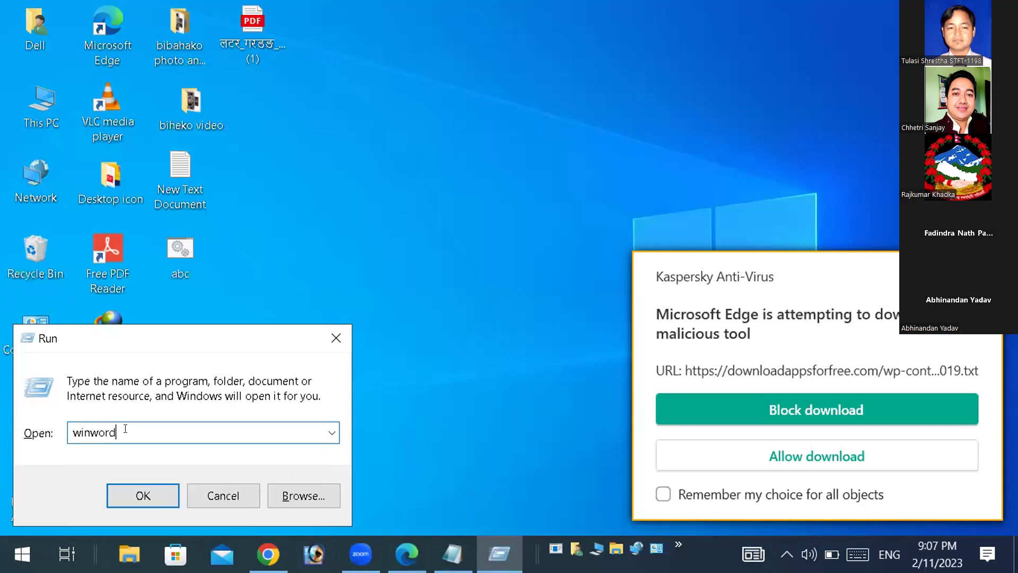
pyautogui.click(148, 496)
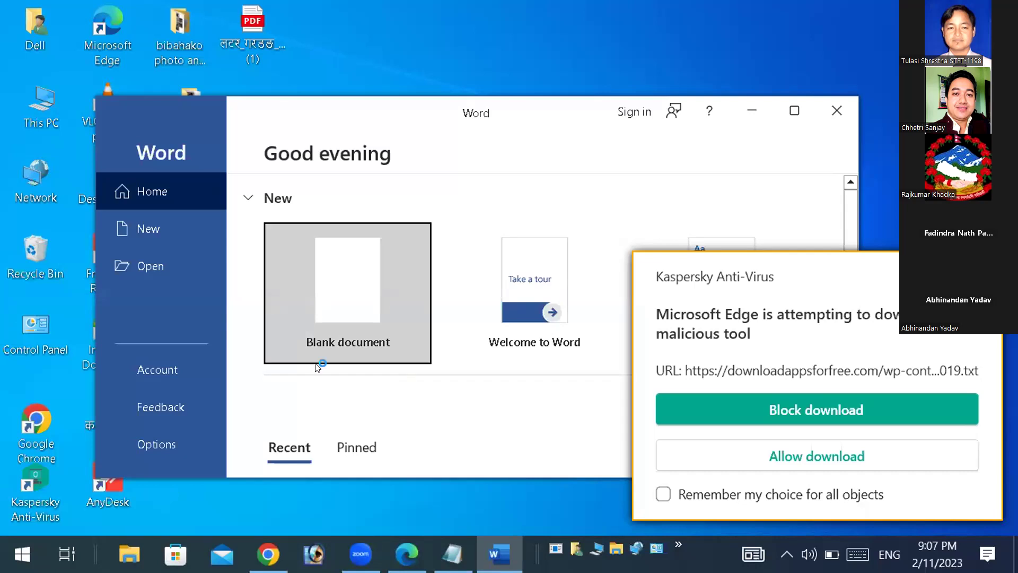
pyautogui.click(354, 296)
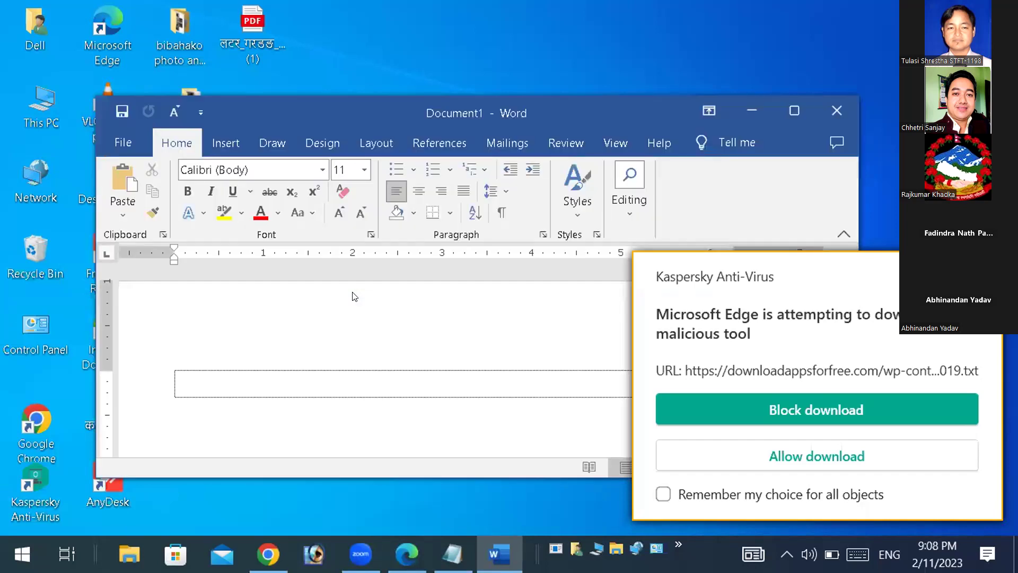
pyautogui.doubleClick(716, 130)
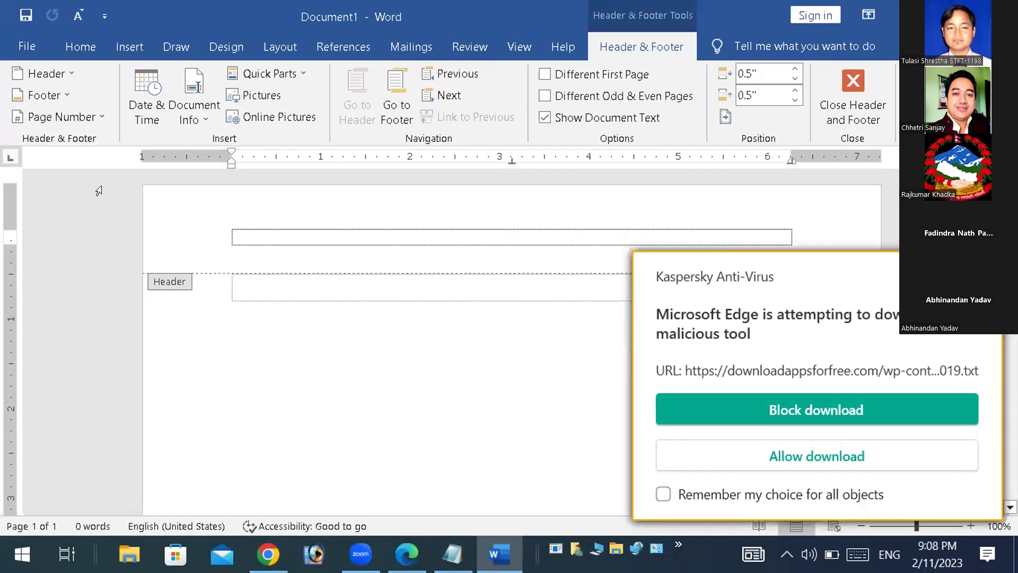
# Open Word's Account page to check the product information
pyautogui.click(23, 45)
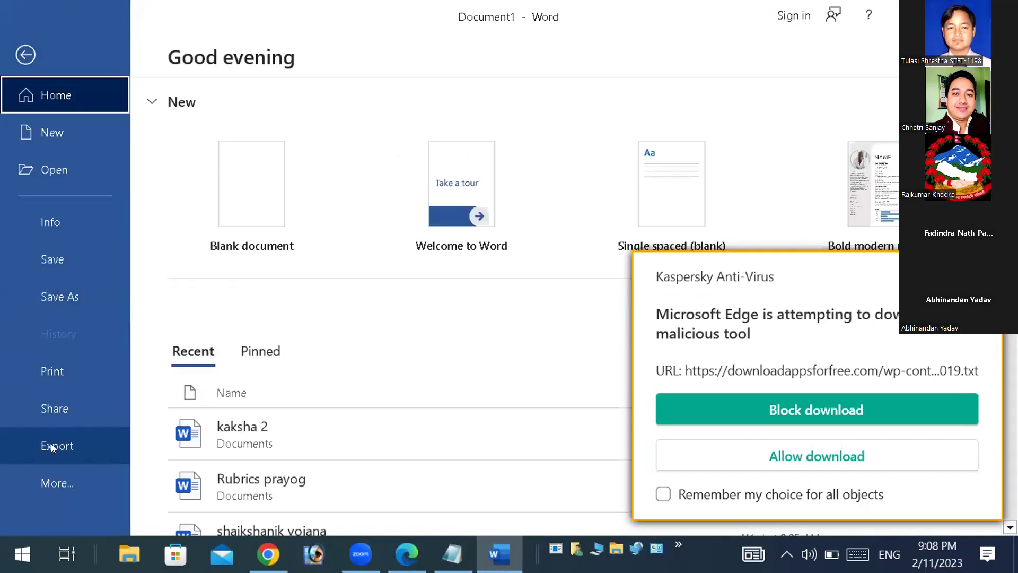
pyautogui.click(52, 471)
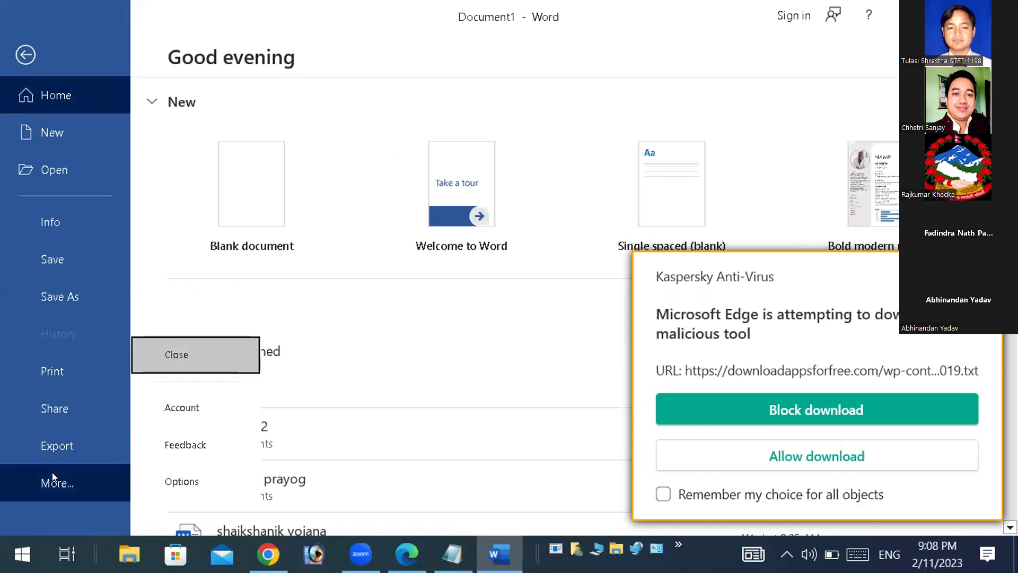
pyautogui.click(52, 480)
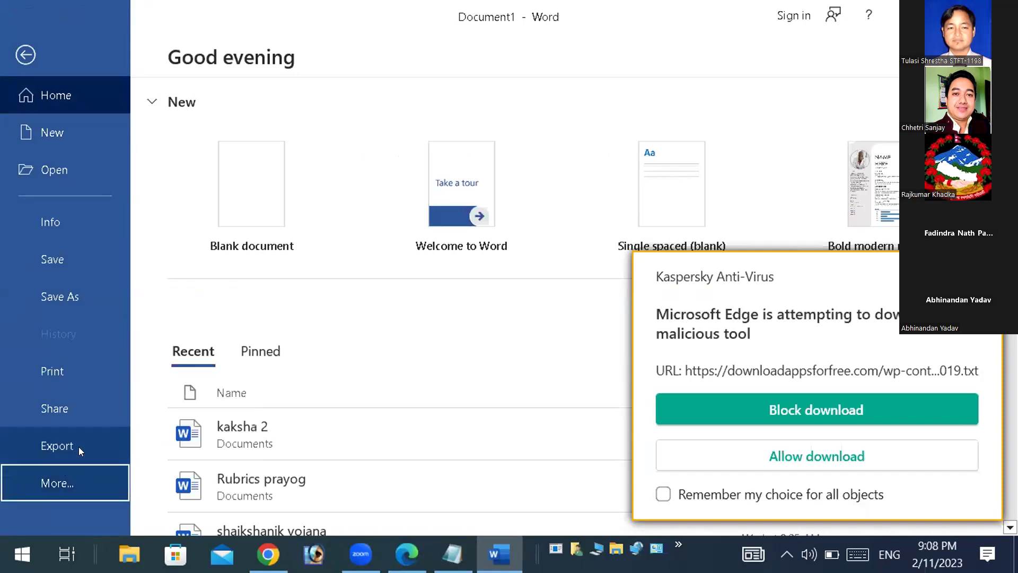
pyautogui.scroll(-2, 240, 390)
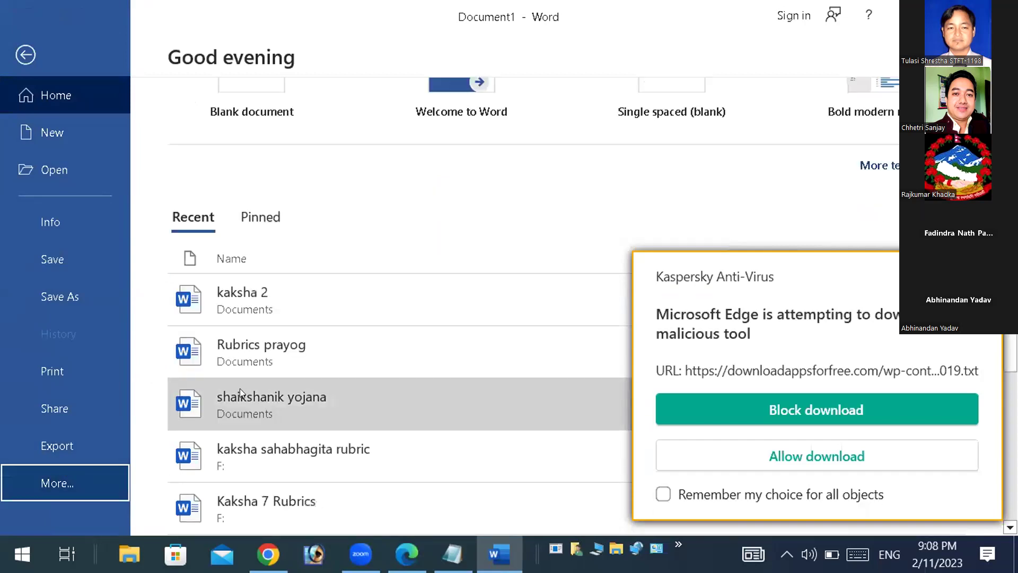
pyautogui.scroll(2, 239, 388)
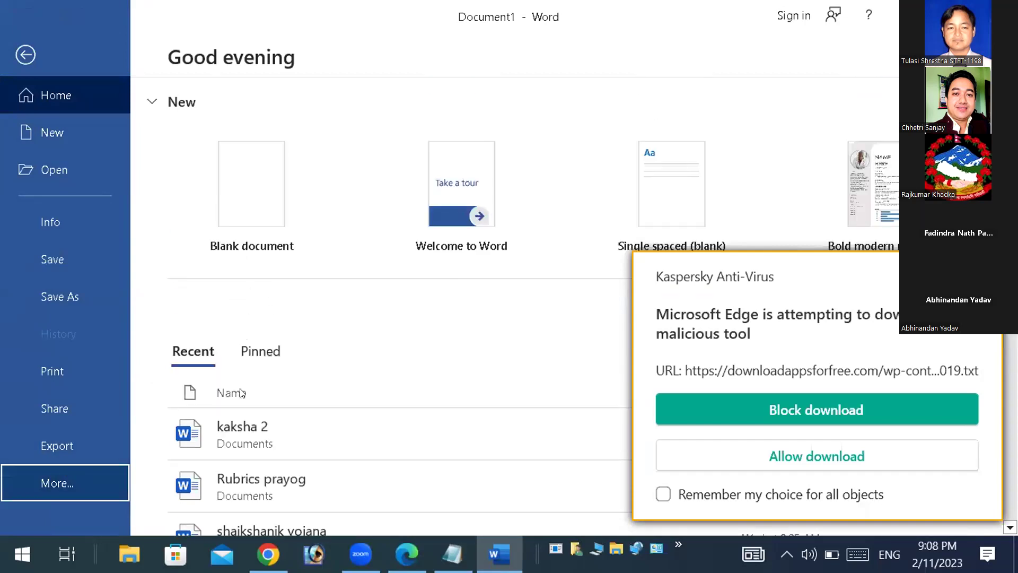
pyautogui.click(49, 480)
pyautogui.press('Escape')
pyautogui.click(49, 480)
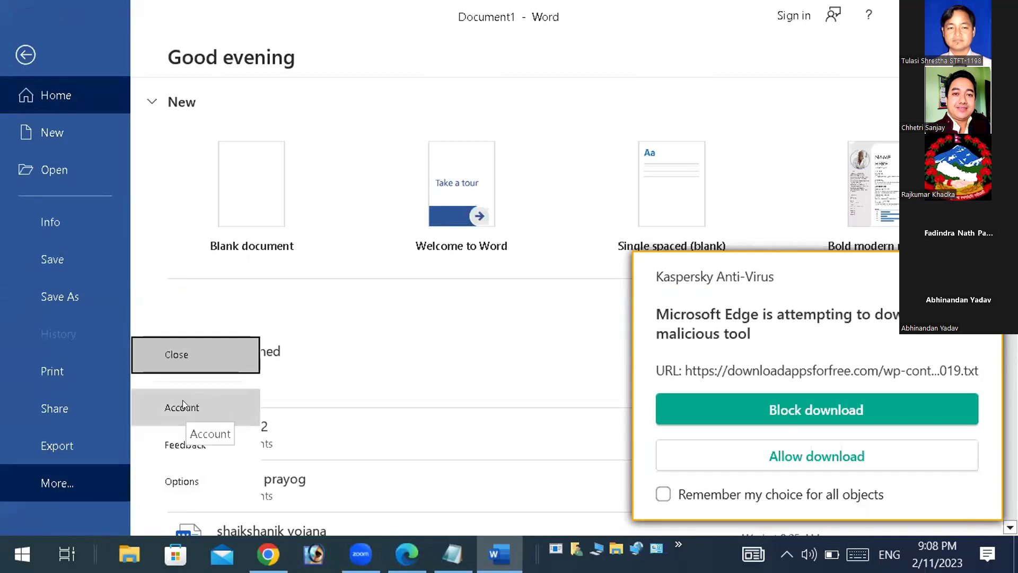
pyautogui.press('Escape')
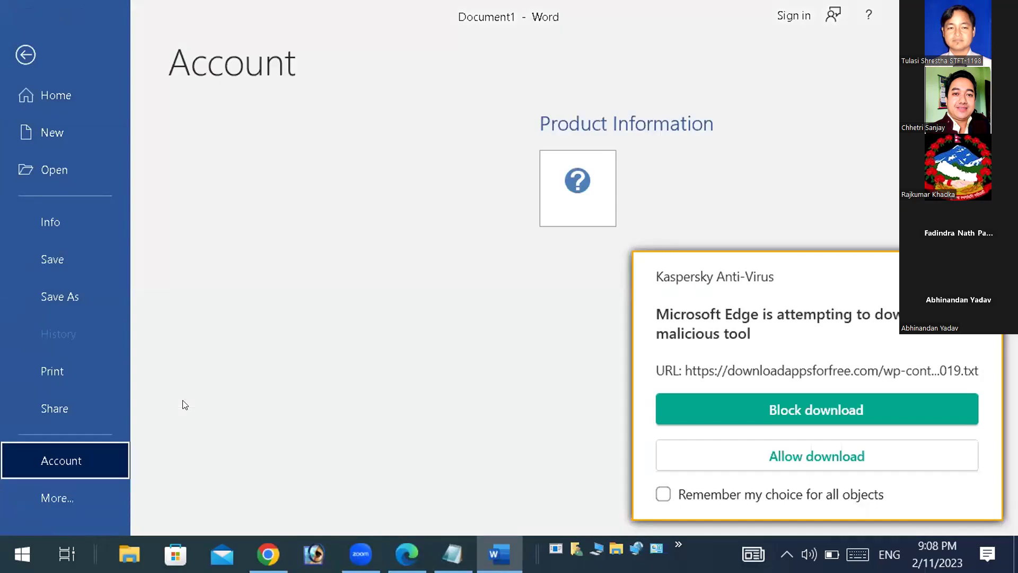
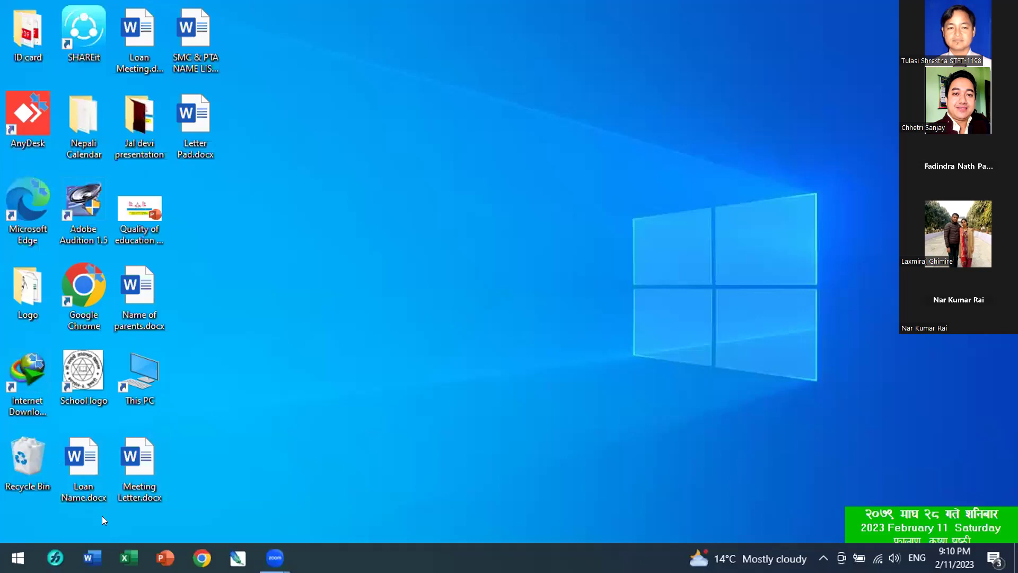
# Create a blank Word document and bring up the Advanced category of Word Options
pyautogui.click(95, 549)
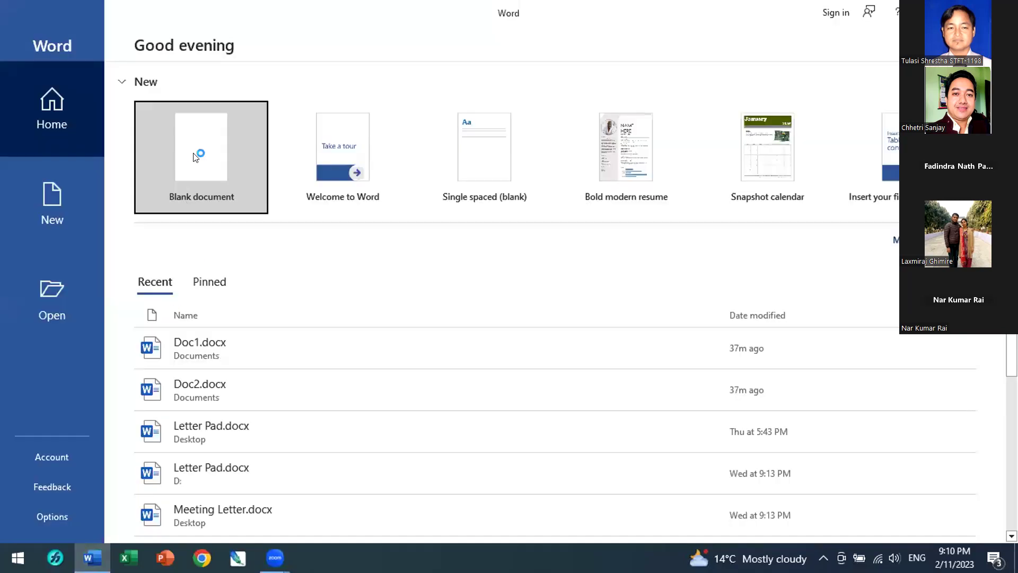
pyautogui.click(194, 157)
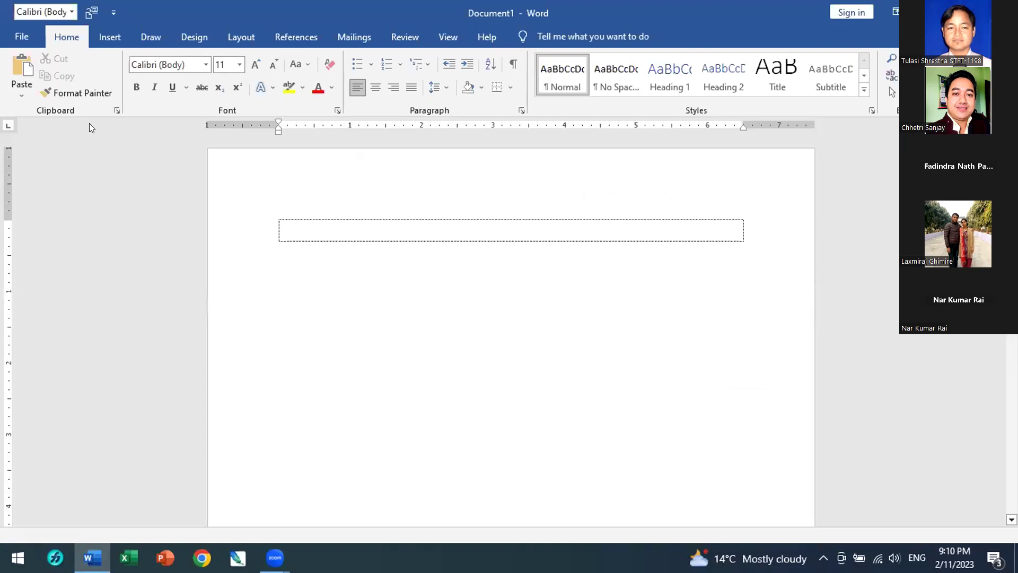
pyautogui.click(20, 38)
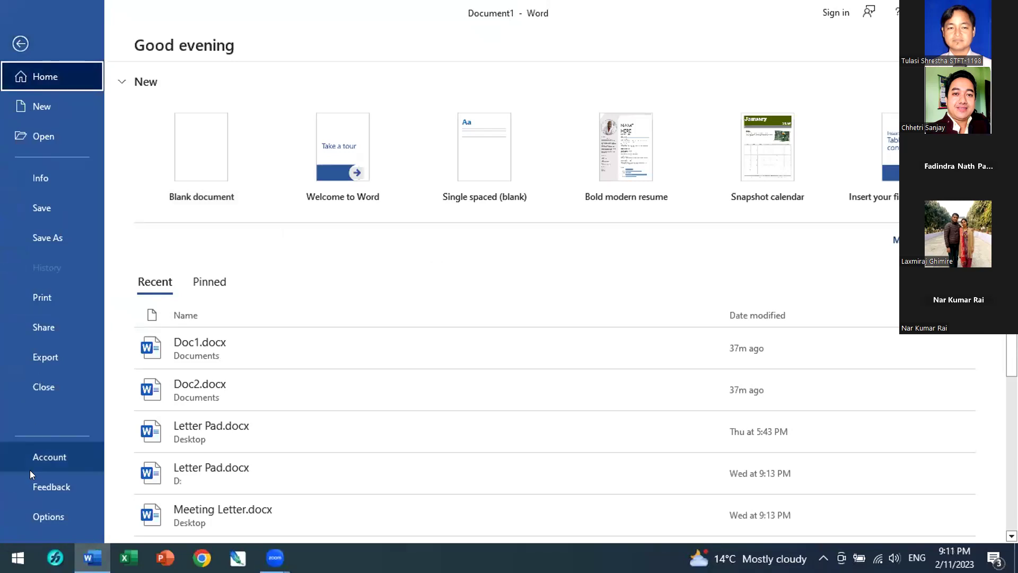
pyautogui.click(43, 516)
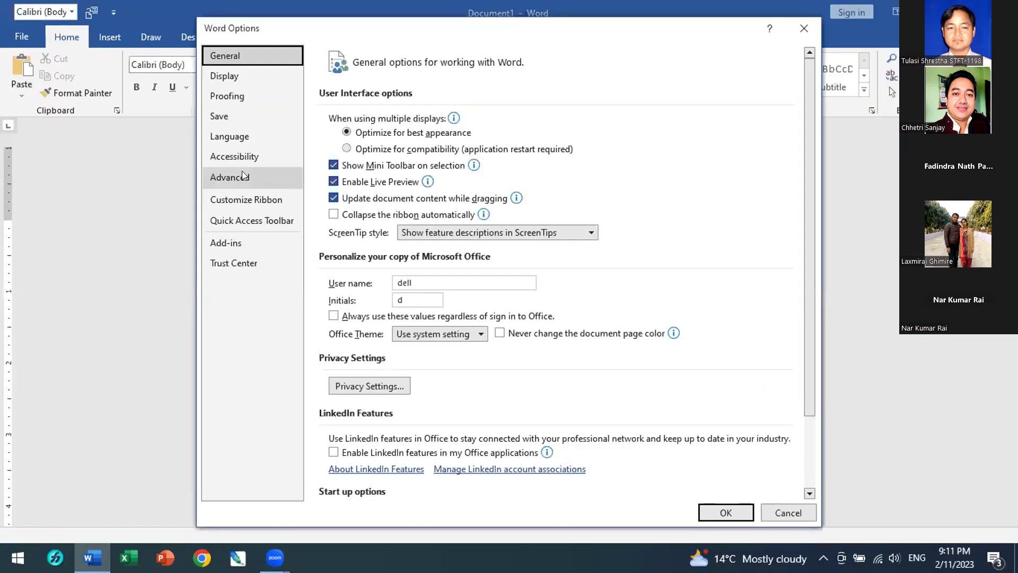
pyautogui.click(242, 170)
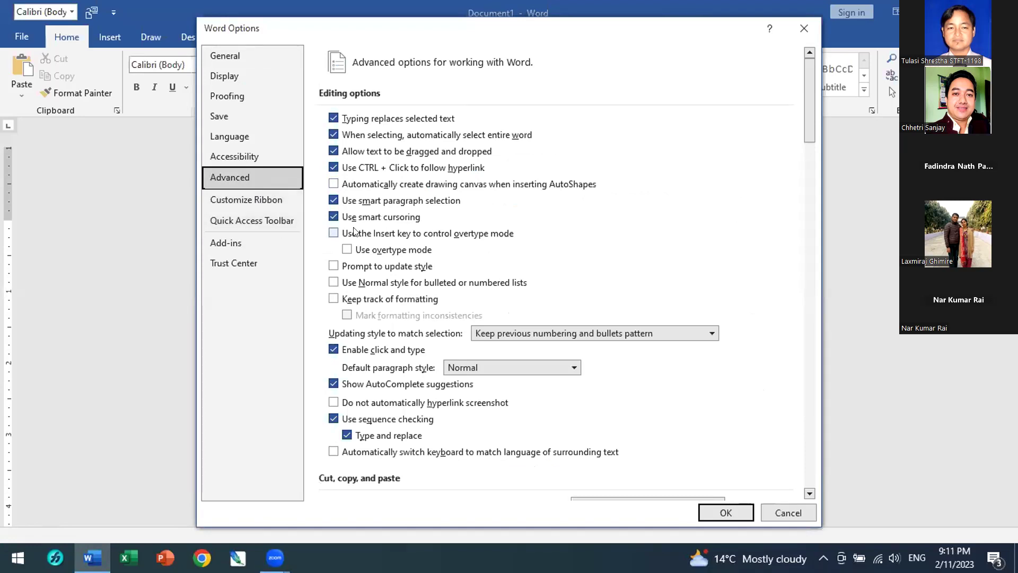
# Turn off Show text boundaries under Show document content and apply the options
pyautogui.scroll(-15, 354, 232)
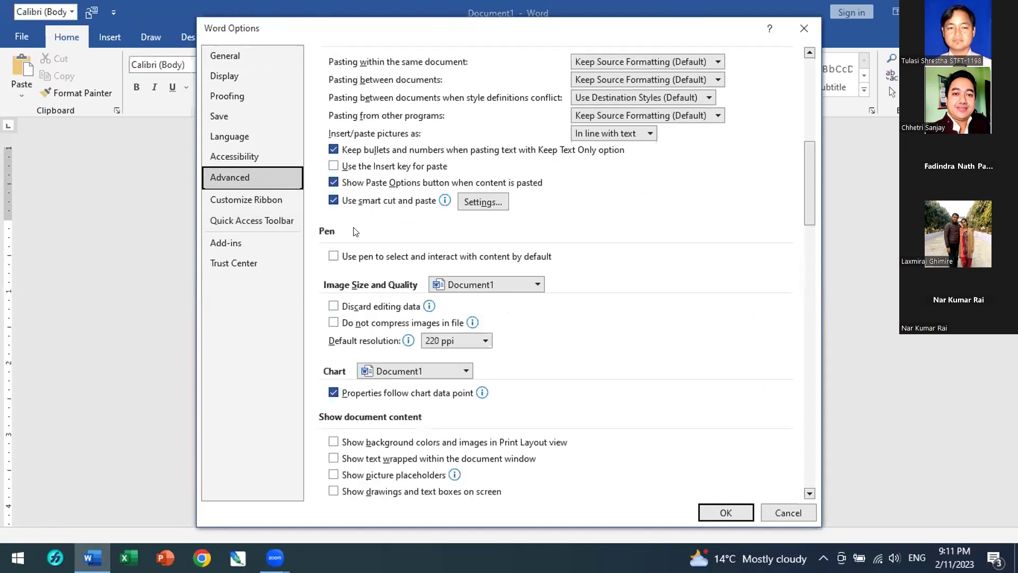
pyautogui.scroll(-9, 355, 231)
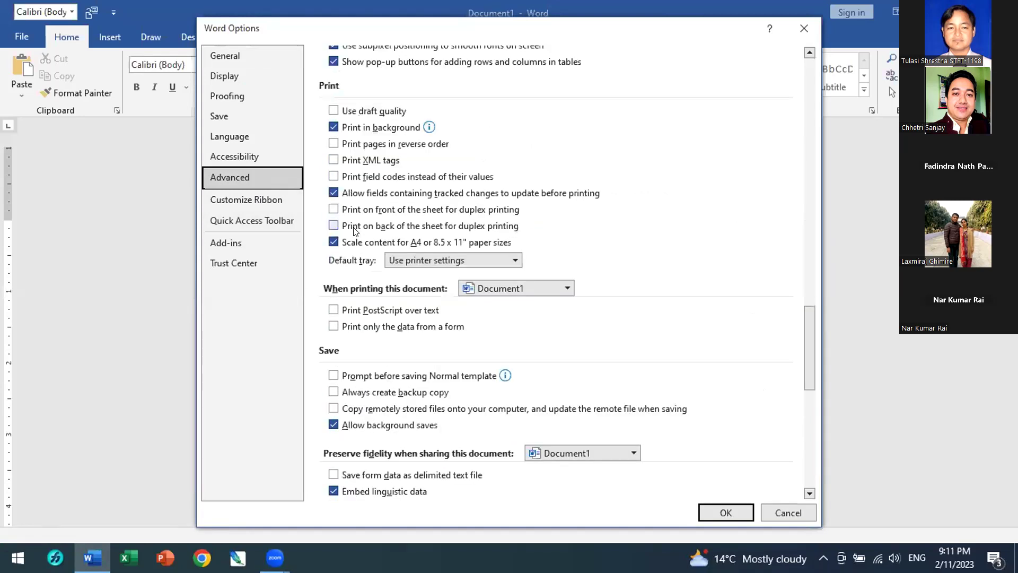
pyautogui.scroll(-10, 354, 231)
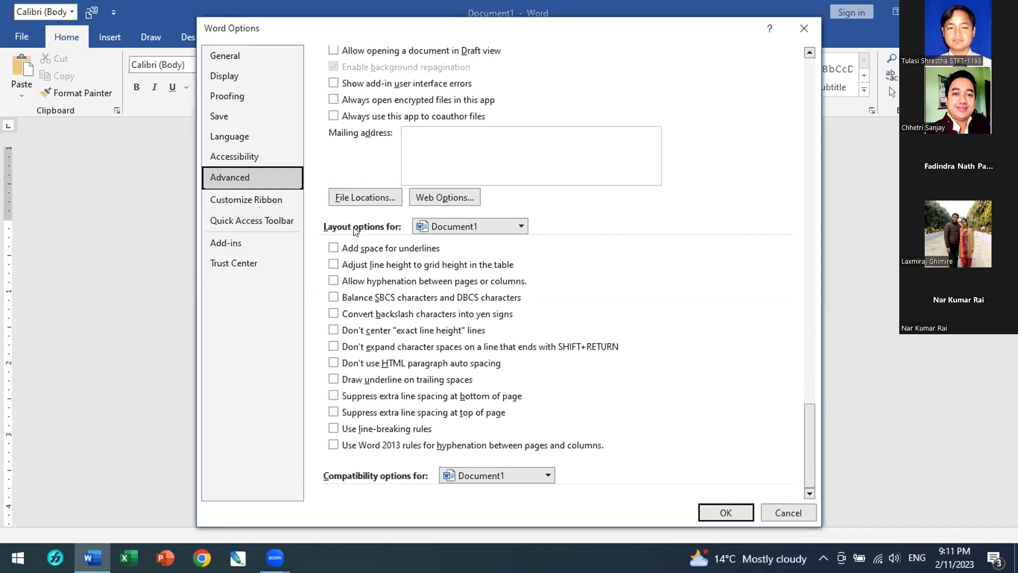
pyautogui.scroll(15, 354, 231)
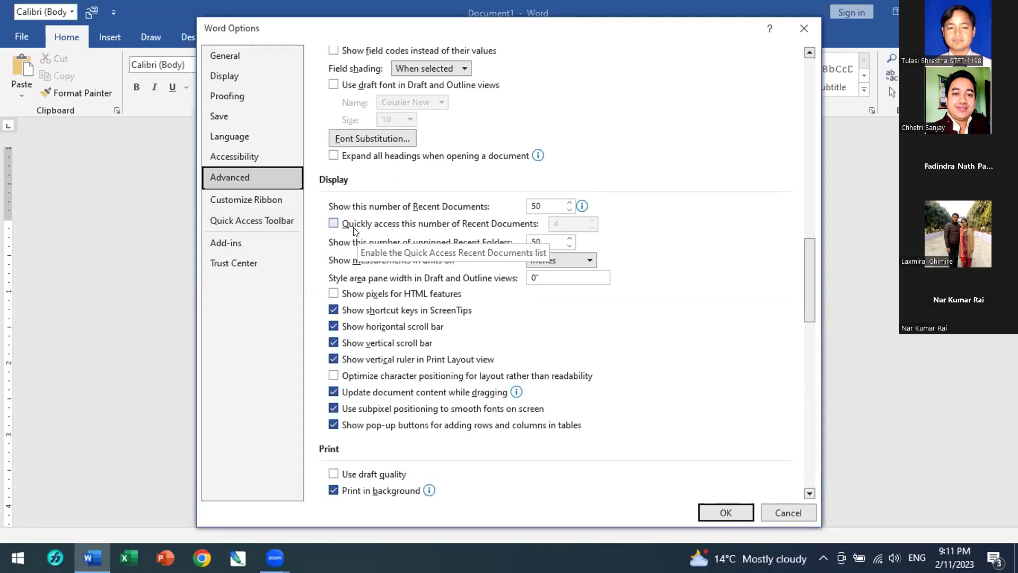
pyautogui.scroll(9, 354, 231)
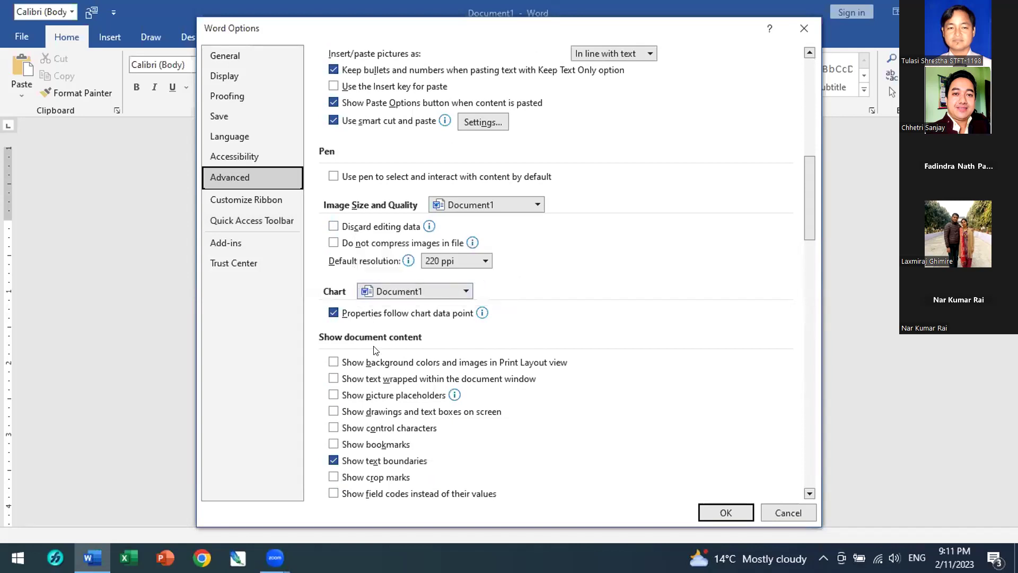
pyautogui.click(333, 460)
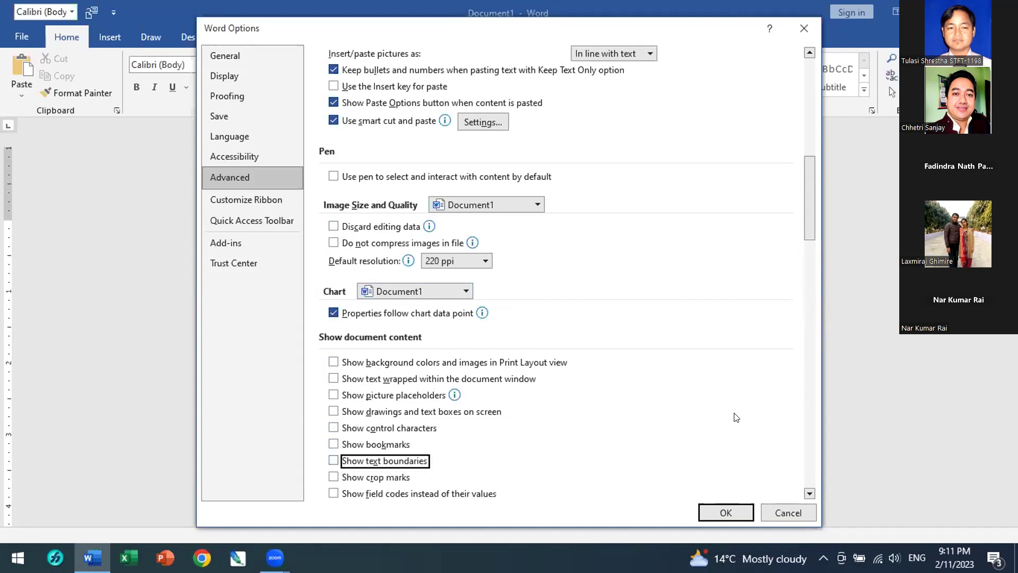
pyautogui.scroll(-15, 735, 417)
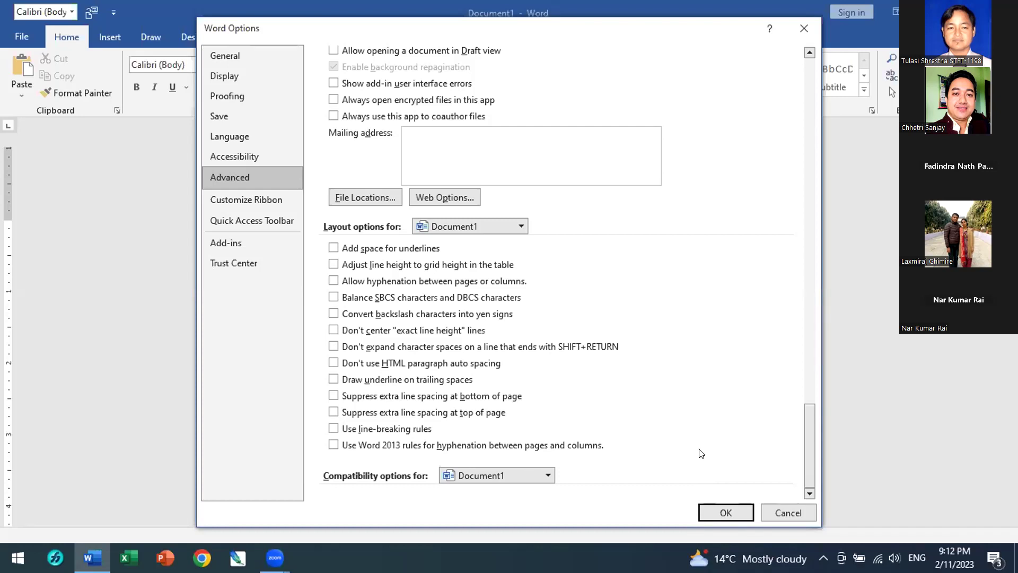
pyautogui.press('Return')
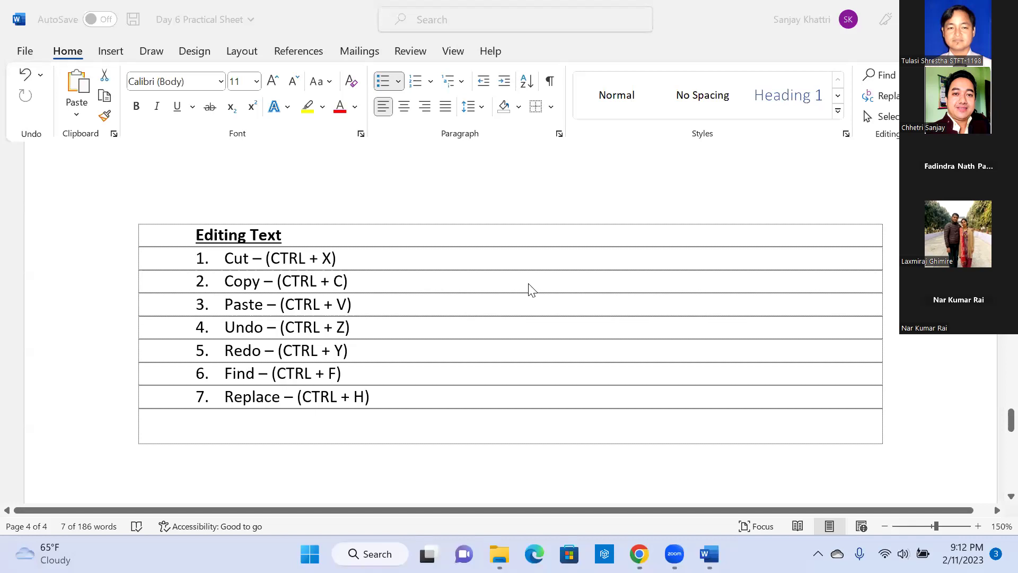
# Select the heading "Editing Text" in the Day 6 Practical Sheet document
pyautogui.click(532, 289)
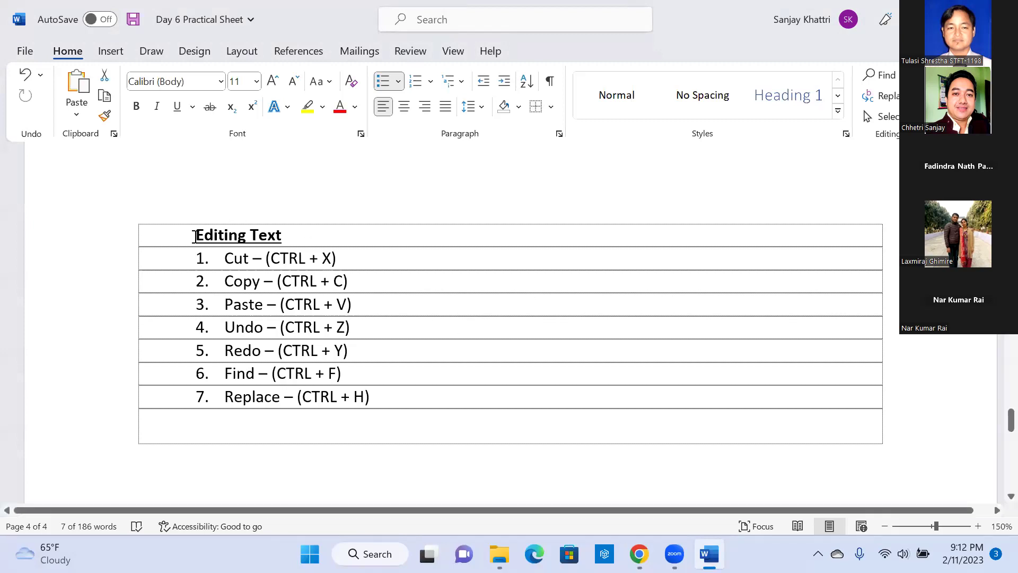
pyautogui.moveTo(199, 235); pyautogui.dragTo(302, 243)
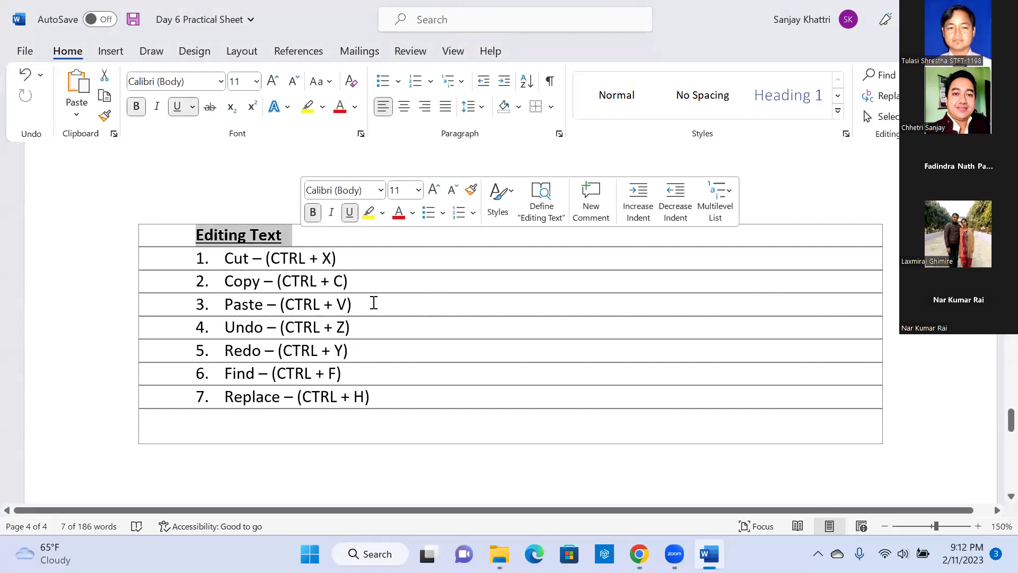
pyautogui.click(372, 269)
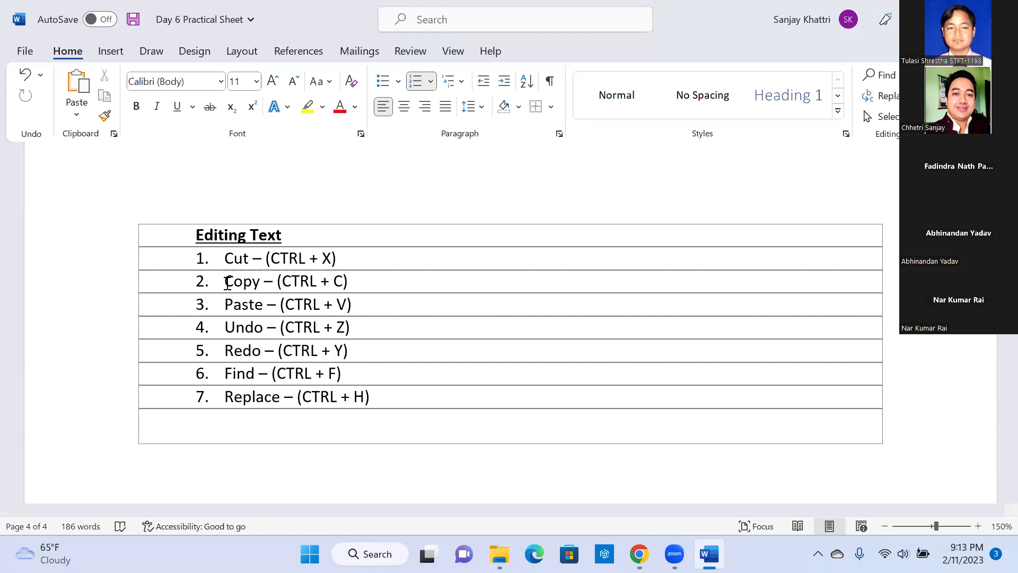
pyautogui.click(393, 397)
pyautogui.scroll(-3, 408, 395)
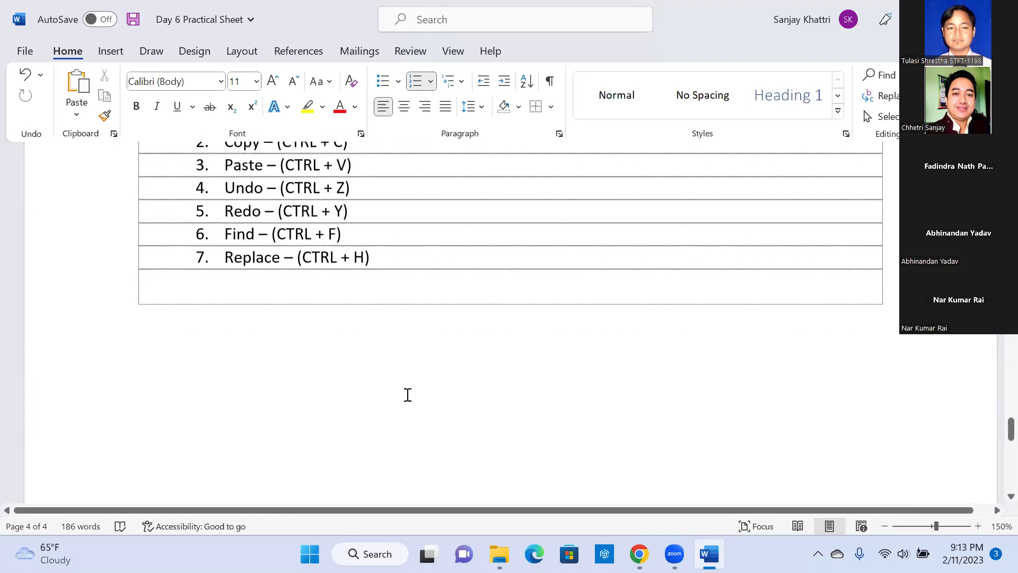
pyautogui.scroll(1, 408, 395)
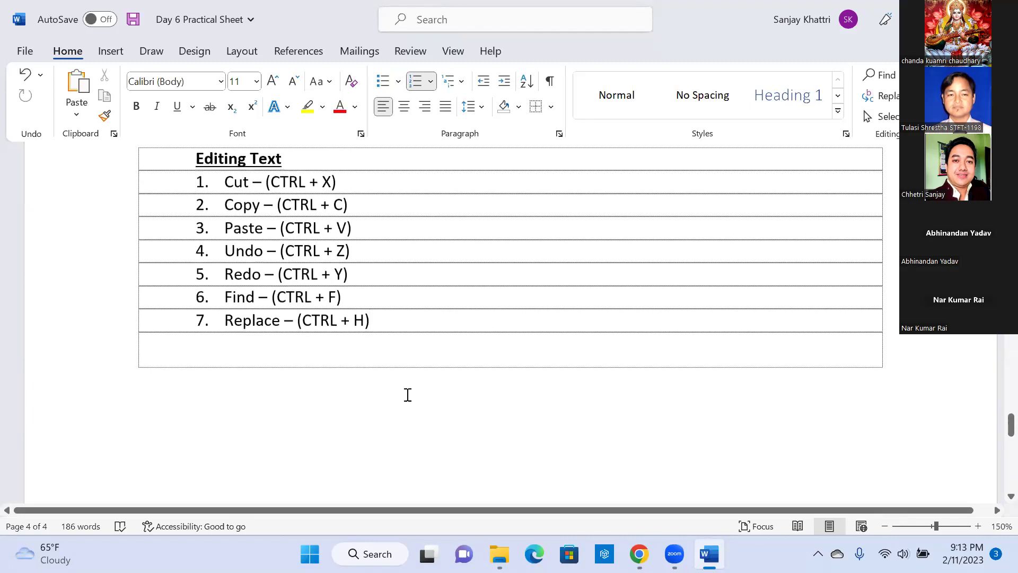
pyautogui.scroll(1, 408, 395)
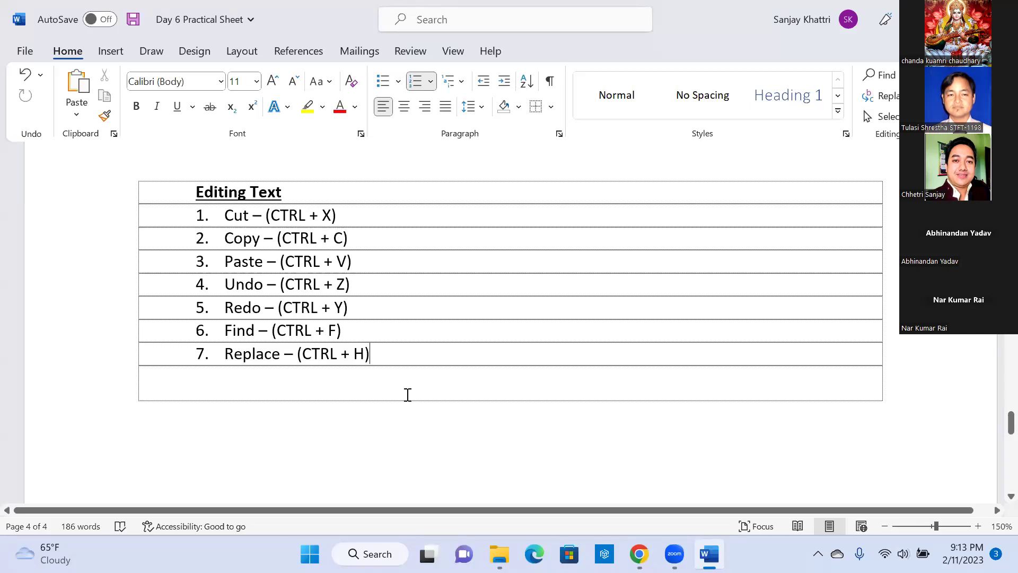
# Bring up the Show document content section in the Advanced category of Word Options
pyautogui.click(22, 51)
pyautogui.click(43, 498)
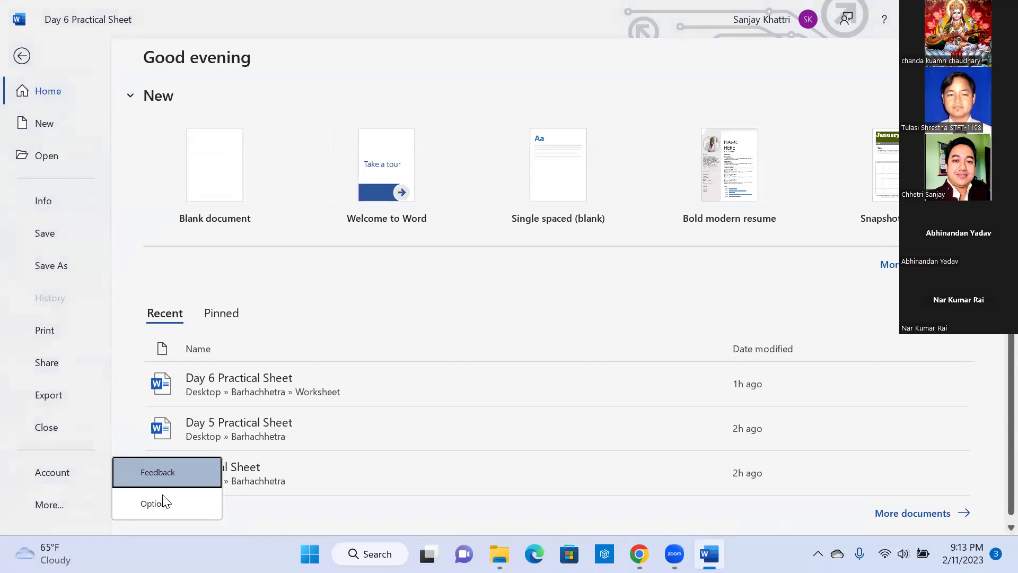
pyautogui.click(163, 498)
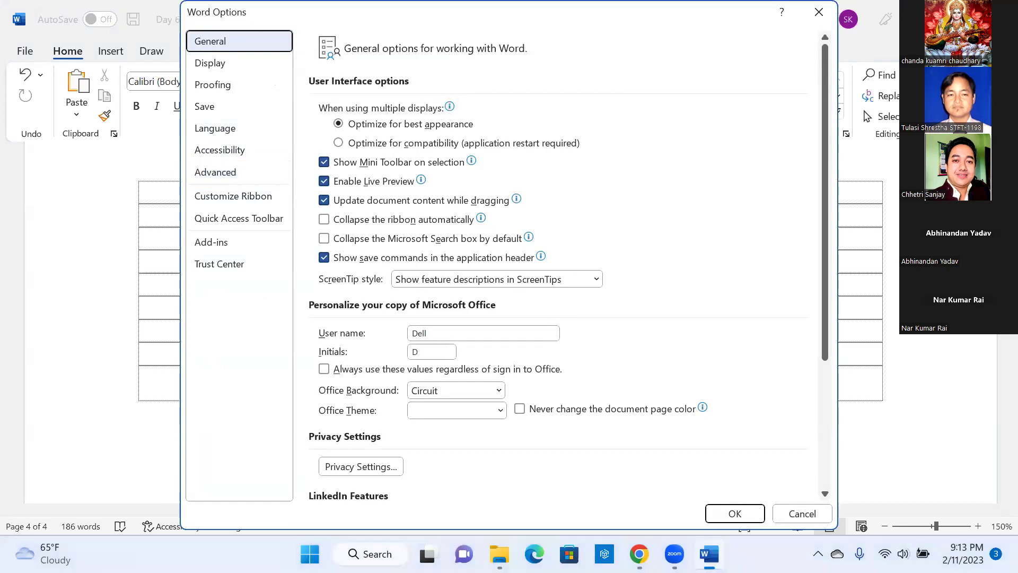
pyautogui.scroll(-5, 633, 380)
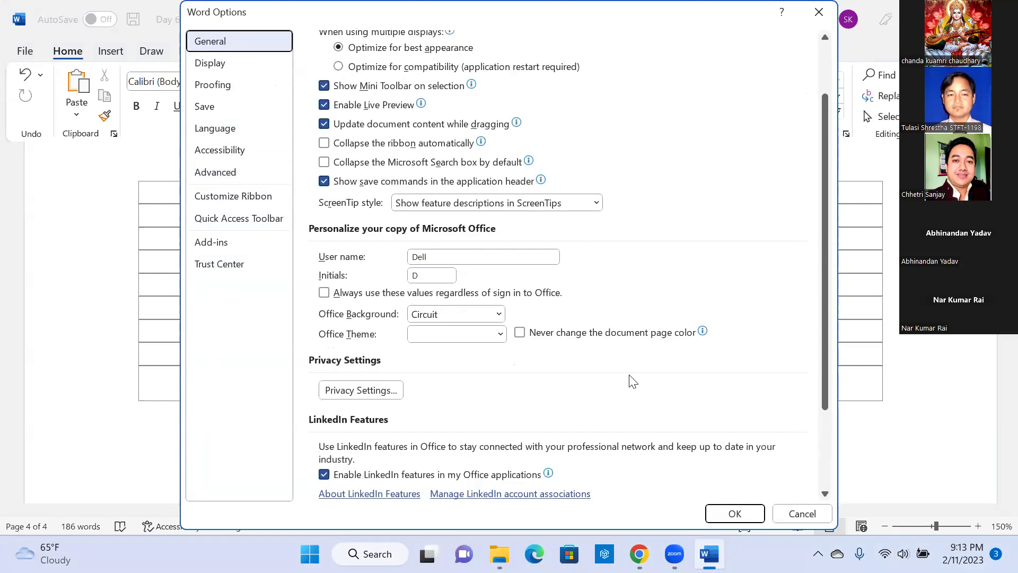
pyautogui.scroll(2, 633, 380)
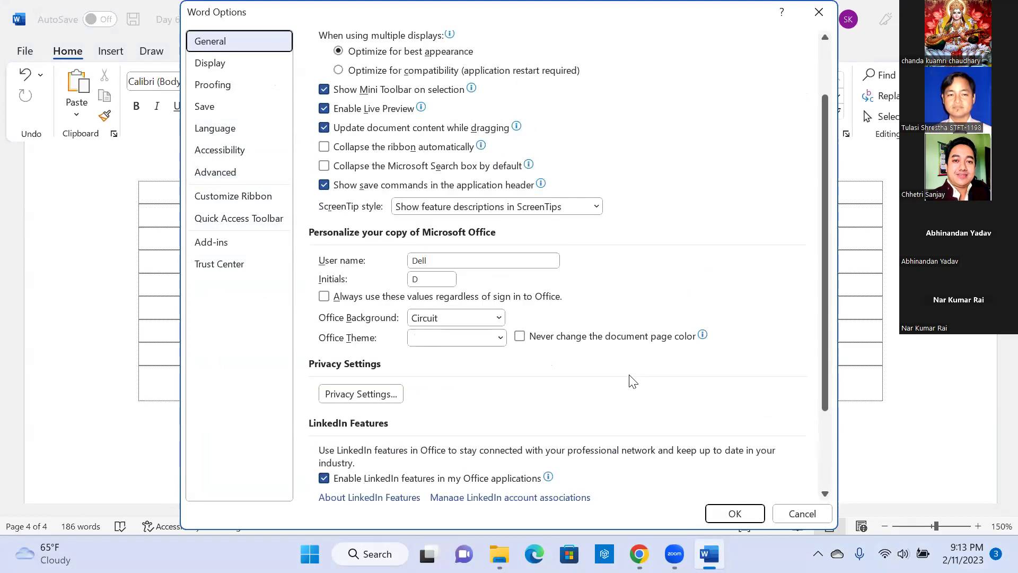
pyautogui.click(218, 175)
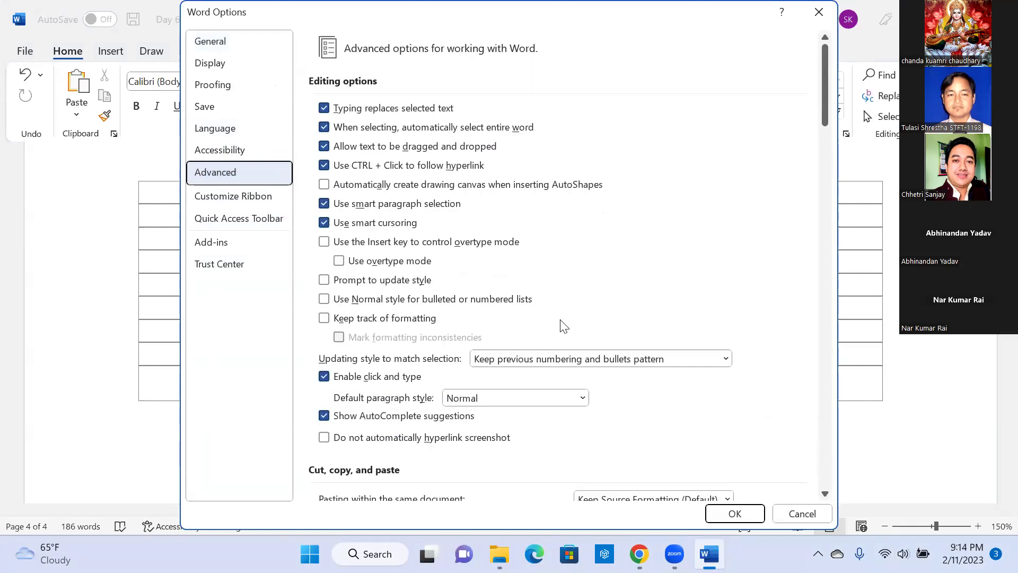
pyautogui.scroll(-9, 563, 326)
pyautogui.scroll(-7, 563, 326)
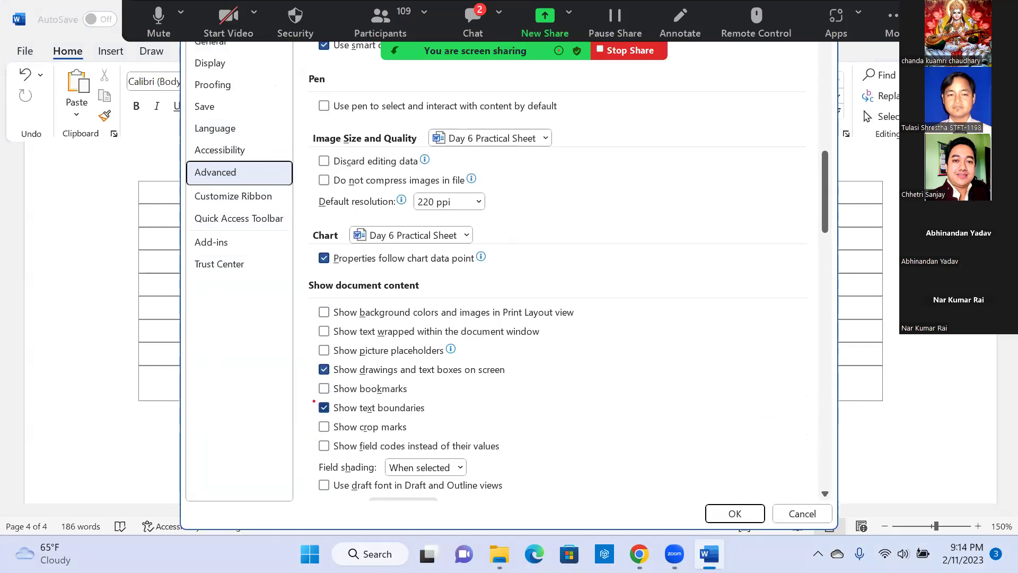
# Annotate Show text boundaries and the scroll bar with red rectangles, link them with an arrow, and close Word Options
pyautogui.moveTo(307, 398); pyautogui.dragTo(455, 420)
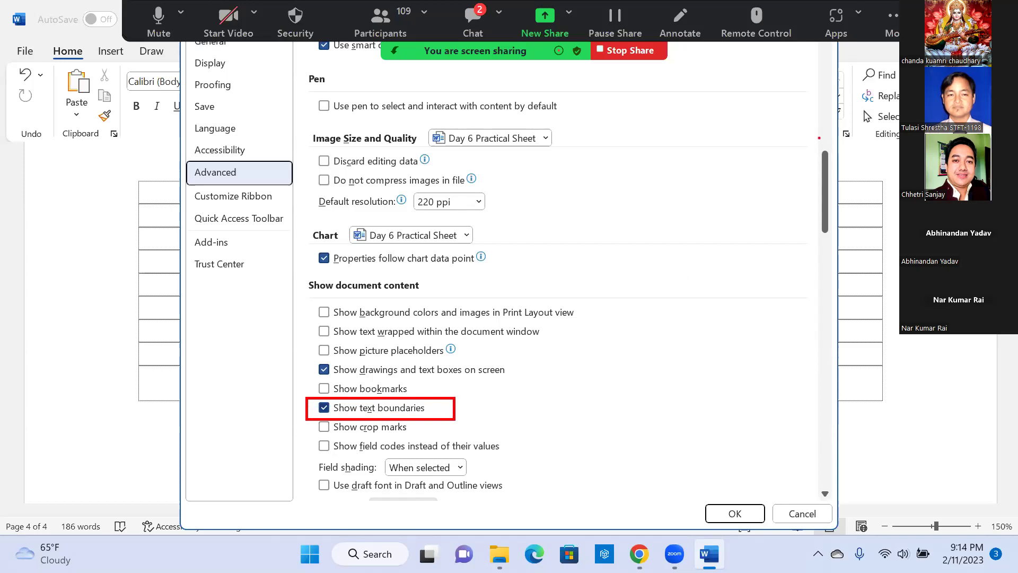
pyautogui.moveTo(818, 140); pyautogui.dragTo(832, 240)
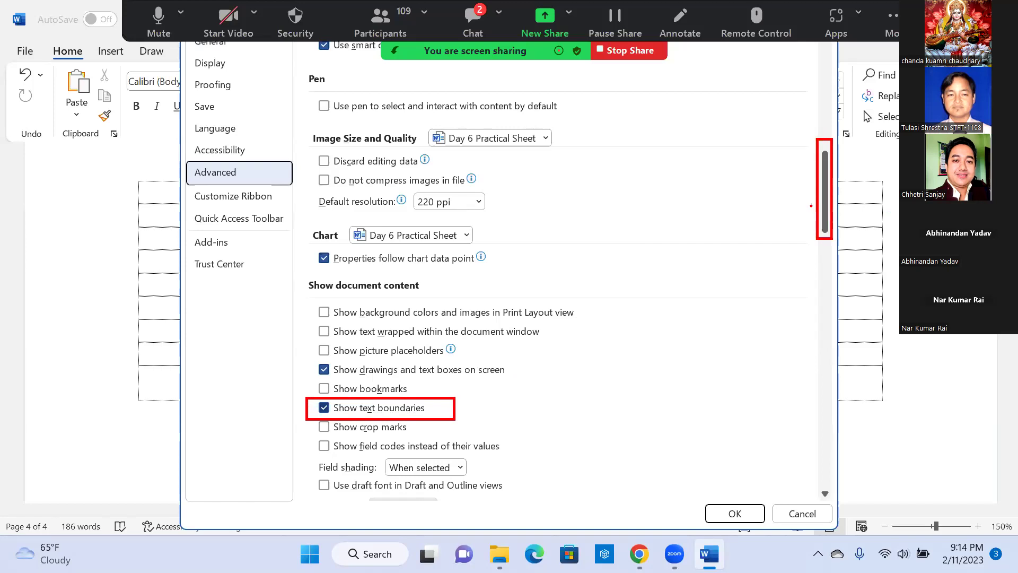
pyautogui.moveTo(811, 205); pyautogui.dragTo(456, 407)
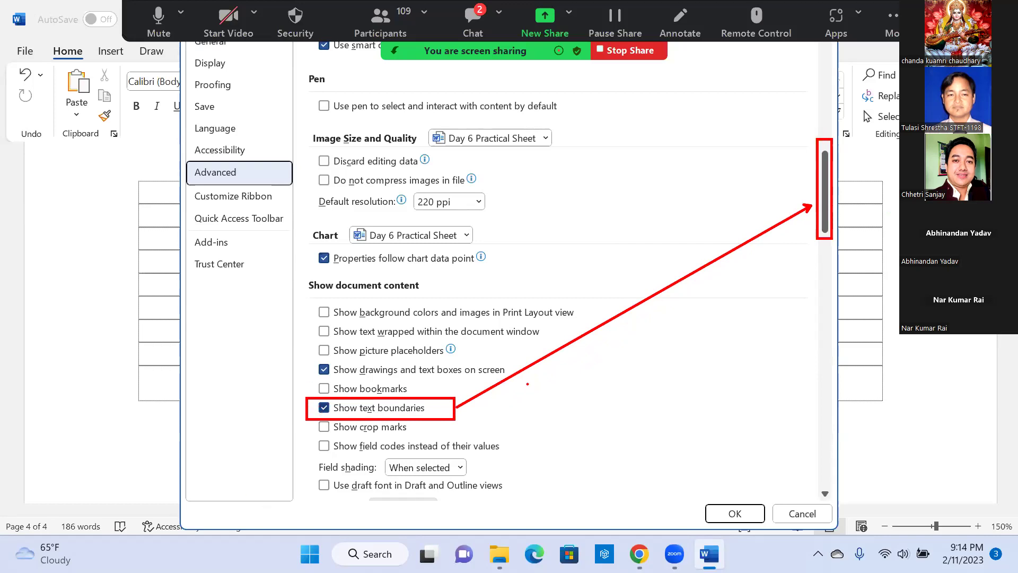
pyautogui.moveTo(547, 391); pyautogui.dragTo(626, 353)
pyautogui.moveTo(717, 513)
pyautogui.mouseDown()
pyautogui.moveTo(750, 524)
pyautogui.moveTo(727, 491)
pyautogui.moveTo(705, 529)
pyautogui.mouseUp()
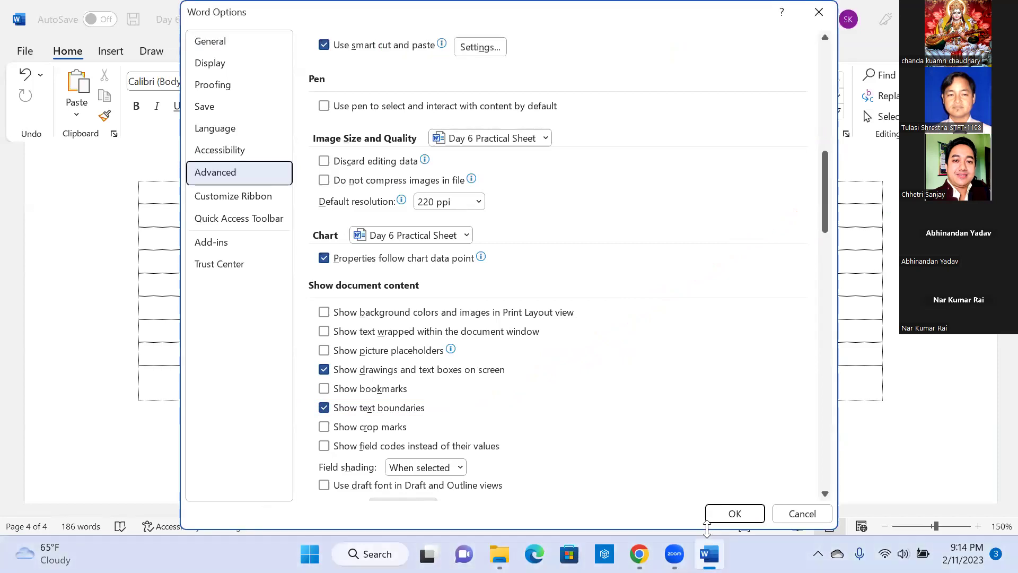
pyautogui.press('Return')
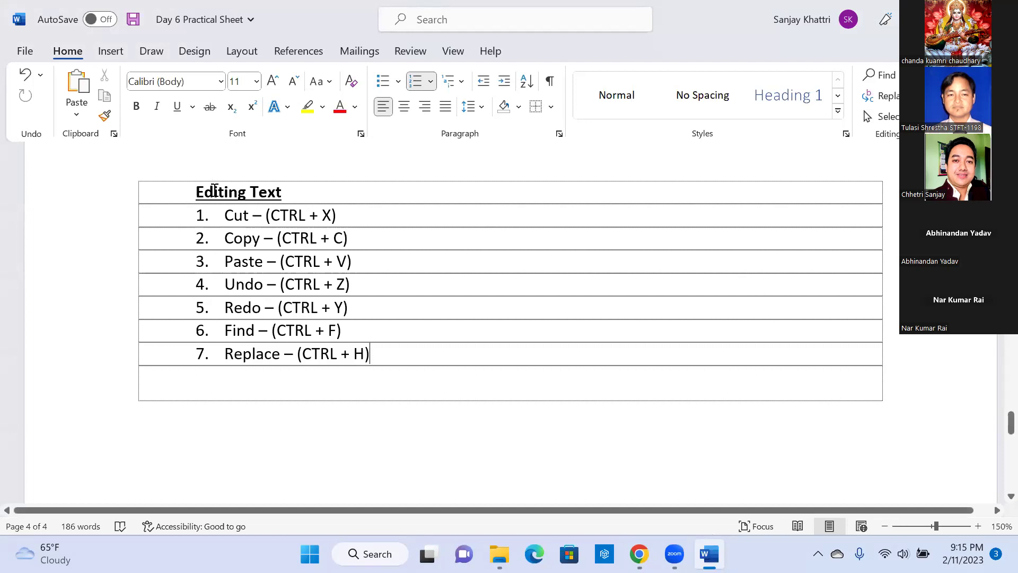
# Highlight the heading "Editing Text" and the seven list items from Cut to Replace
pyautogui.tripleClick(266, 186)
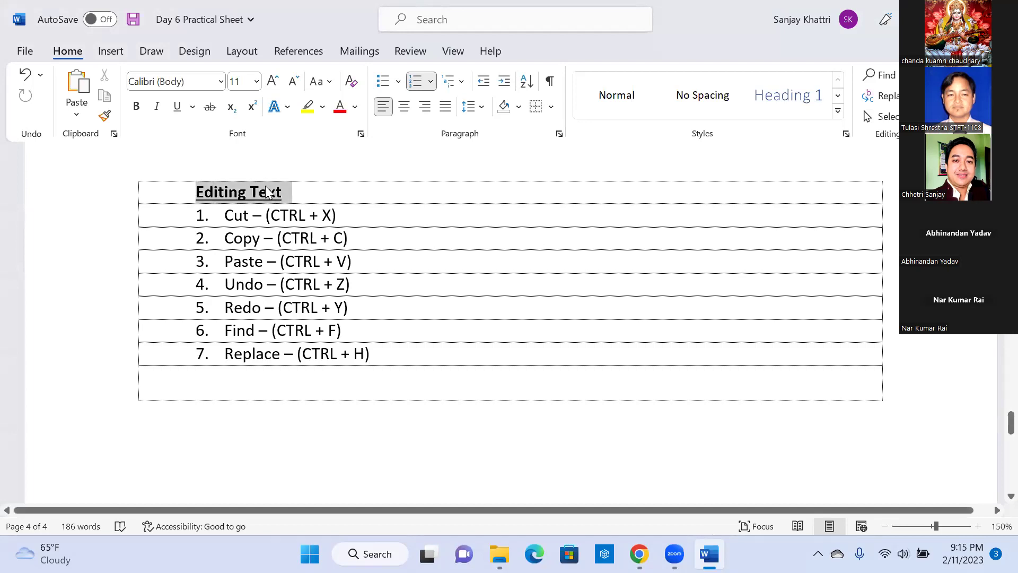
pyautogui.click(287, 188)
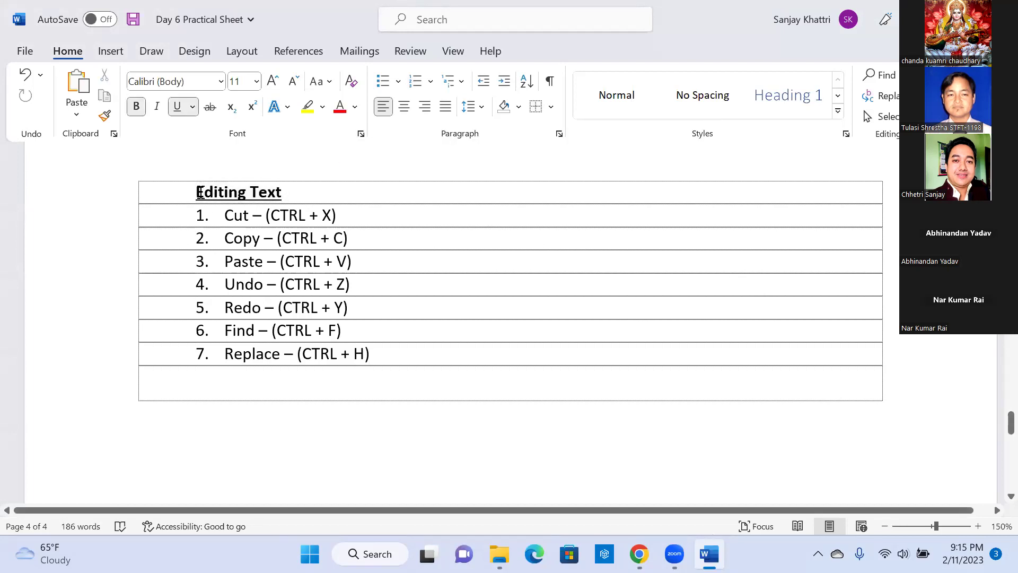
pyautogui.moveTo(189, 191); pyautogui.dragTo(313, 192)
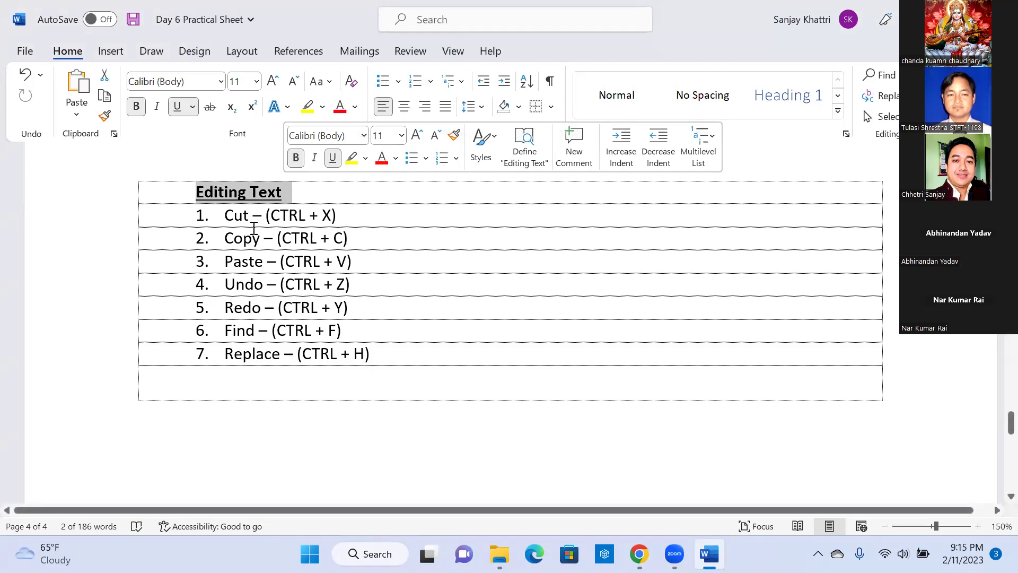
pyautogui.click(296, 225)
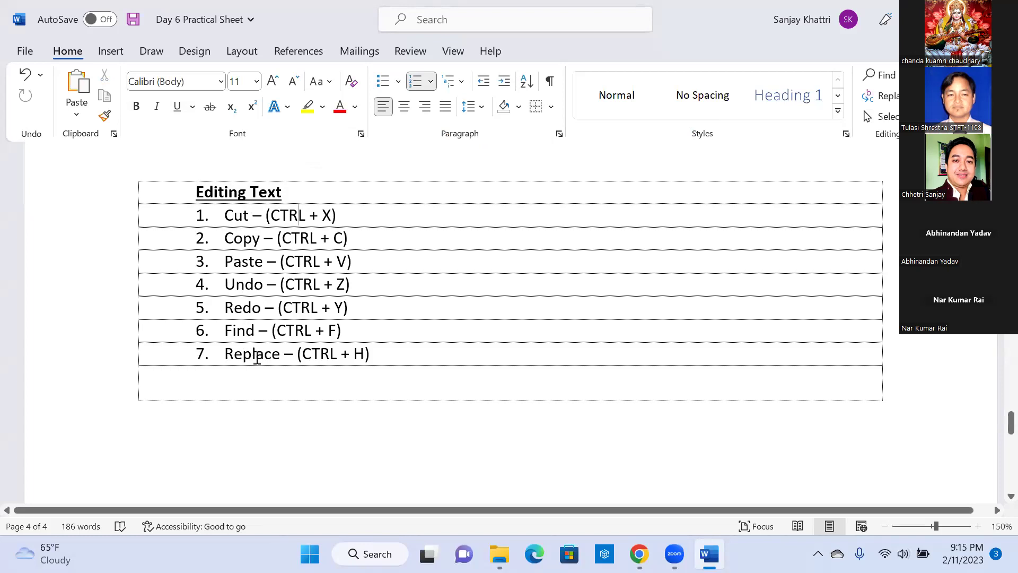
pyautogui.moveTo(380, 352); pyautogui.dragTo(228, 225)
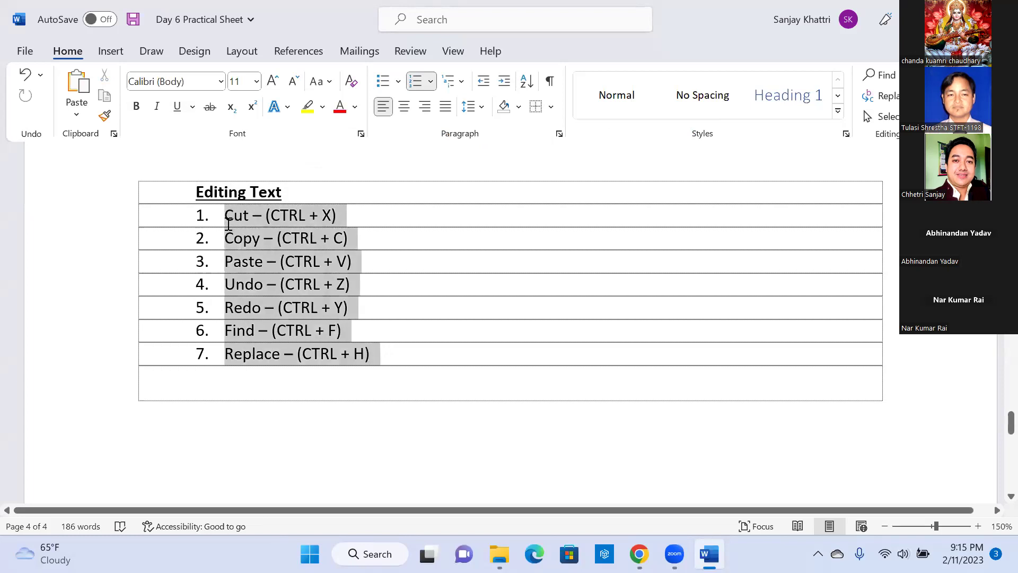
# Generate one sample sentence below the Replace item with the formula =rand(1,1)
pyautogui.click(400, 354)
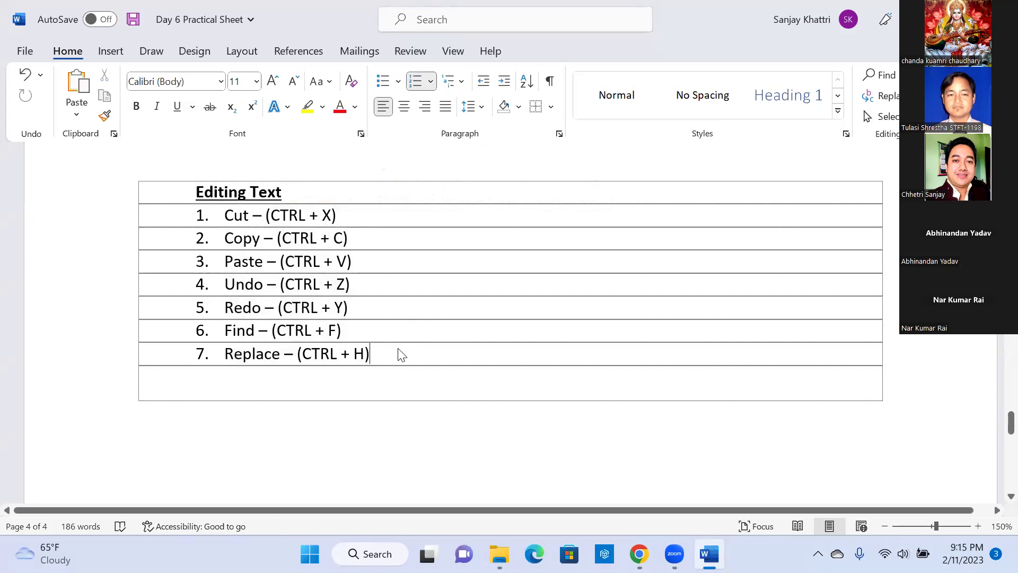
pyautogui.press('Return')
pyautogui.press('Return')
pyautogui.write('=')
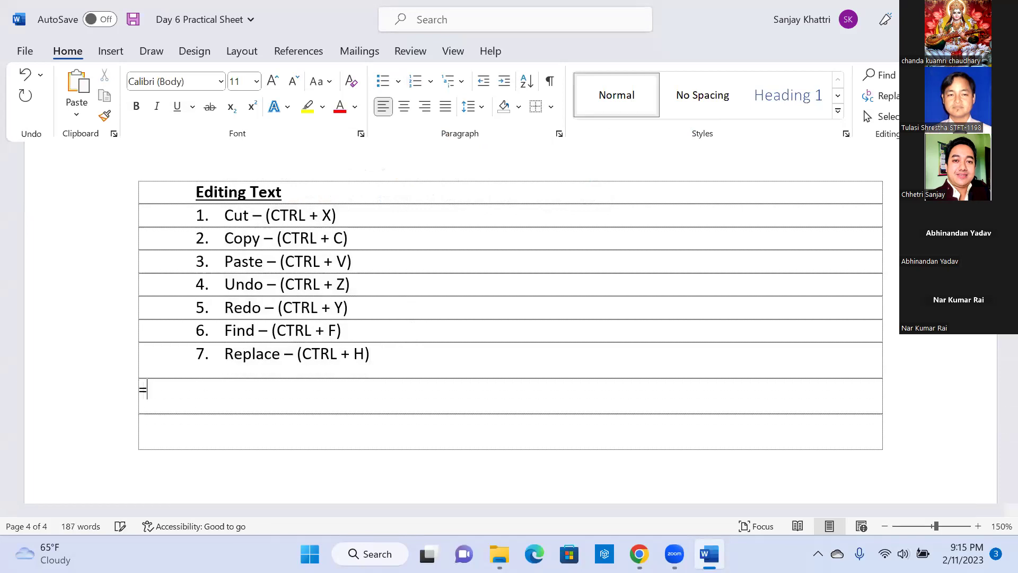
pyautogui.write('rand(1,1)')
pyautogui.press('Return')
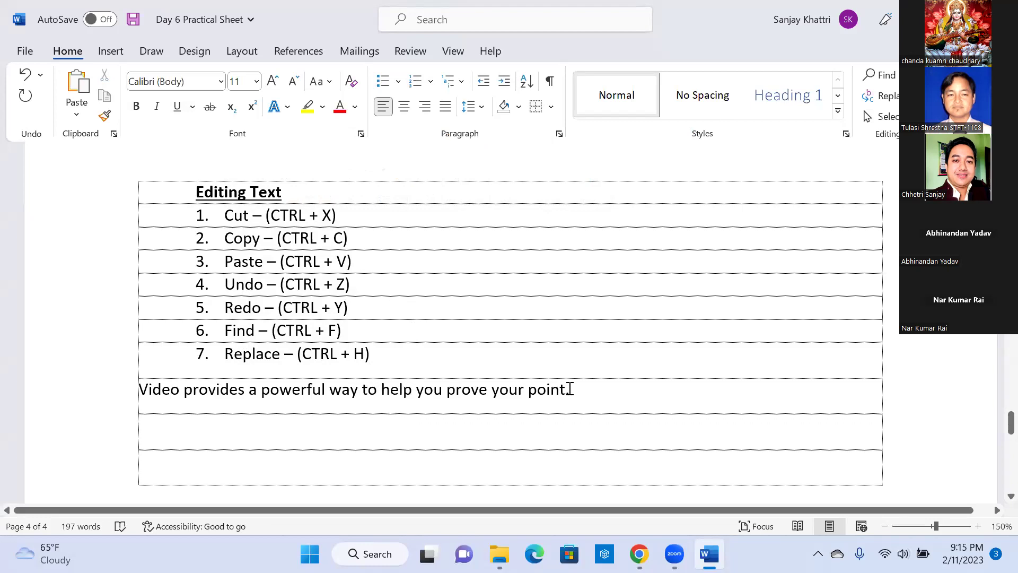
# Cut the sentence "Video provides a powerful way to help you prove your point." and add about a dozen blank lines below the list
pyautogui.moveTo(585, 389); pyautogui.dragTo(157, 393)
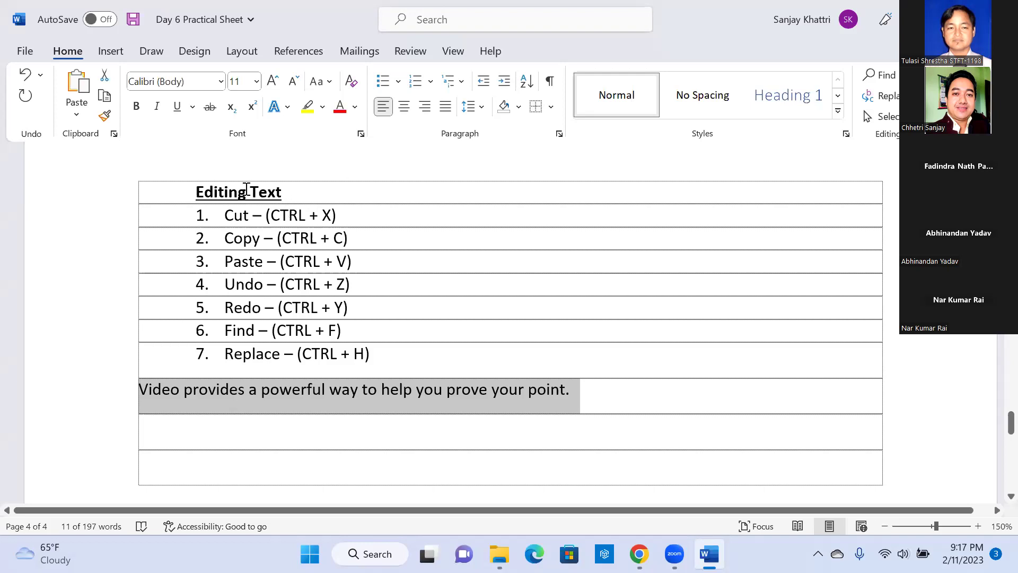
pyautogui.click(104, 79)
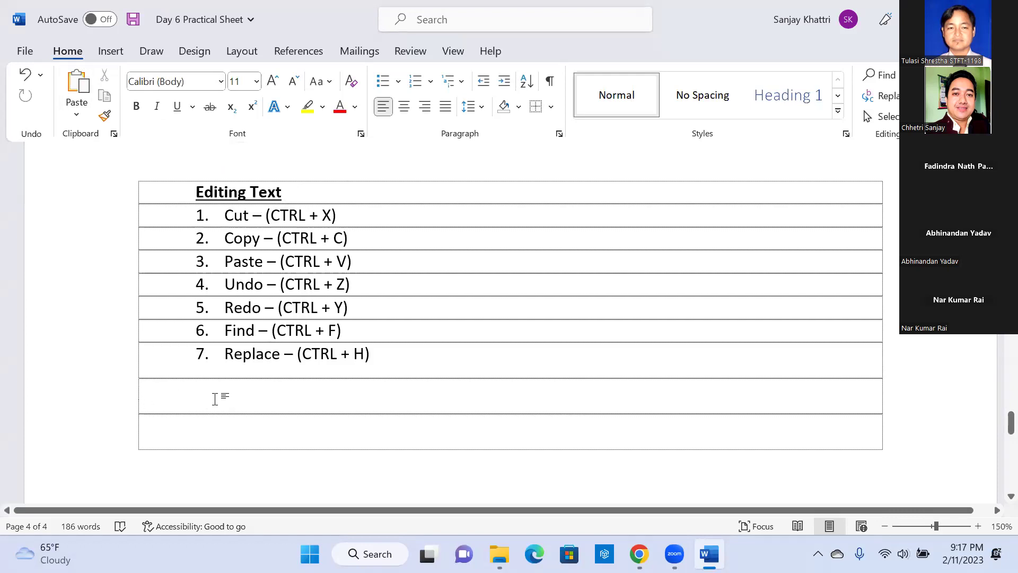
pyautogui.click(238, 433)
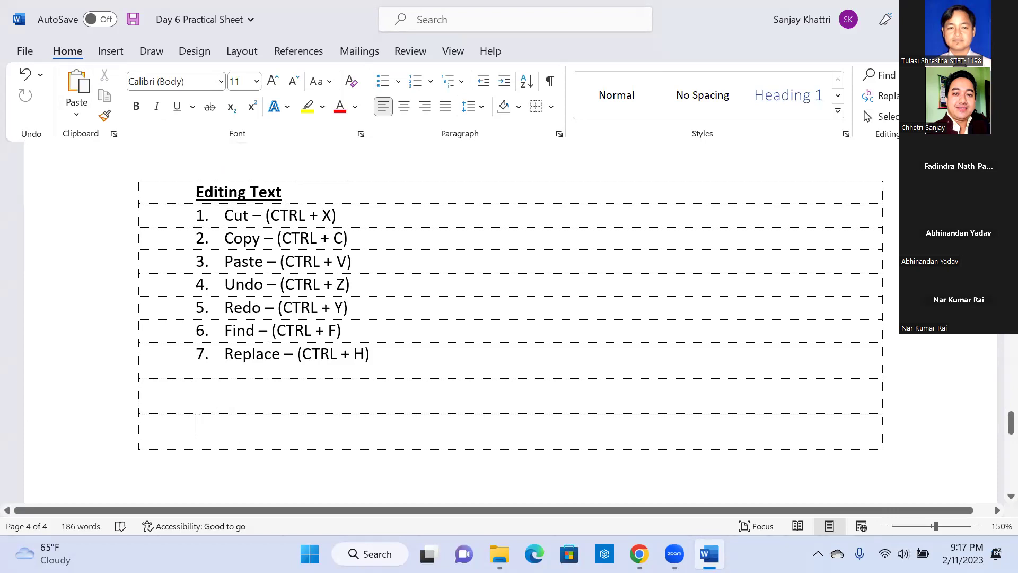
pyautogui.press('Tab')
pyautogui.press('Tab')
pyautogui.press('Tab')
pyautogui.press('Tab')
pyautogui.press('Tab')
pyautogui.press('Tab')
pyautogui.press('Tab')
pyautogui.press('Tab')
pyautogui.press('Tab')
pyautogui.press('Tab')
pyautogui.press('Tab')
pyautogui.press('Tab')
pyautogui.hotkey('ctrl', 'z')
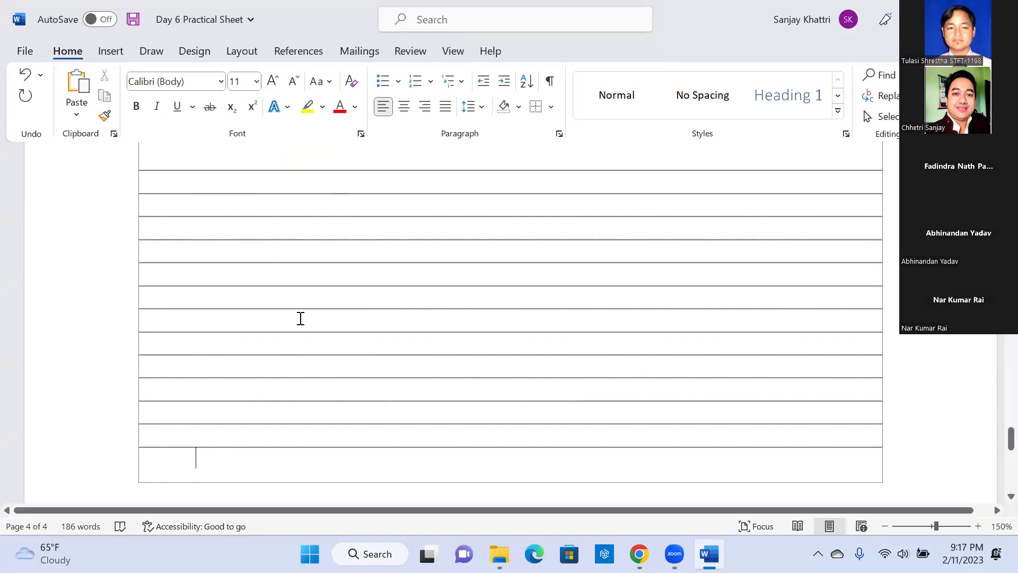
# Paste the cut sample sentence on the last blank line below the list
pyautogui.scroll(5, 298, 318)
pyautogui.scroll(-2, 301, 318)
pyautogui.scroll(-3, 301, 318)
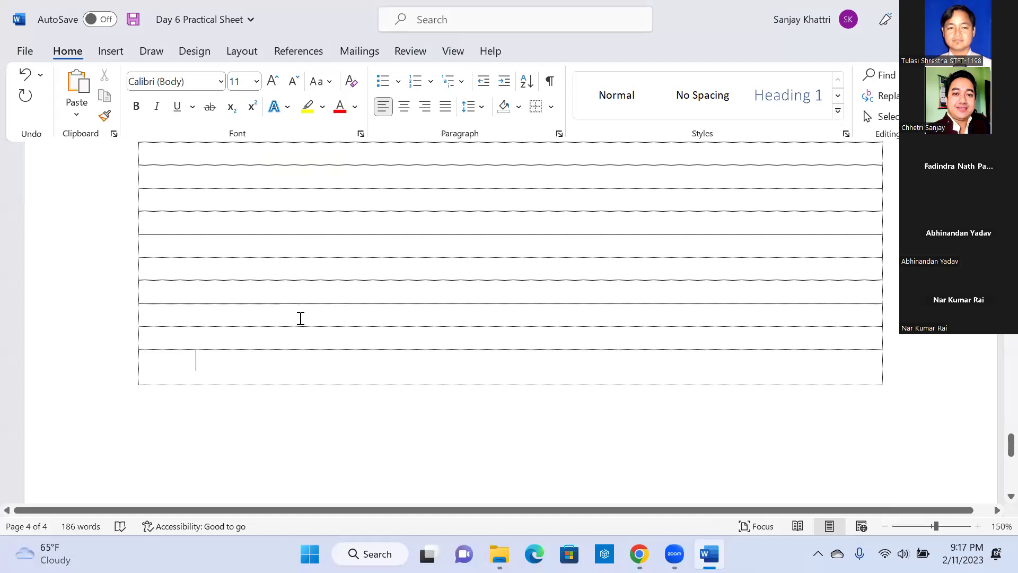
pyautogui.scroll(5, 300, 318)
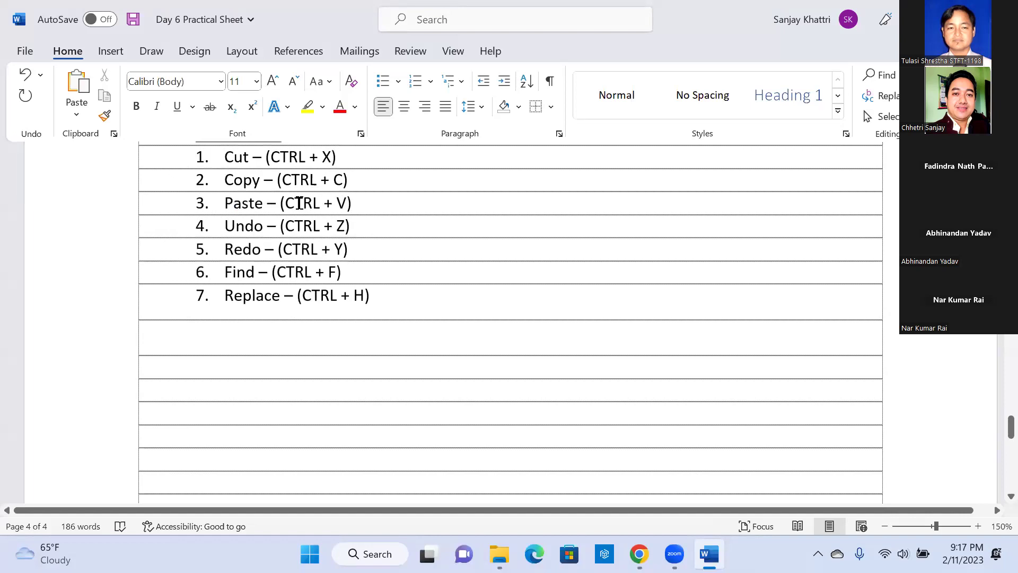
pyautogui.scroll(-5, 326, 317)
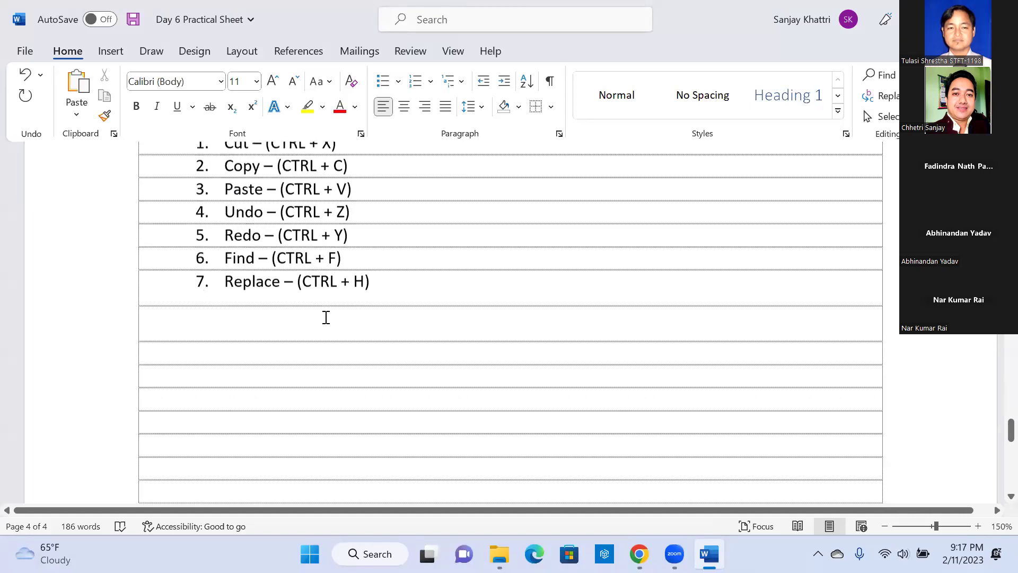
pyautogui.click(202, 365)
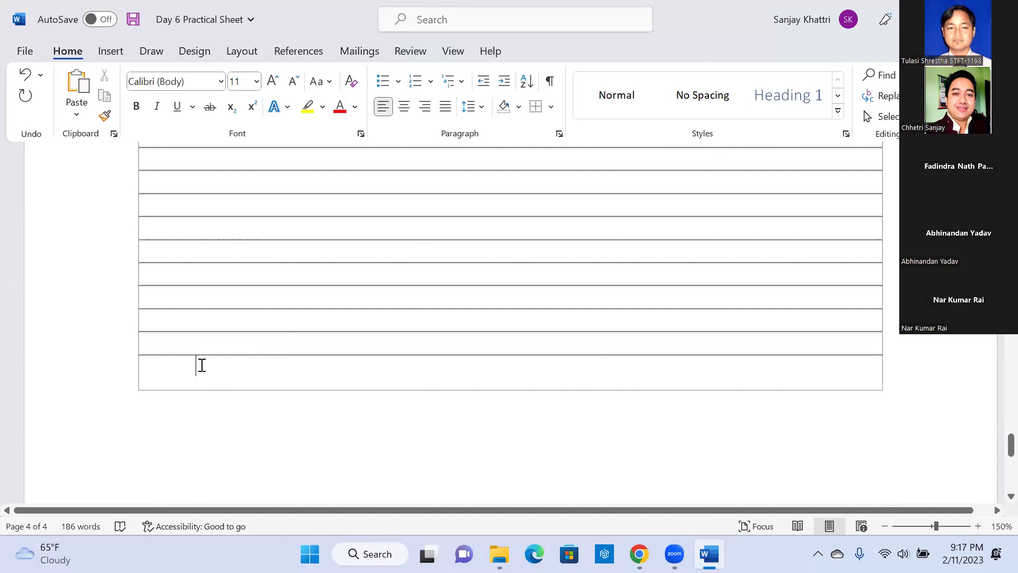
pyautogui.click(72, 85)
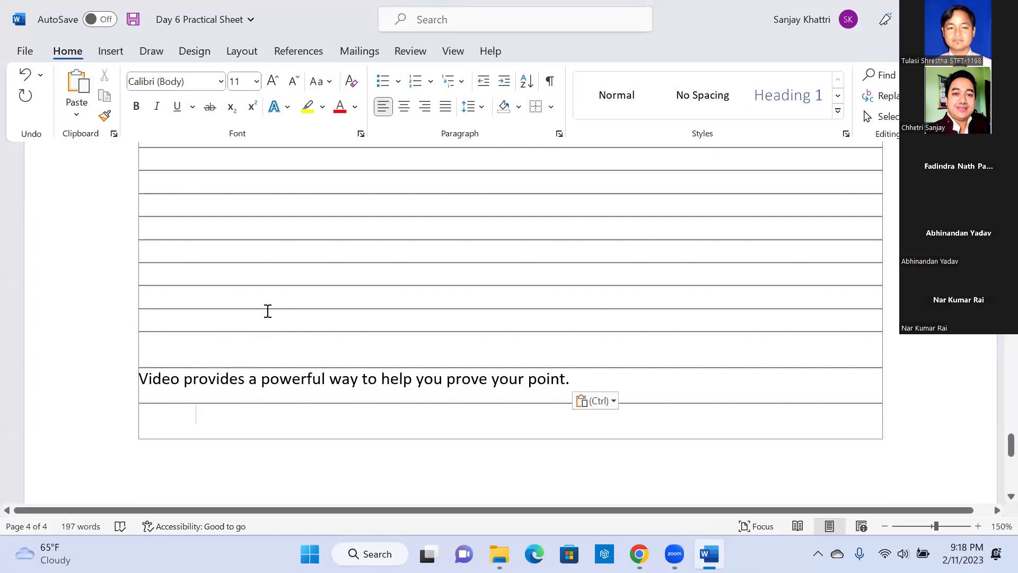
# Select the list item "Copy – (CTRL + C)" under Editing Text
pyautogui.scroll(4, 276, 302)
pyautogui.scroll(-1, 286, 290)
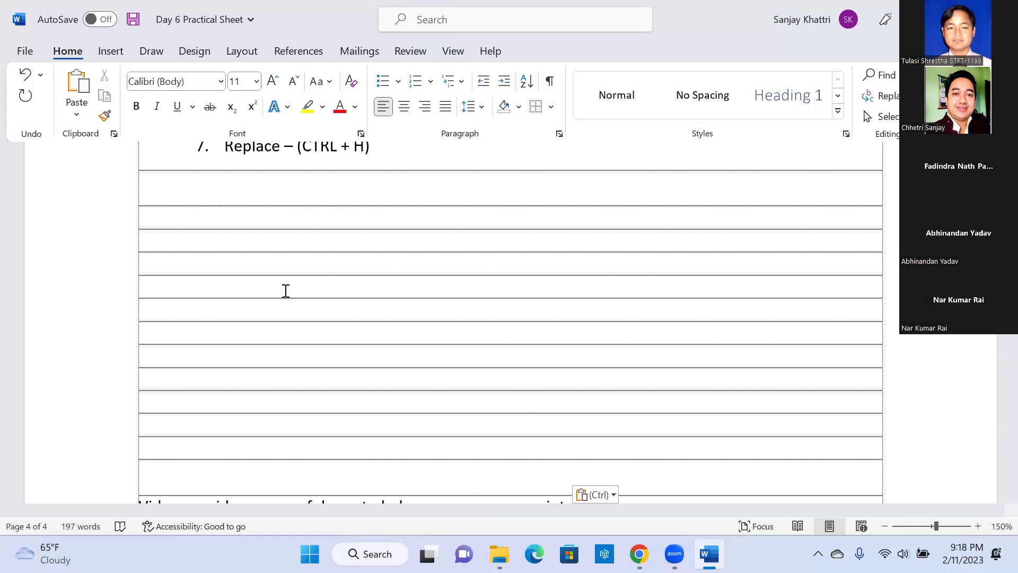
pyautogui.scroll(5, 285, 290)
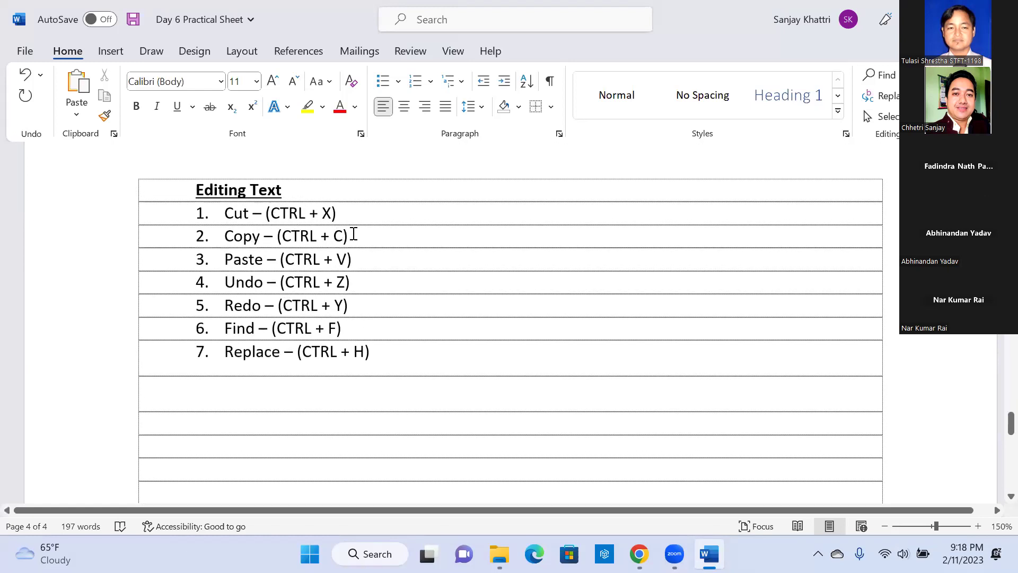
pyautogui.moveTo(354, 236); pyautogui.dragTo(232, 237)
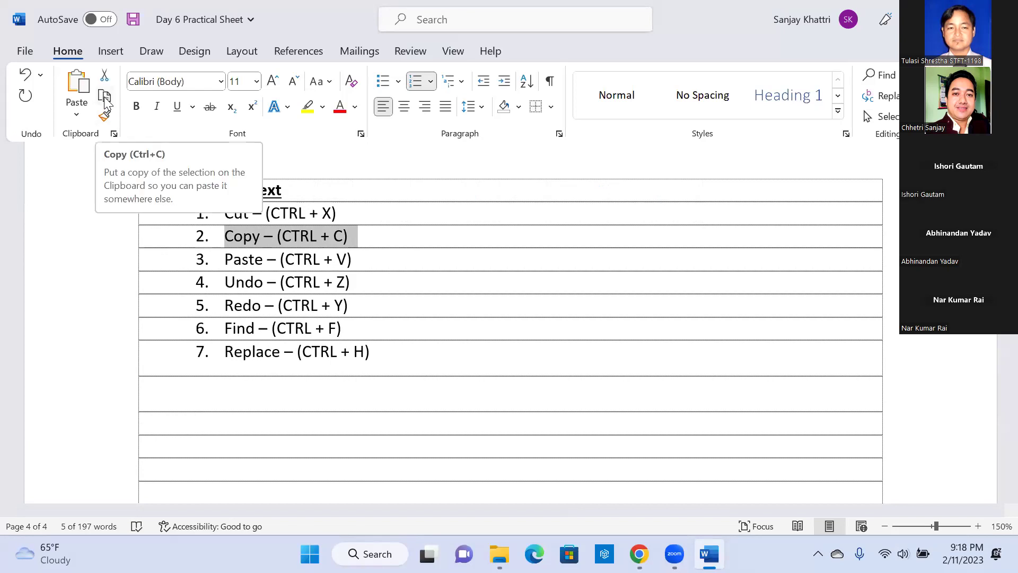
# Switch away from the document and close the Chrome window to get to the desktop
pyautogui.click(351, 212)
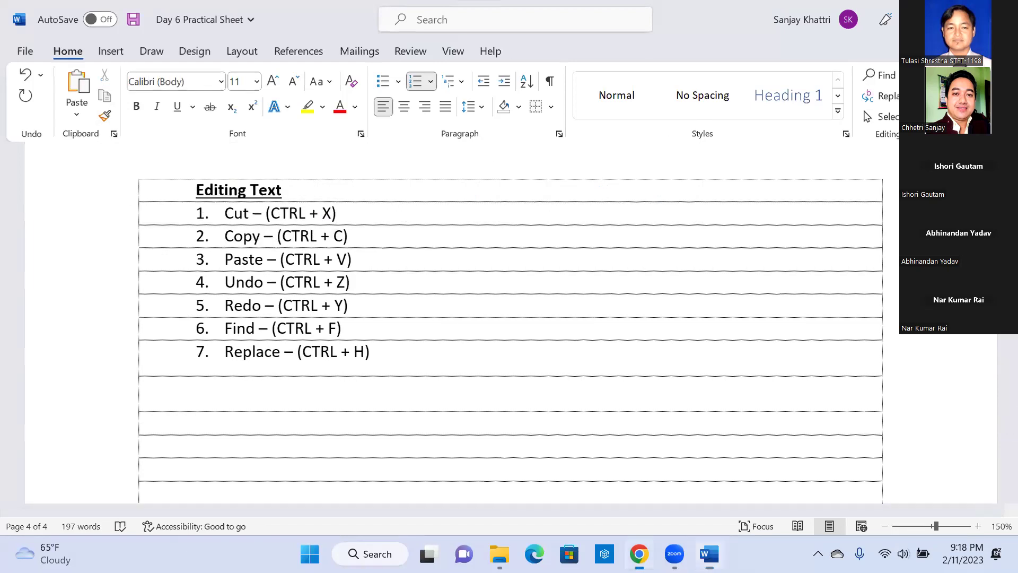
pyautogui.hotkey('alt', 'Tab')
pyautogui.hotkey('alt', 'Tab')
pyautogui.hotkey('alt', 'F4')
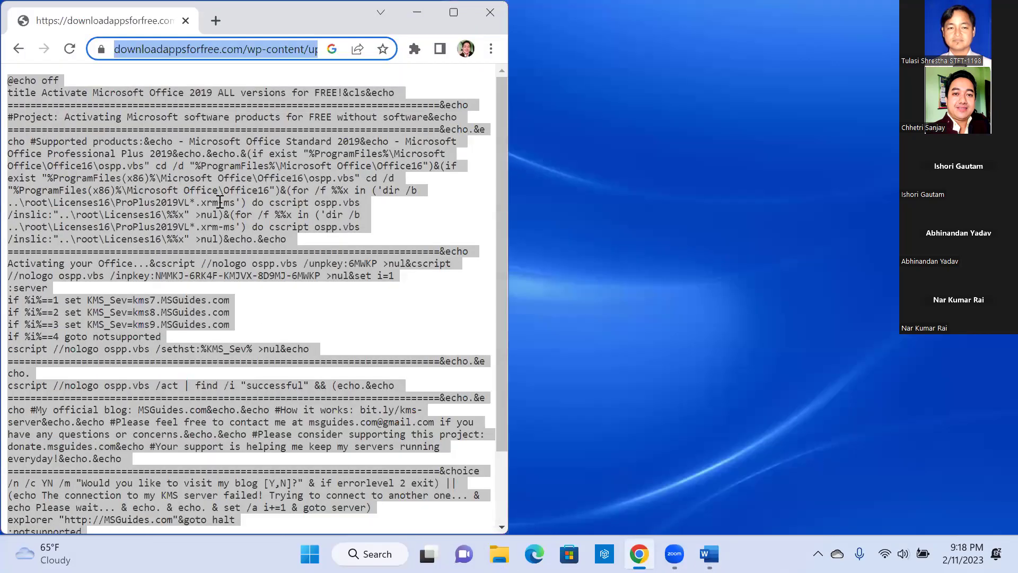
pyautogui.click(342, 123)
pyautogui.click(845, 170)
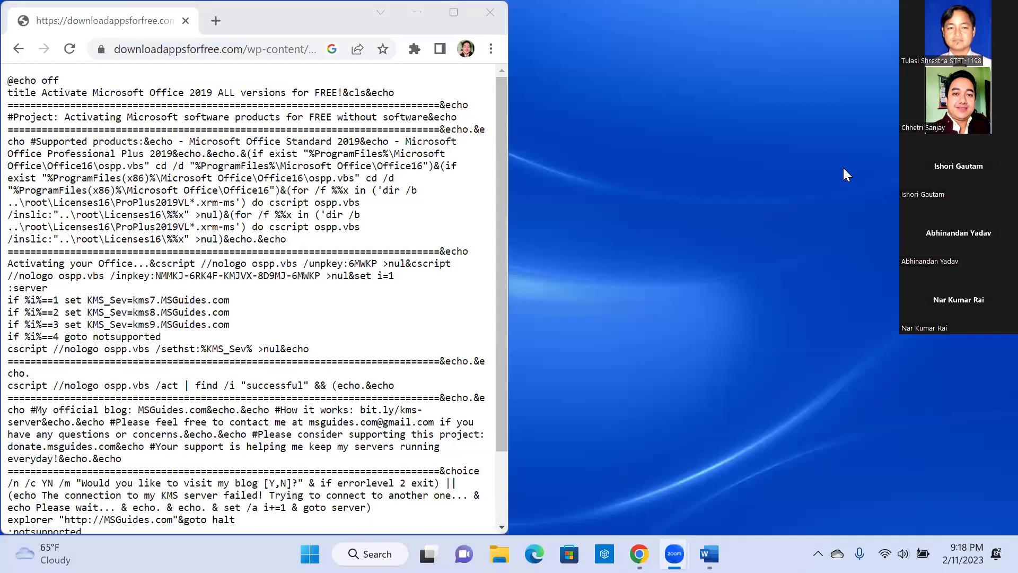
pyautogui.click(499, 20)
# Cut the text file abc from the desktop
pyautogui.click(90, 281)
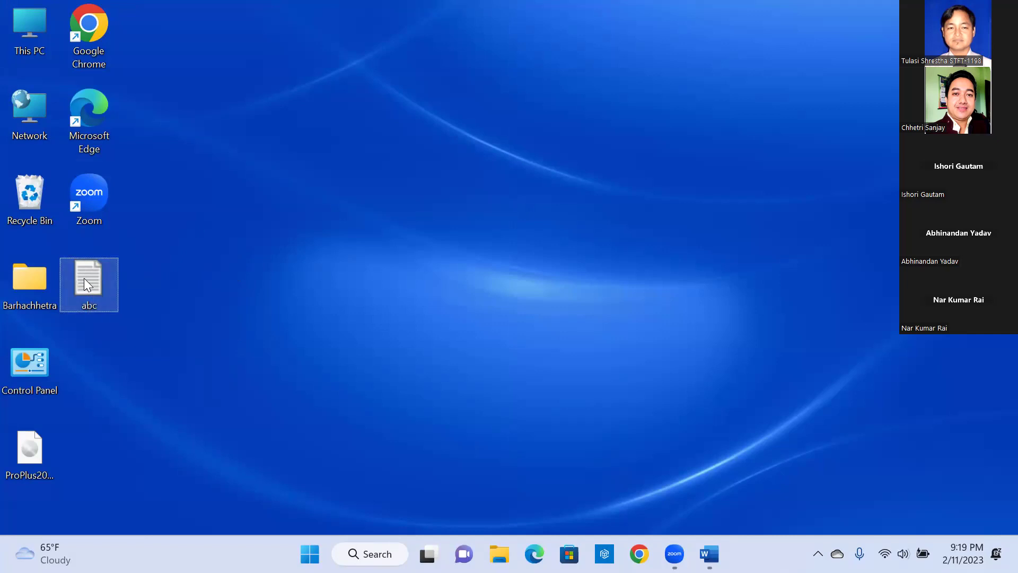
pyautogui.rightClick(84, 279)
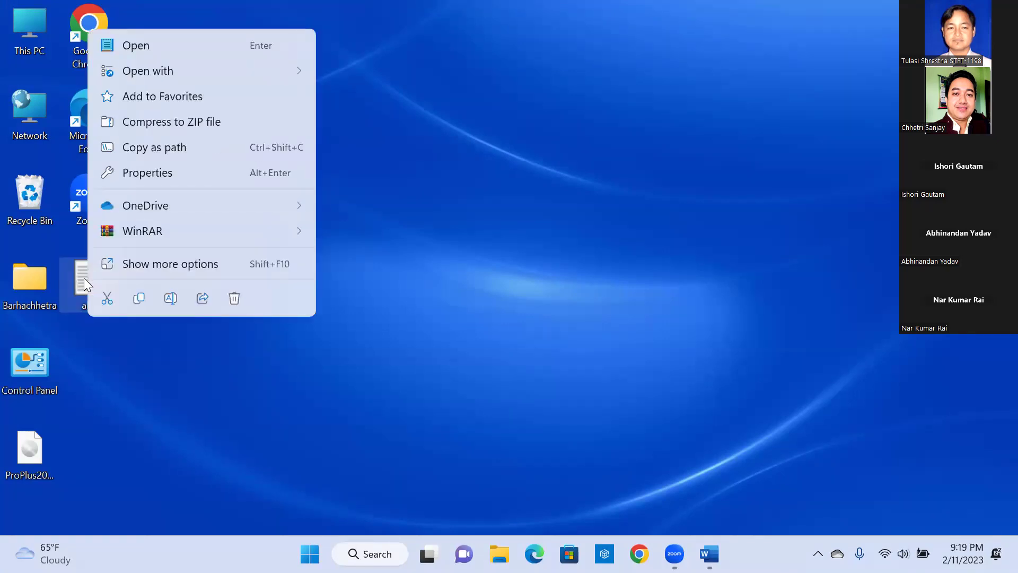
pyautogui.click(156, 263)
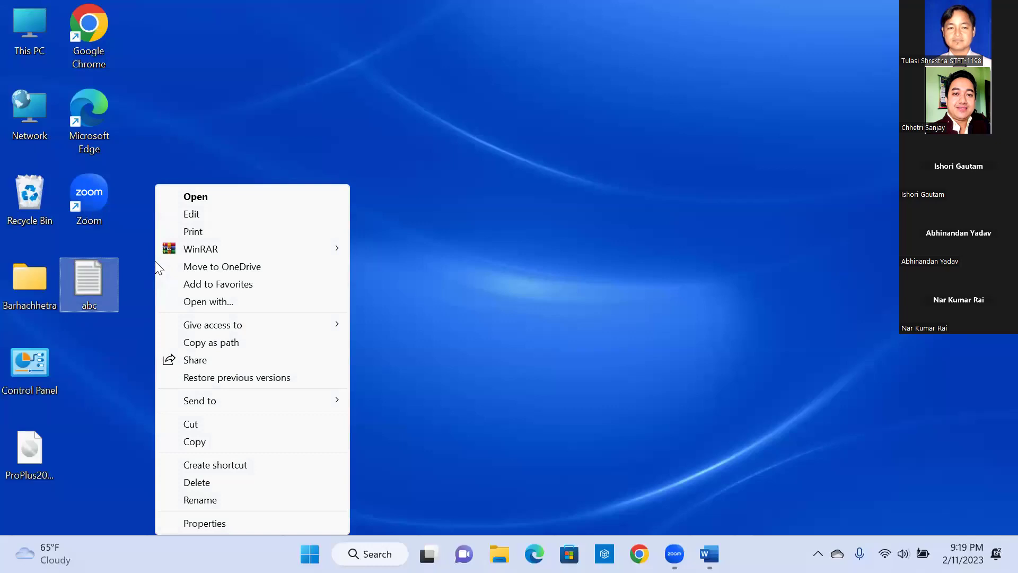
pyautogui.click(200, 423)
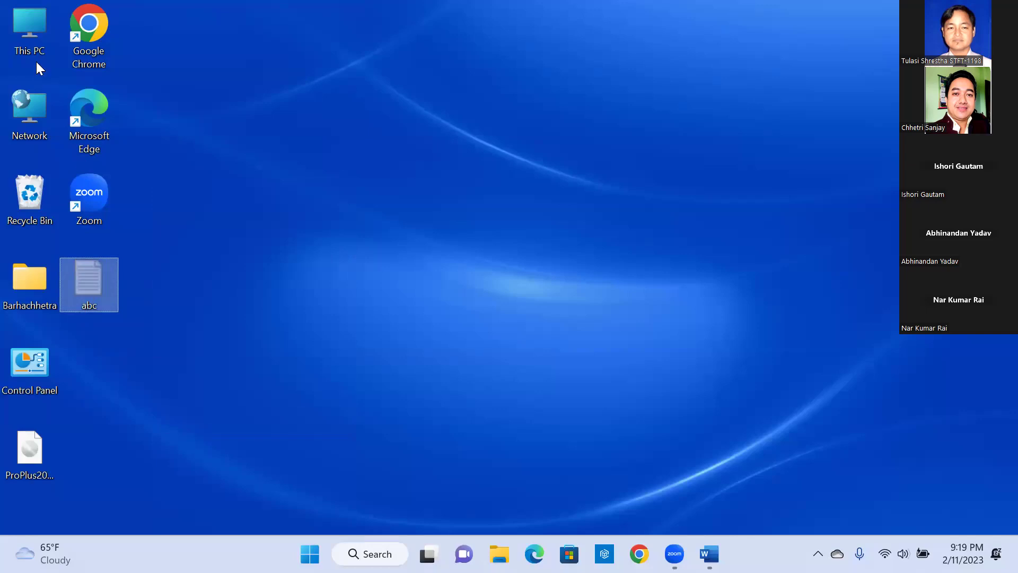
# Paste the cut abc file into New Volume (D:) and return to the desktop
pyautogui.doubleClick(25, 31)
pyautogui.doubleClick(414, 170)
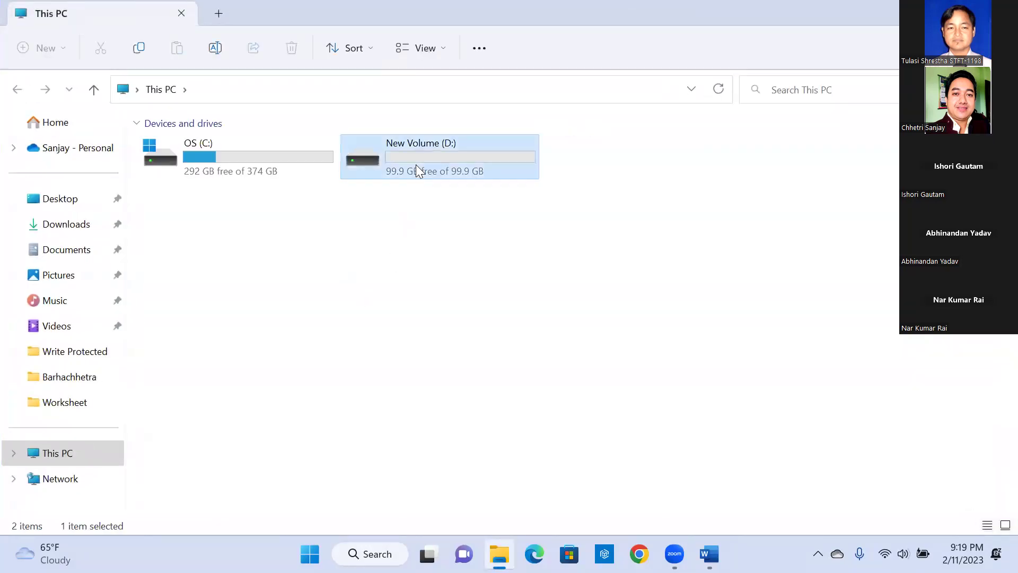
pyautogui.rightClick(321, 255)
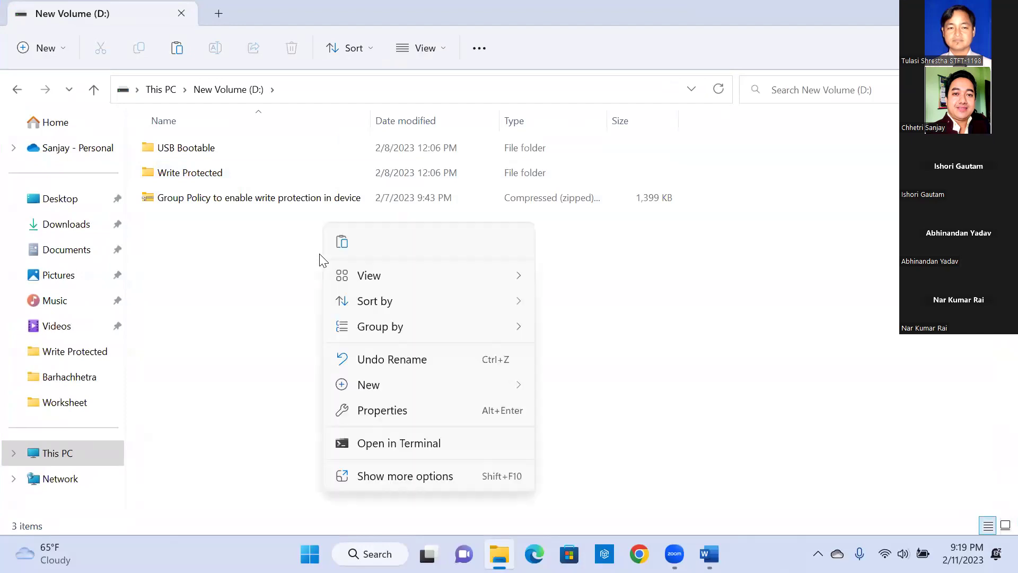
pyautogui.click(385, 475)
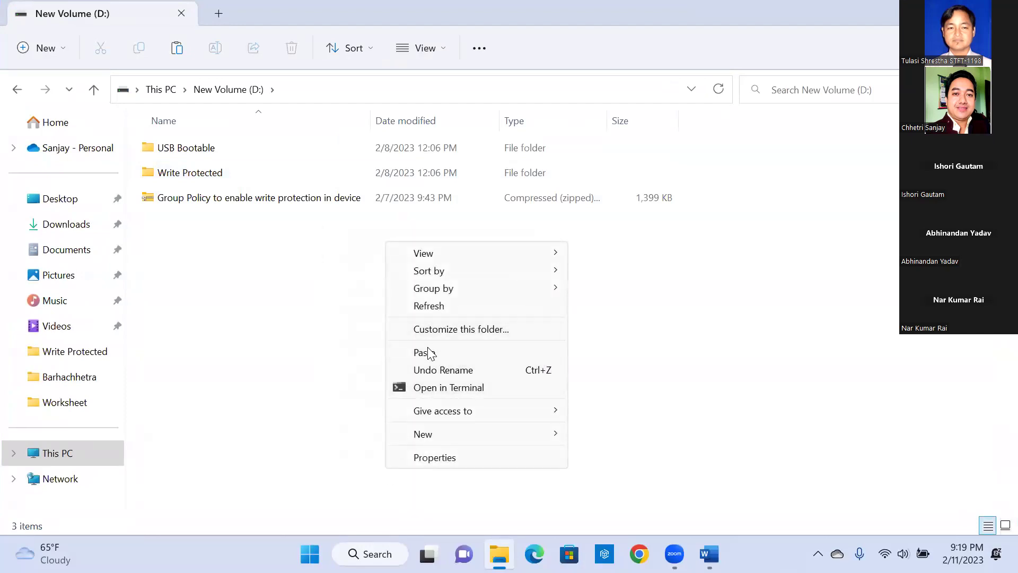
pyautogui.click(463, 357)
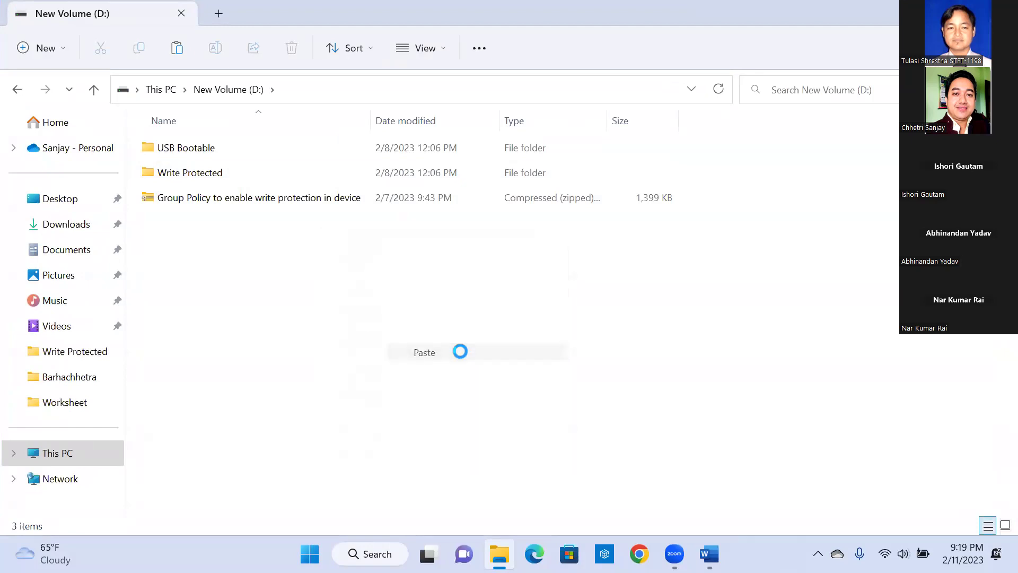
pyautogui.click(229, 291)
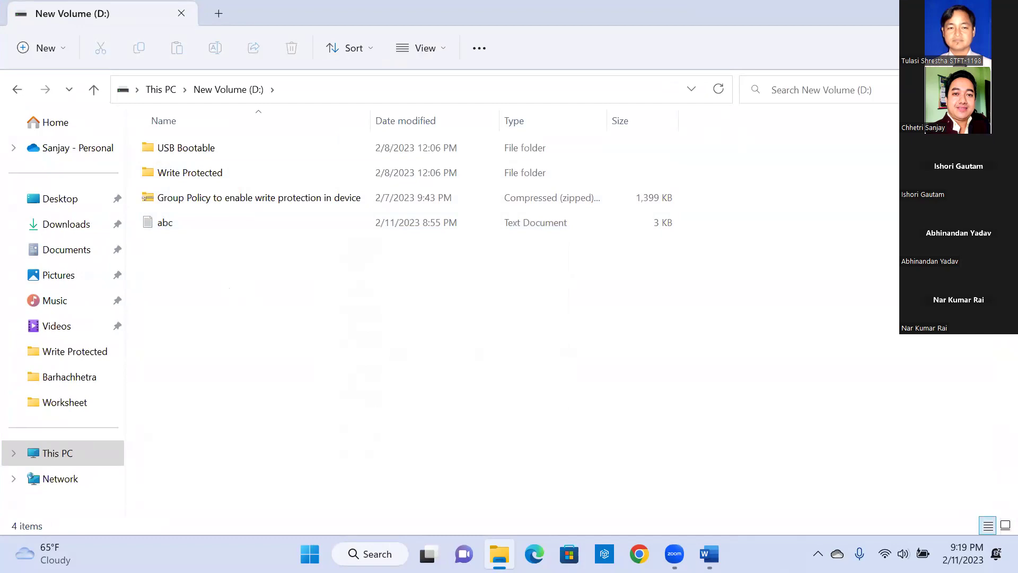
pyautogui.press('super+d')
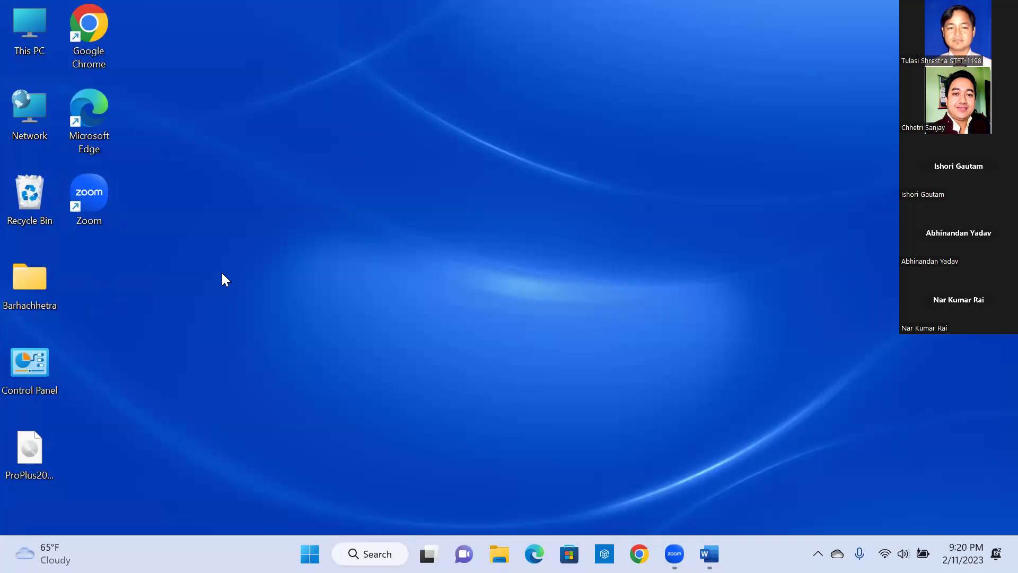
# Switch back to the Word document and colour the list item "Copy – (CTRL + C)" red
pyautogui.hotkey('alt', 'Tab')
pyautogui.hotkey('alt', 'Tab')
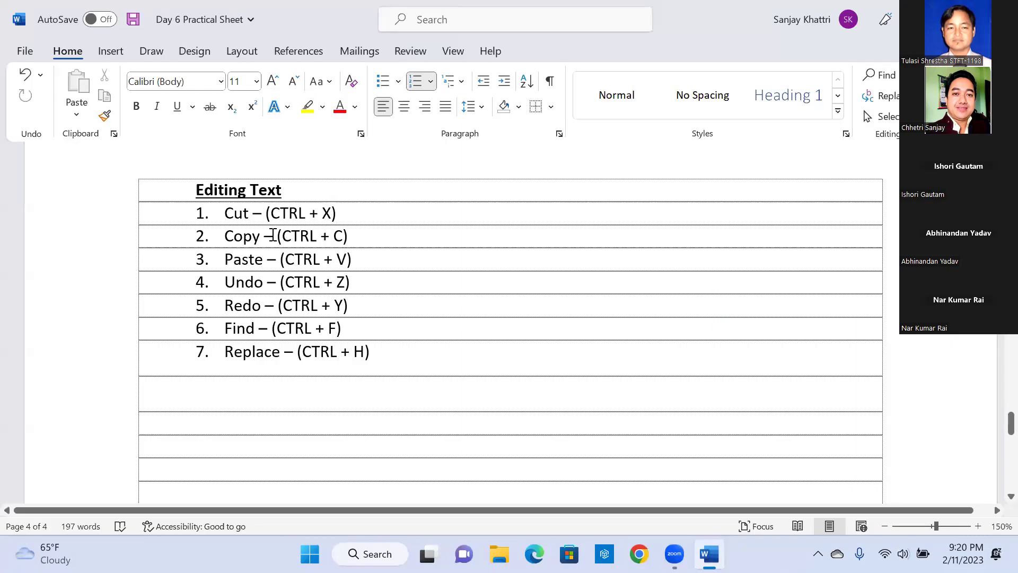
pyautogui.moveTo(342, 235); pyautogui.dragTo(239, 234)
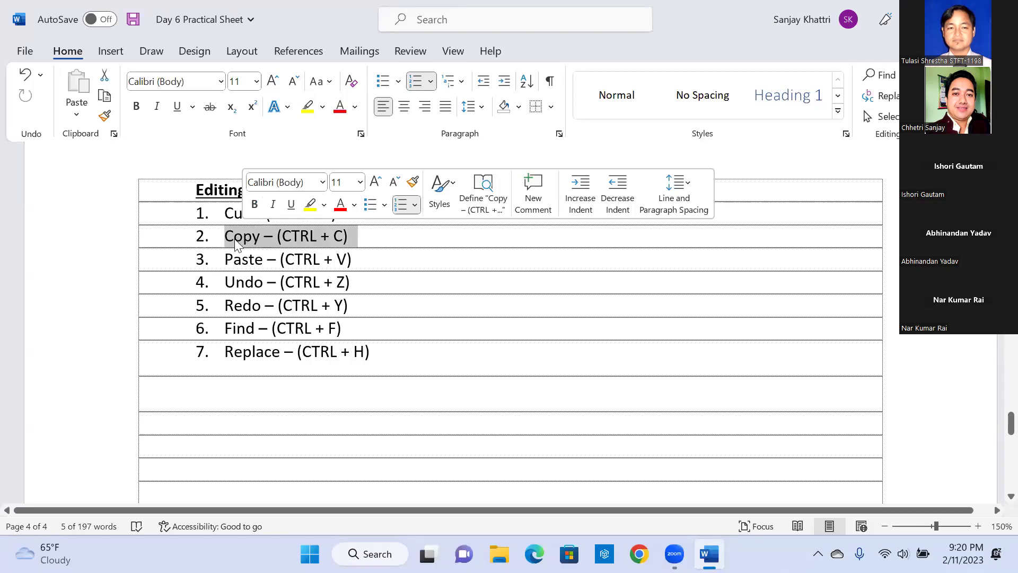
pyautogui.click(340, 204)
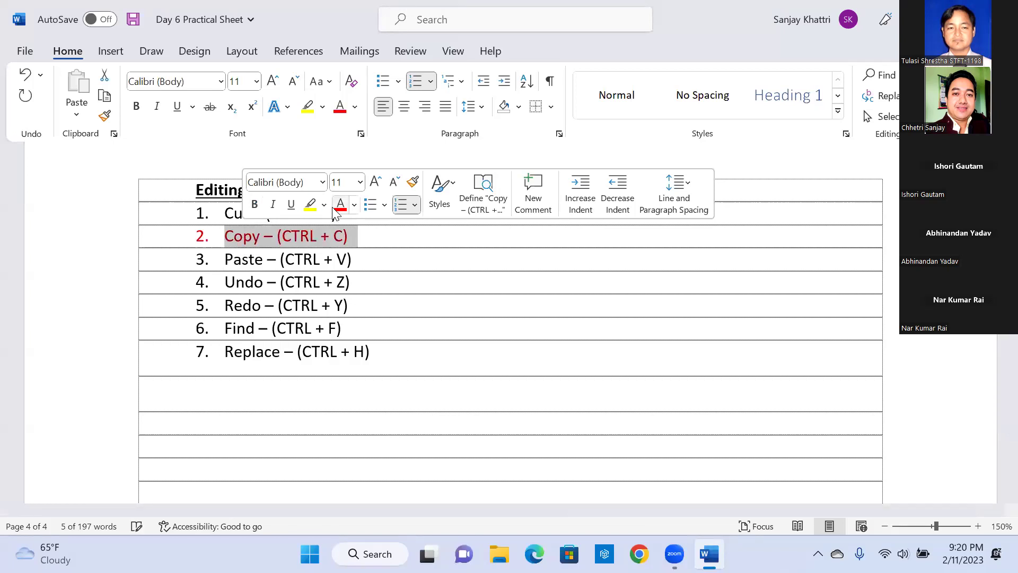
pyautogui.click(389, 255)
# Copy the red "Copy – (CTRL + C)" item and paste it four times below the Replace item
pyautogui.moveTo(362, 236); pyautogui.dragTo(234, 237)
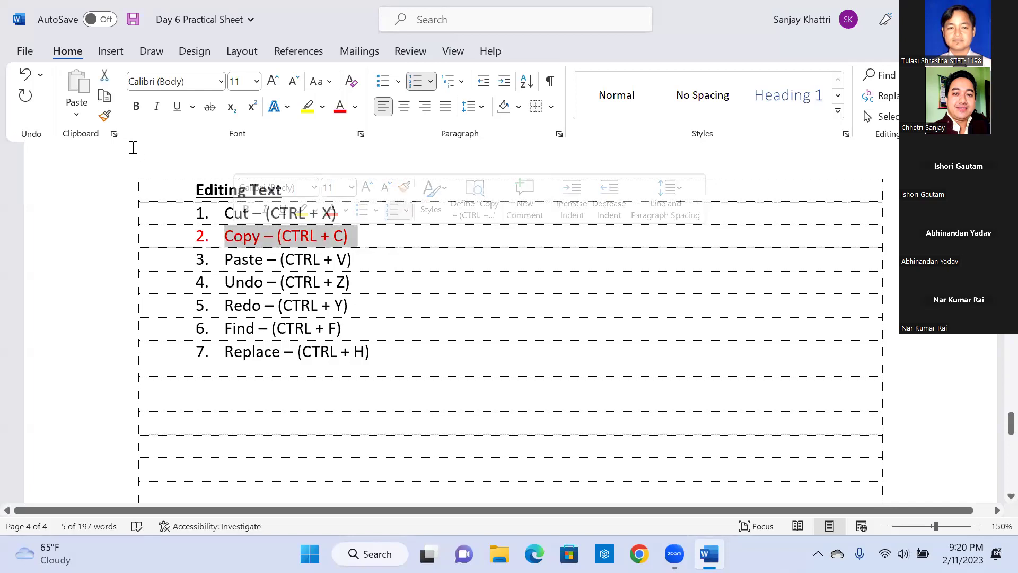
pyautogui.click(105, 96)
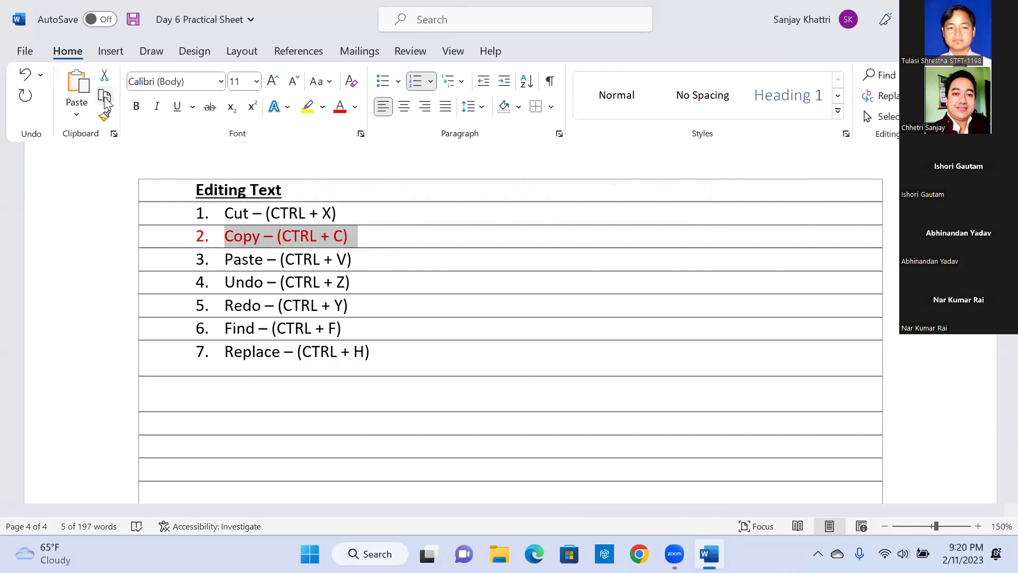
pyautogui.click(373, 351)
pyautogui.press('Return')
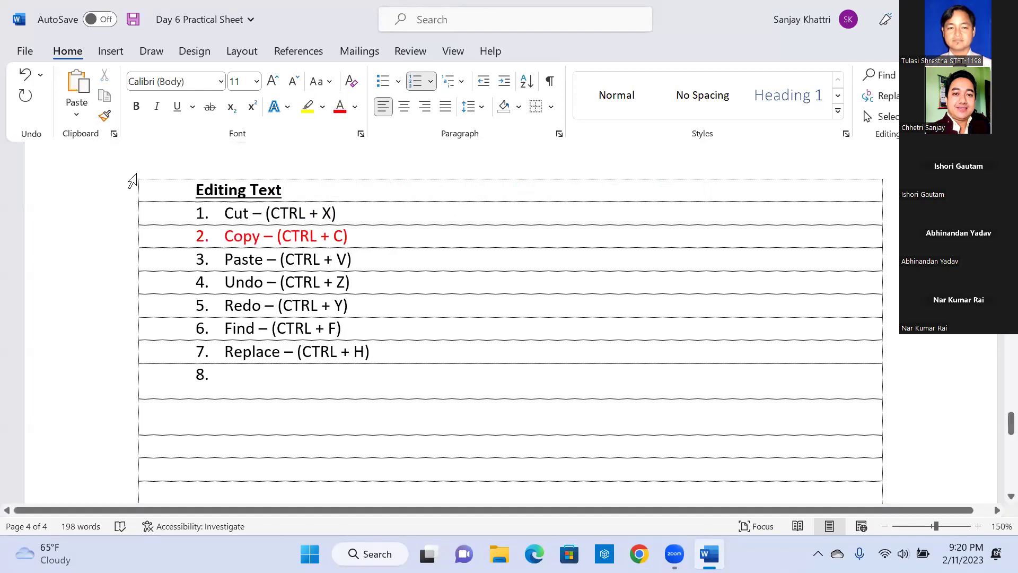
pyautogui.click(76, 83)
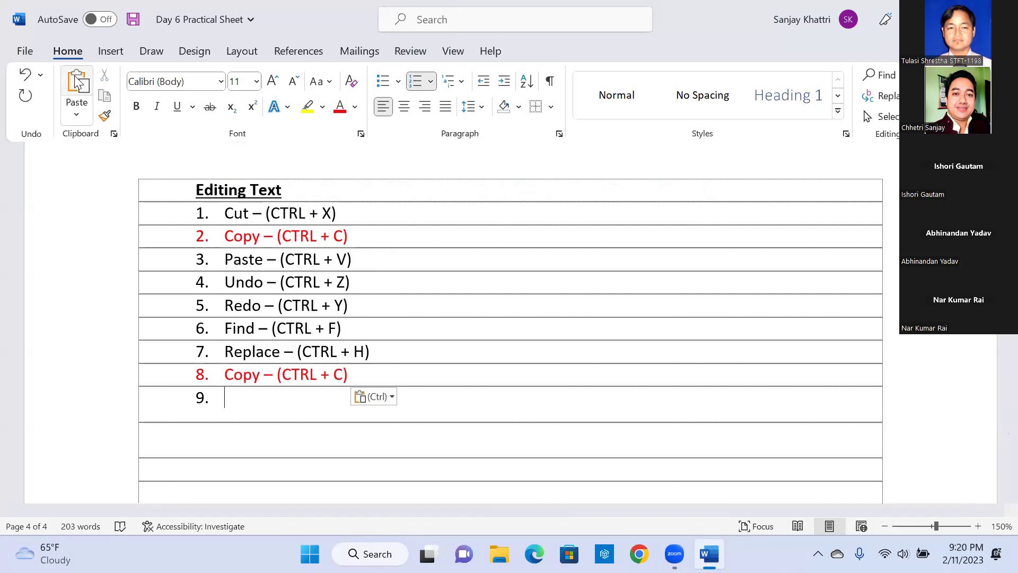
pyautogui.click(77, 82)
pyautogui.click(77, 82)
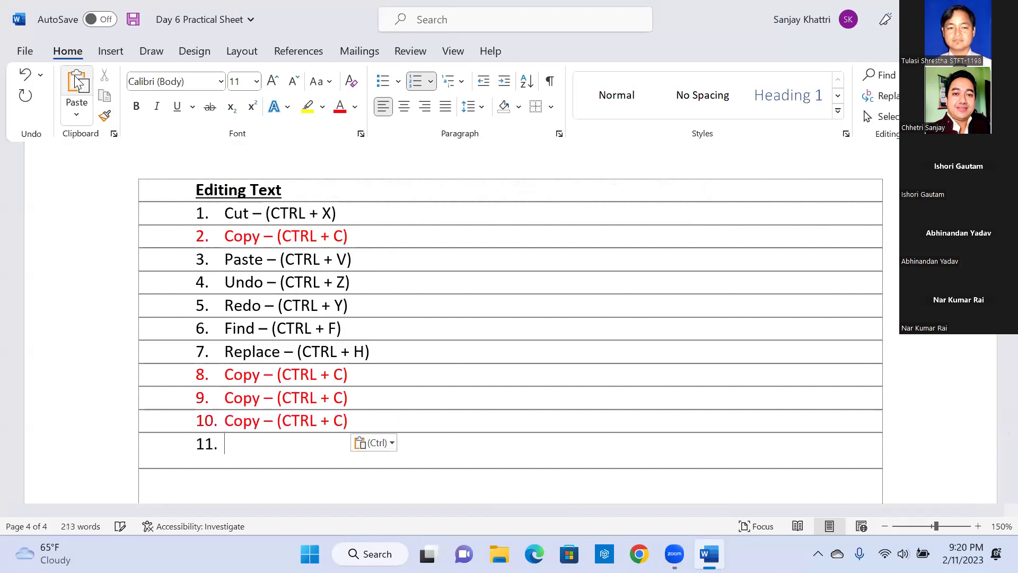
pyautogui.click(77, 82)
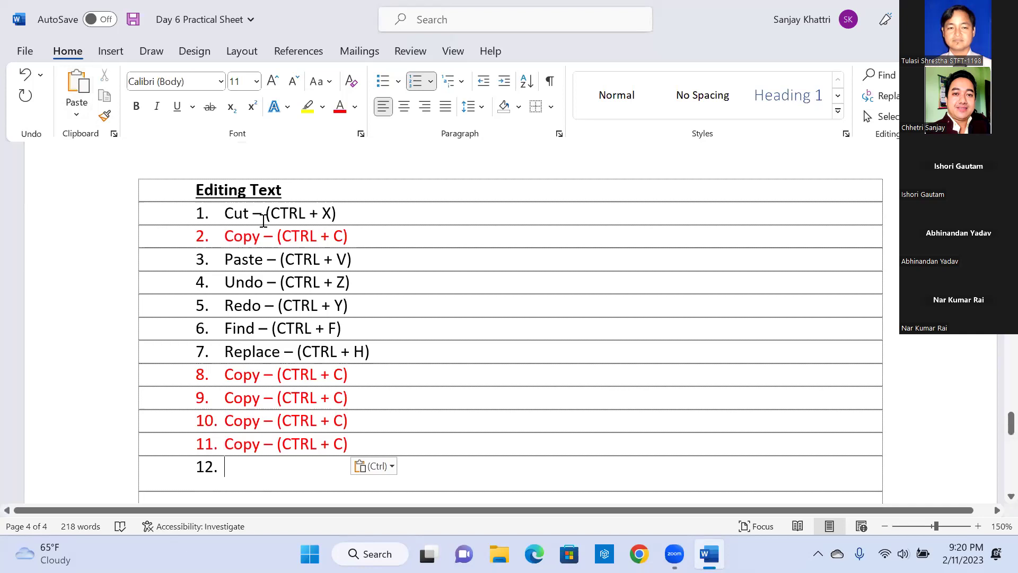
# Compare the original red Copy item with its pasted copies below the Replace item
pyautogui.moveTo(257, 231); pyautogui.dragTo(357, 232)
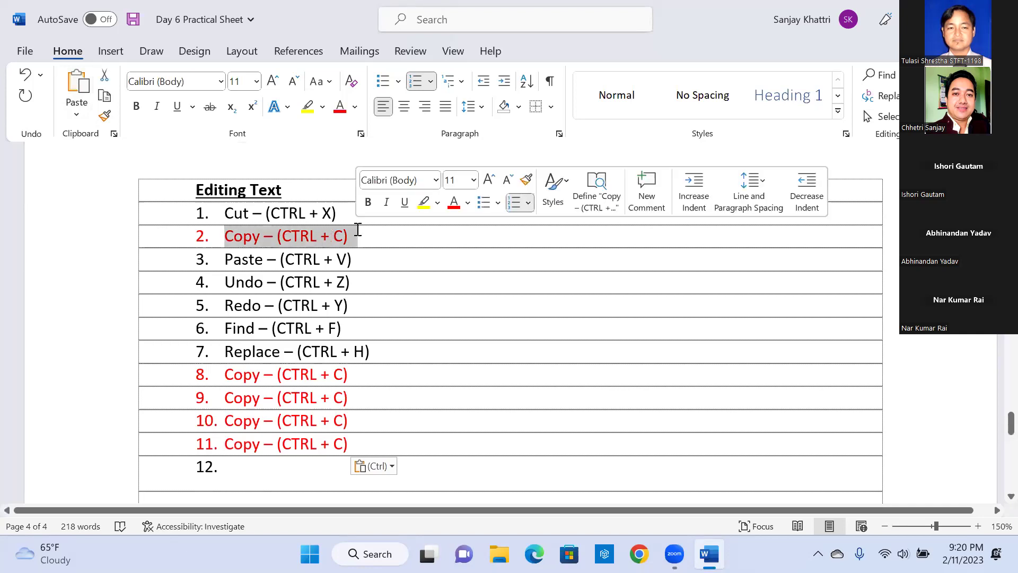
pyautogui.moveTo(348, 374); pyautogui.dragTo(345, 443)
pyautogui.click(228, 374)
pyautogui.click(363, 280)
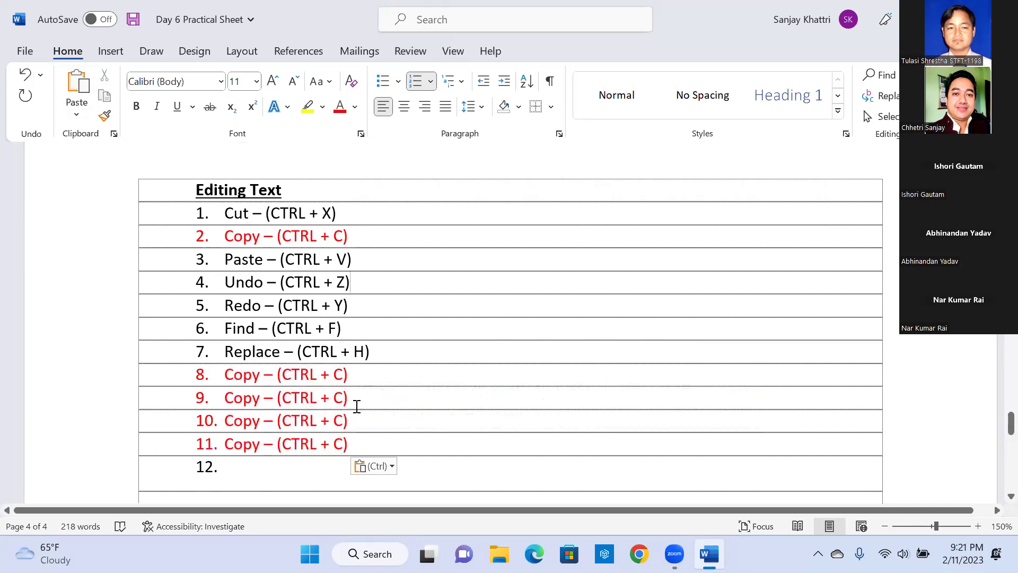
# Change the font colour of the list item "Cut – (CTRL + X)" to standard green
pyautogui.moveTo(340, 210); pyautogui.dragTo(225, 212)
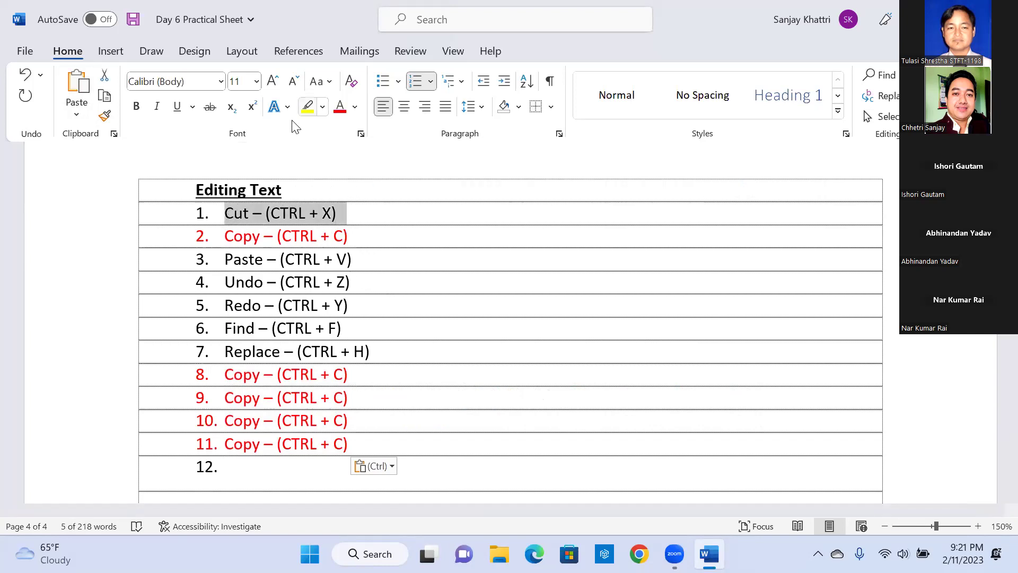
pyautogui.click(355, 108)
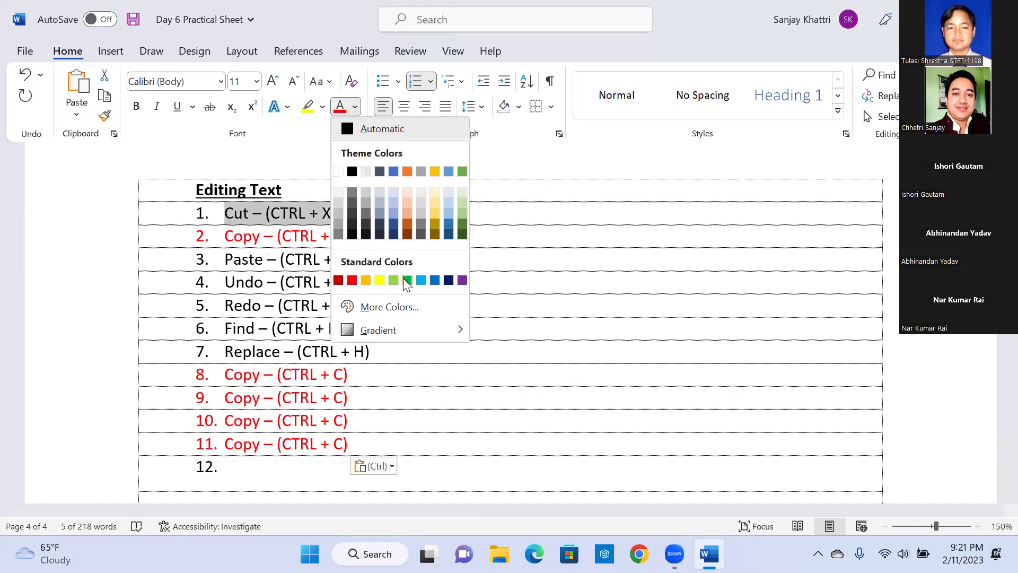
pyautogui.click(407, 280)
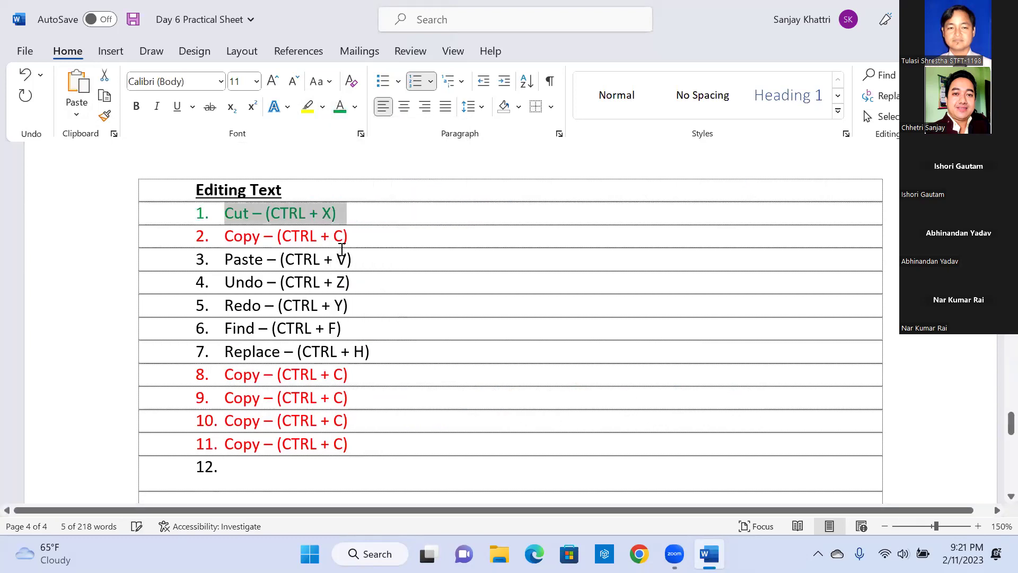
# Cut the green "Cut – (CTRL + X)" item and paste it four times below the last red Copy item
pyautogui.click(105, 78)
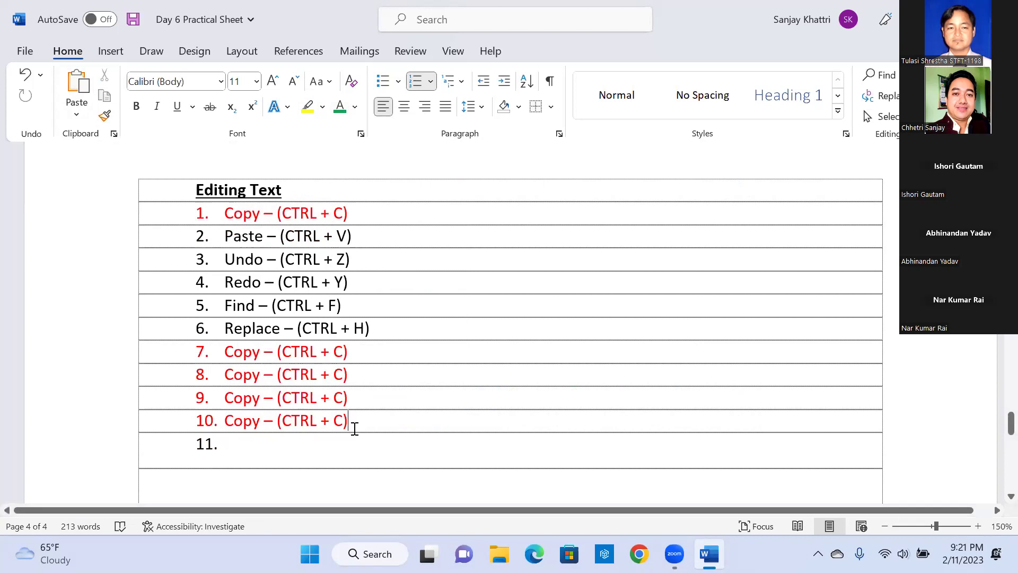
pyautogui.press('Return')
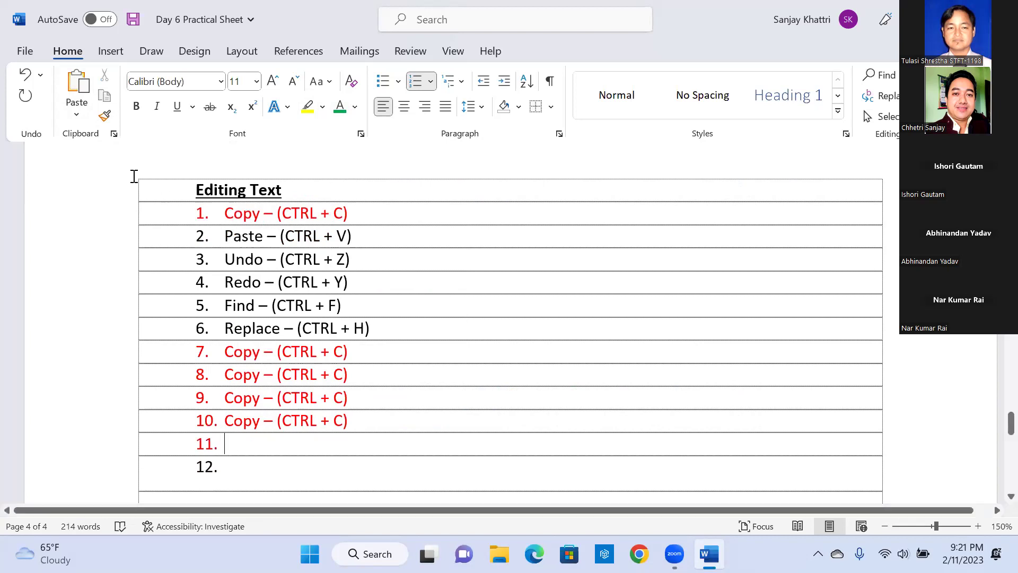
pyautogui.click(77, 85)
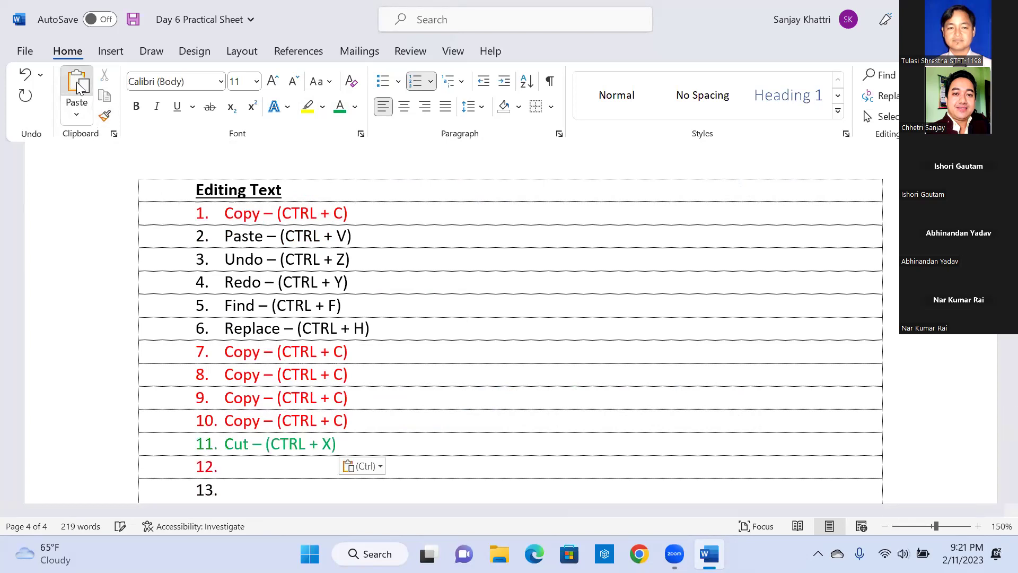
pyautogui.click(77, 85)
pyautogui.click(77, 84)
pyautogui.click(77, 85)
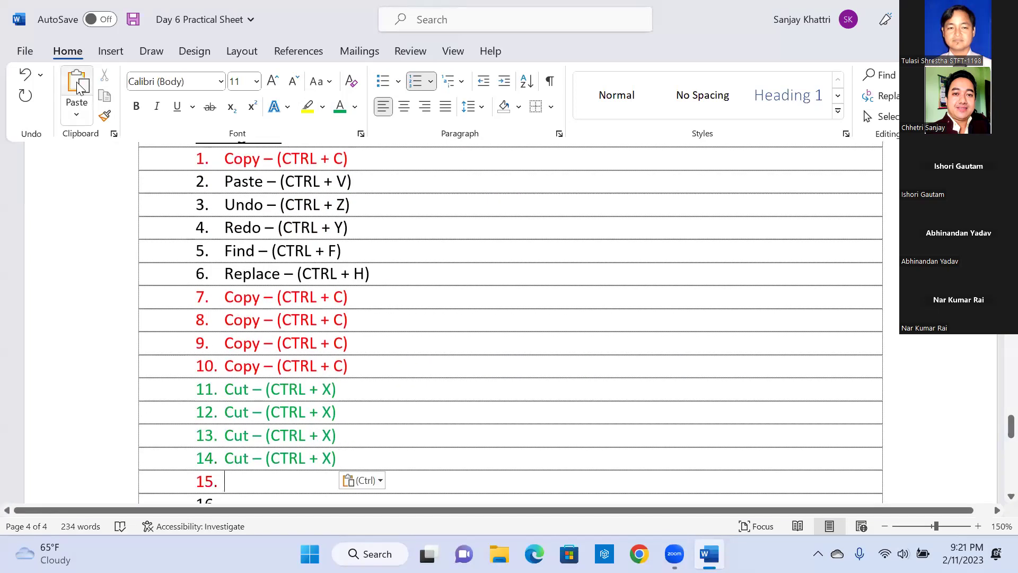
# Review the pasted red Copy items and green Cut items in the Editing Text list
pyautogui.scroll(2, 302, 276)
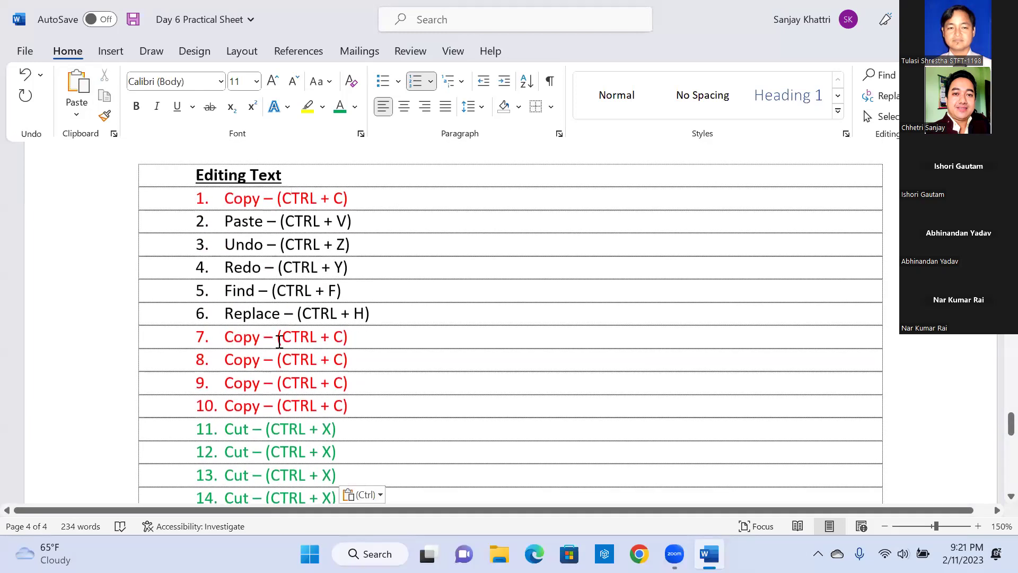
pyautogui.moveTo(350, 406); pyautogui.dragTo(247, 343)
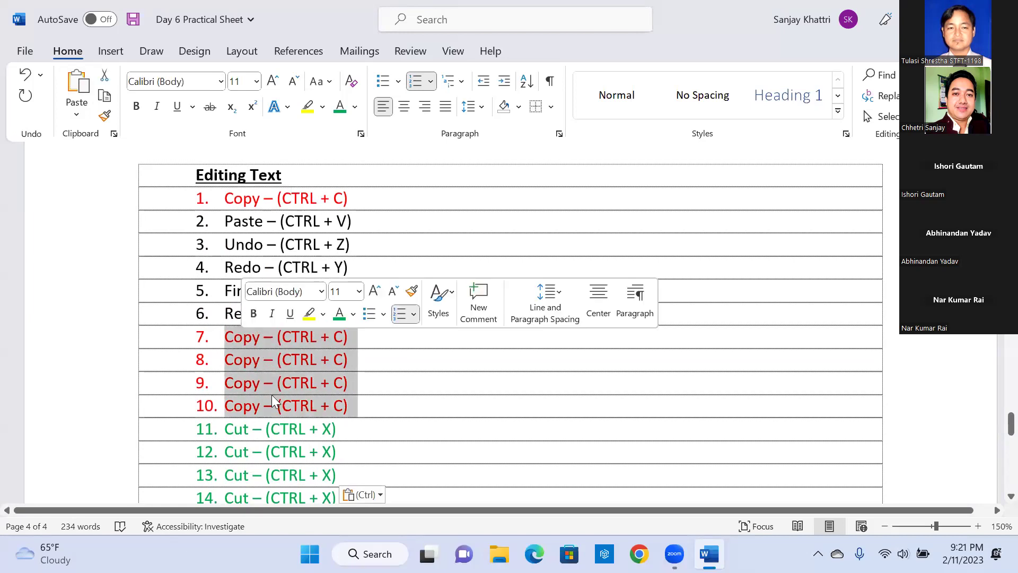
pyautogui.click(289, 428)
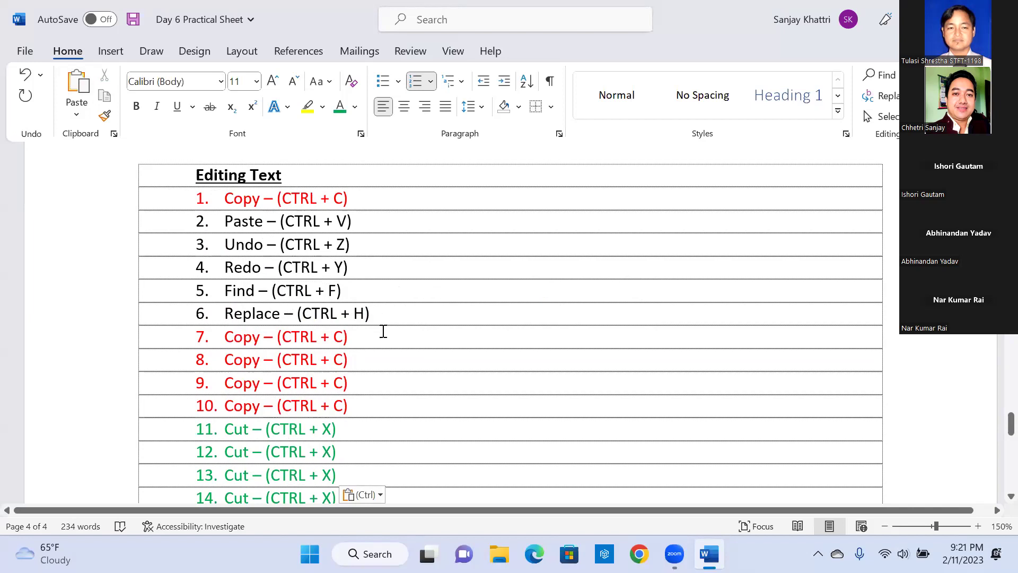
pyautogui.scroll(-1, 383, 332)
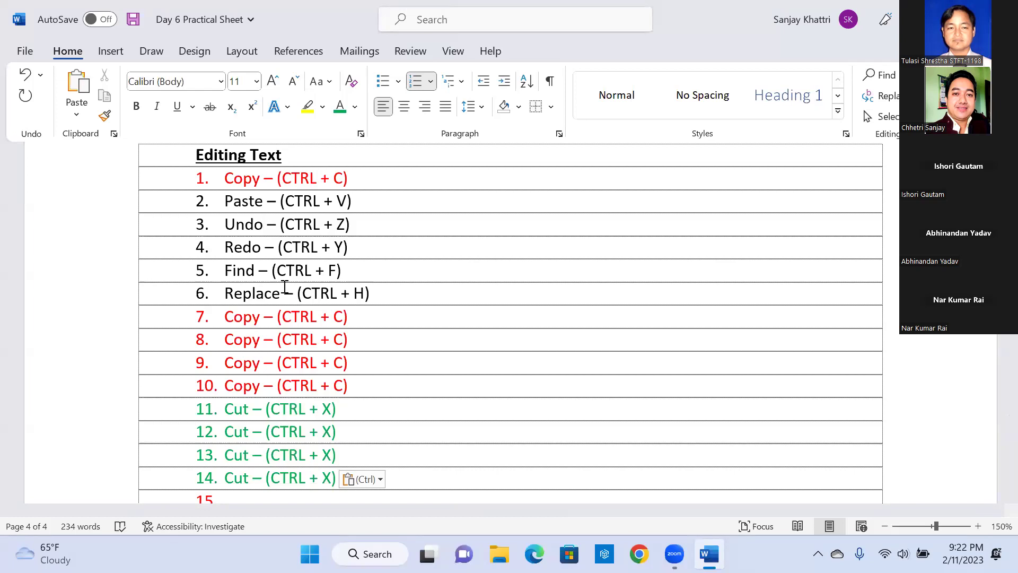
# Undo the pasting and colouring of the Copy and Cut items until the Editing Text list has its original seven black items
pyautogui.scroll(-3, 258, 427)
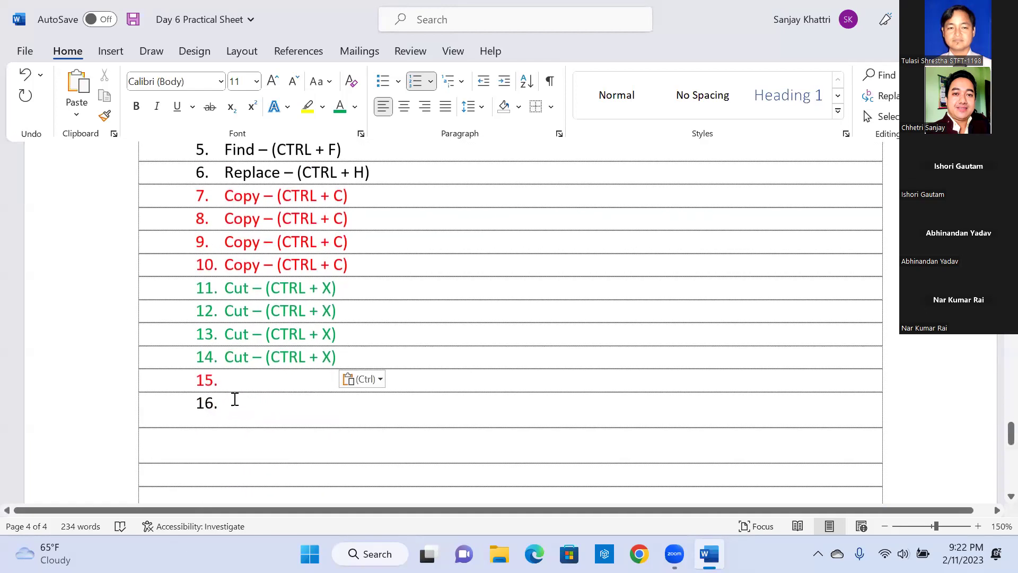
pyautogui.scroll(2, 280, 366)
pyautogui.scroll(3, 282, 371)
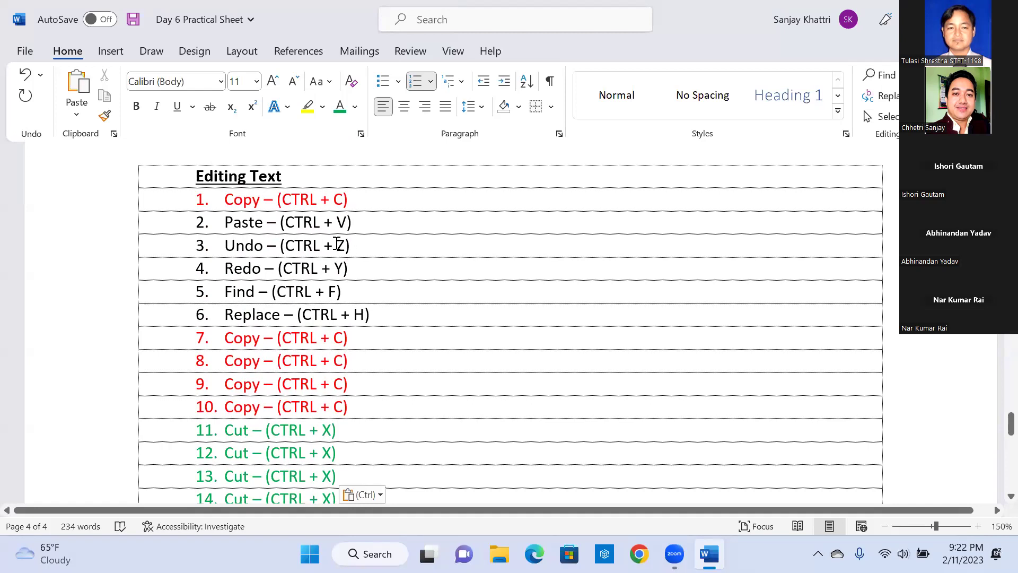
pyautogui.click(24, 75)
pyautogui.click(25, 74)
pyautogui.click(25, 75)
pyautogui.click(25, 75)
pyautogui.click(25, 75)
pyautogui.click(25, 75)
pyautogui.click(25, 75)
pyautogui.click(25, 75)
pyautogui.click(25, 75)
pyautogui.click(25, 75)
pyautogui.click(25, 74)
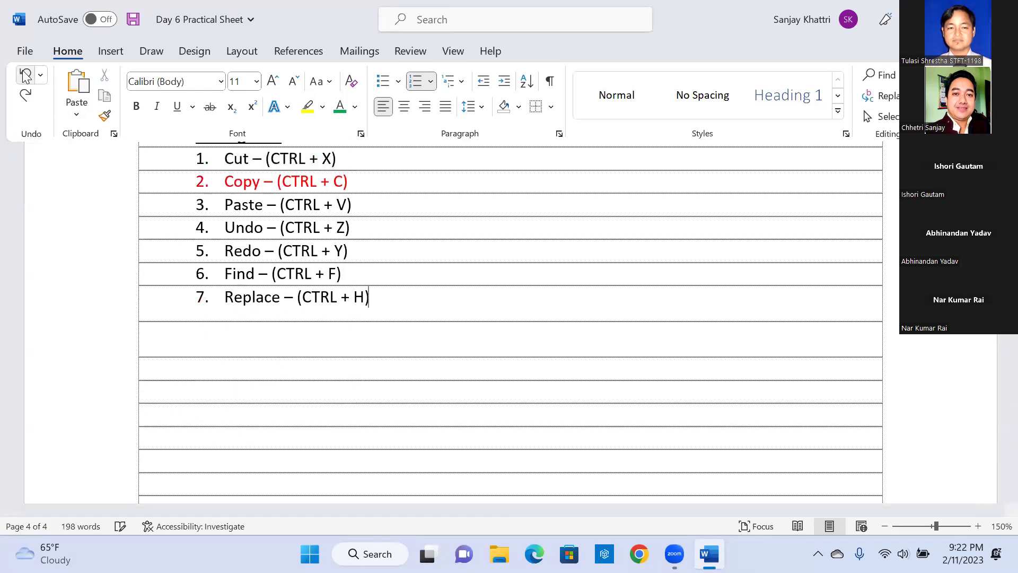
pyautogui.click(25, 74)
pyautogui.click(25, 75)
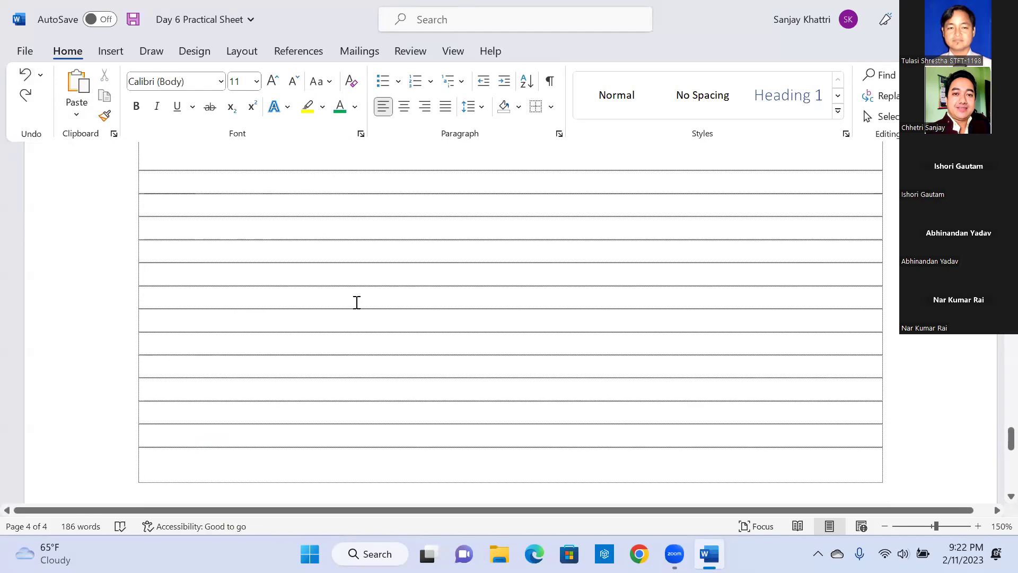
pyautogui.scroll(5, 355, 302)
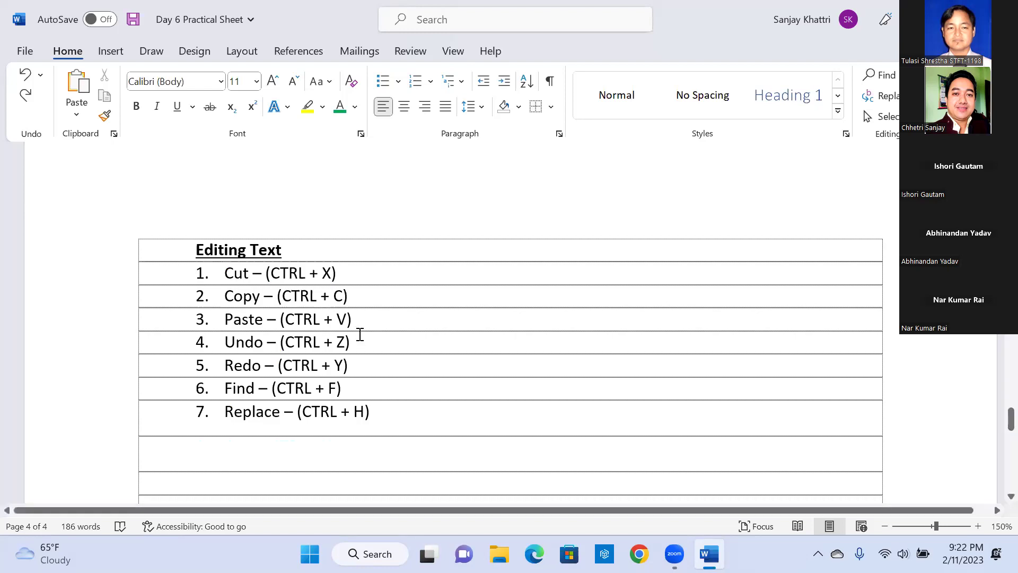
# Select the "Undo – (CTRL + Z)" and "Redo – (CTRL + Y)" list items in turn to point them out
pyautogui.moveTo(352, 342); pyautogui.dragTo(234, 341)
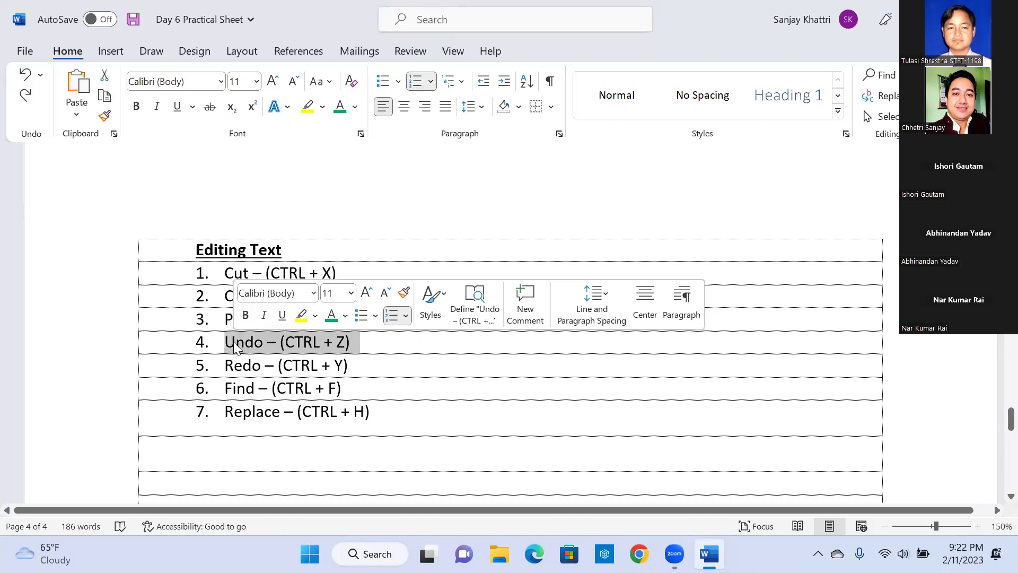
pyautogui.click(360, 350)
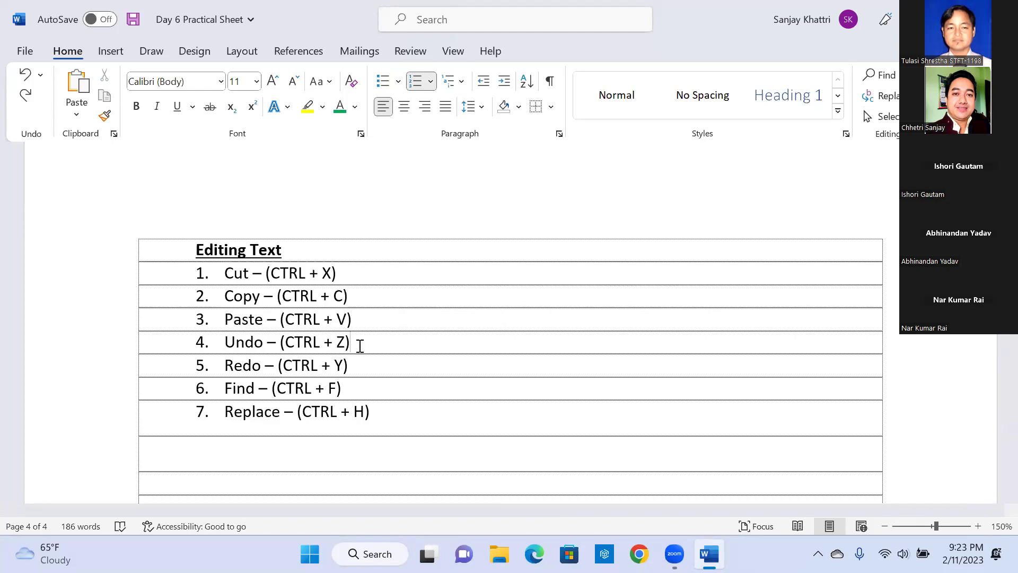
pyautogui.tripleClick(244, 364)
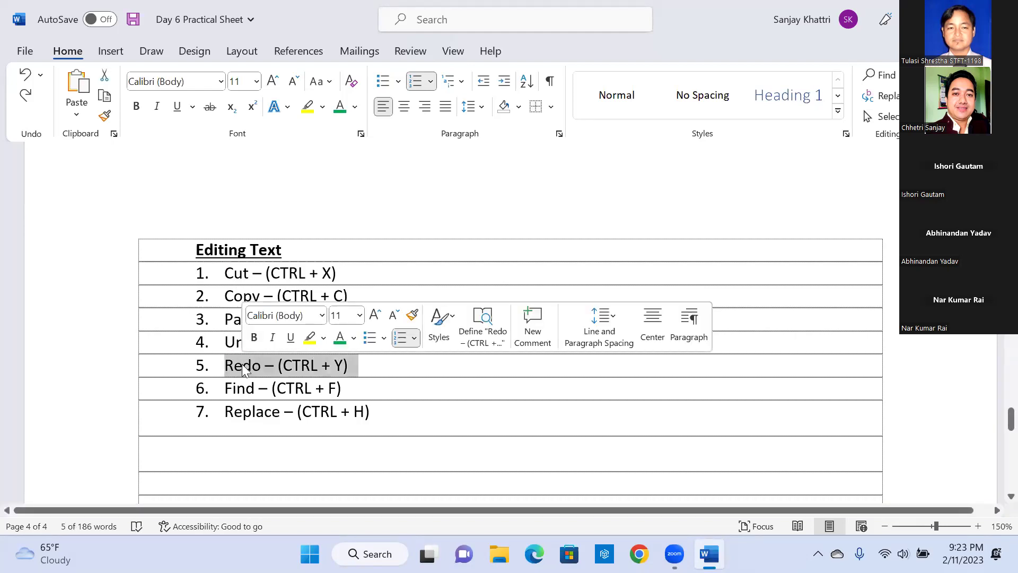
pyautogui.click(237, 387)
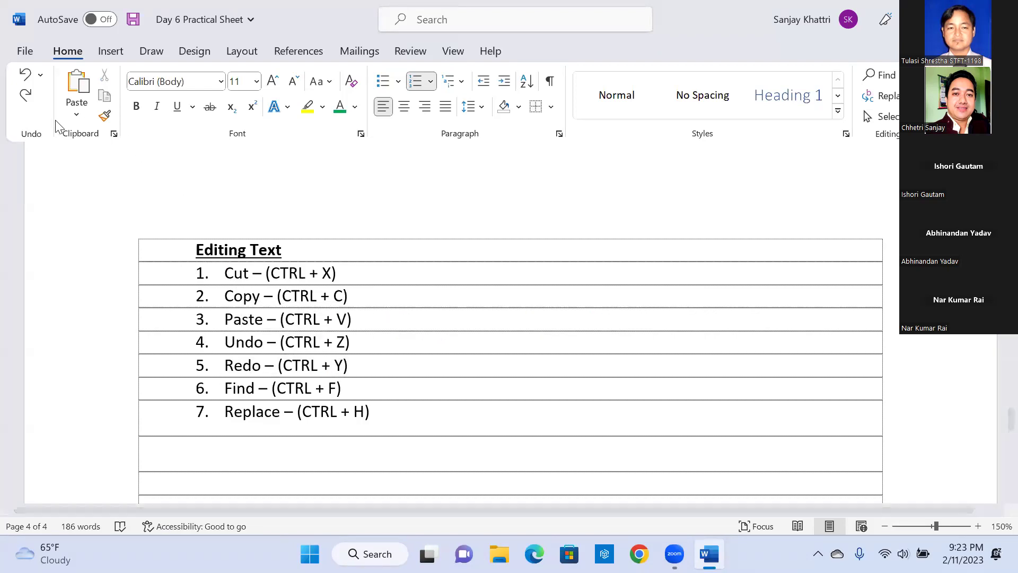
# Redo all the undone colour and paste changes to the red Copy items and green Cut items
pyautogui.click(27, 96)
pyautogui.click(26, 96)
pyautogui.click(27, 97)
pyautogui.click(28, 97)
pyautogui.click(27, 97)
pyautogui.click(27, 97)
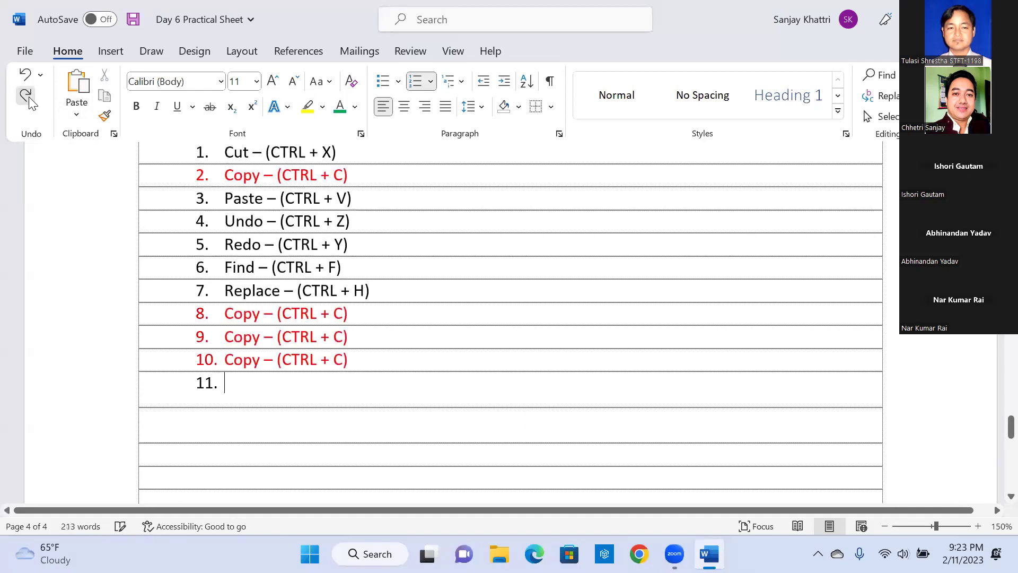
pyautogui.click(26, 97)
pyautogui.click(27, 97)
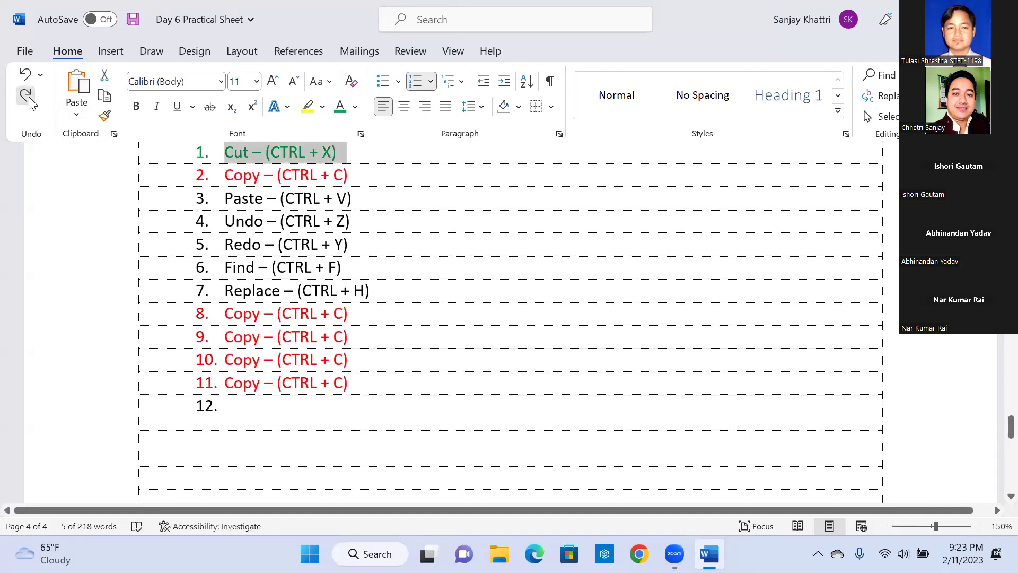
pyautogui.click(27, 97)
pyautogui.click(27, 97)
pyautogui.click(26, 97)
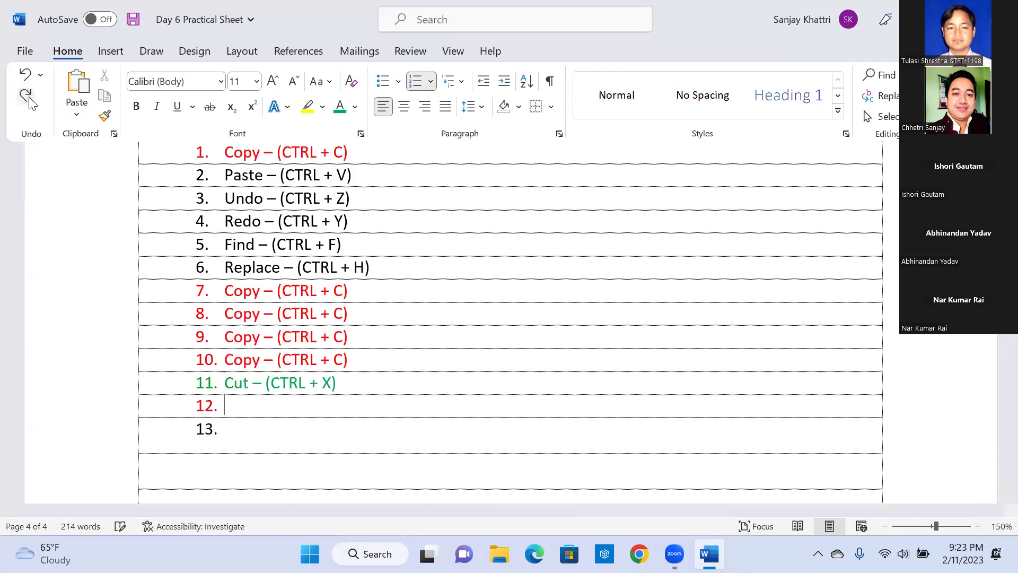
pyautogui.click(26, 97)
pyautogui.click(26, 97)
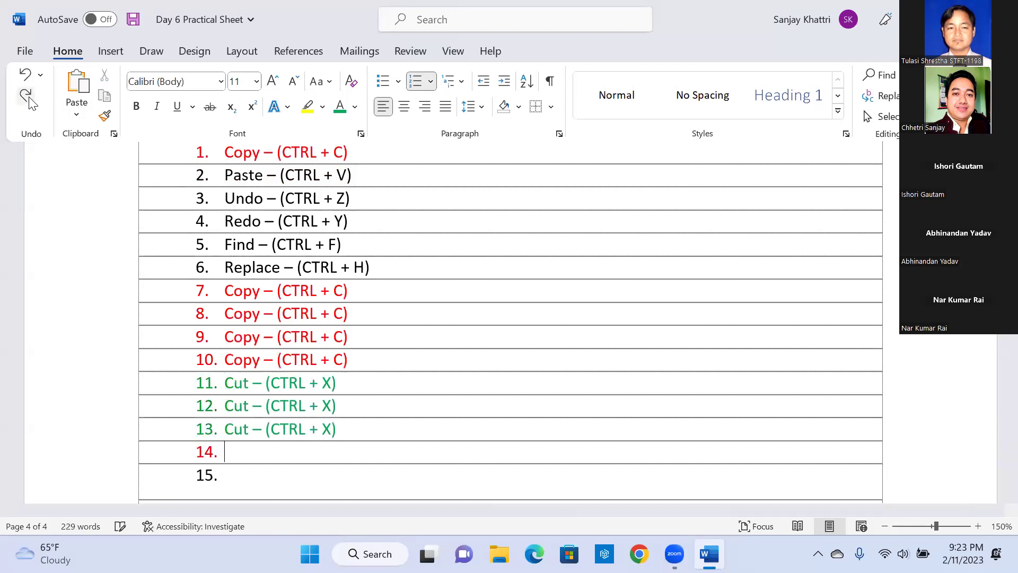
pyautogui.click(27, 98)
pyautogui.click(27, 96)
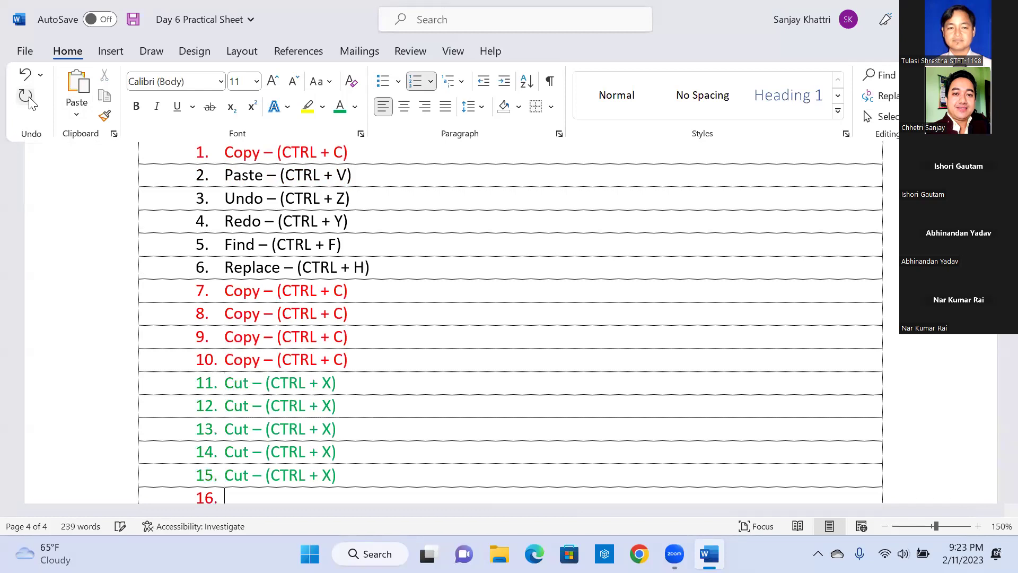
# Undo the redone colour and paste changes until only the seven original black list items are left
pyautogui.scroll(-2, 379, 415)
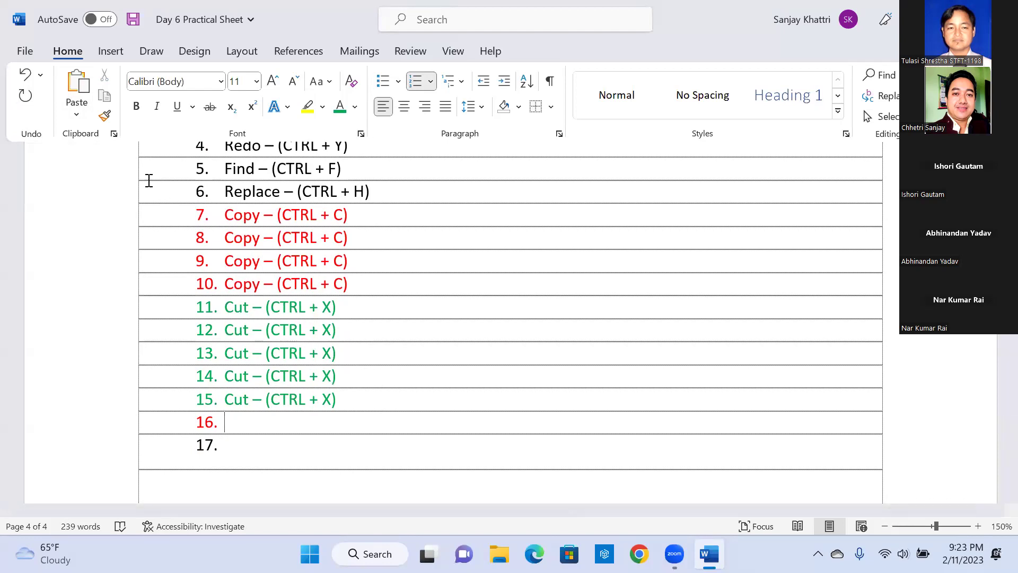
pyautogui.click(24, 76)
pyautogui.click(23, 75)
pyautogui.click(23, 75)
pyautogui.click(23, 75)
pyautogui.click(23, 75)
pyautogui.click(22, 75)
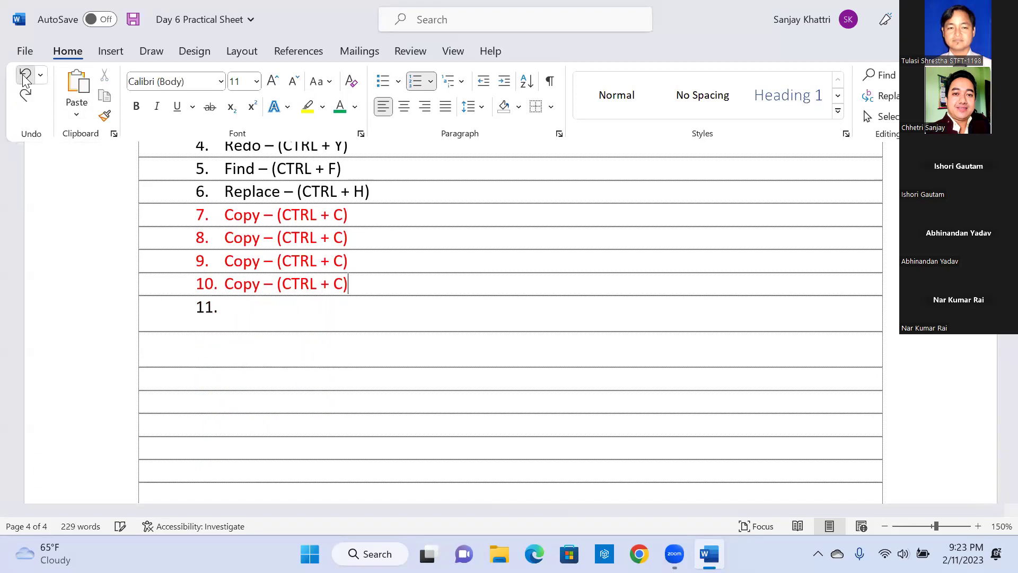
pyautogui.click(22, 75)
pyautogui.click(23, 75)
pyautogui.click(22, 74)
pyautogui.click(23, 75)
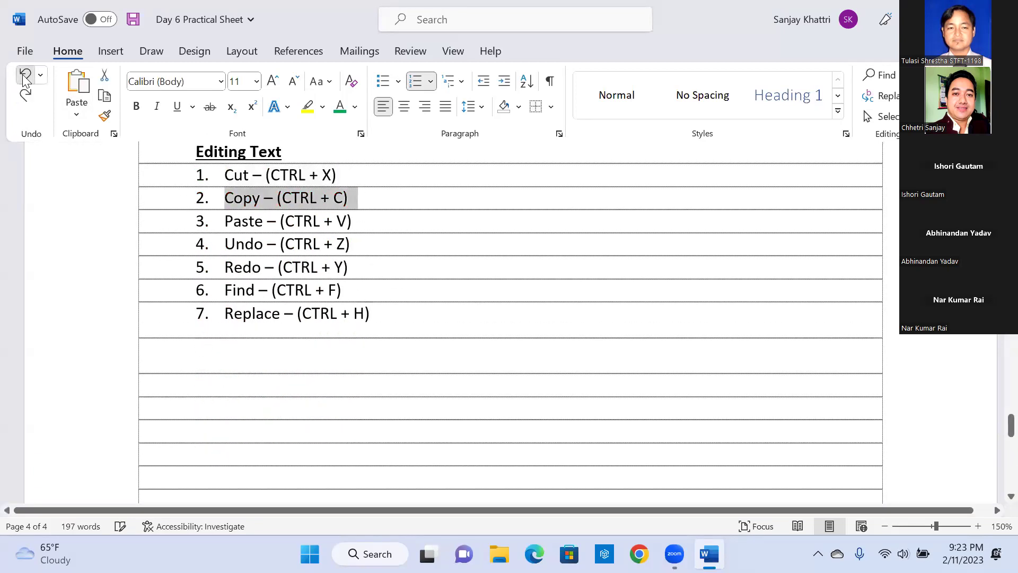
pyautogui.click(22, 75)
pyautogui.scroll(5, 319, 254)
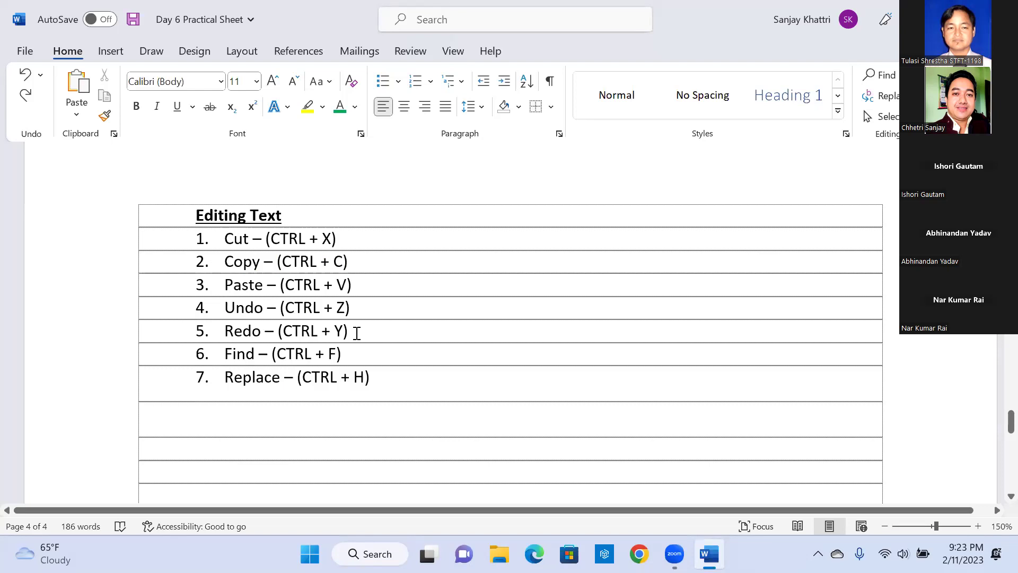
# Generate a one-paragraph sample text with =rand(1) directly below the Replace list item
pyautogui.scroll(6, 356, 333)
pyautogui.scroll(-5, 357, 333)
pyautogui.scroll(-3, 357, 333)
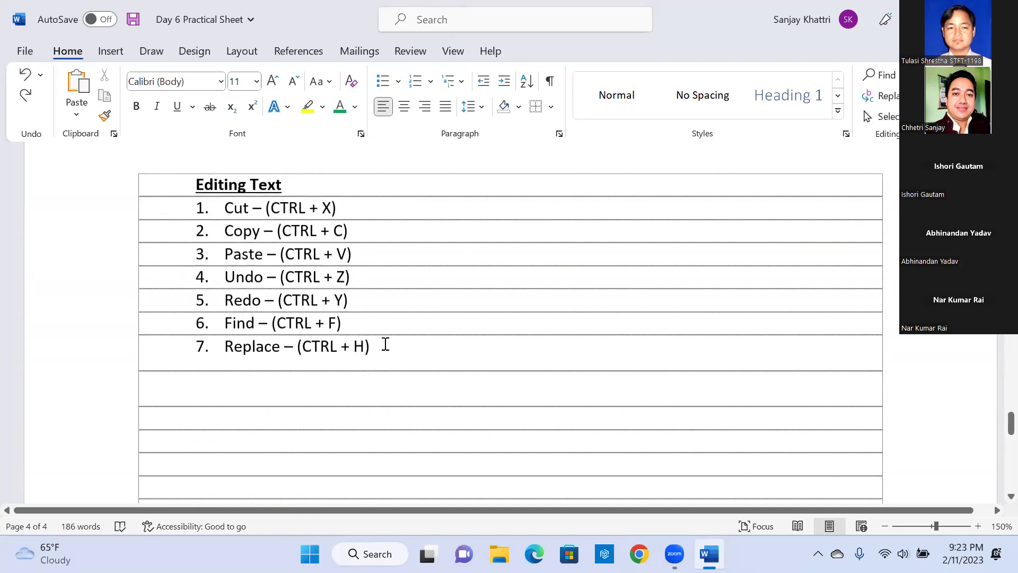
pyautogui.press('Return')
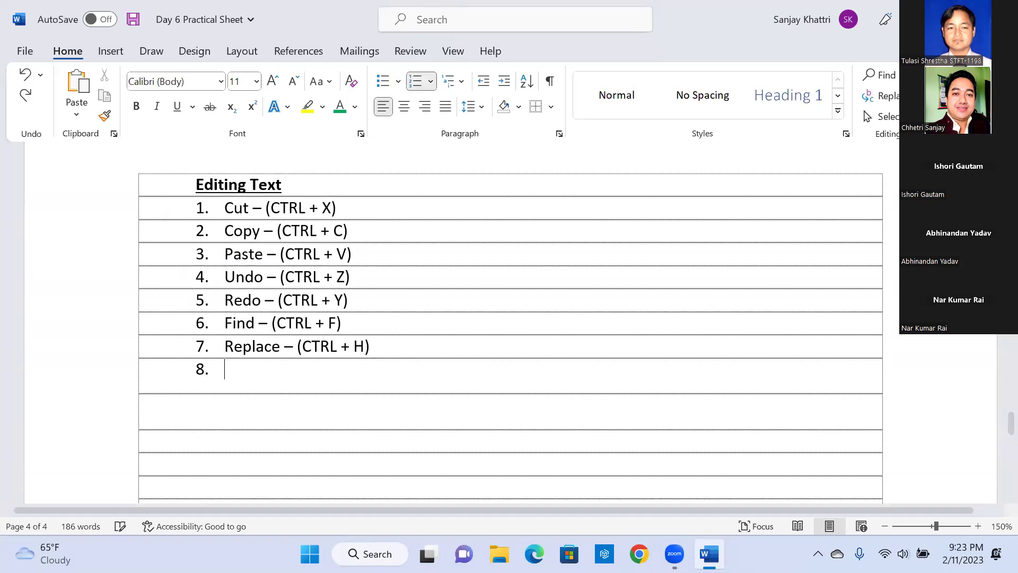
pyautogui.press('Return')
pyautogui.write('=rand(')
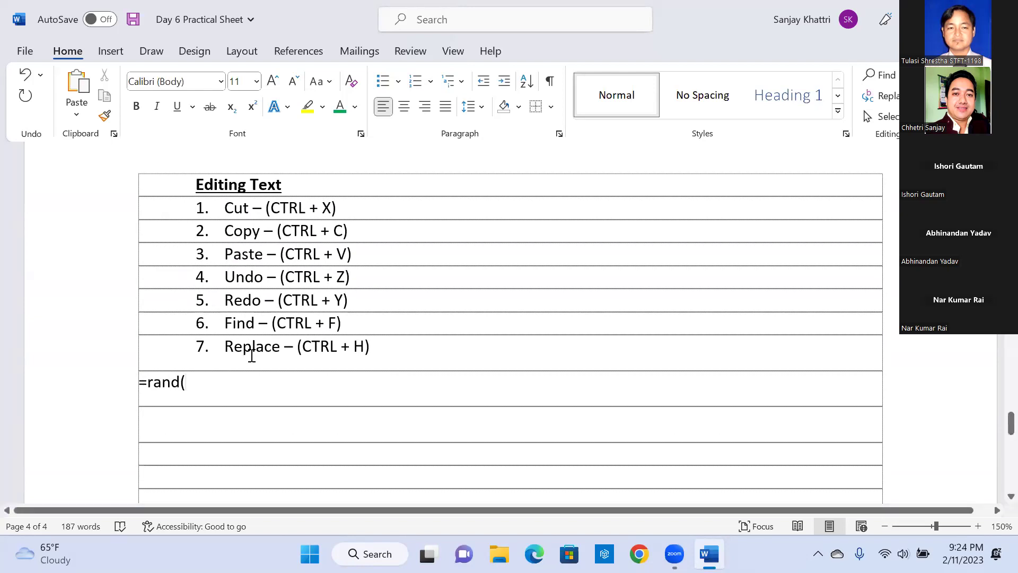
pyautogui.write('1)')
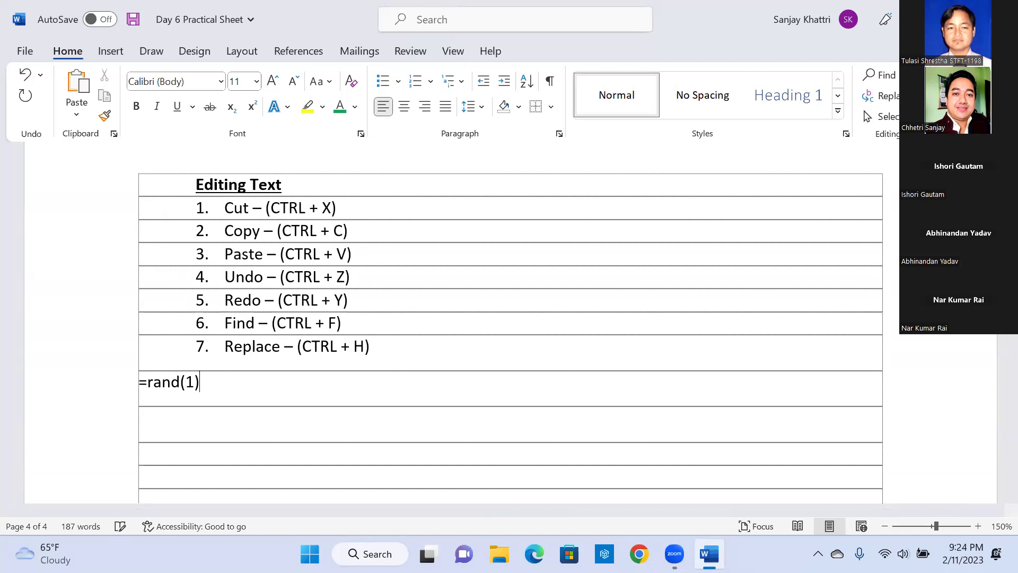
pyautogui.press('Return')
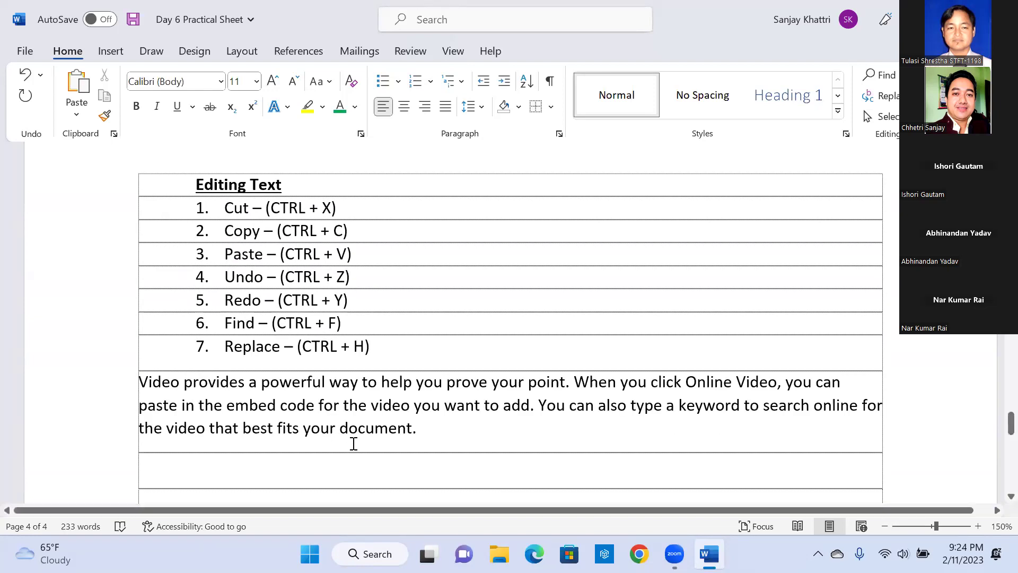
# Generate a second sample paragraph with =rand(1) below the first generated paragraph
pyautogui.click(425, 429)
pyautogui.press('Down')
pyautogui.write('=rand(1)')
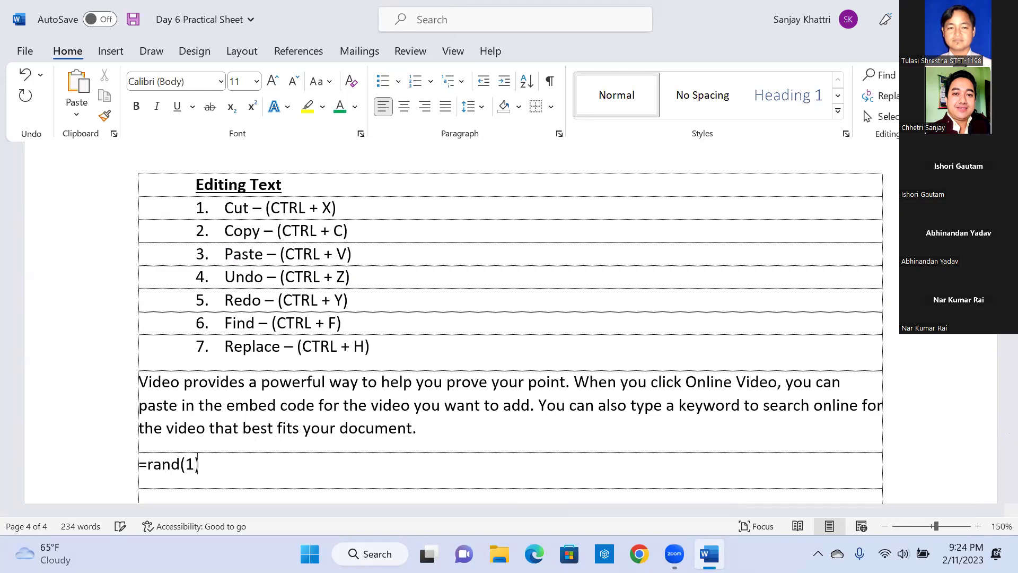
pyautogui.press('Return')
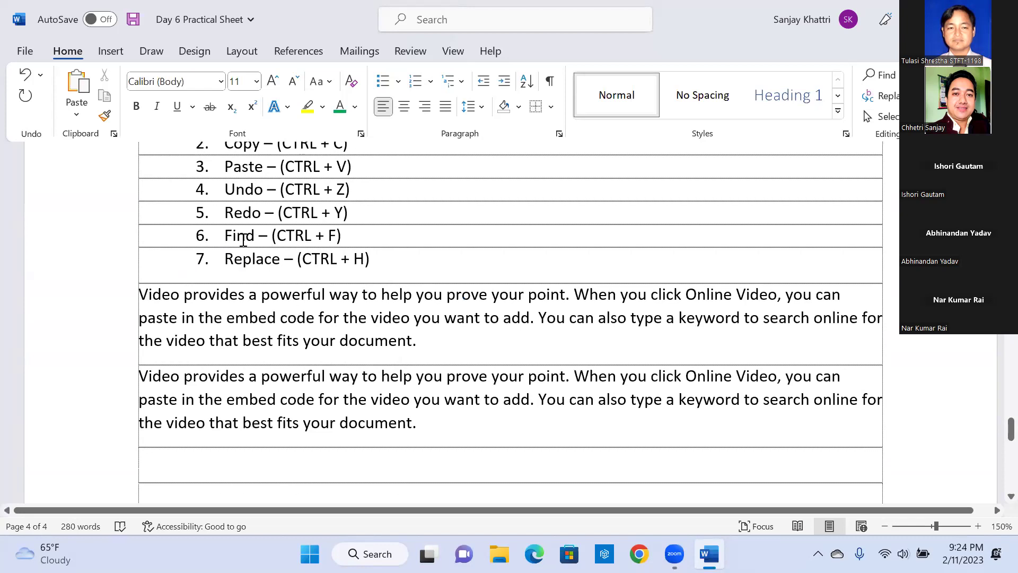
# Select the "Find – (CTRL + F)" item and both generated sample paragraphs in turn to point them out
pyautogui.moveTo(225, 235); pyautogui.dragTo(350, 235)
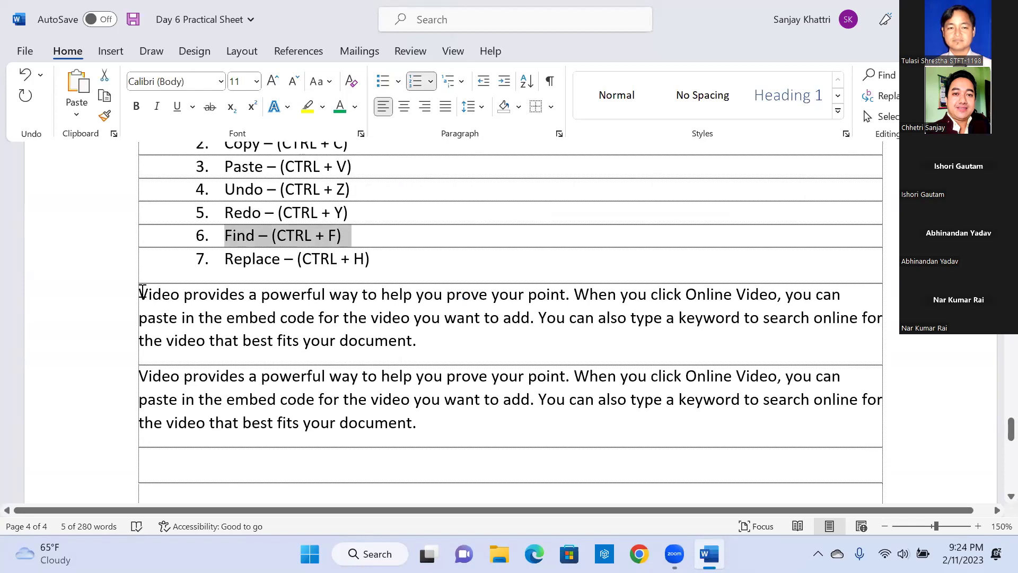
pyautogui.moveTo(140, 295); pyautogui.dragTo(421, 422)
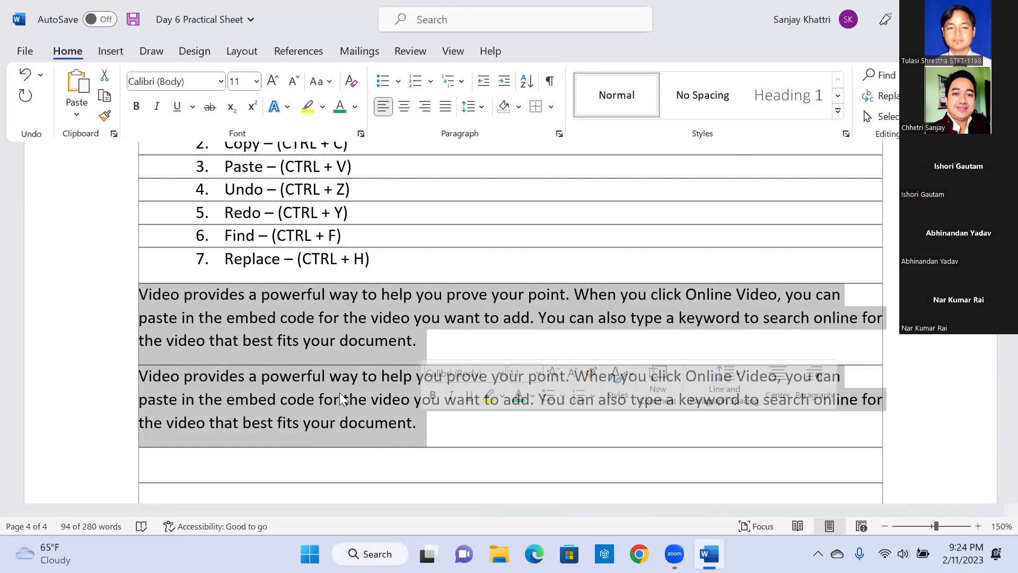
pyautogui.click(293, 340)
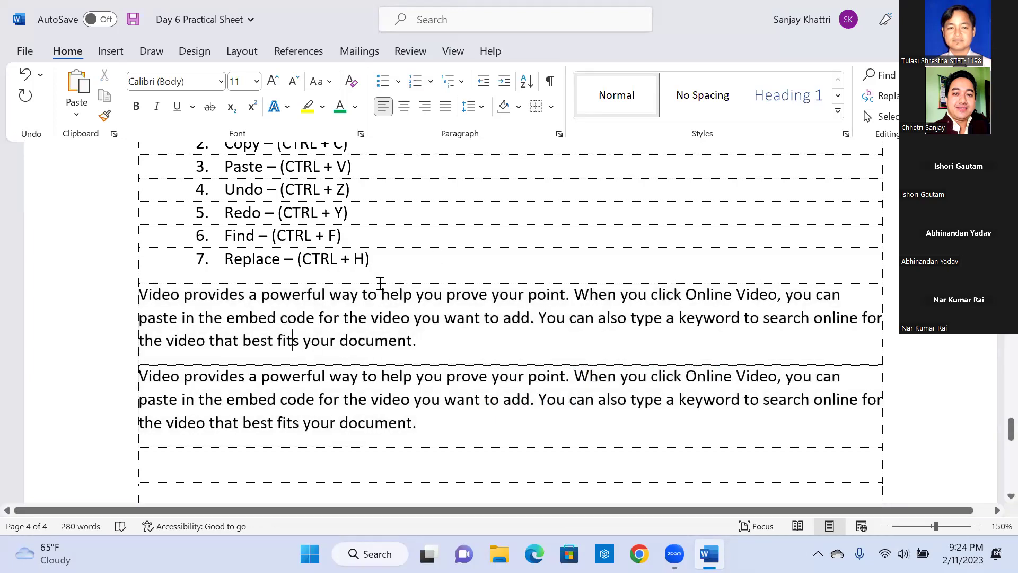
pyautogui.scroll(10, 379, 288)
pyautogui.scroll(-3, 379, 289)
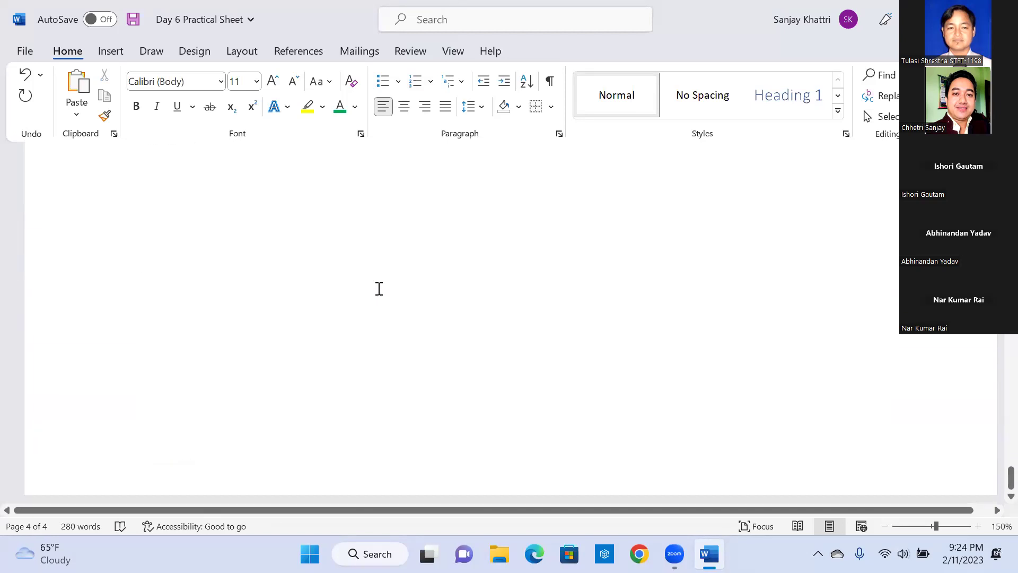
pyautogui.scroll(-5, 379, 289)
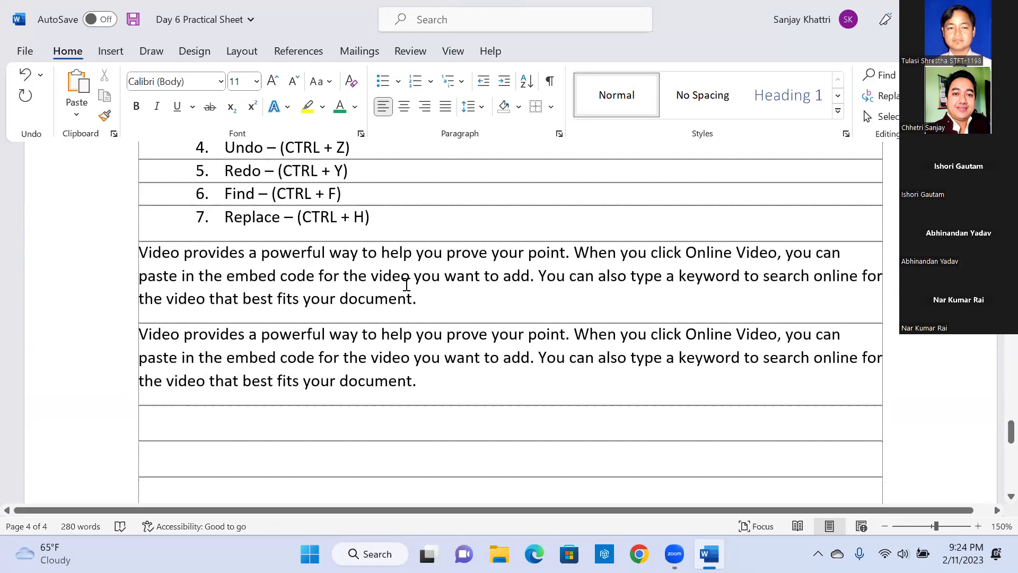
# Point out the word "powerful" in the first sample paragraph, and use Find to search the document for "powerful"
pyautogui.click(290, 250)
pyautogui.doubleClick(296, 250)
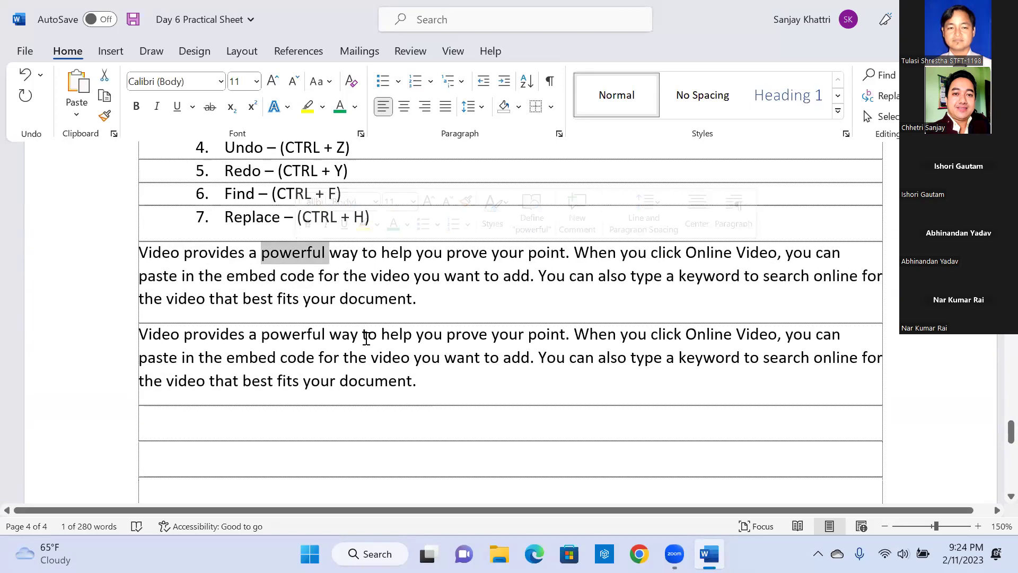
pyautogui.click(435, 300)
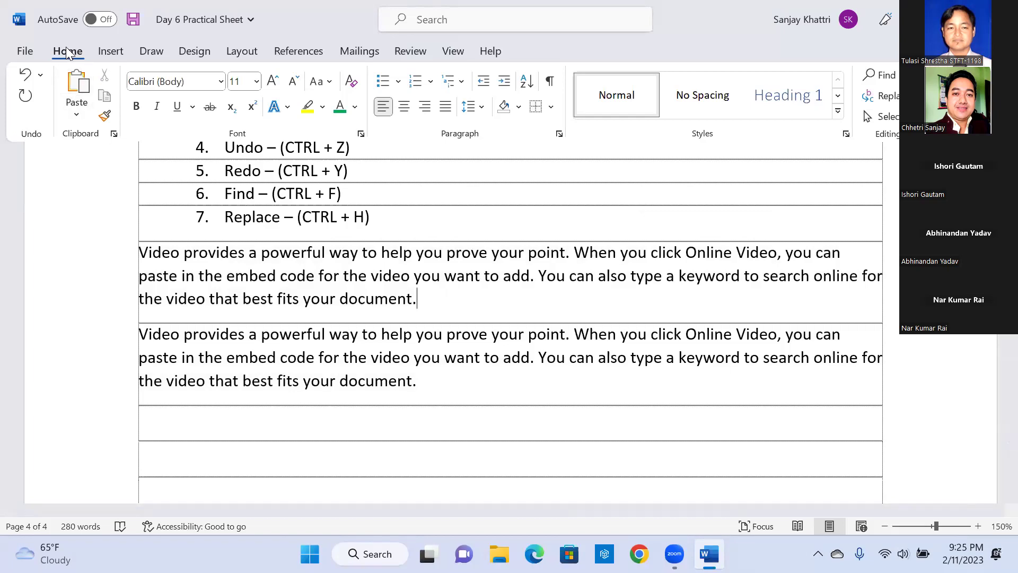
pyautogui.click(880, 75)
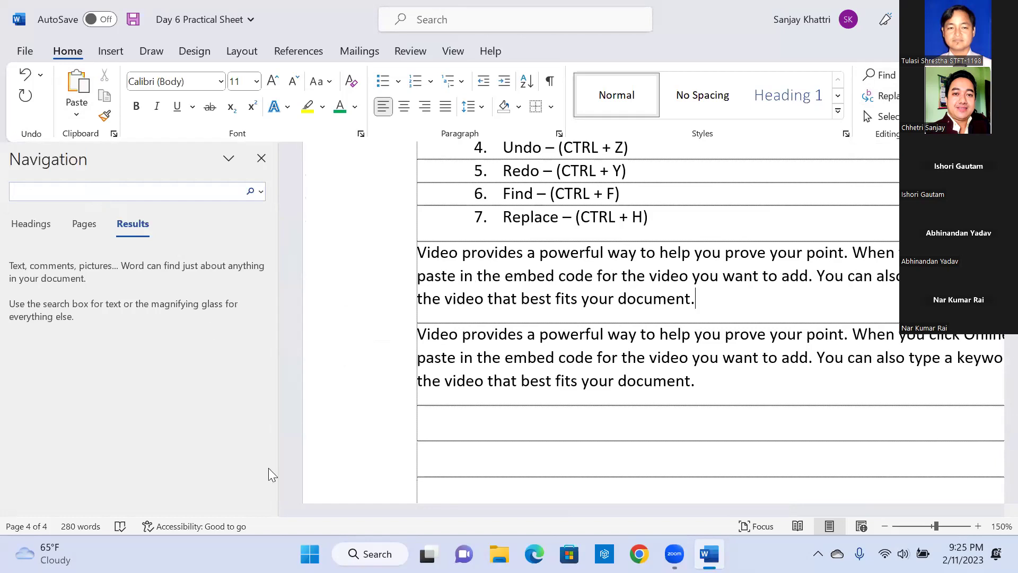
pyautogui.write('powerful')
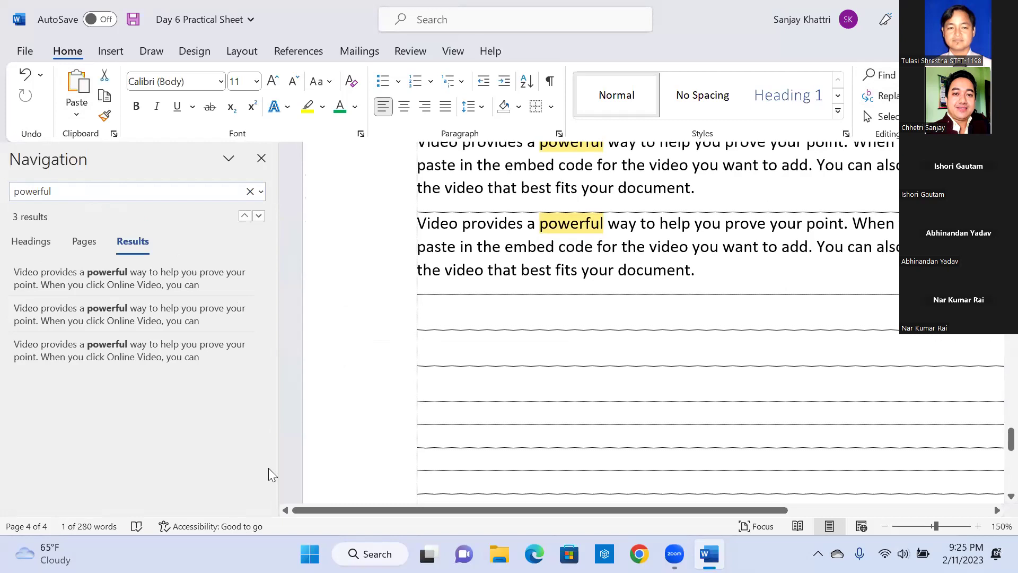
pyautogui.scroll(2, 737, 313)
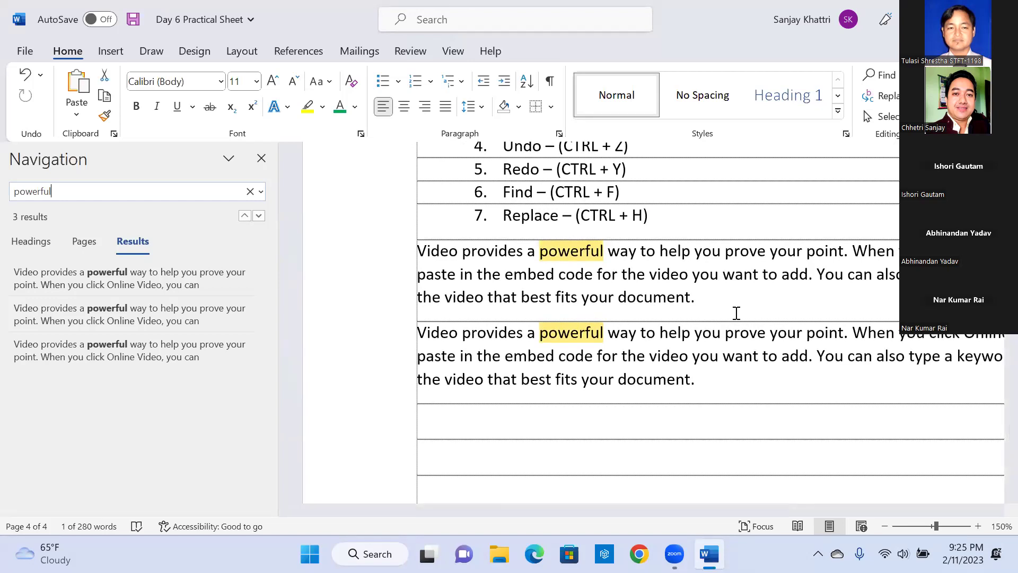
# Look through the pages of the document for the highlighted occurrences of "powerful"
pyautogui.scroll(5, 737, 312)
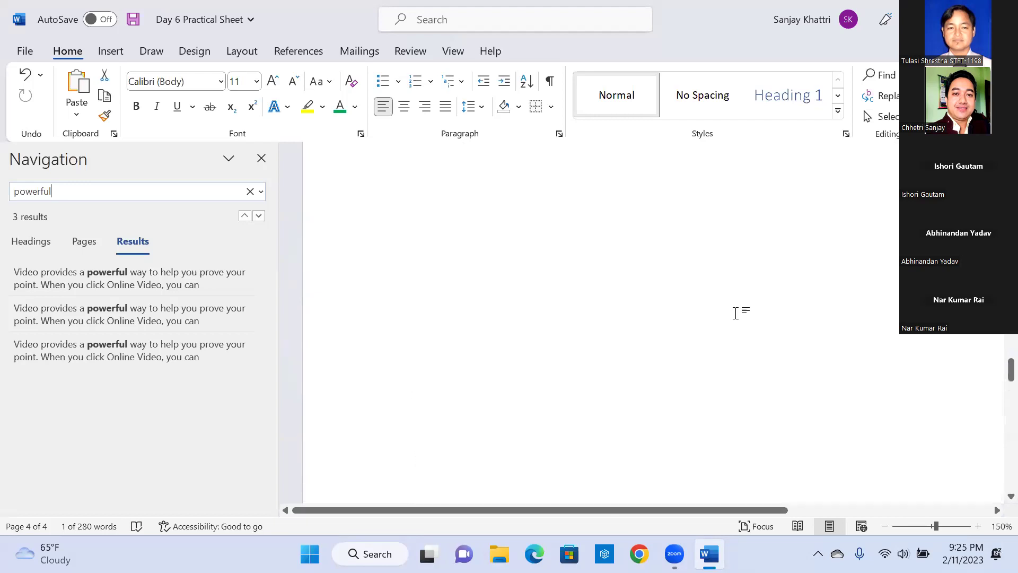
pyautogui.scroll(-3, 737, 313)
pyautogui.scroll(3, 737, 312)
pyautogui.scroll(-3, 736, 313)
pyautogui.scroll(-3, 737, 312)
pyautogui.scroll(5, 736, 313)
pyautogui.scroll(5, 736, 313)
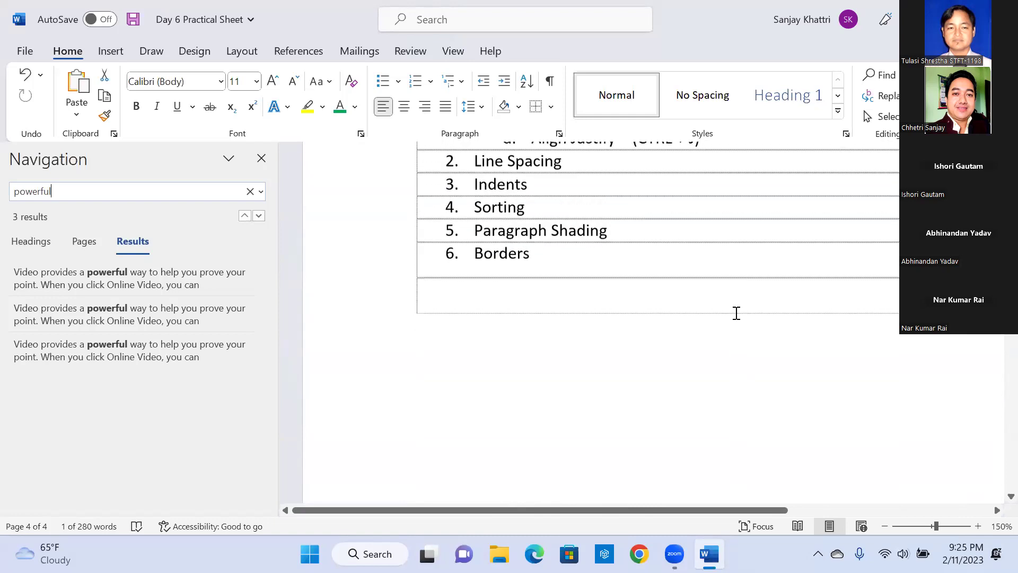
pyautogui.scroll(-10, 736, 313)
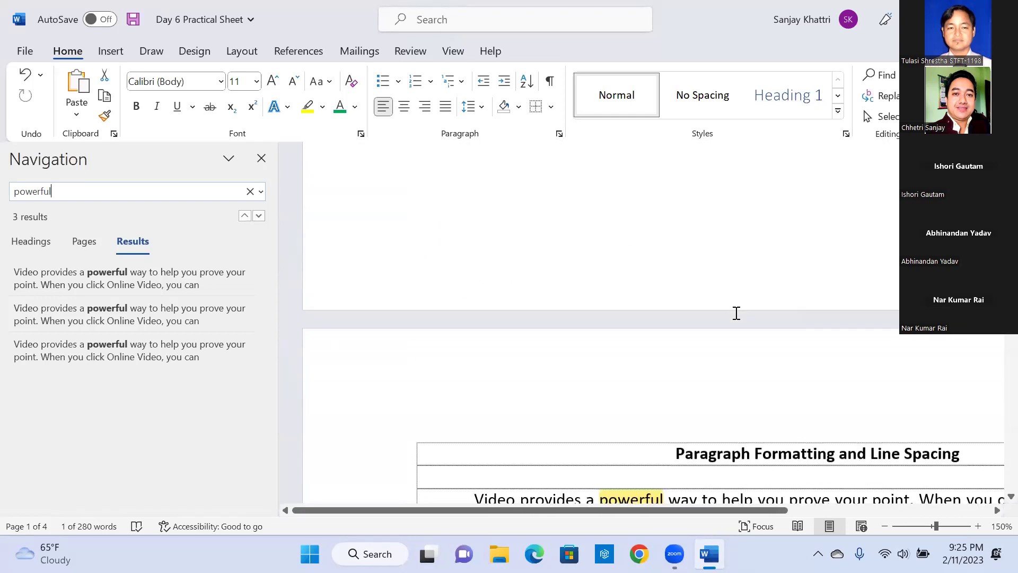
pyautogui.scroll(-12, 736, 313)
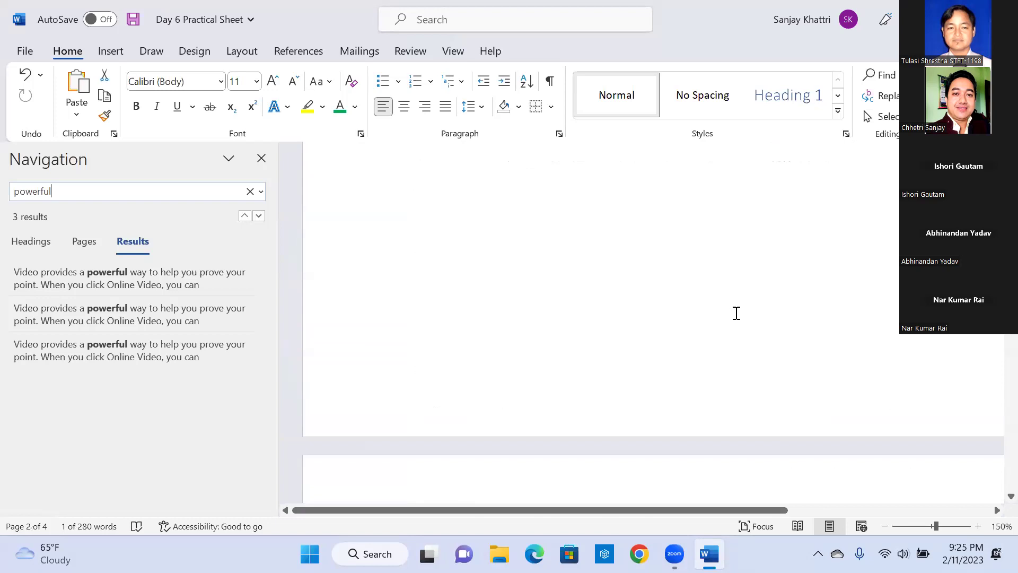
pyautogui.scroll(-10, 737, 313)
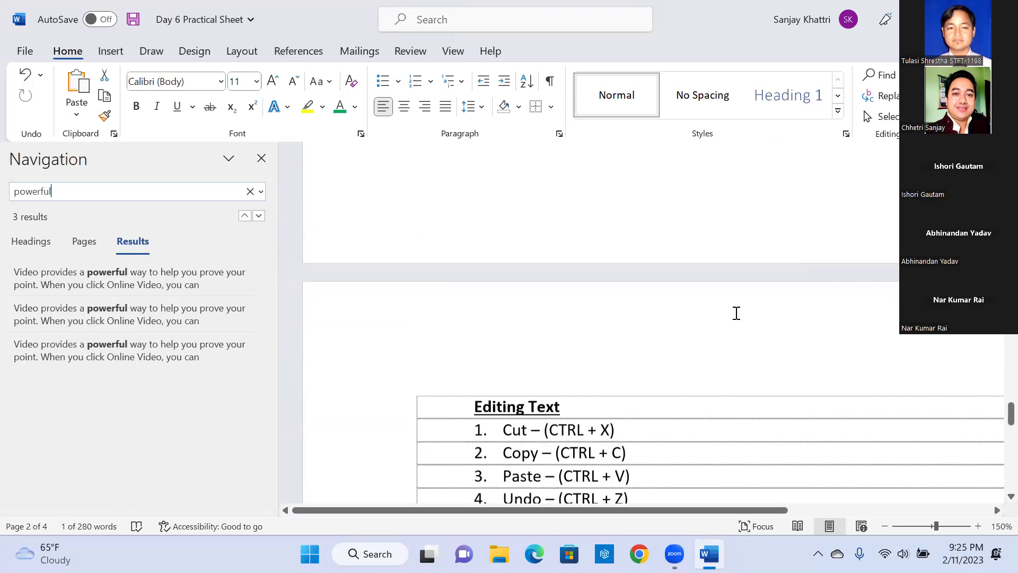
pyautogui.scroll(-10, 737, 313)
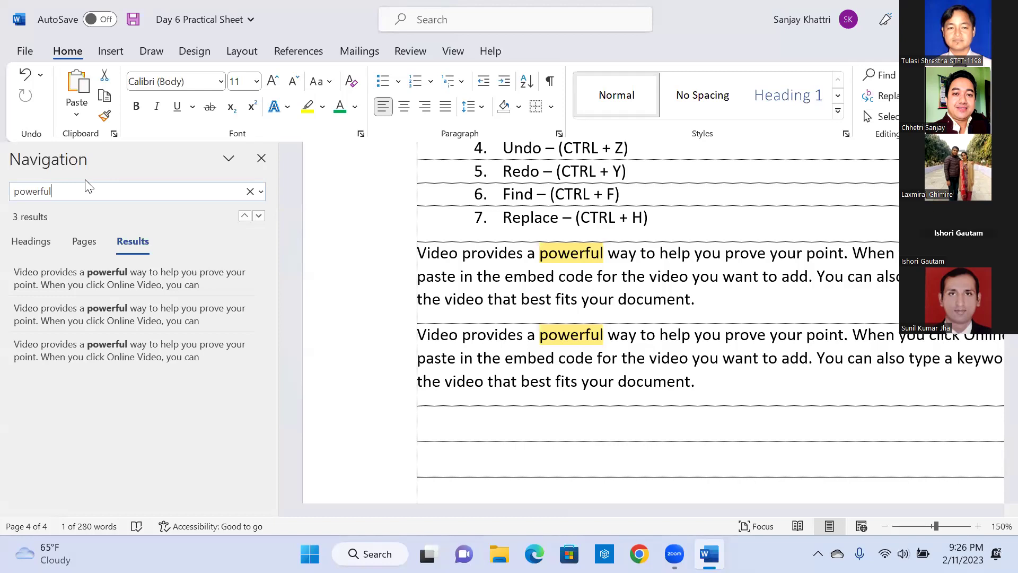
# Search for "document", using the word copied from the end of the first sample paragraph, and look through its occurrences on the pages
pyautogui.moveTo(54, 191); pyautogui.dragTo(13, 192)
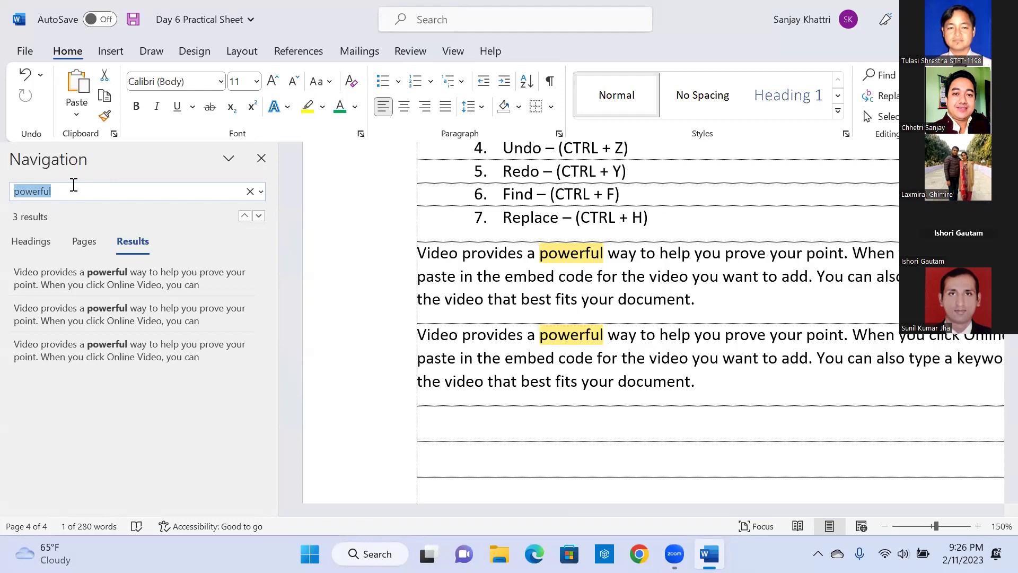
pyautogui.click(608, 256)
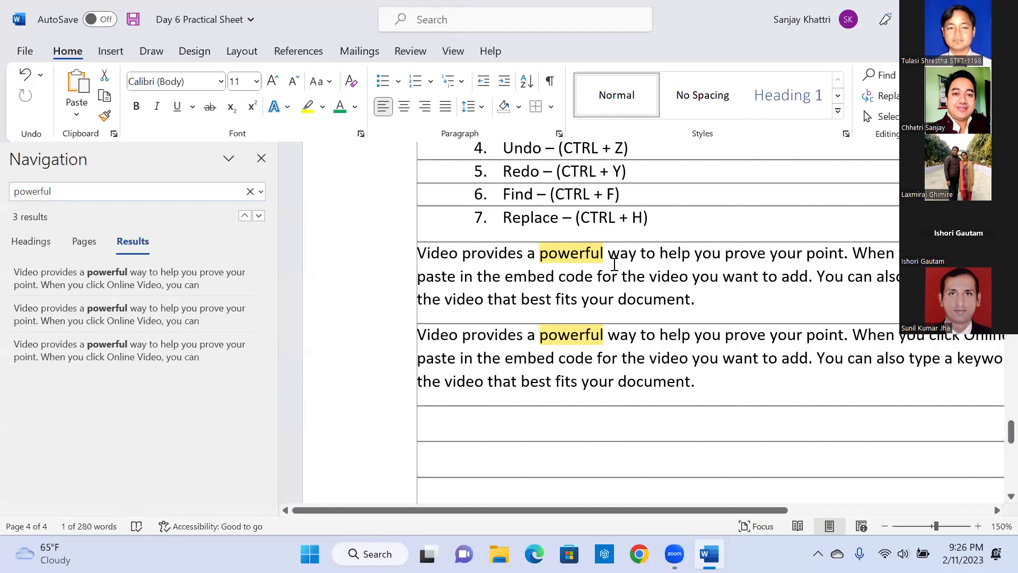
pyautogui.doubleClick(667, 299)
pyautogui.hotkey('ctrl', 'c')
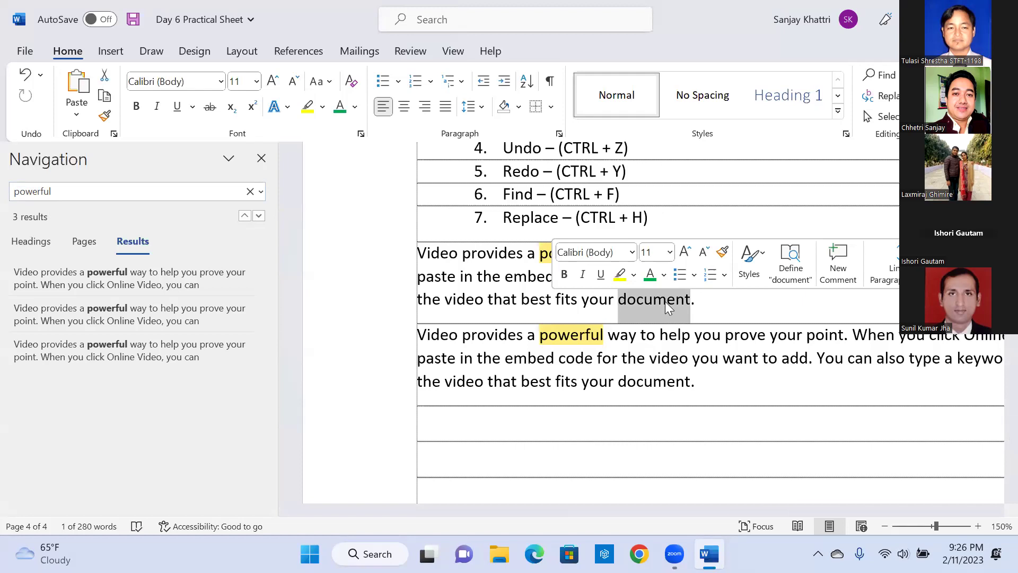
pyautogui.hotkey('ctrl', 'z')
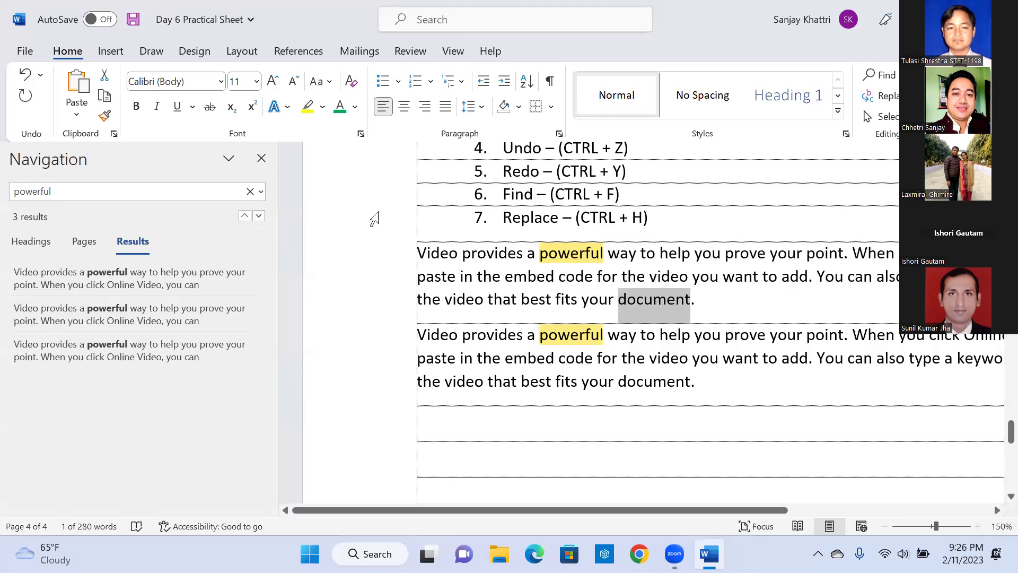
pyautogui.click(83, 194)
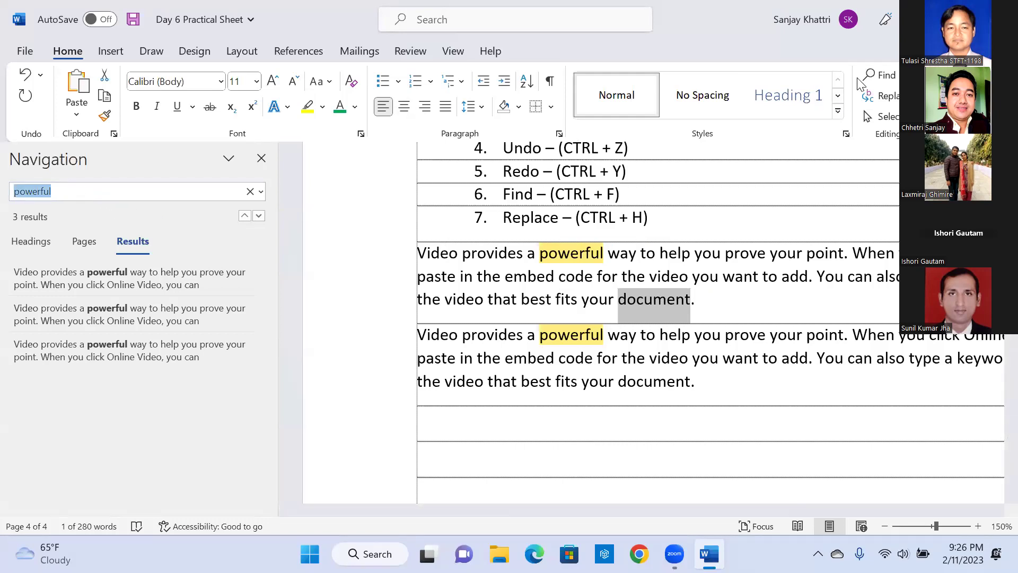
pyautogui.hotkey('ctrl', 'v')
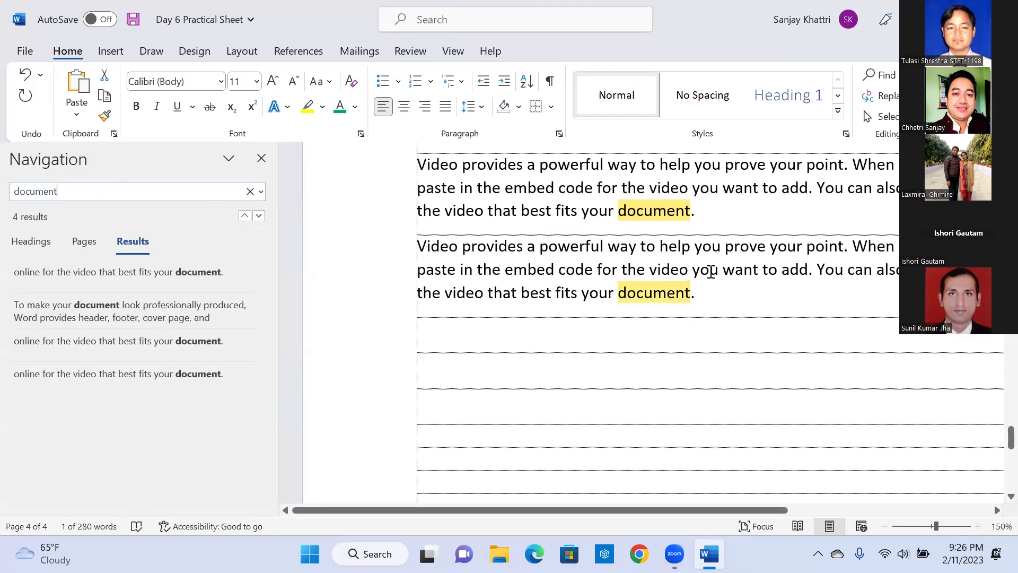
pyautogui.scroll(3, 708, 272)
pyautogui.scroll(10, 709, 272)
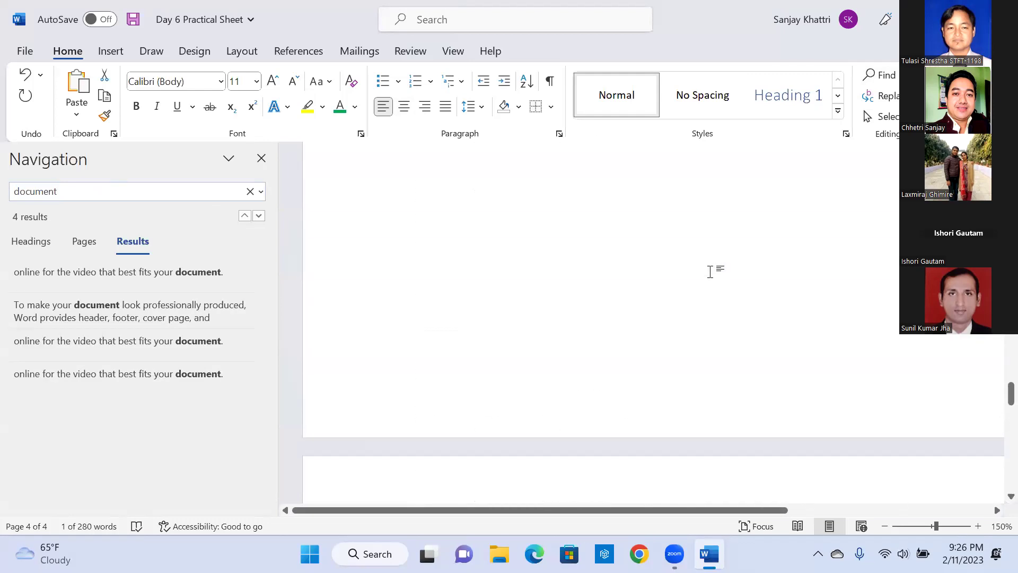
pyautogui.scroll(15, 710, 271)
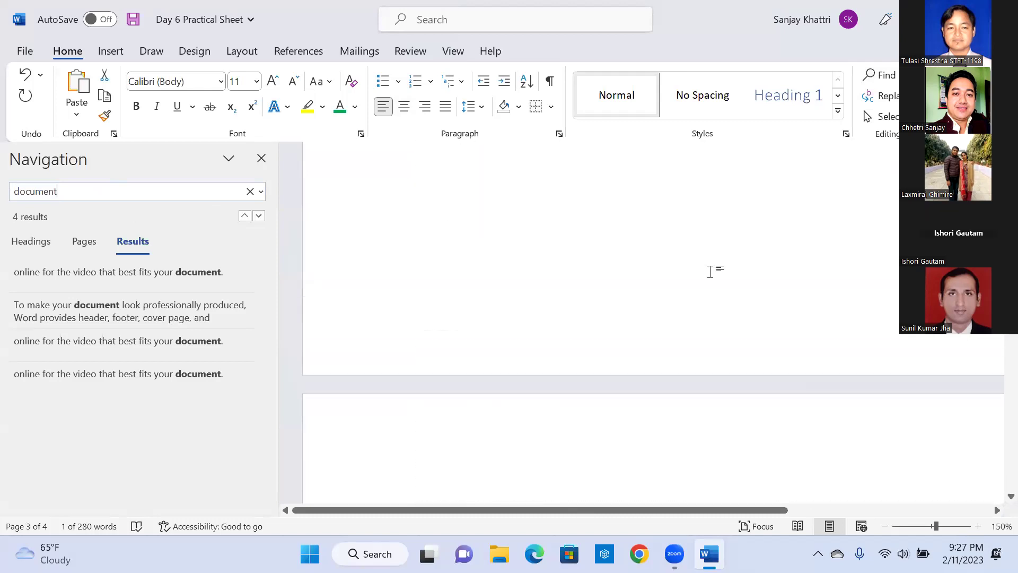
pyautogui.scroll(-20, 710, 271)
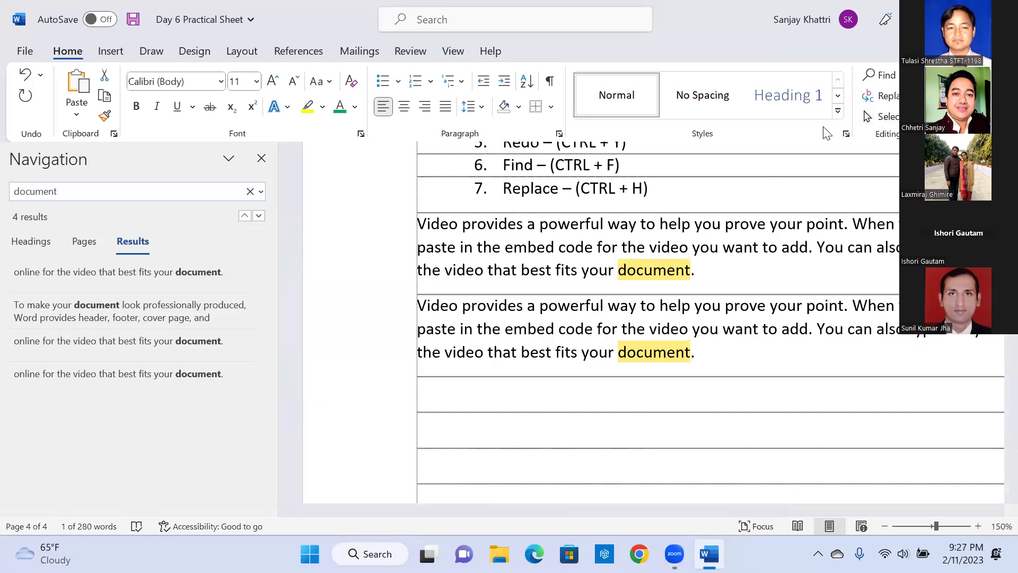
# Open Find and Replace and look at its Find, Replace and Go To options
pyautogui.click(886, 99)
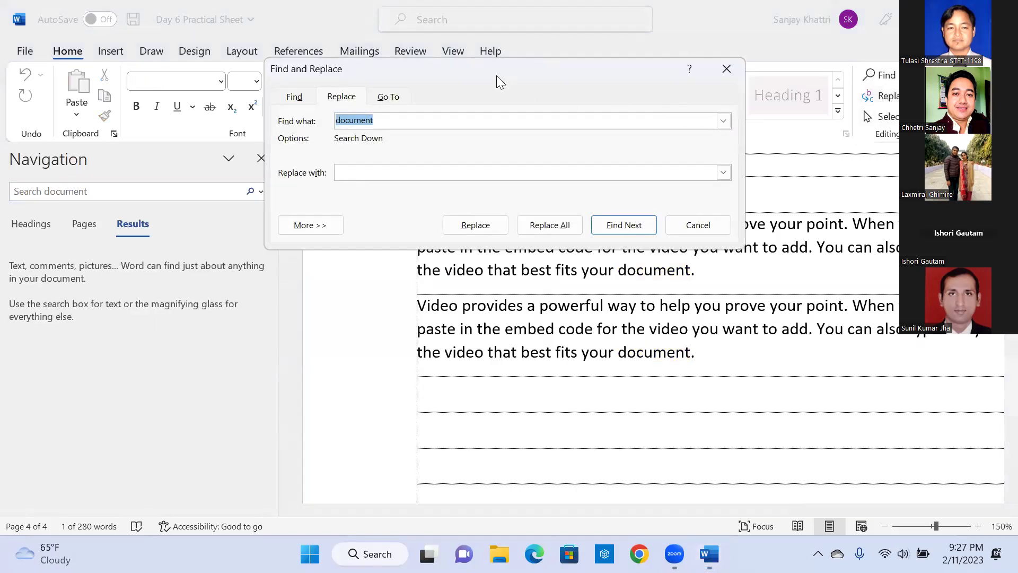
pyautogui.moveTo(456, 70); pyautogui.dragTo(408, 115)
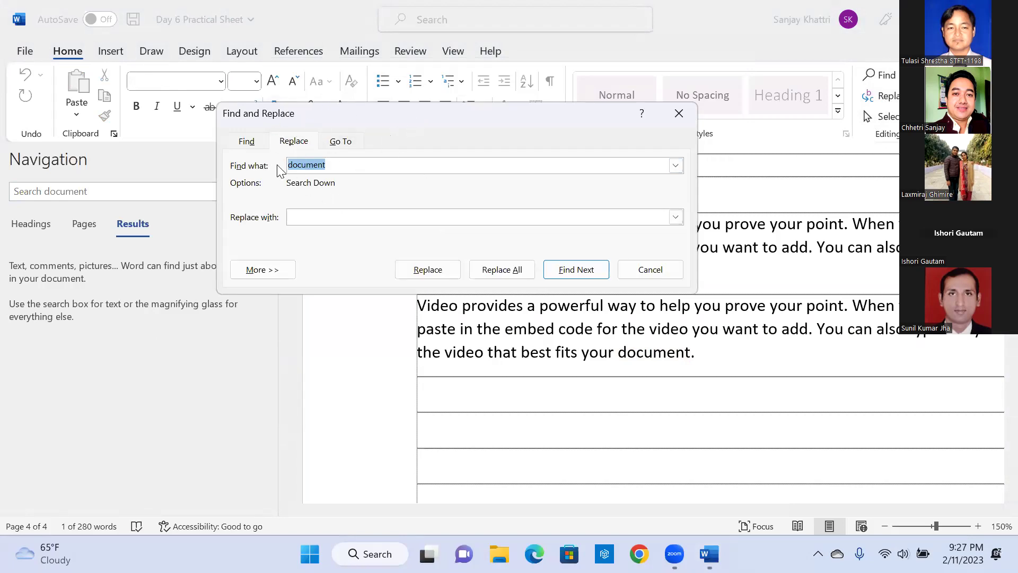
pyautogui.click(252, 142)
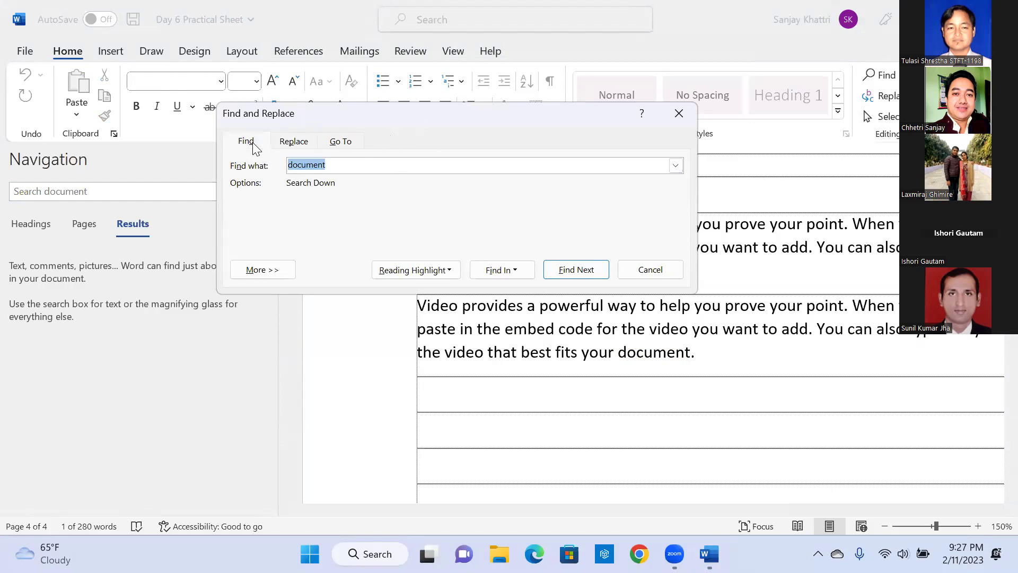
pyautogui.click(285, 143)
pyautogui.click(338, 143)
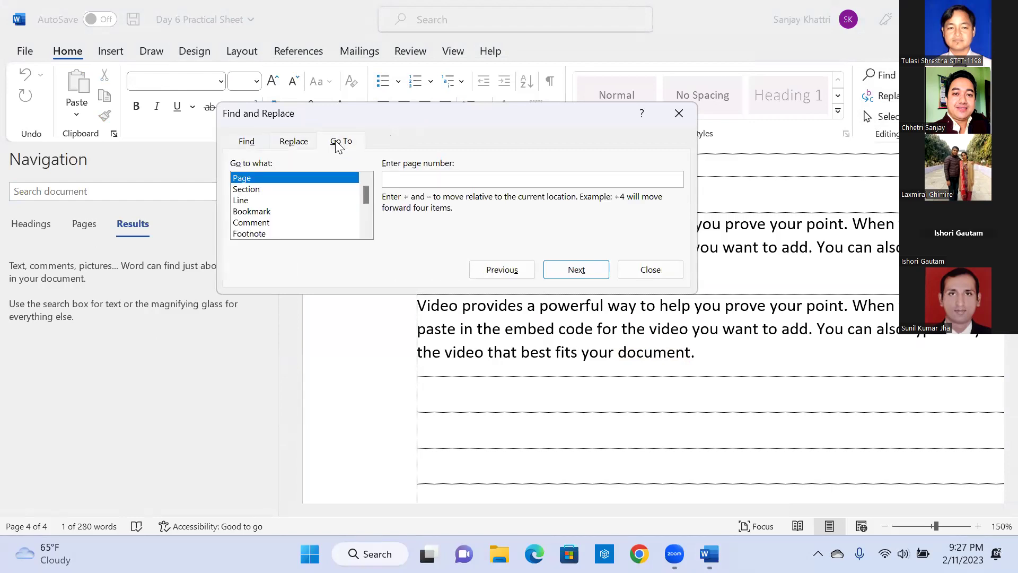
pyautogui.click(300, 142)
pyautogui.click(256, 145)
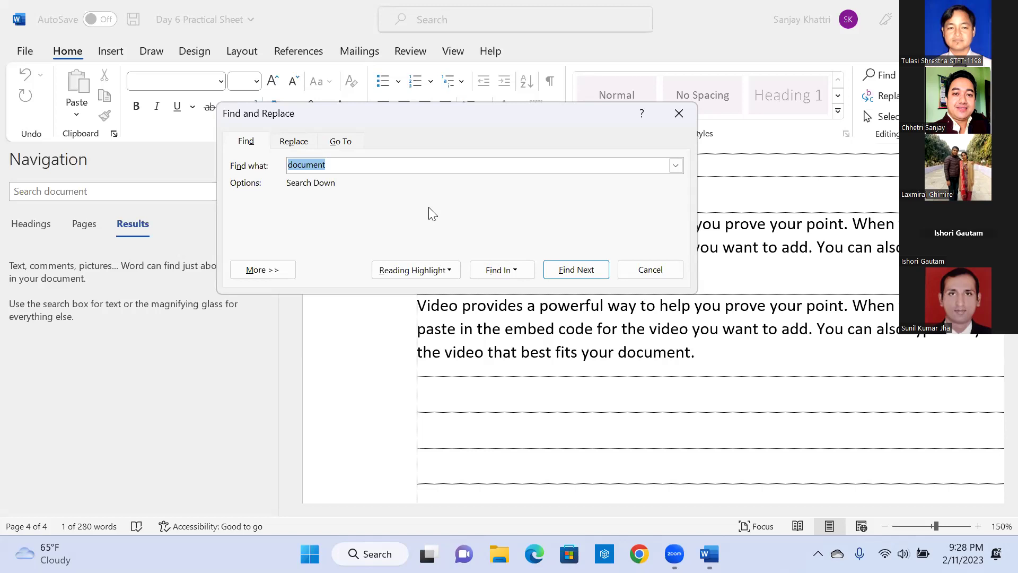
pyautogui.click(255, 140)
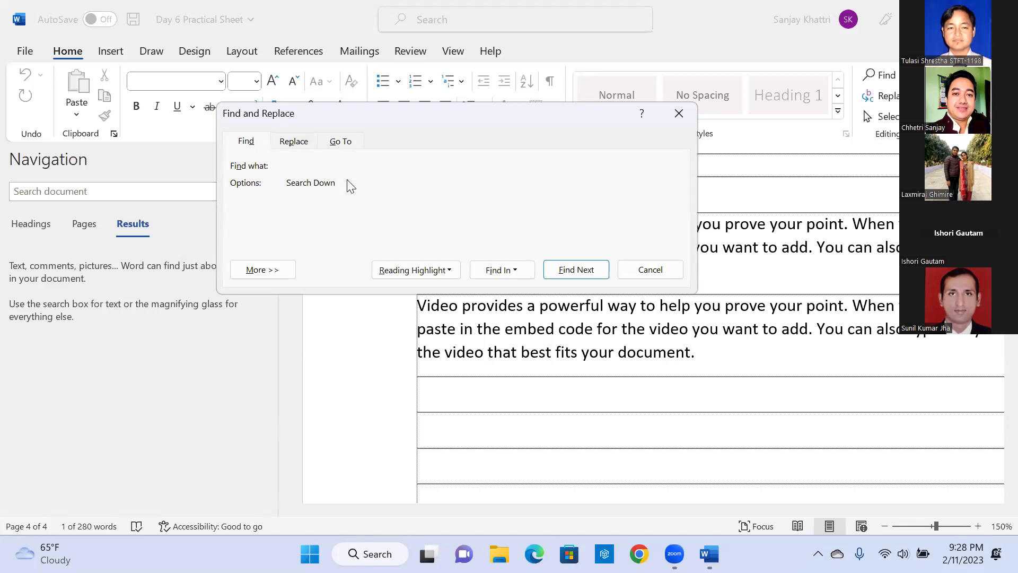
# Set the search term to "video" and its replacement to "audio" in Find and Replace, keeping the sample text in view
pyautogui.moveTo(489, 113); pyautogui.dragTo(361, 305)
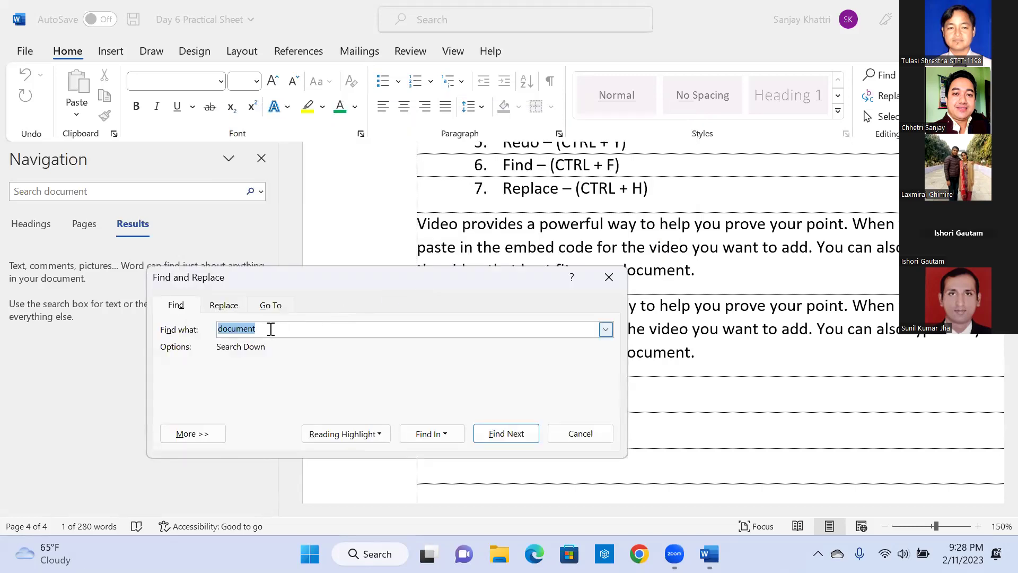
pyautogui.write('video')
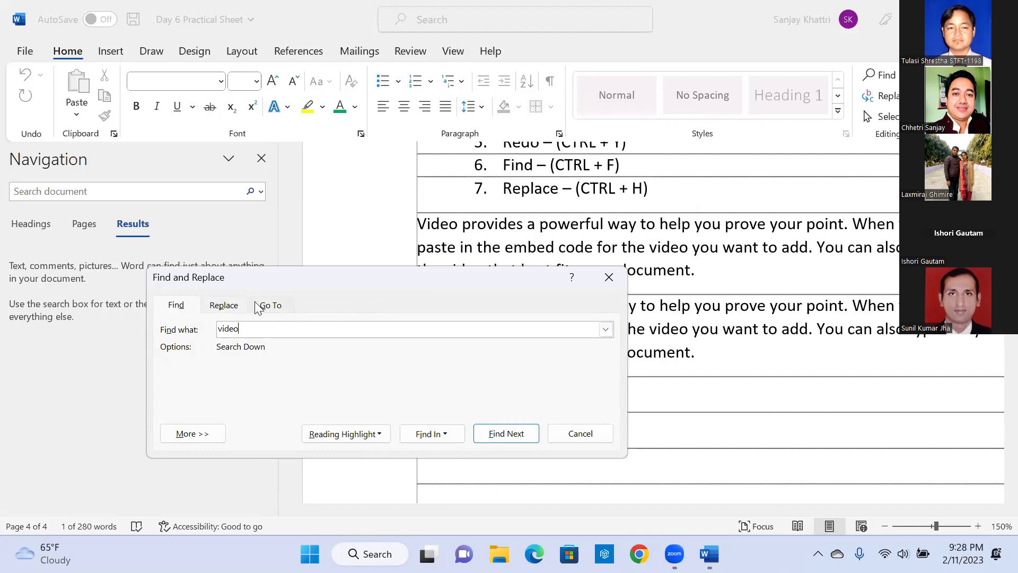
pyautogui.click(234, 307)
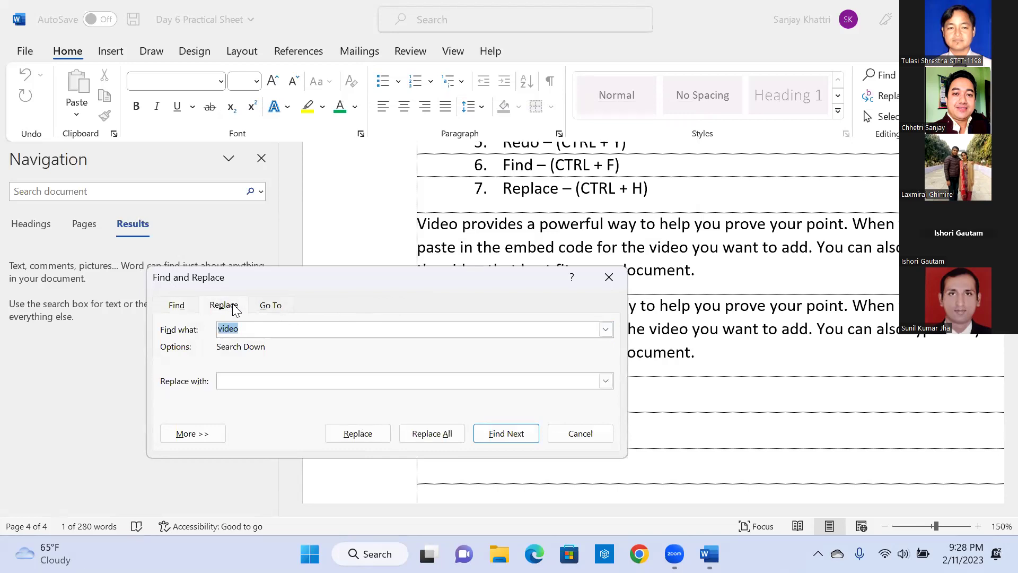
pyautogui.click(236, 381)
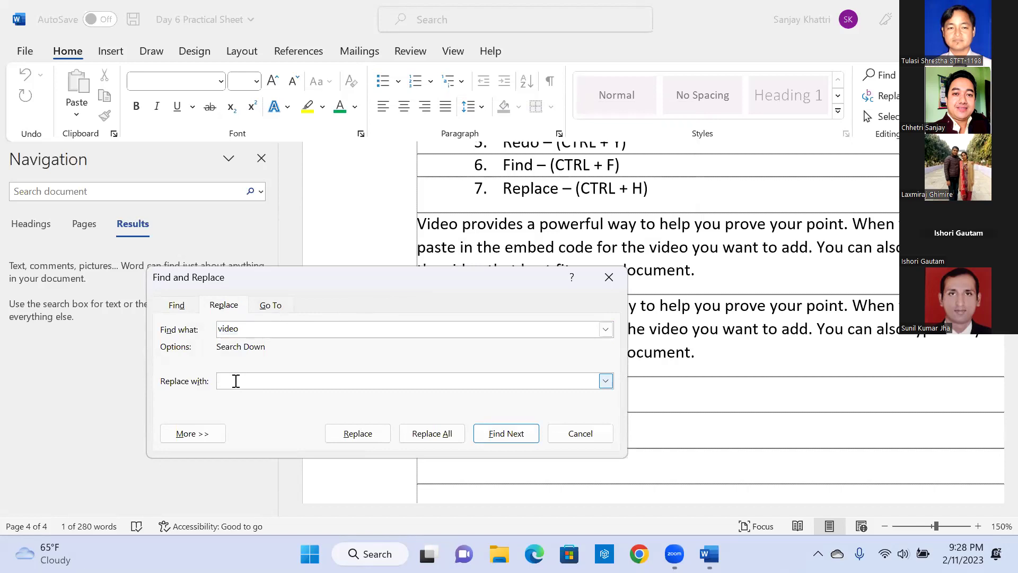
pyautogui.write('audio')
pyautogui.click(227, 329)
pyautogui.click(238, 380)
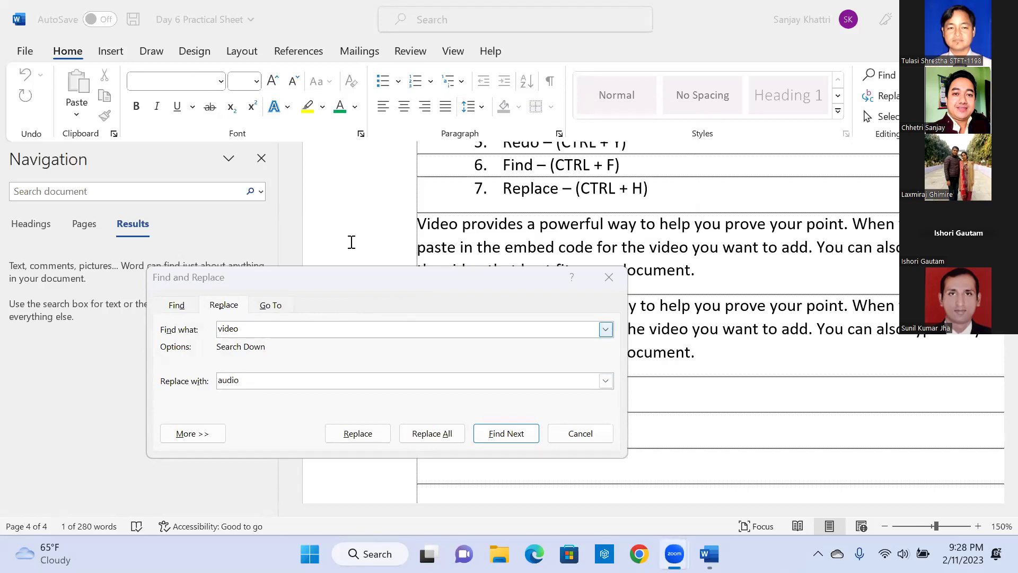
pyautogui.click(228, 384)
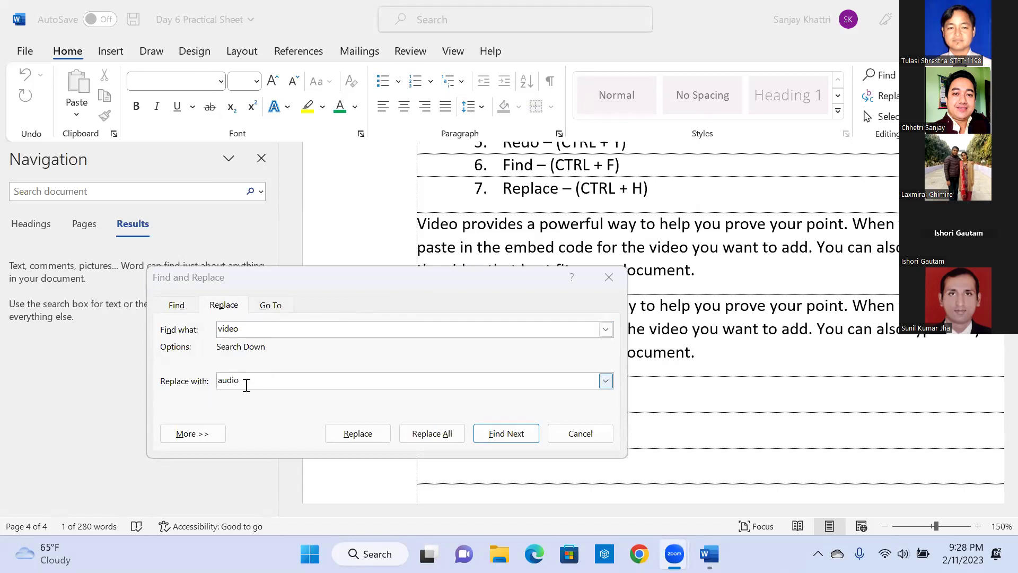
pyautogui.click(176, 304)
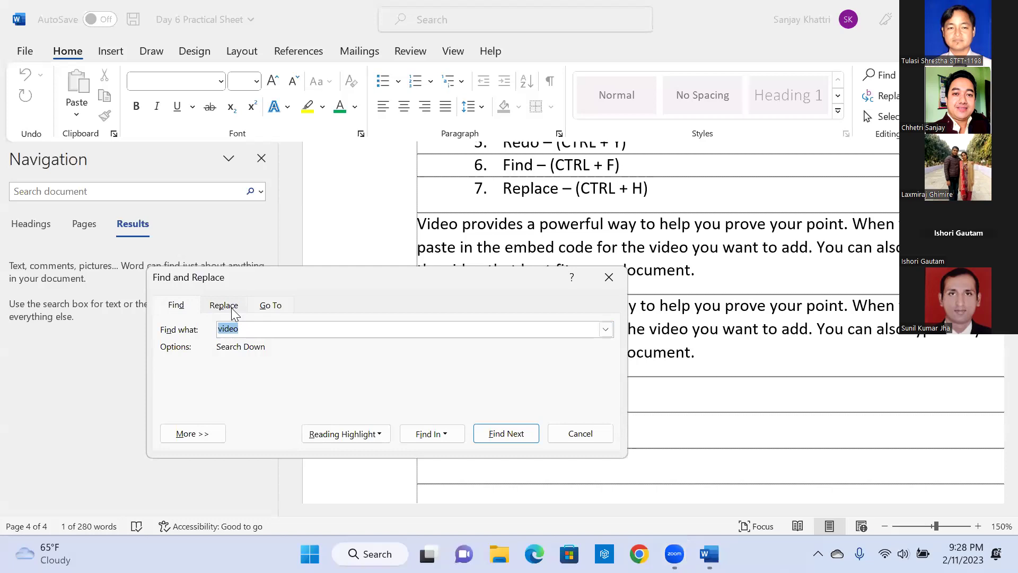
pyautogui.click(231, 307)
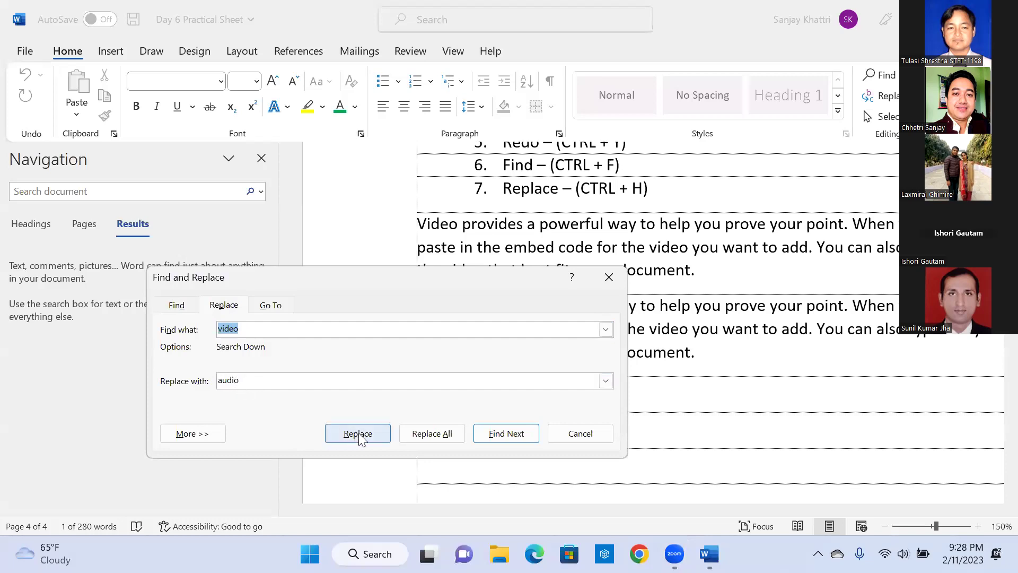
# Replace all occurrences of "video" with "audio", continuing from the document's beginning, and close Find and Replace to check the sample paragraphs
pyautogui.moveTo(451, 275); pyautogui.dragTo(418, 305)
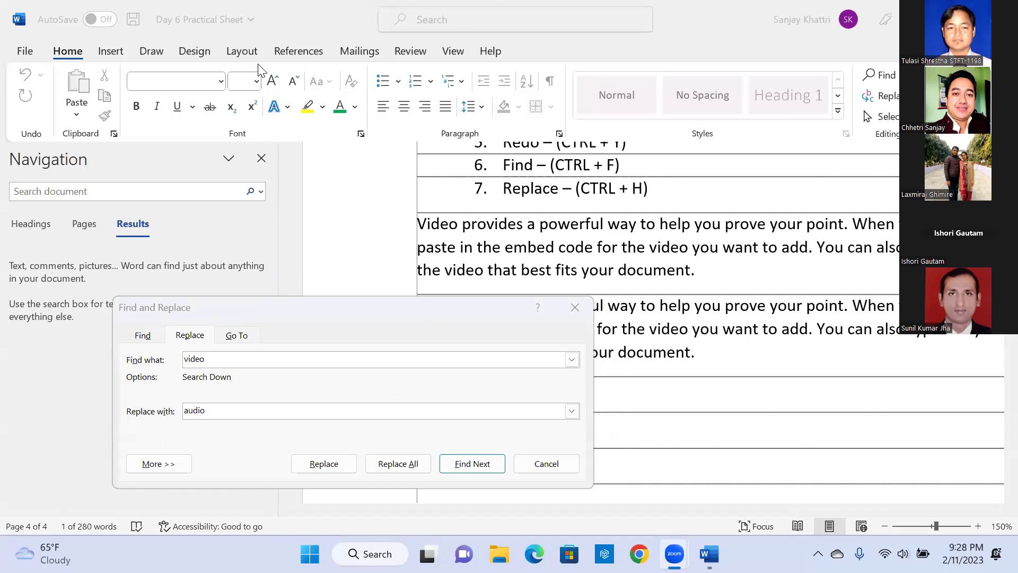
pyautogui.click(399, 464)
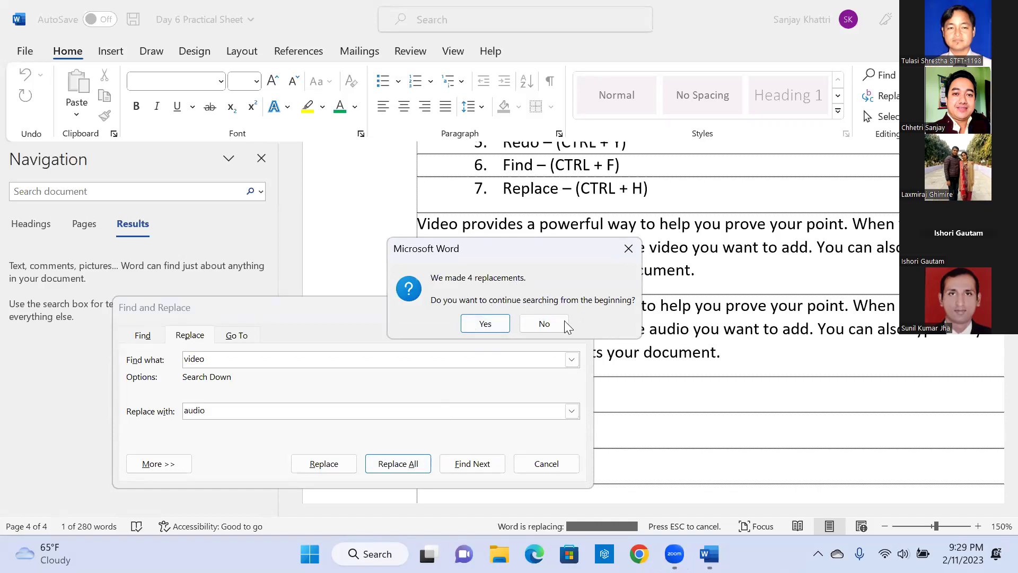
pyautogui.click(484, 325)
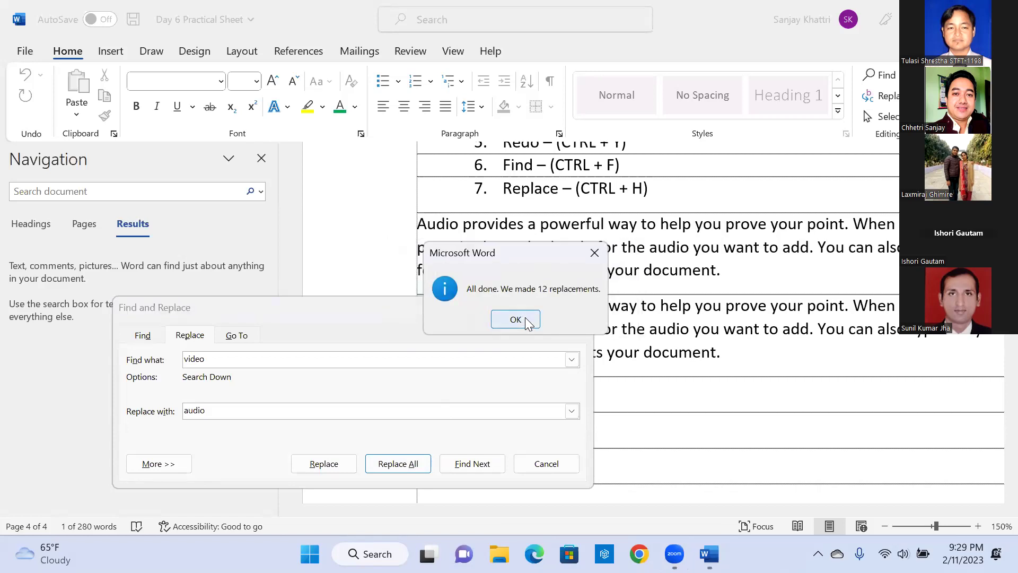
pyautogui.click(515, 319)
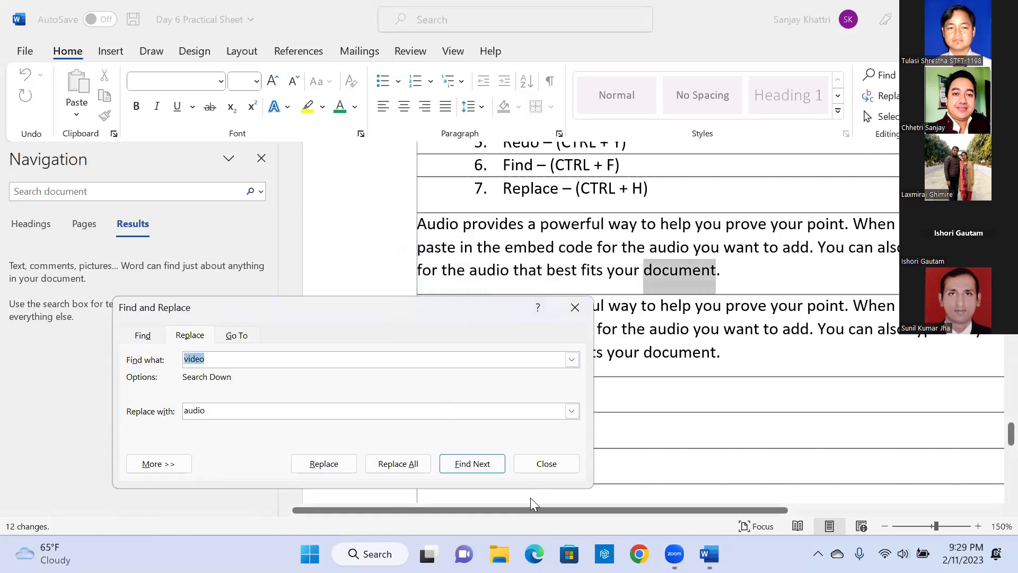
pyautogui.click(545, 465)
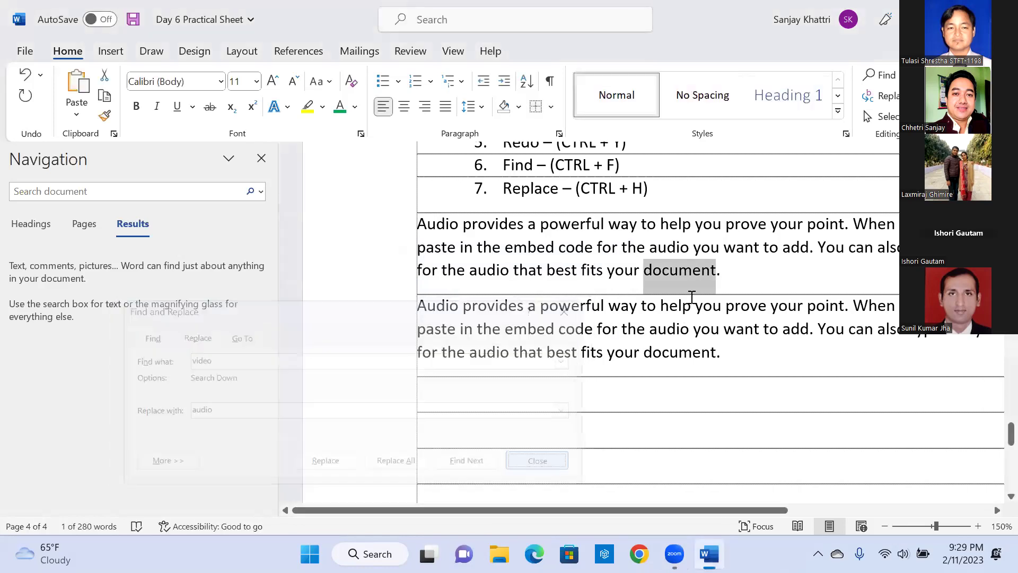
pyautogui.click(440, 220)
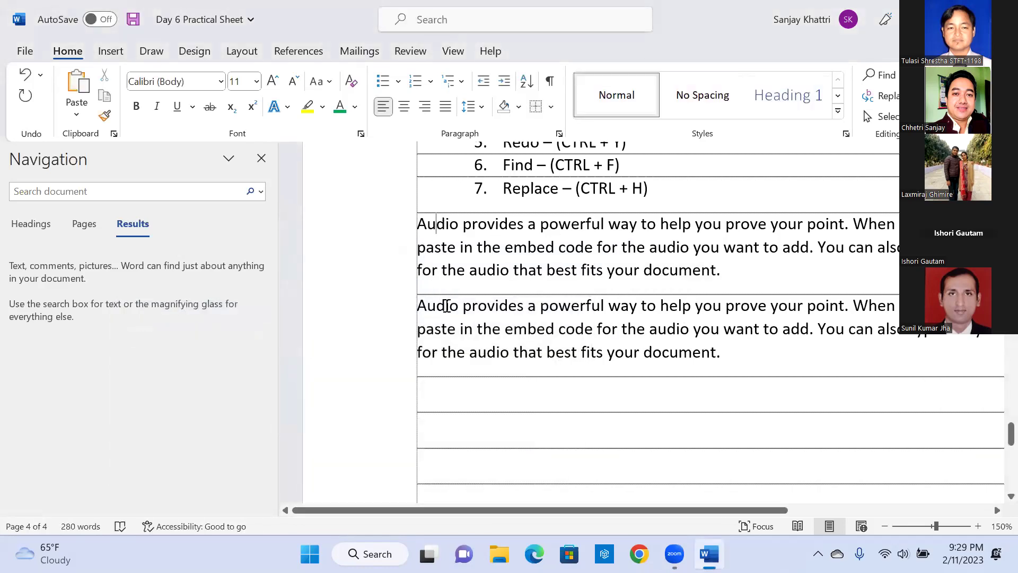
# Check the replaced word "Audio" in the sample paragraphs and select the Find and Replace entries in the Editing Text list
pyautogui.doubleClick(444, 315)
pyautogui.scroll(1, 633, 251)
pyautogui.scroll(15, 633, 251)
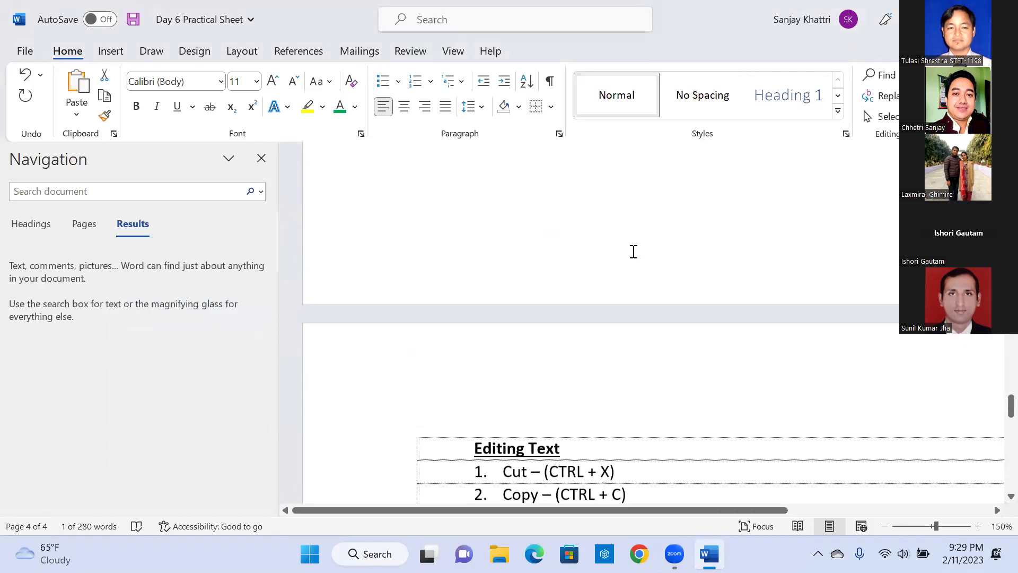
pyautogui.scroll(15, 633, 251)
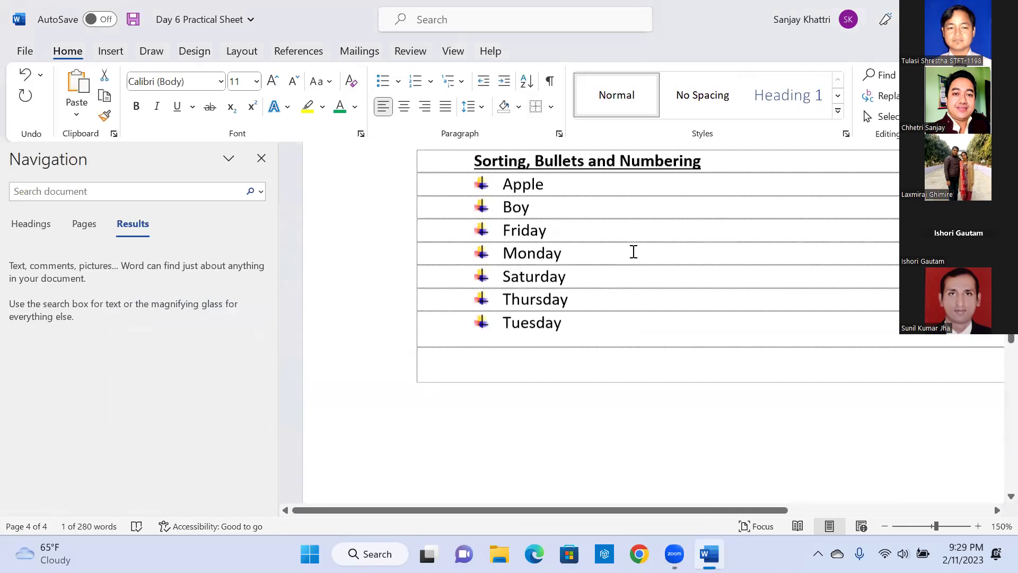
pyautogui.scroll(-20, 634, 251)
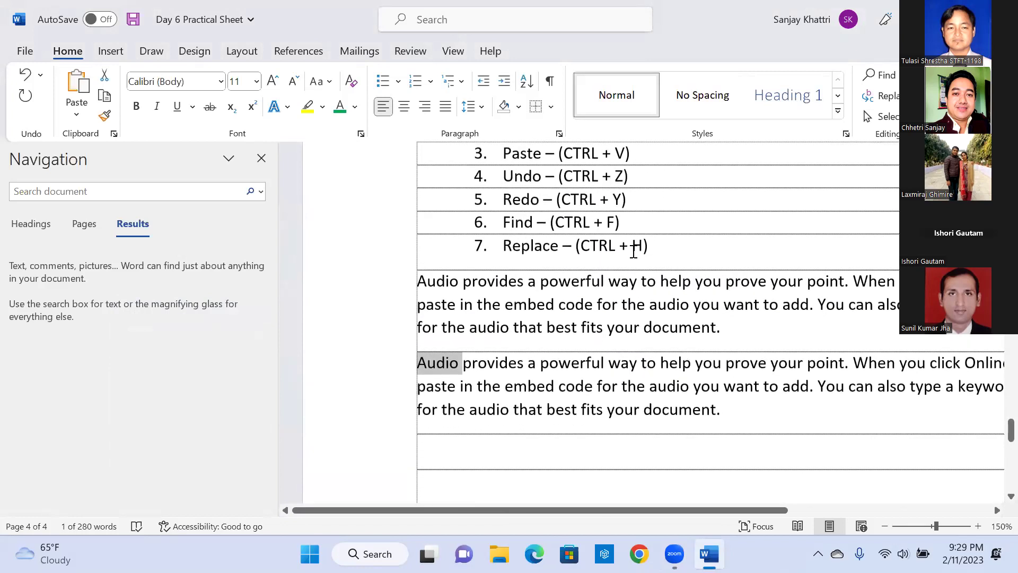
pyautogui.moveTo(661, 244); pyautogui.dragTo(502, 223)
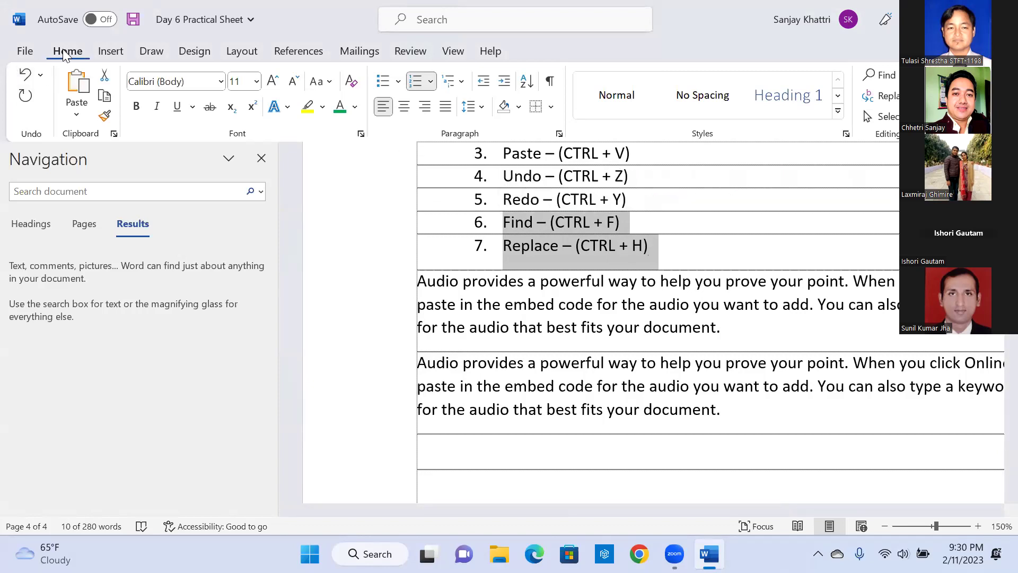
# Reopen Find and Replace and review its Find, Go To and Replace options
pyautogui.click(894, 97)
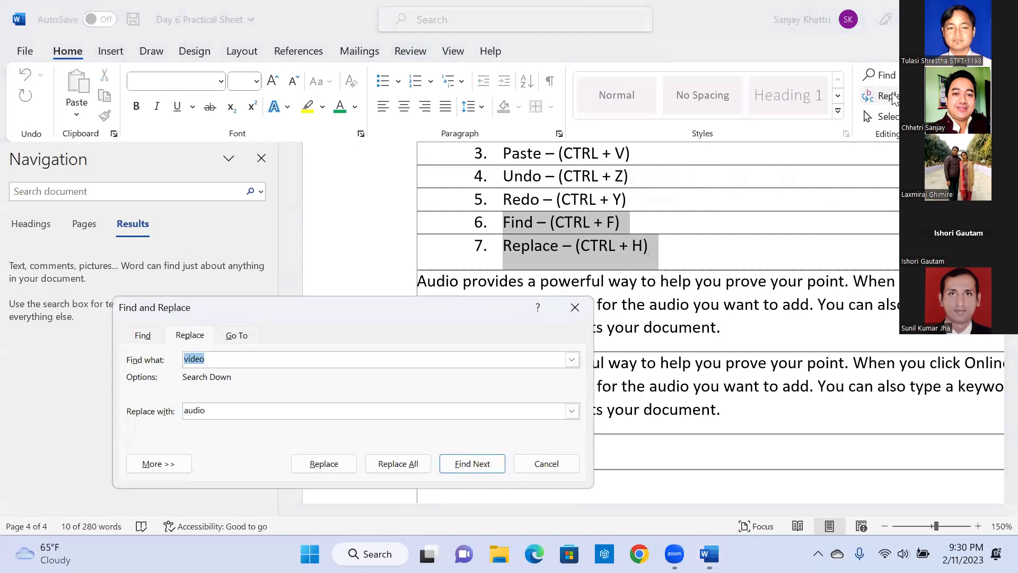
pyautogui.click(142, 335)
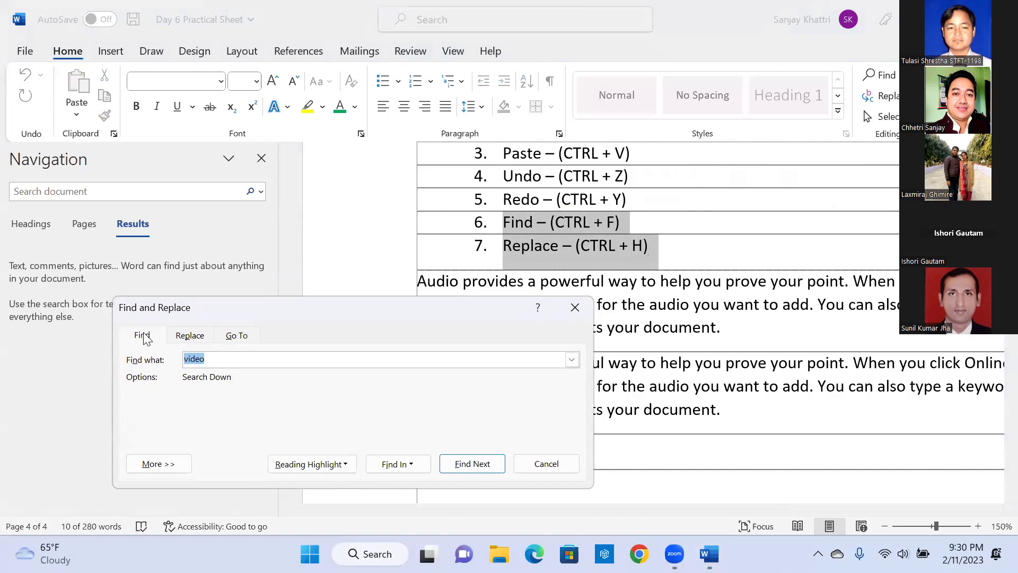
pyautogui.click(238, 336)
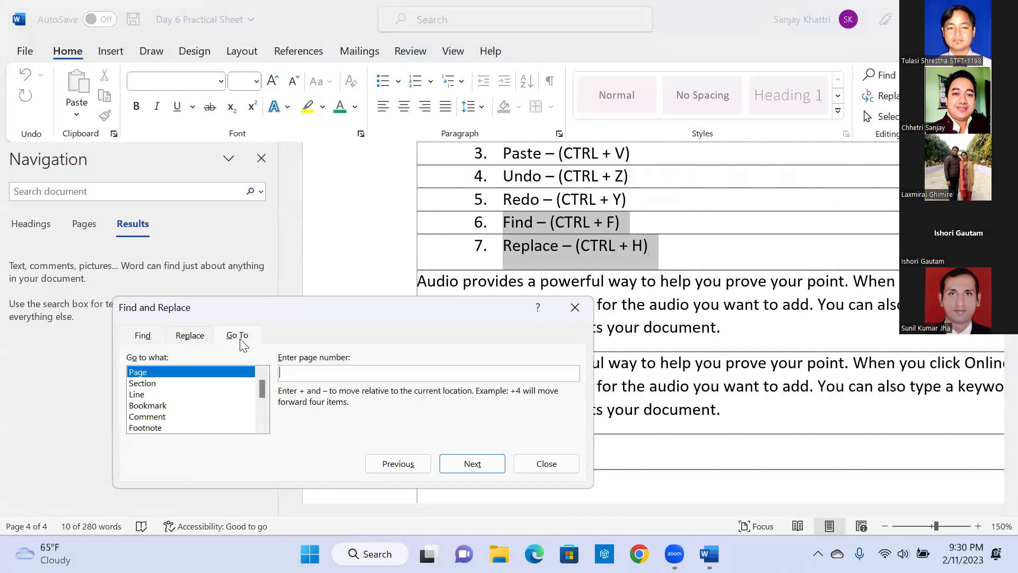
pyautogui.click(197, 336)
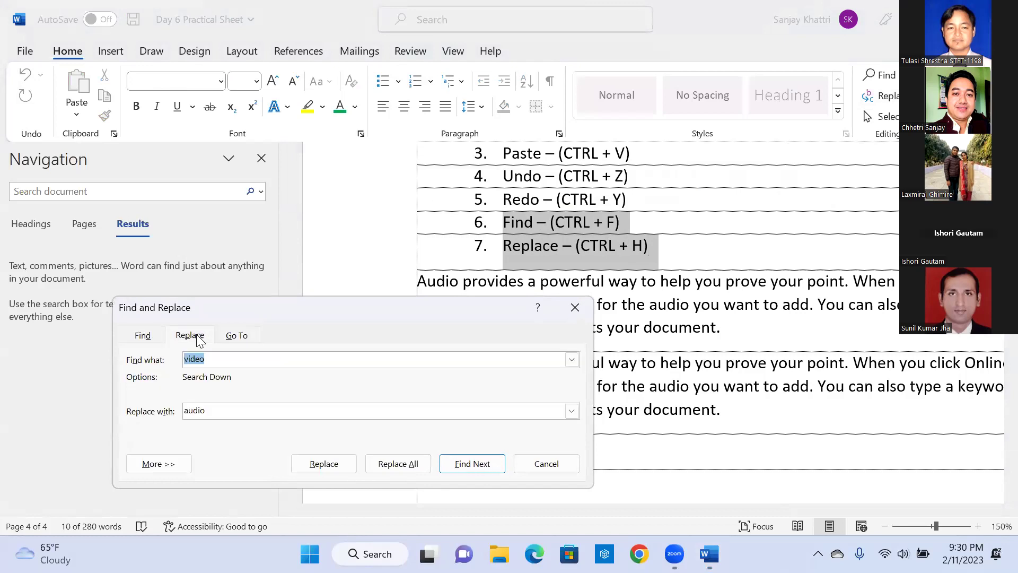
# Go to page 1 of the document using Go To, and close Find and Replace
pyautogui.click(239, 336)
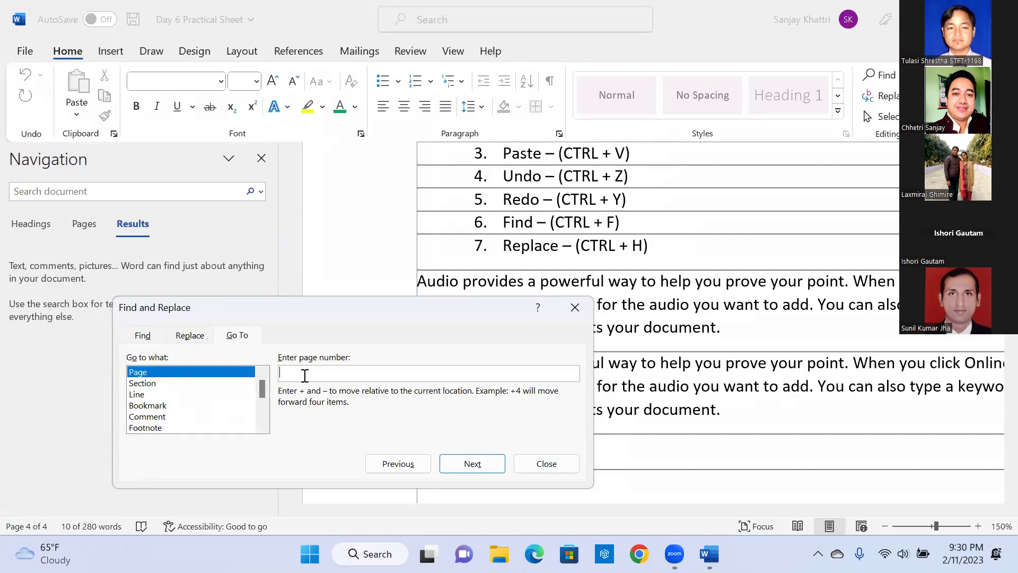
pyautogui.write('1')
pyautogui.click(472, 465)
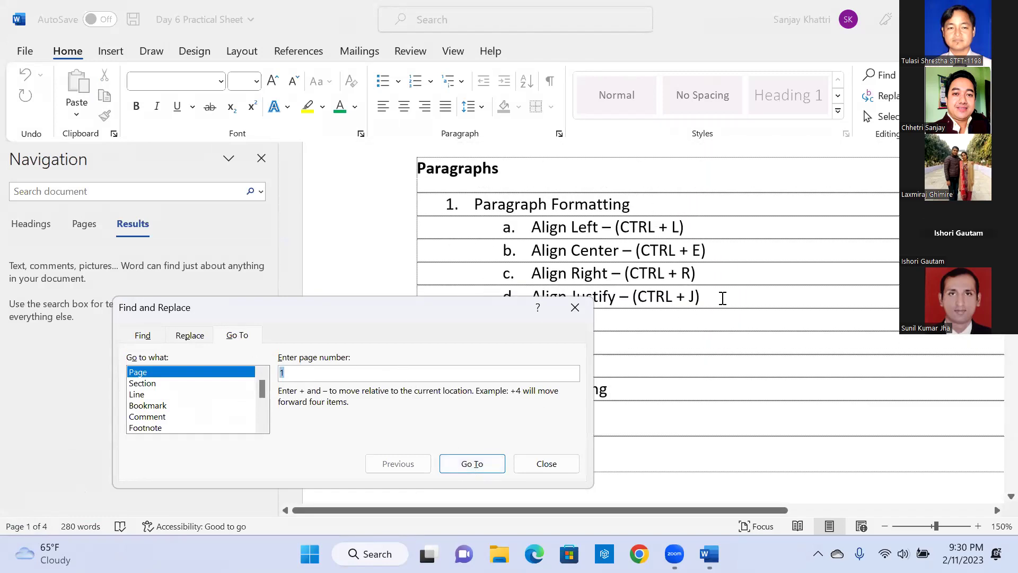
pyautogui.click(743, 311)
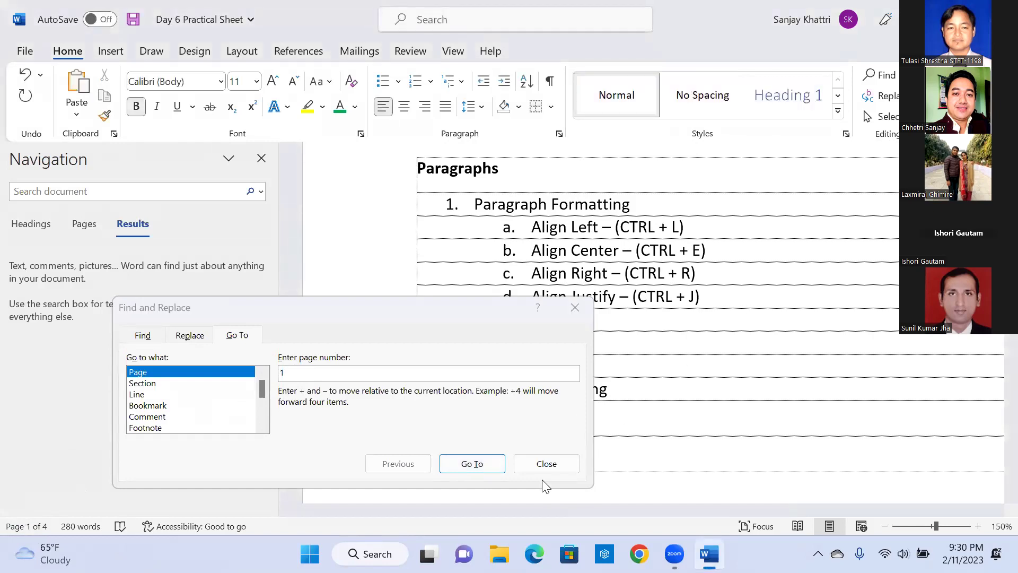
pyautogui.click(546, 463)
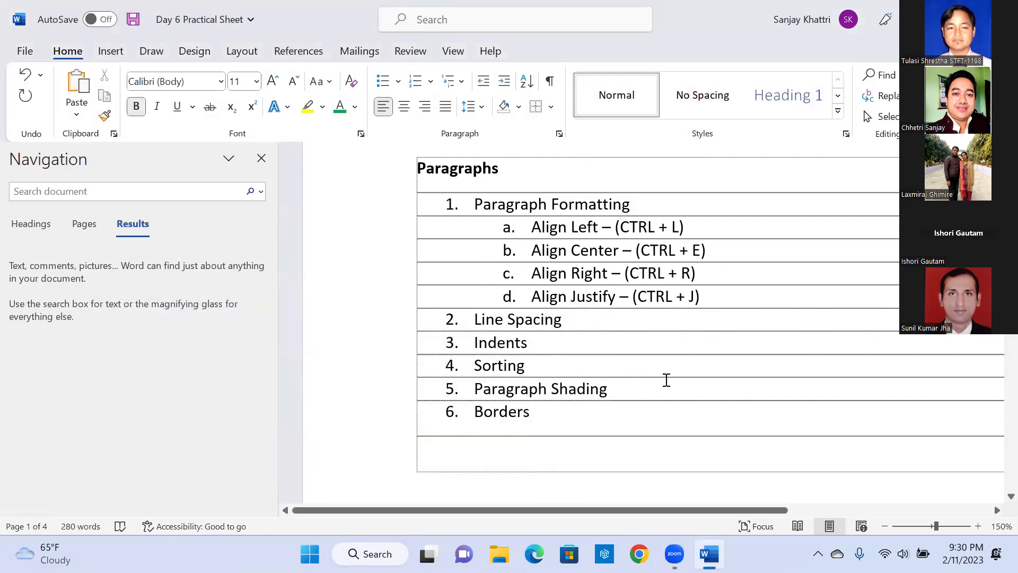
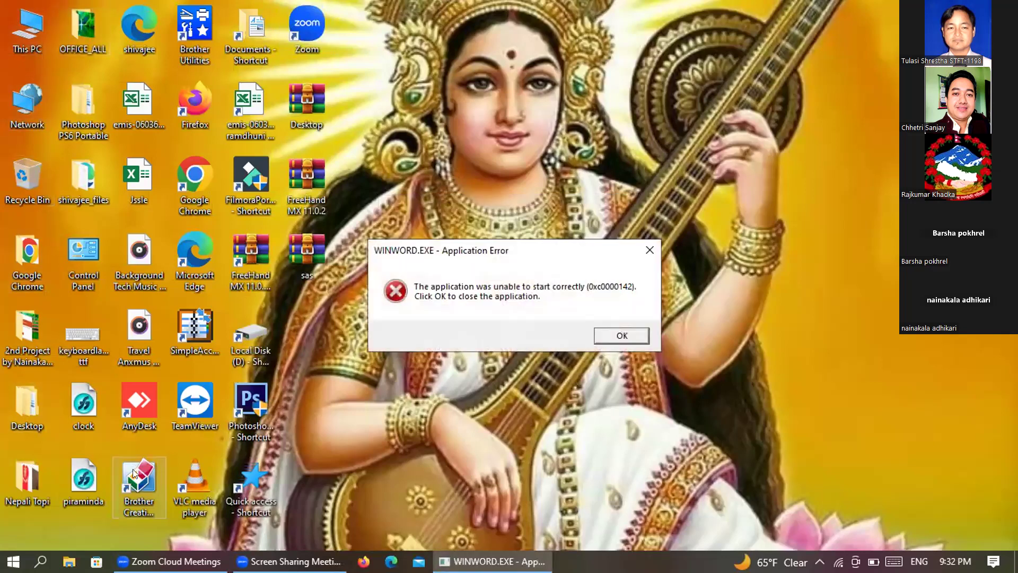
# Dismiss the WINWORD.EXE application error on the Windows desktop
pyautogui.click(621, 335)
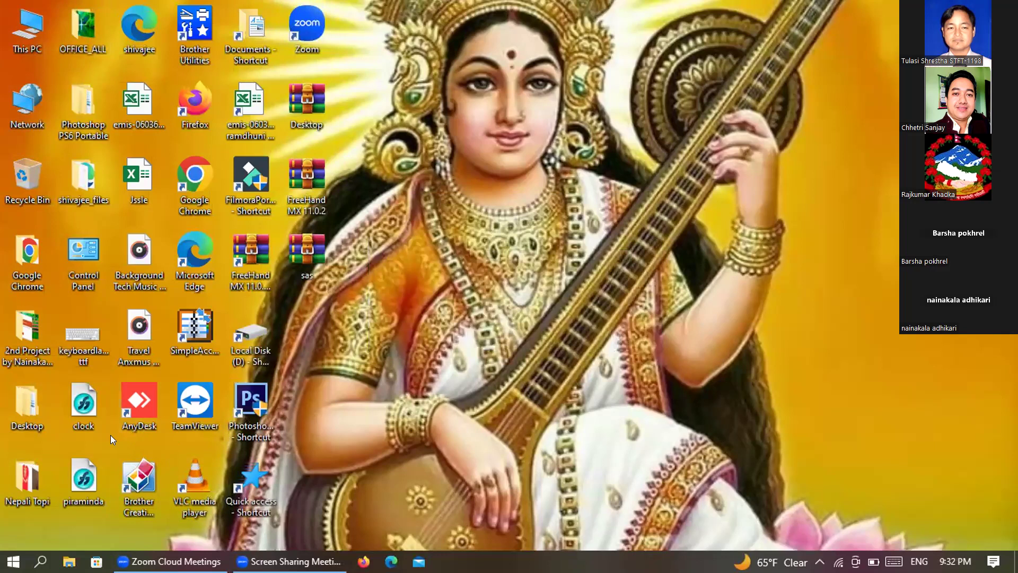
pyautogui.rightClick(571, 208)
pyautogui.click(588, 251)
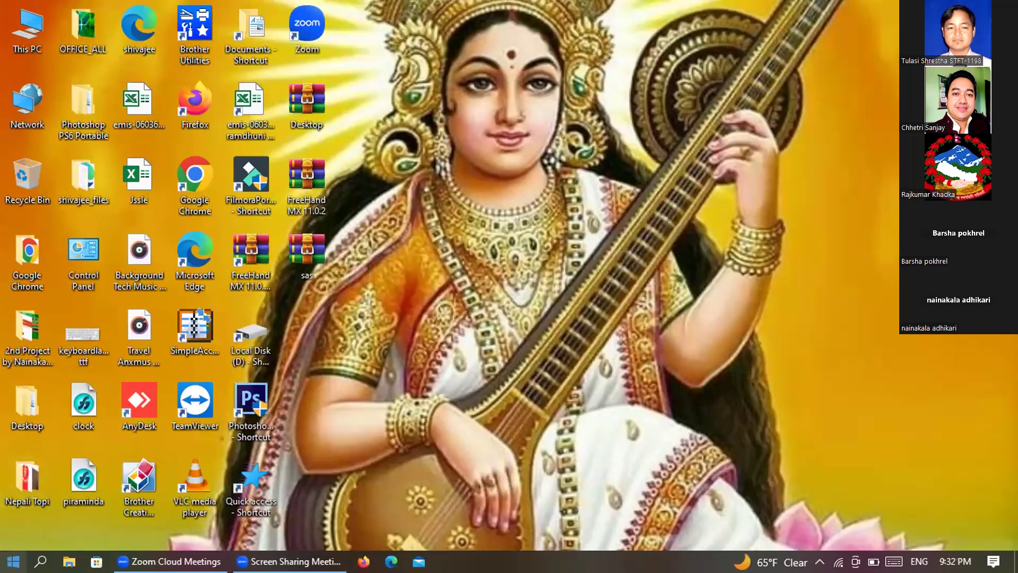
# Try to run Word as administrator from the installed apps list, and dismiss the application error
pyautogui.click(13, 561)
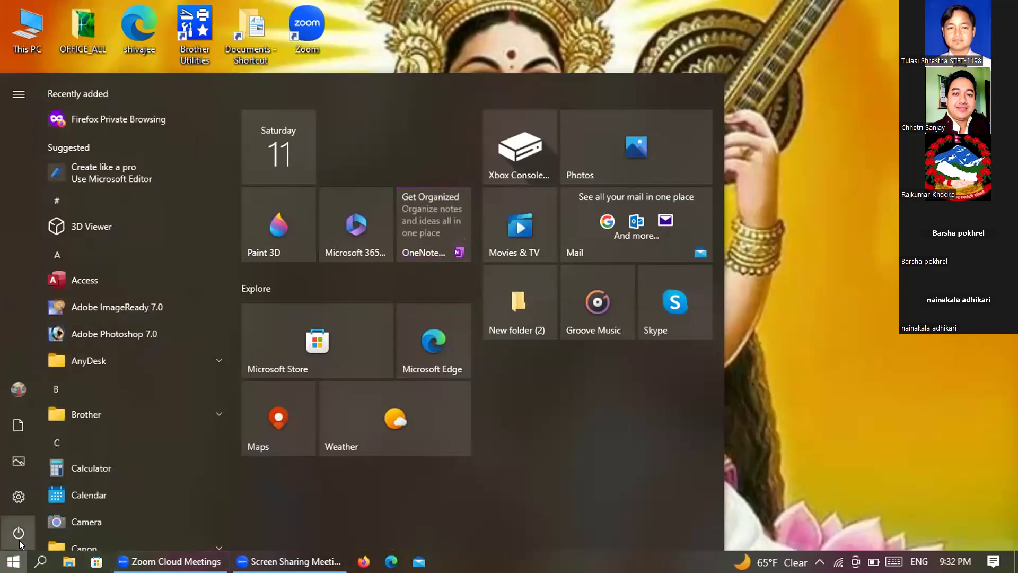
pyautogui.scroll(-10, 76, 274)
pyautogui.scroll(-10, 75, 275)
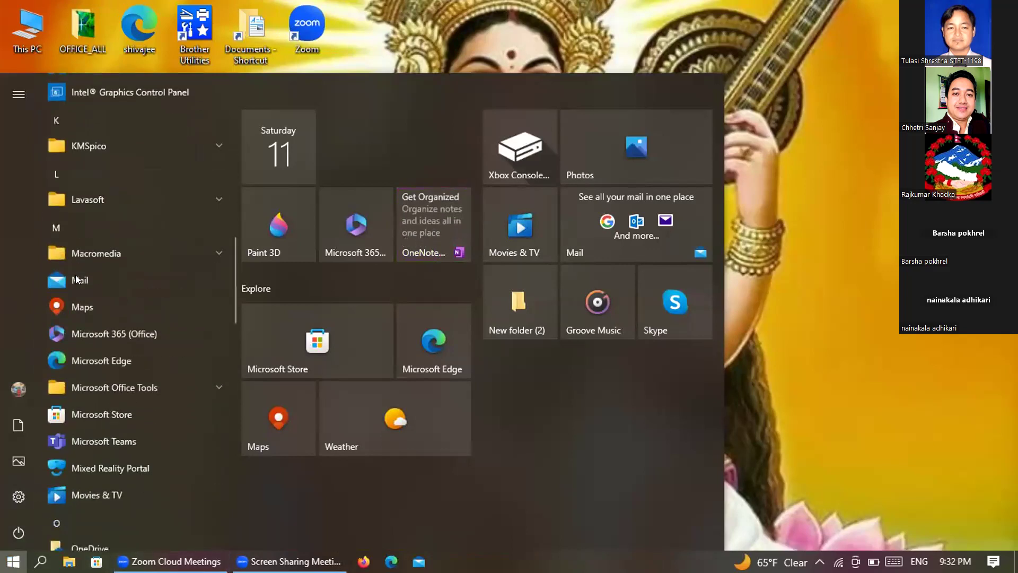
pyautogui.scroll(-8, 75, 275)
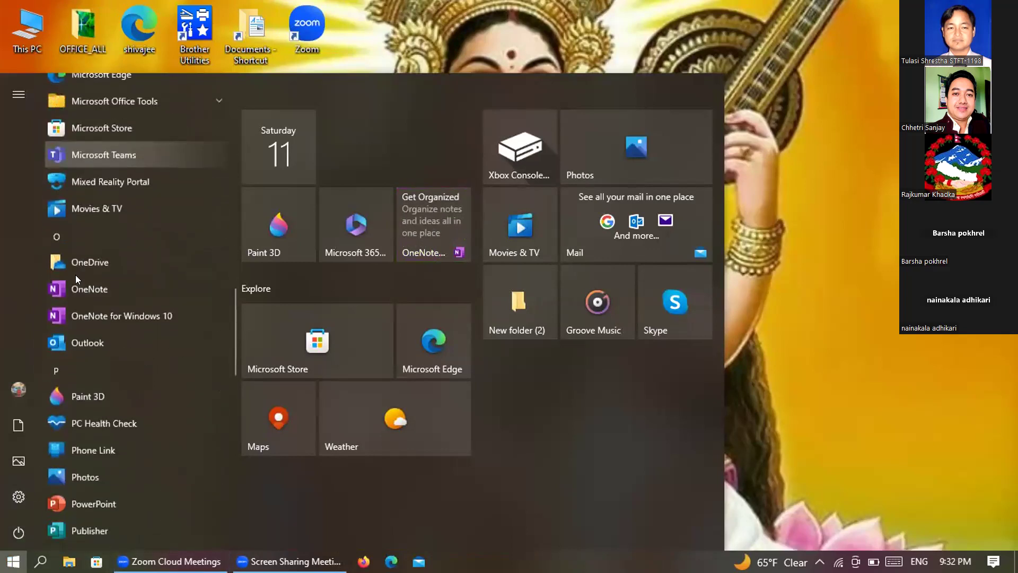
pyautogui.scroll(-9, 76, 274)
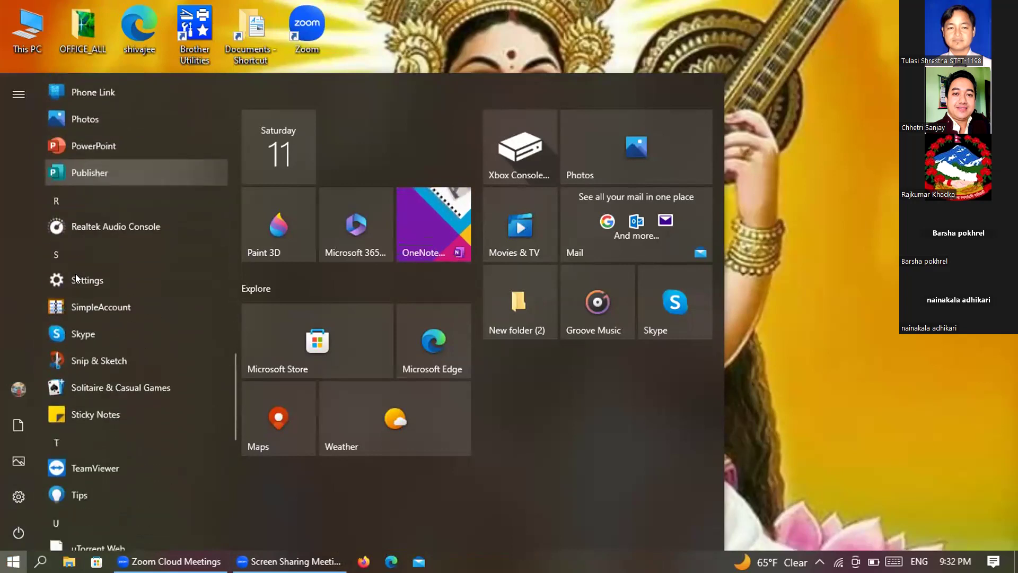
pyautogui.scroll(-3, 76, 269)
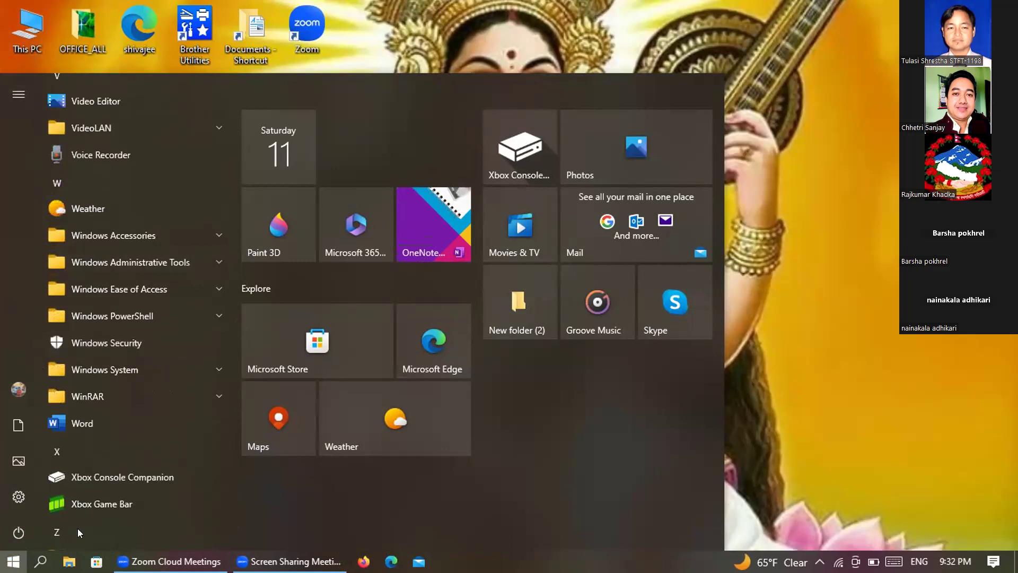
pyautogui.rightClick(150, 420)
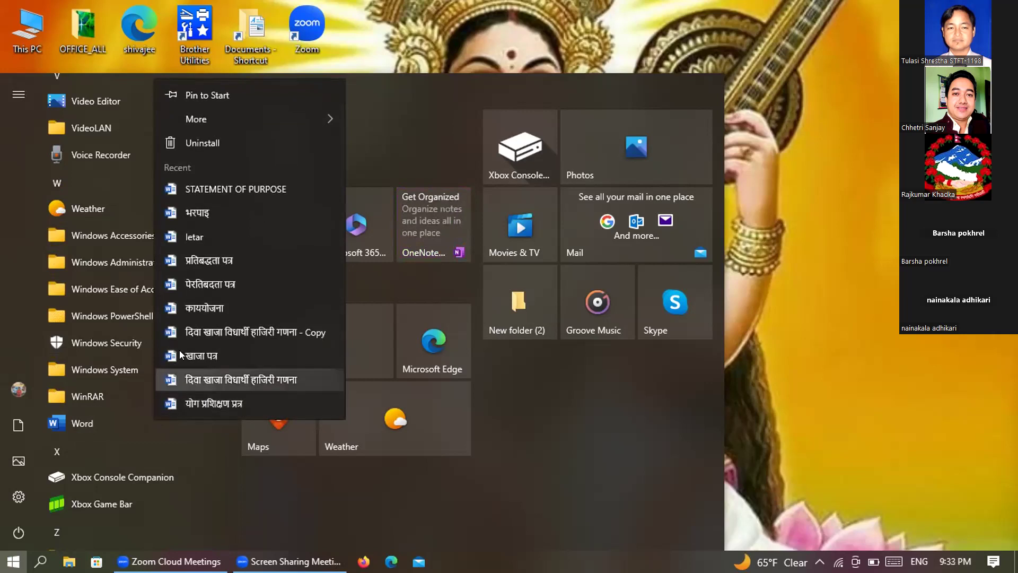
pyautogui.moveTo(251, 123)
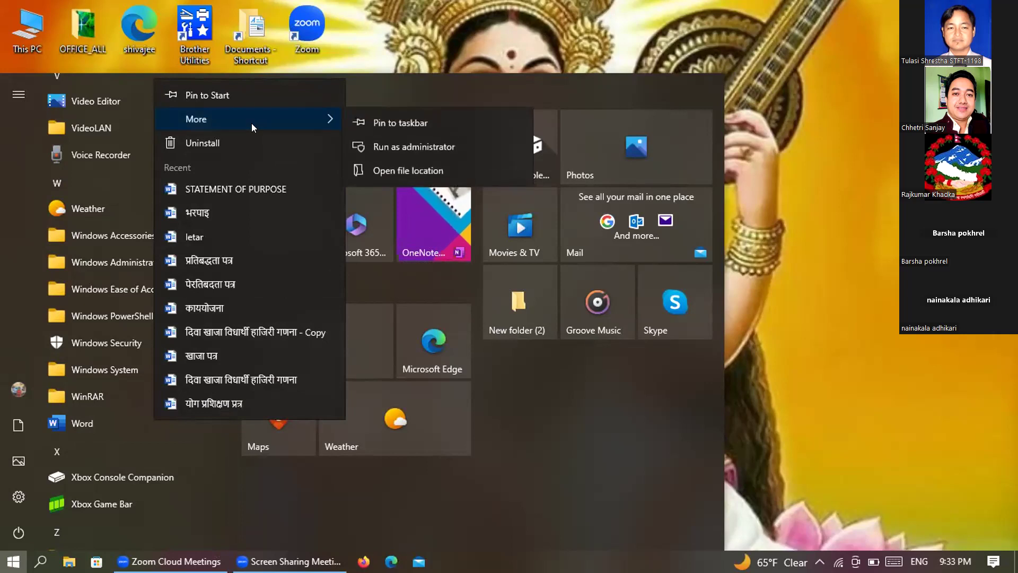
pyautogui.click(373, 146)
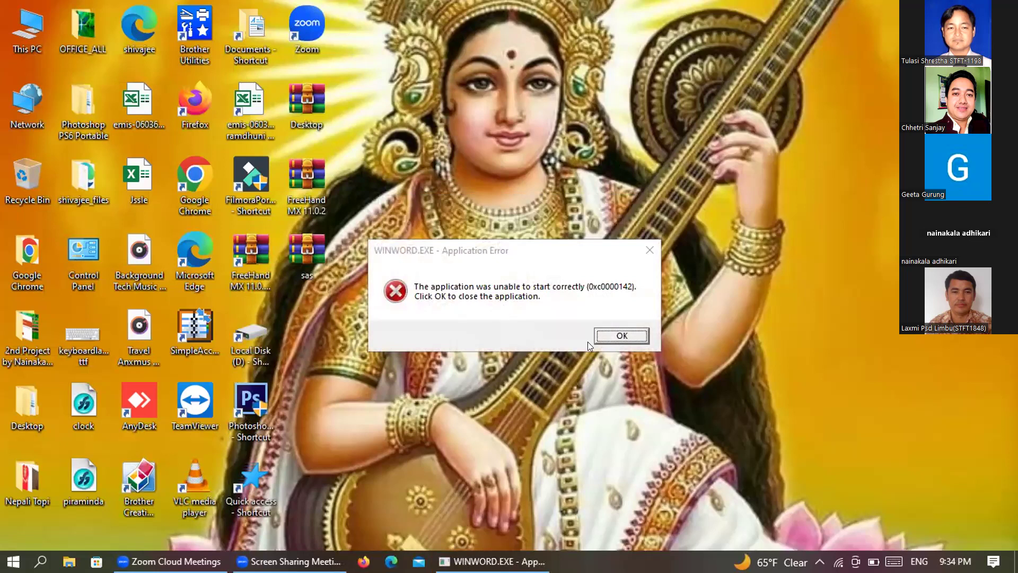
pyautogui.click(613, 340)
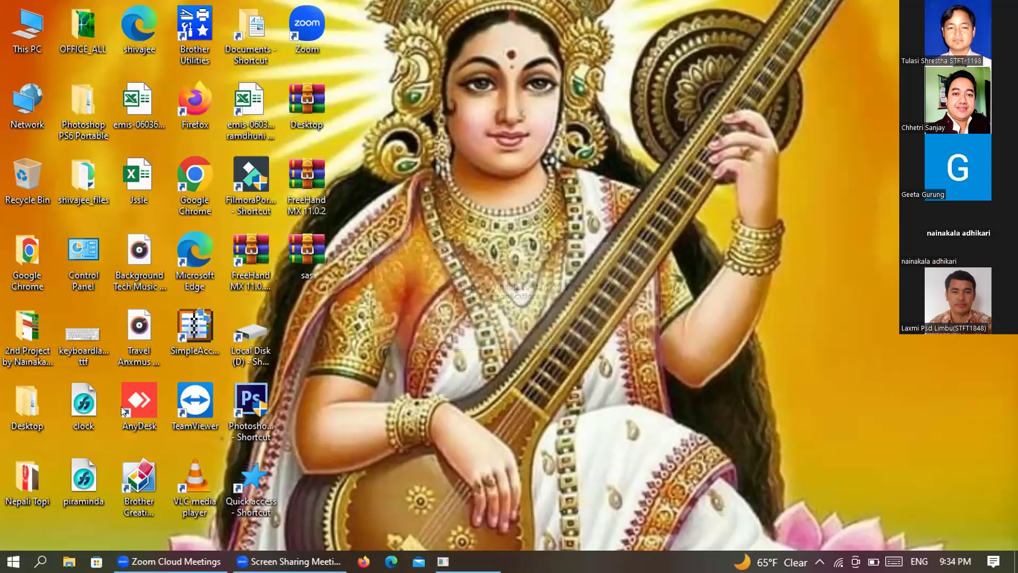
# Find Word among the installed apps and open Programs and Features through its uninstall option
pyautogui.press('super')
pyautogui.scroll(-15, 76, 424)
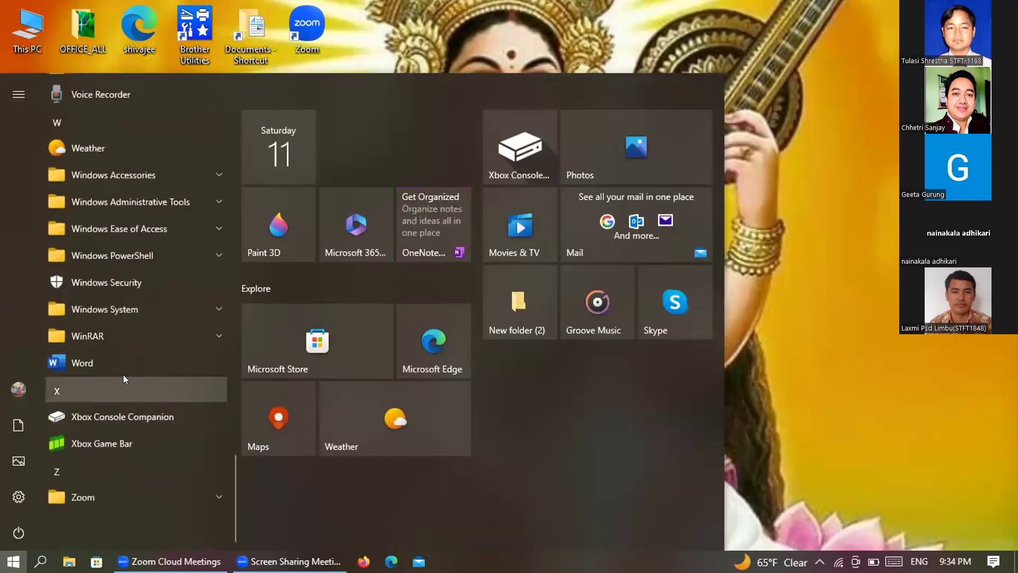
pyautogui.rightClick(135, 362)
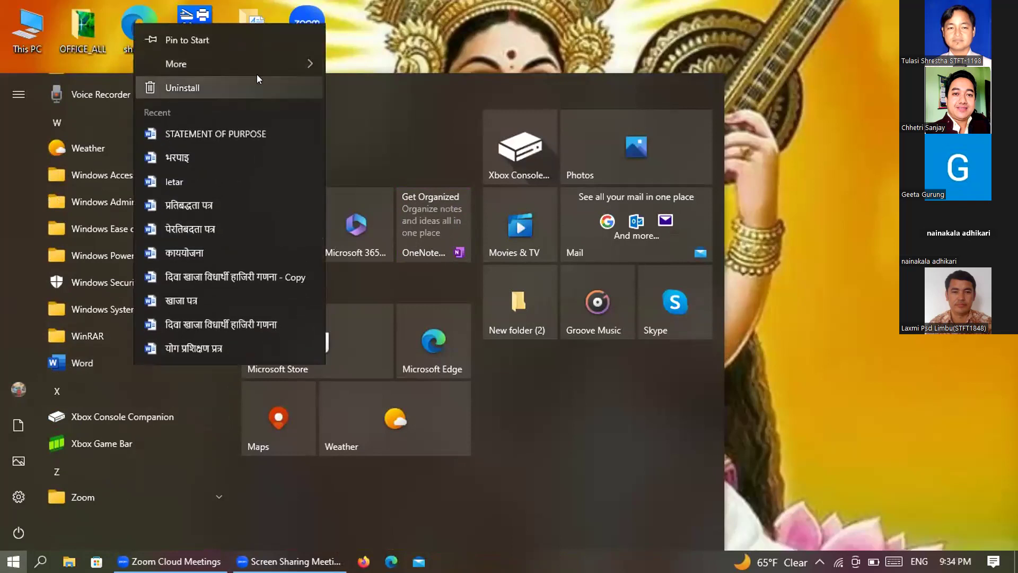
pyautogui.click(257, 77)
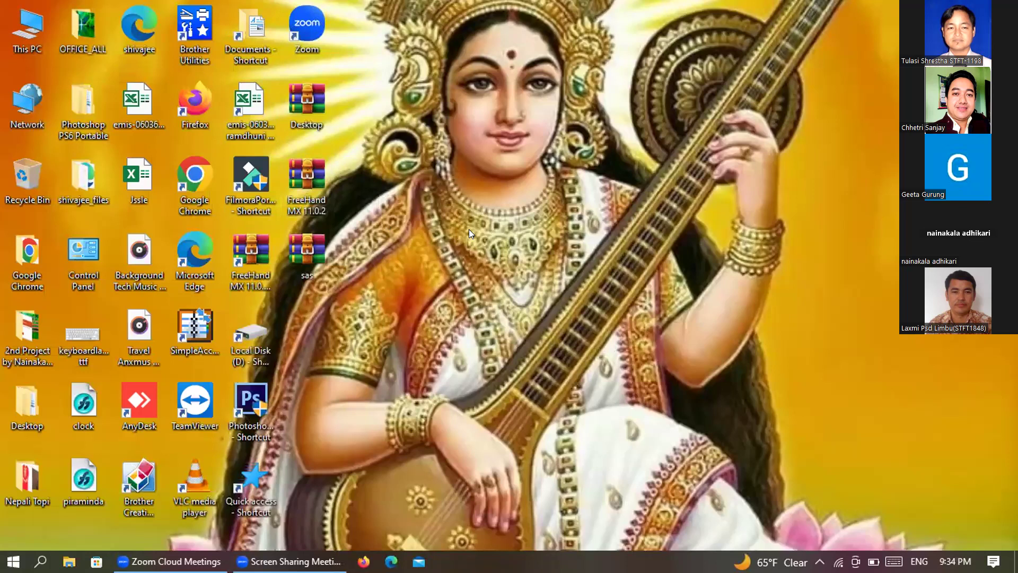
# Start uninstalling Microsoft Office Professional Plus 2021 - en-us from the installed programs and confirm the removal
pyautogui.scroll(-6, 384, 279)
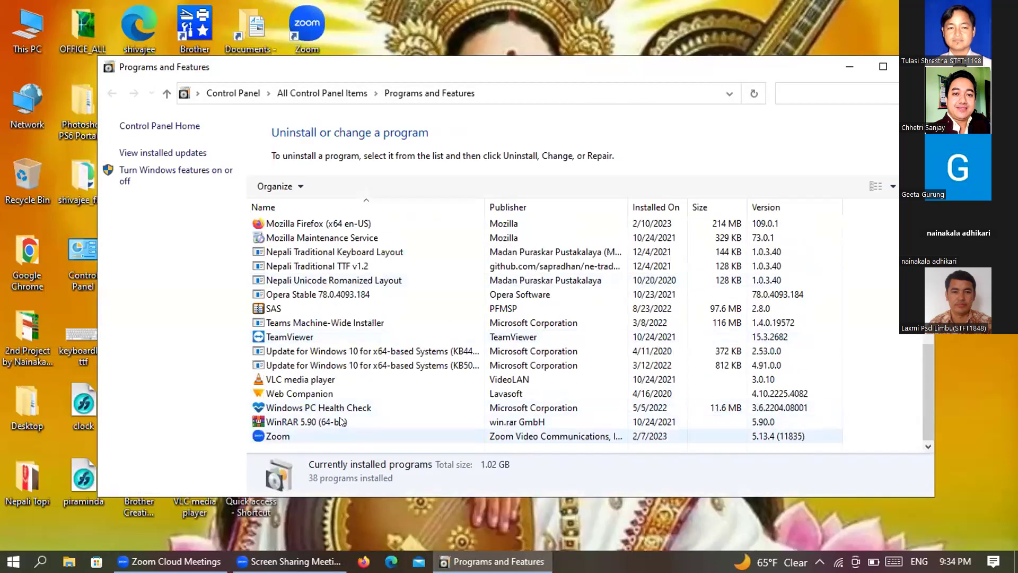
pyautogui.scroll(1, 371, 233)
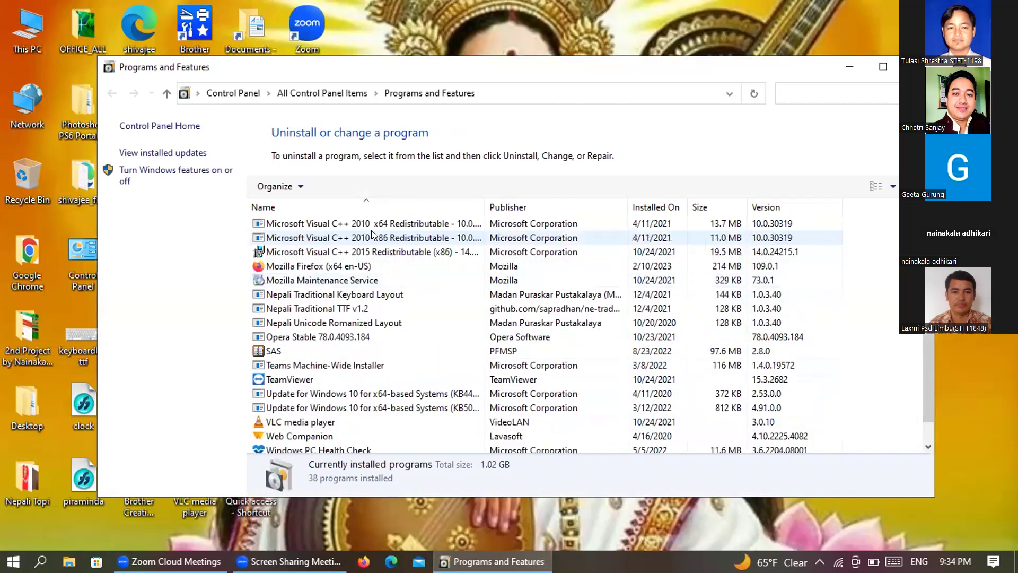
pyautogui.scroll(1, 371, 234)
pyautogui.scroll(1, 373, 234)
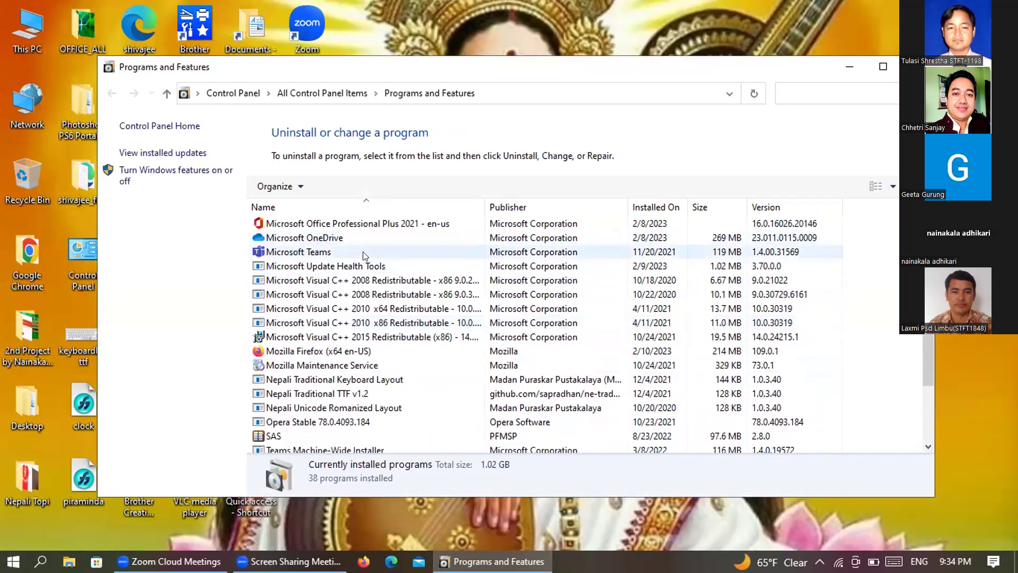
pyautogui.scroll(1, 364, 246)
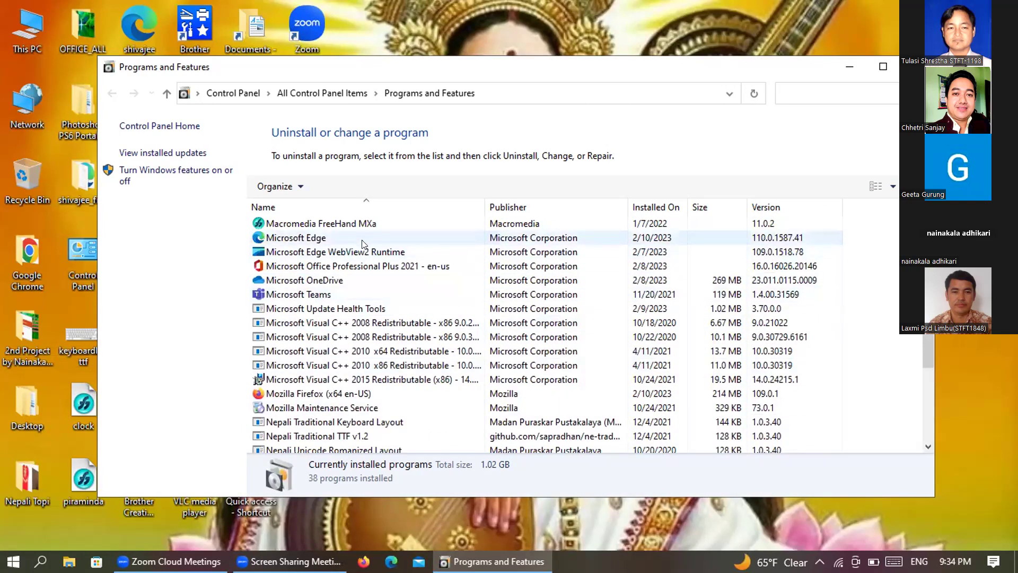
pyautogui.click(366, 269)
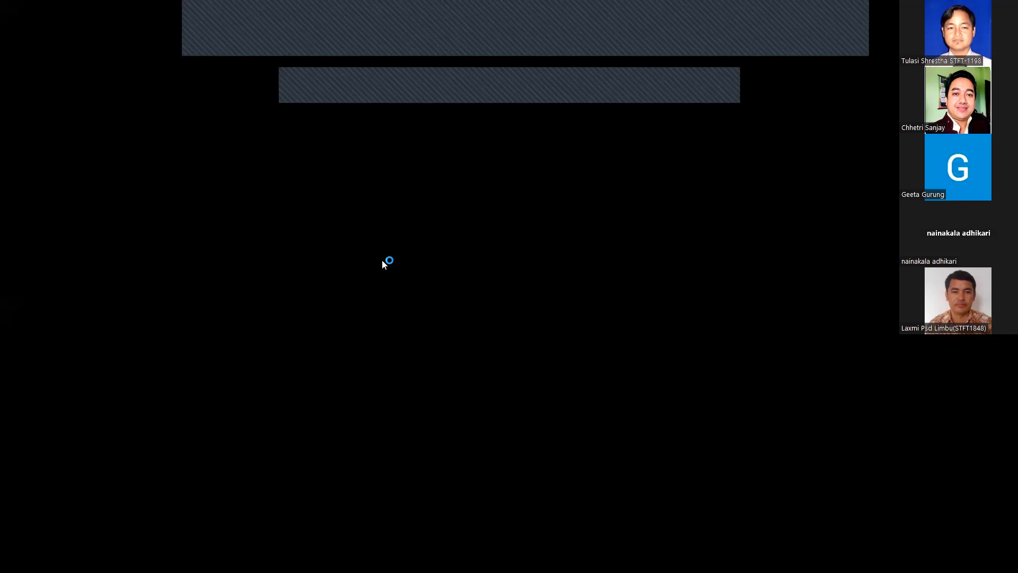
pyautogui.click(399, 354)
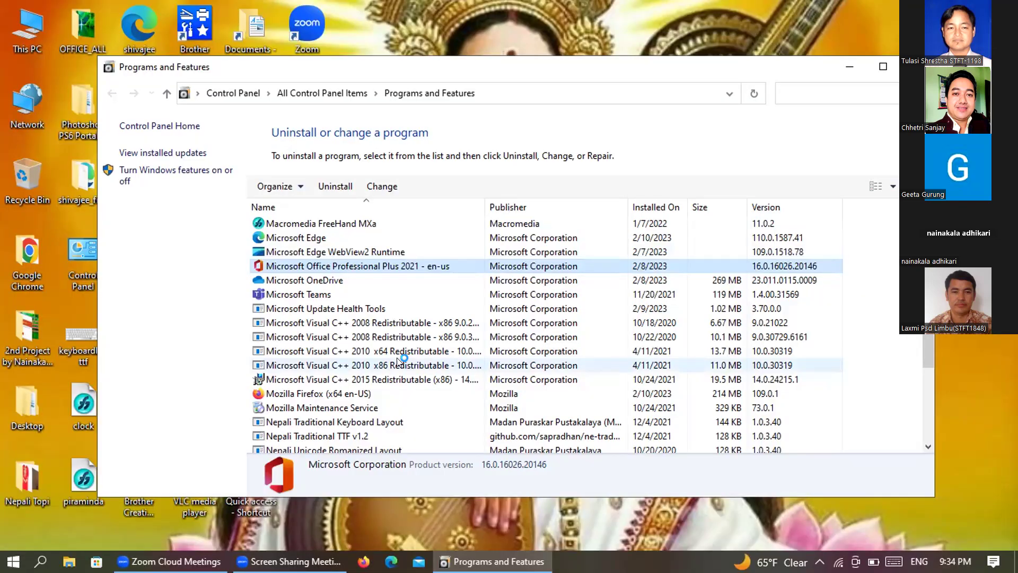
pyautogui.click(576, 356)
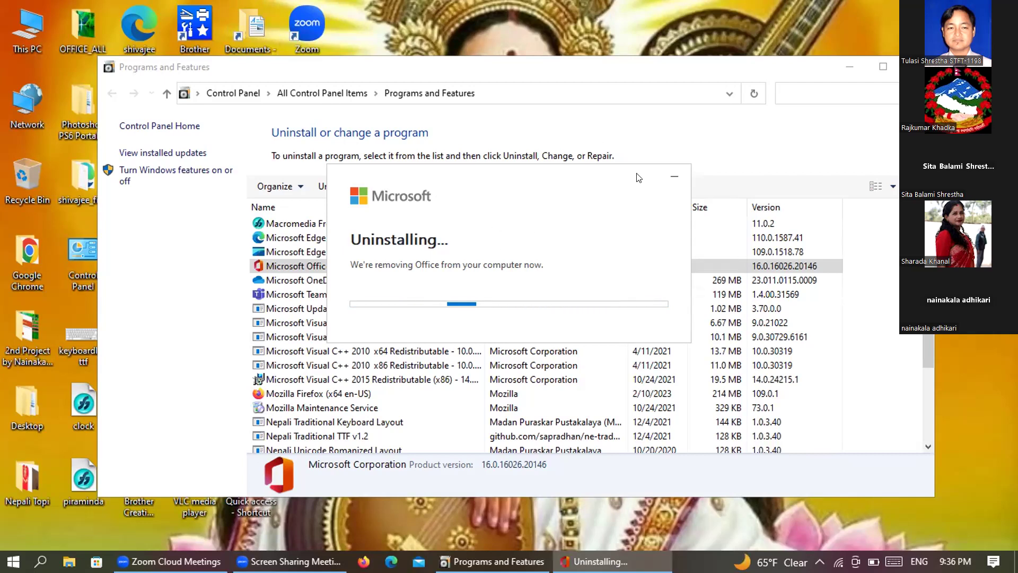
pyautogui.click(783, 148)
pyautogui.click(605, 157)
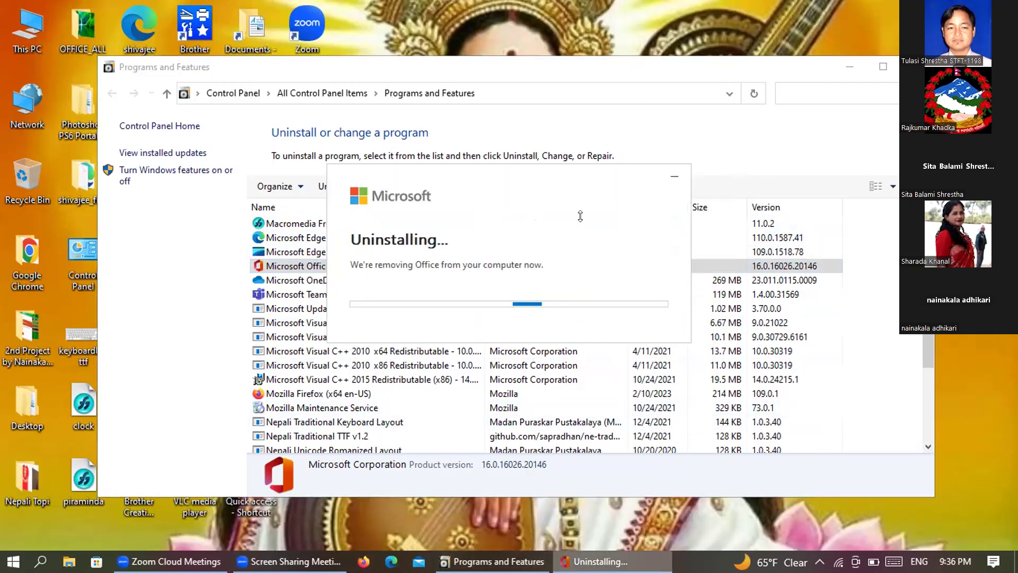